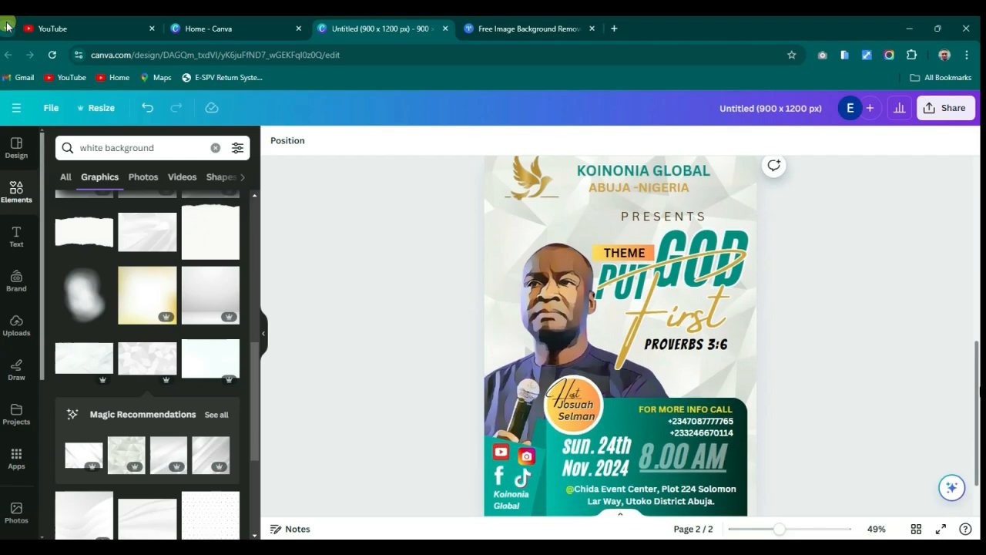
Step: Compare the two finished flyer versions, viewing both exported images and both pages of the design
{"action": "scroll", "coordinate": [684, 489], "scroll_direction": "down", "scroll_amount": 1}
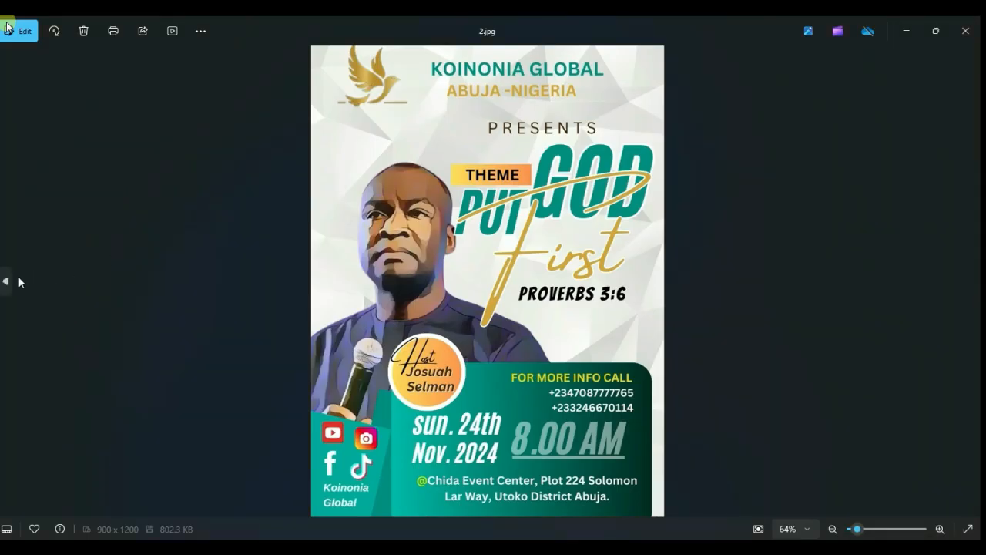
{"action": "left_click", "coordinate": [5, 284]}
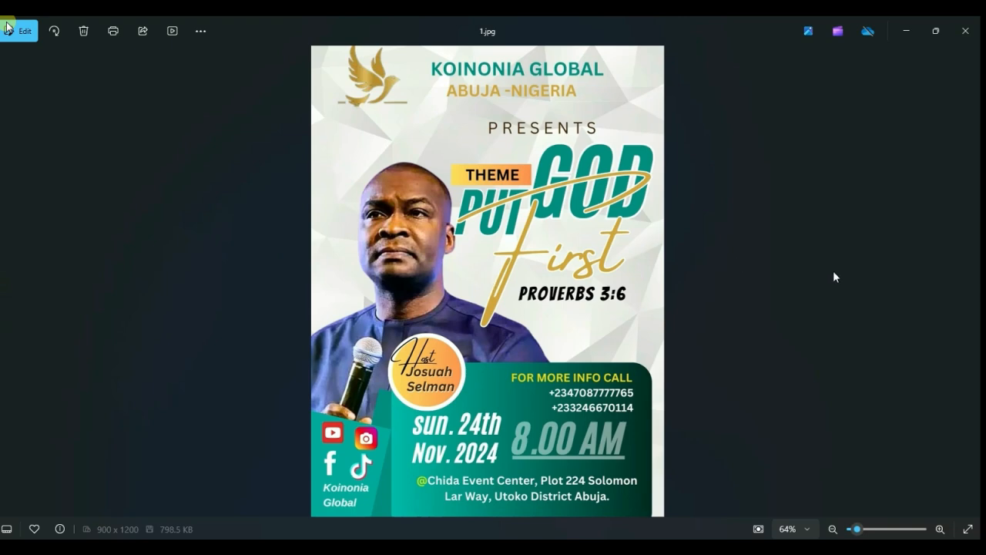
{"action": "left_click", "coordinate": [968, 282]}
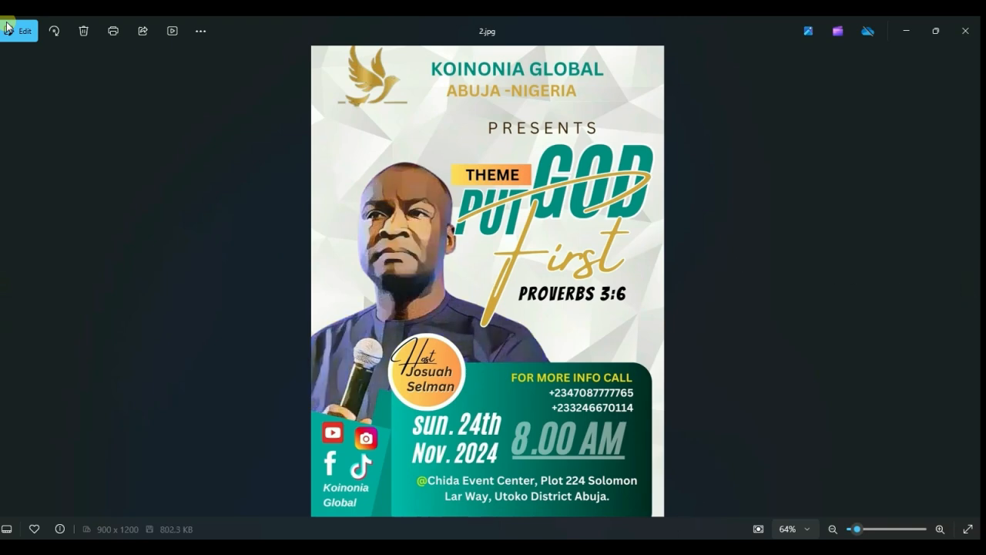
{"action": "left_click", "coordinate": [638, 548]}
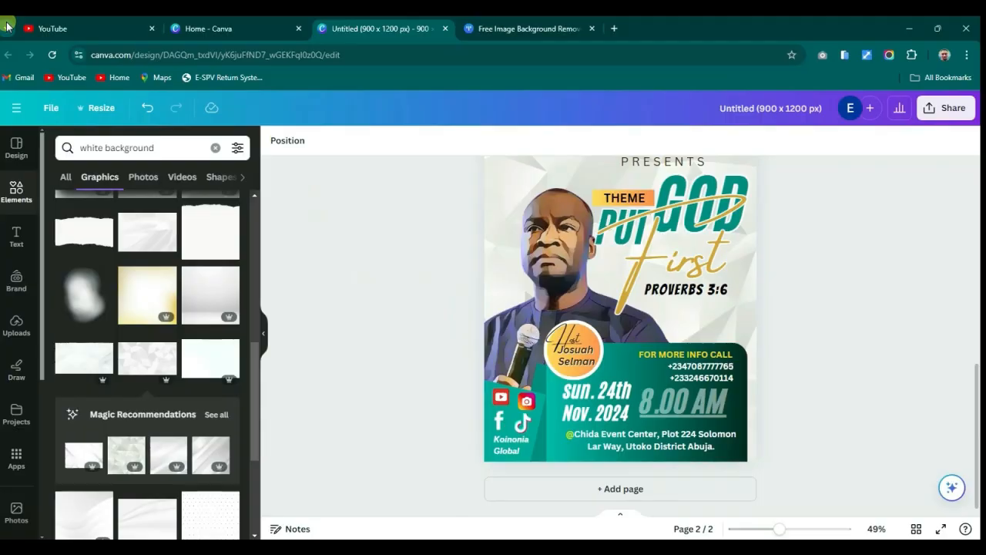
{"action": "left_click_drag", "start_coordinate": [977, 383], "coordinate": [970, 181]}
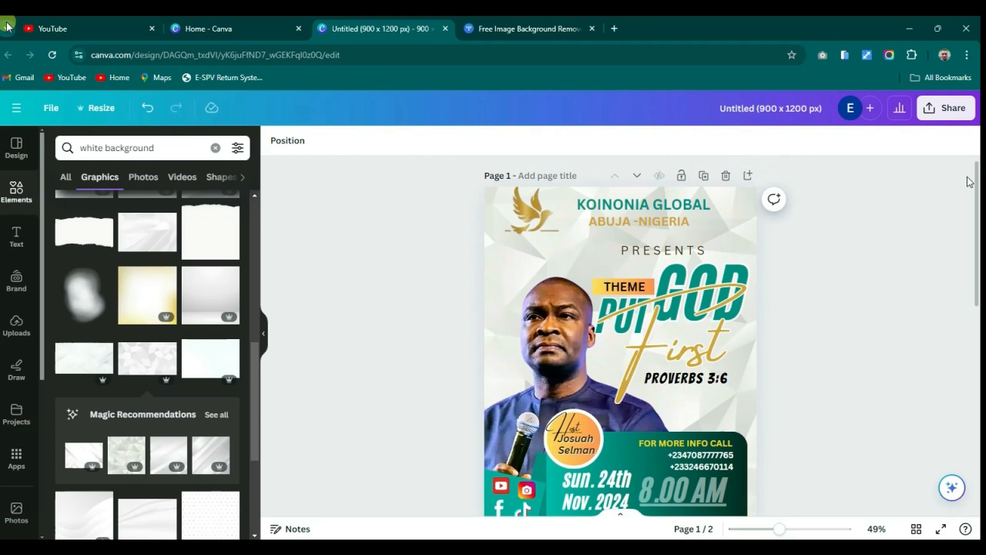
Step: Review the custom size settings of 900 × 1200 px for a new design on the Canva home page and return to the flyer design
{"action": "left_click", "coordinate": [259, 24]}
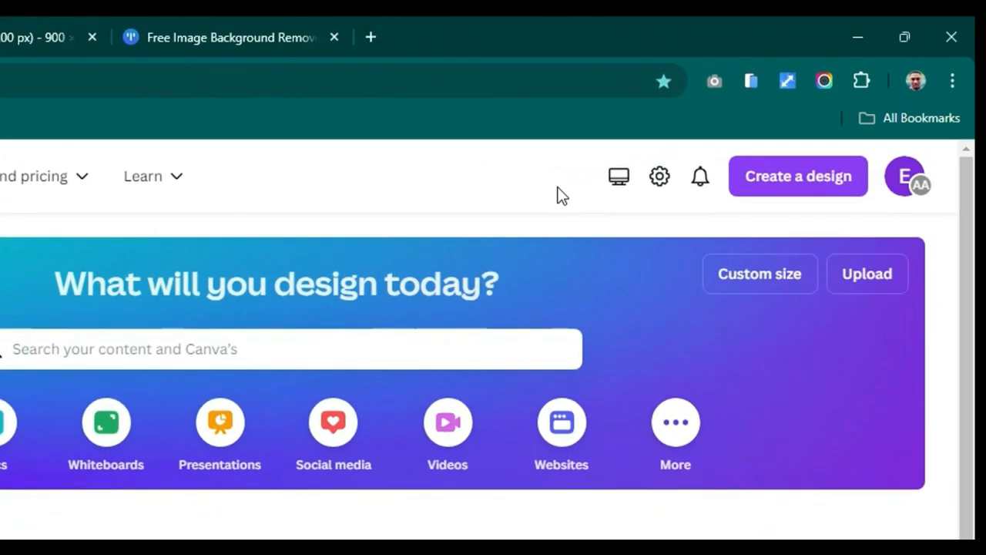
{"action": "left_click", "coordinate": [763, 185]}
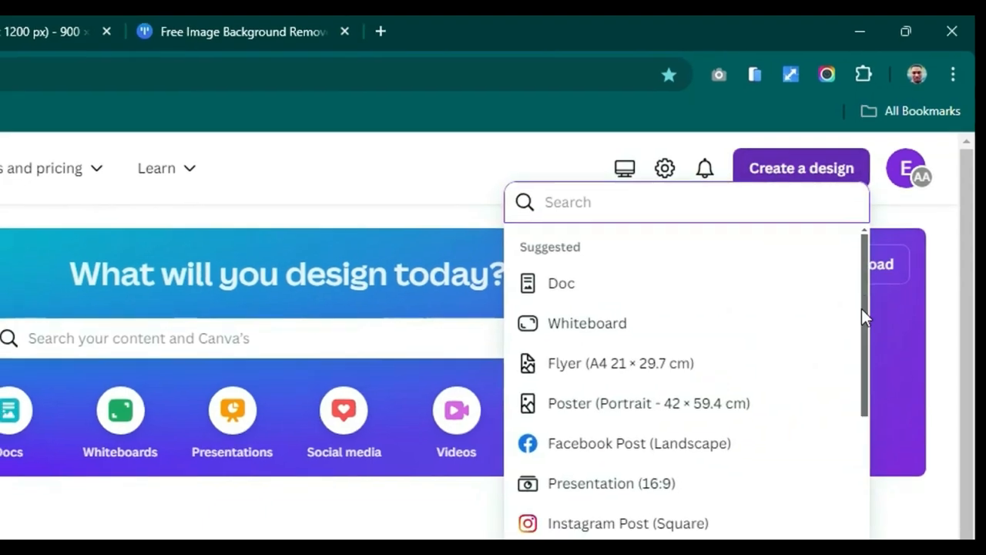
{"action": "scroll", "coordinate": [678, 401], "scroll_direction": "down", "scroll_amount": 2}
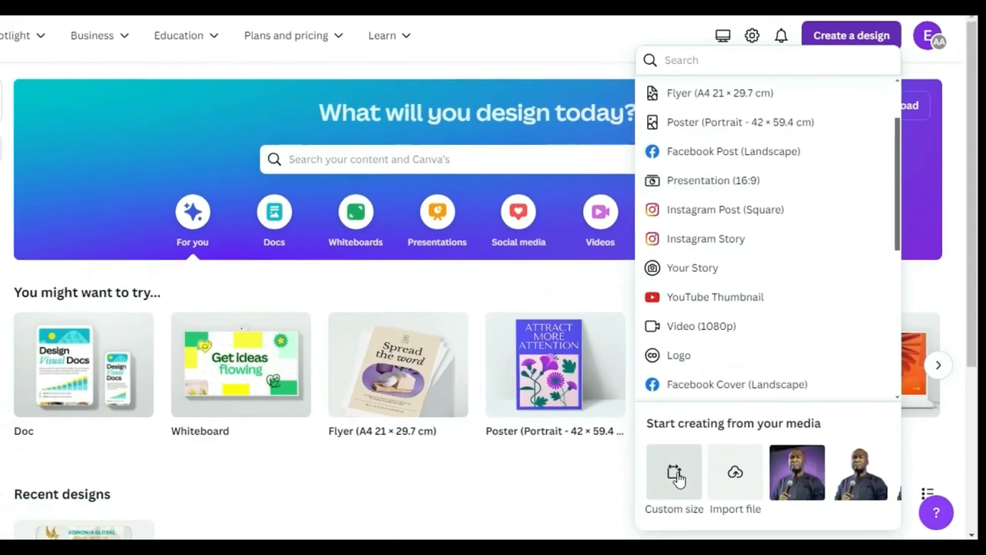
{"action": "left_click", "coordinate": [676, 473]}
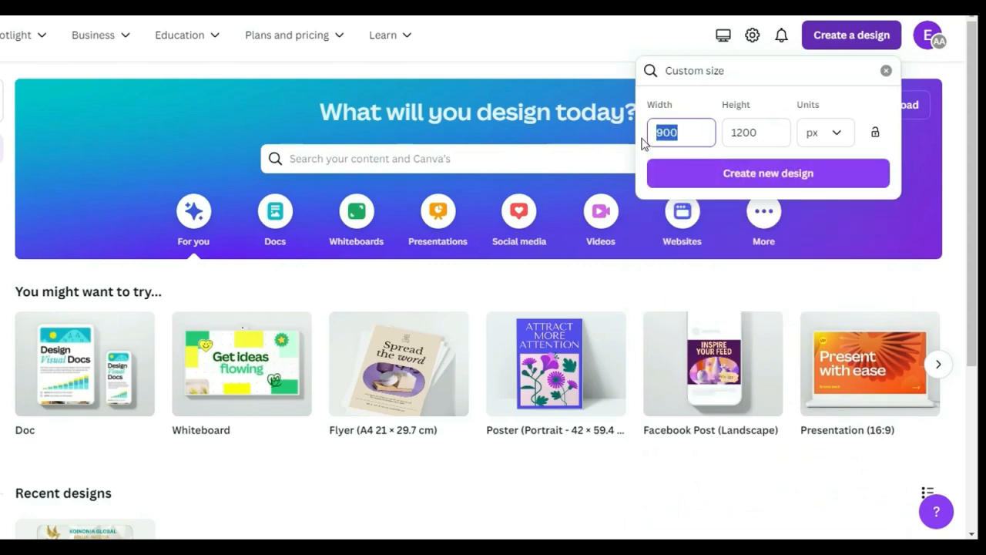
{"action": "key", "text": "Tab"}
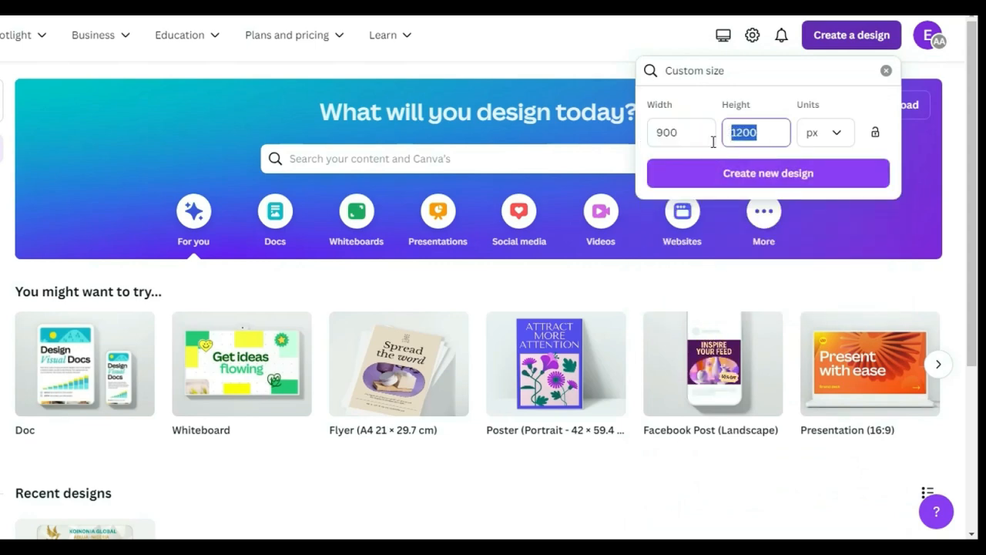
{"action": "left_click", "coordinate": [792, 191]}
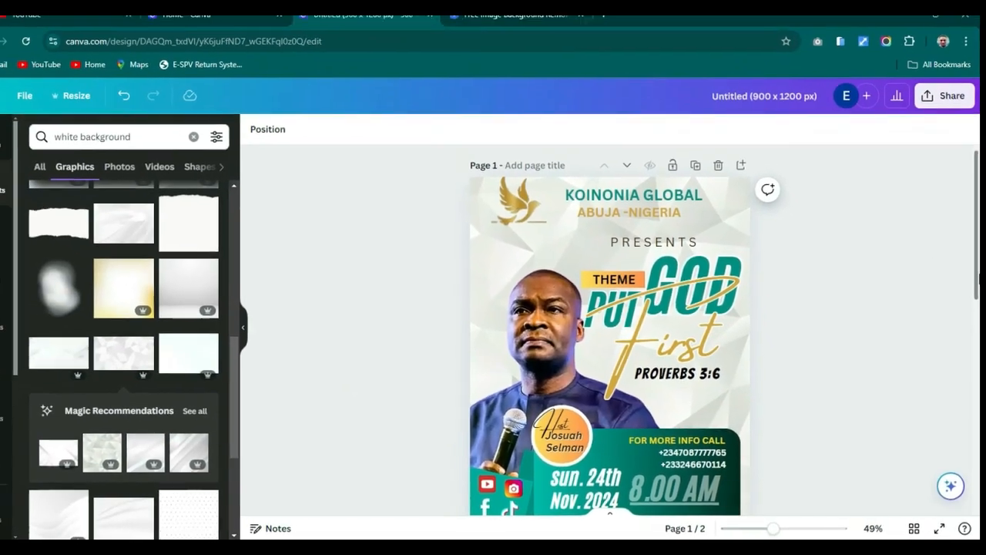
Step: Add a blank third page after the two flyer pages and bring it into view
{"action": "left_click_drag", "start_coordinate": [976, 267], "coordinate": [982, 527]}
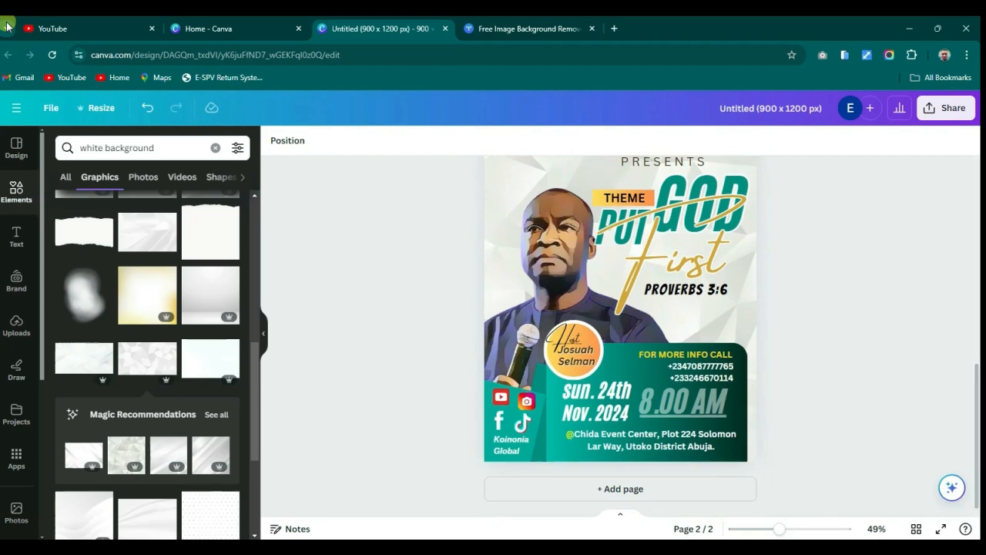
{"action": "left_click", "coordinate": [618, 489]}
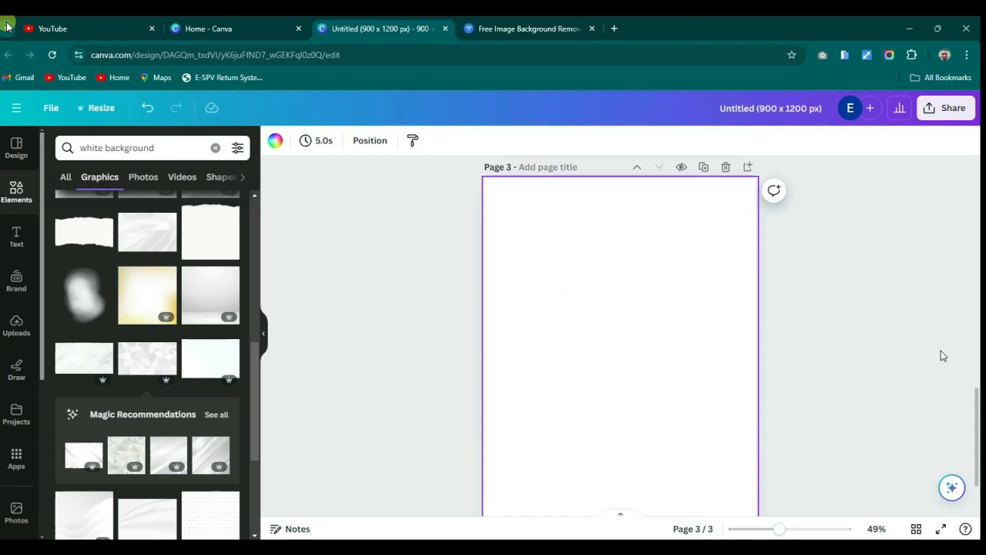
{"action": "scroll", "coordinate": [962, 326], "scroll_direction": "up", "scroll_amount": 8}
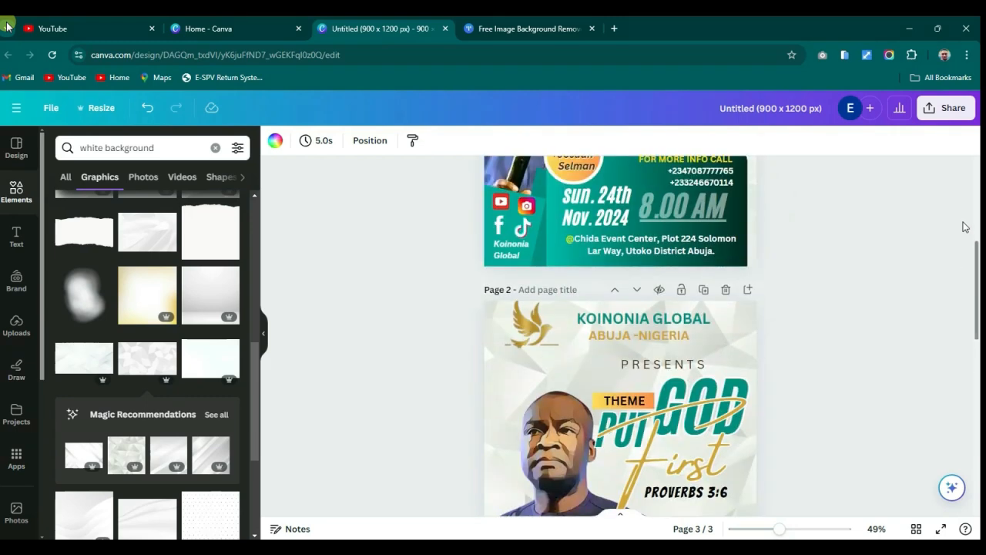
{"action": "scroll", "coordinate": [963, 251], "scroll_direction": "down", "scroll_amount": 1}
{"action": "scroll", "coordinate": [961, 238], "scroll_direction": "up", "scroll_amount": 3}
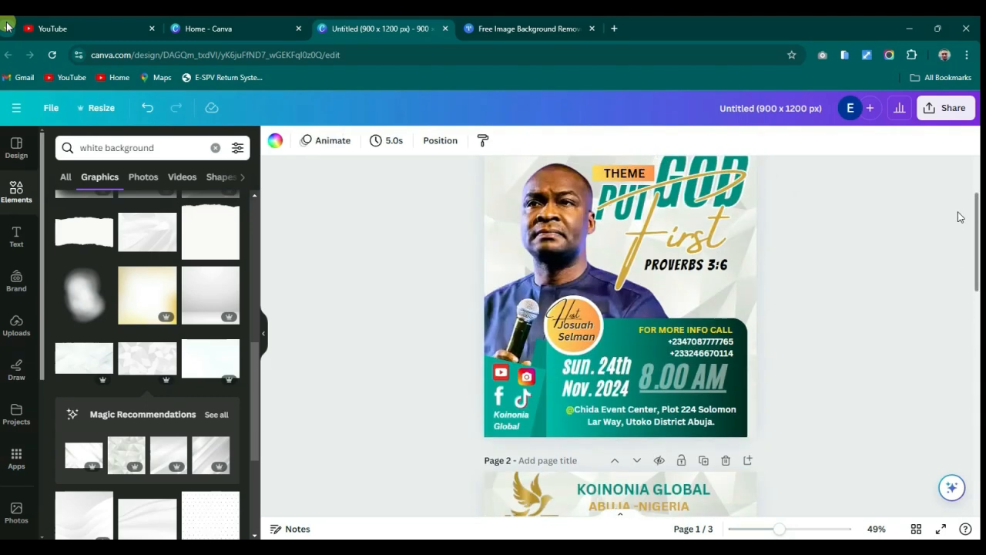
{"action": "scroll", "coordinate": [956, 202], "scroll_direction": "up", "scroll_amount": 2}
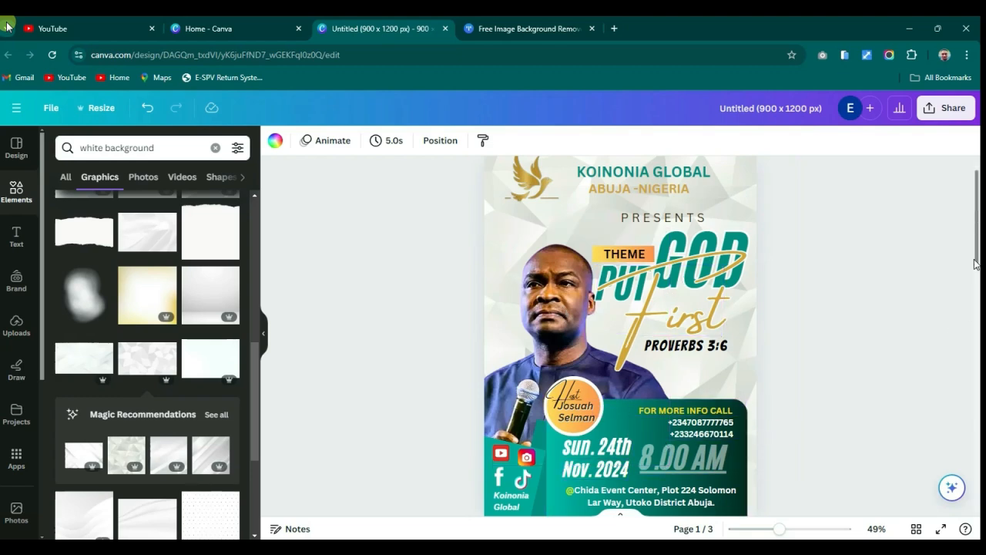
{"action": "left_click_drag", "start_coordinate": [977, 265], "coordinate": [977, 310]}
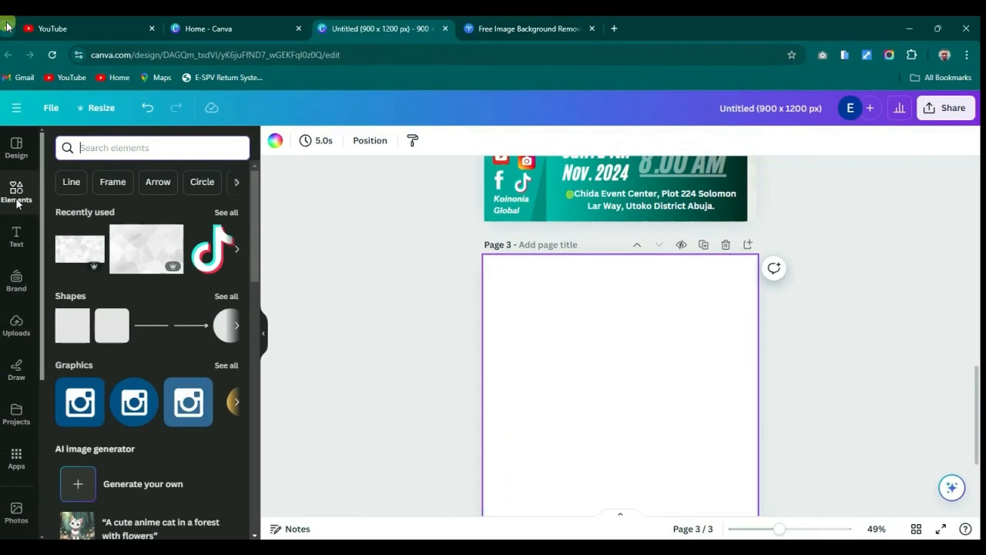
Step: Search the elements for "white background" and browse all matching graphics
{"action": "left_click", "coordinate": [17, 203]}
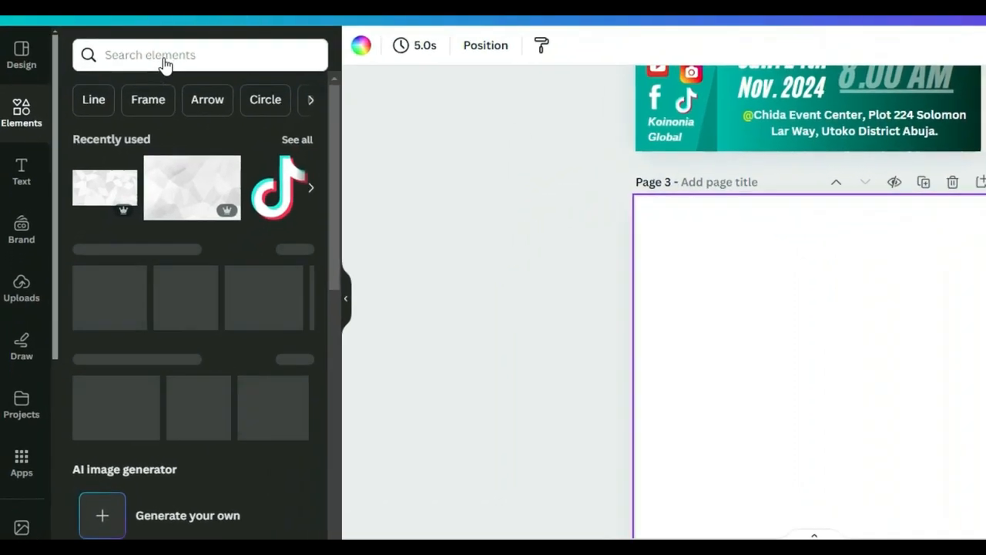
{"action": "left_click", "coordinate": [181, 45]}
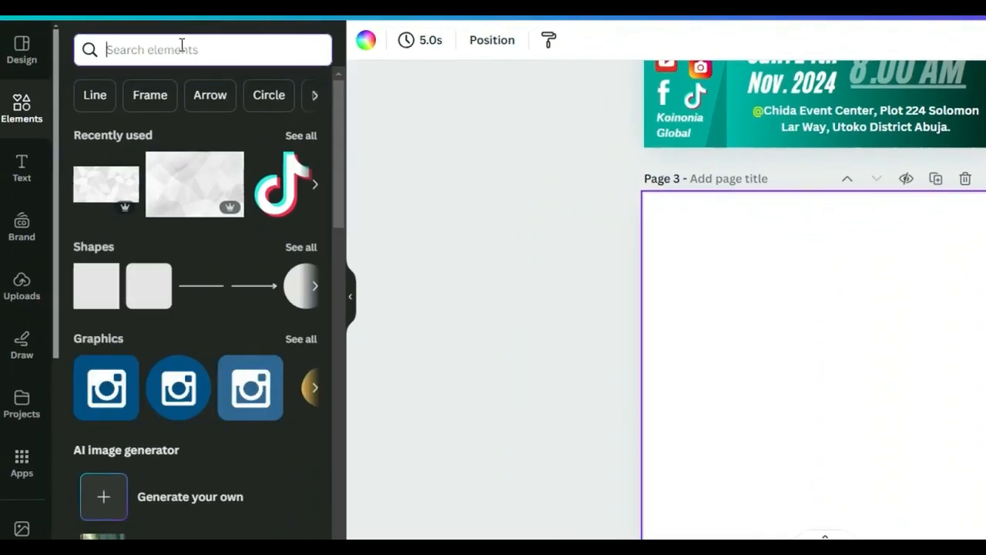
{"action": "type", "text": "white"}
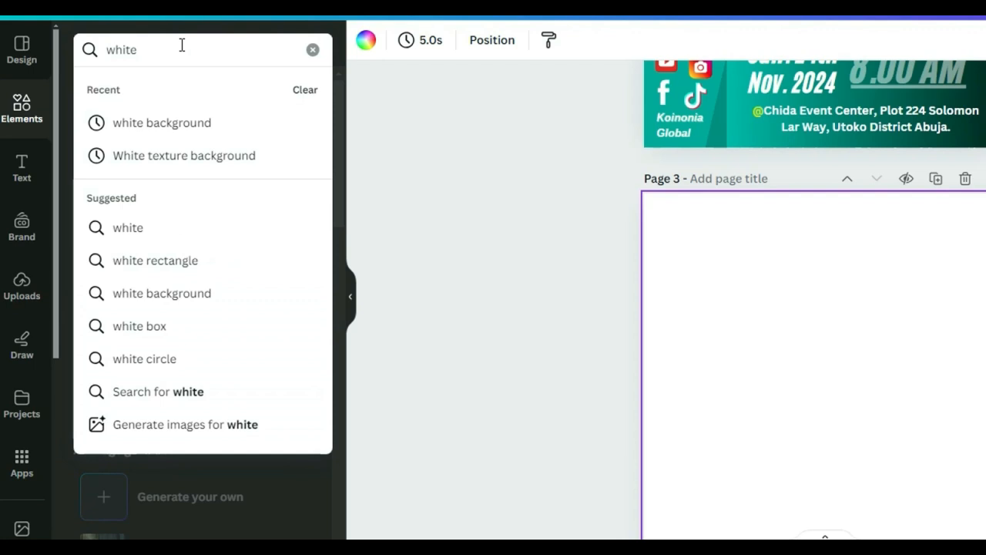
{"action": "left_click", "coordinate": [183, 301]}
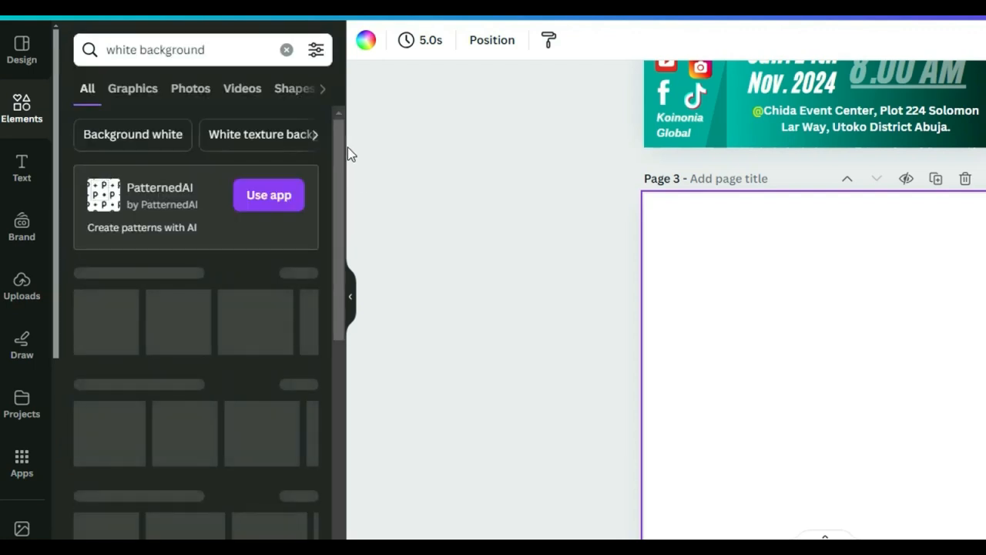
{"action": "scroll", "coordinate": [116, 352], "scroll_direction": "down", "scroll_amount": 2}
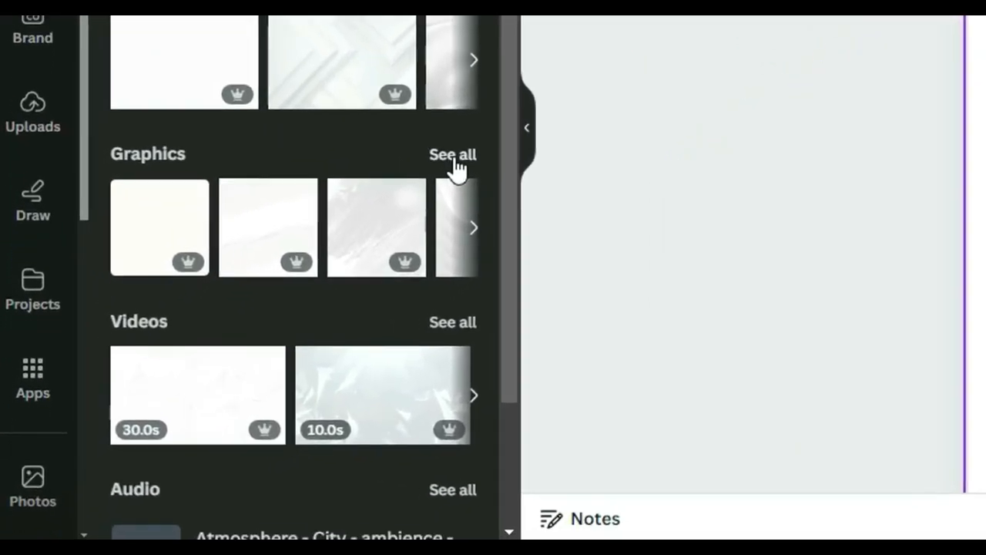
{"action": "left_click", "coordinate": [454, 158]}
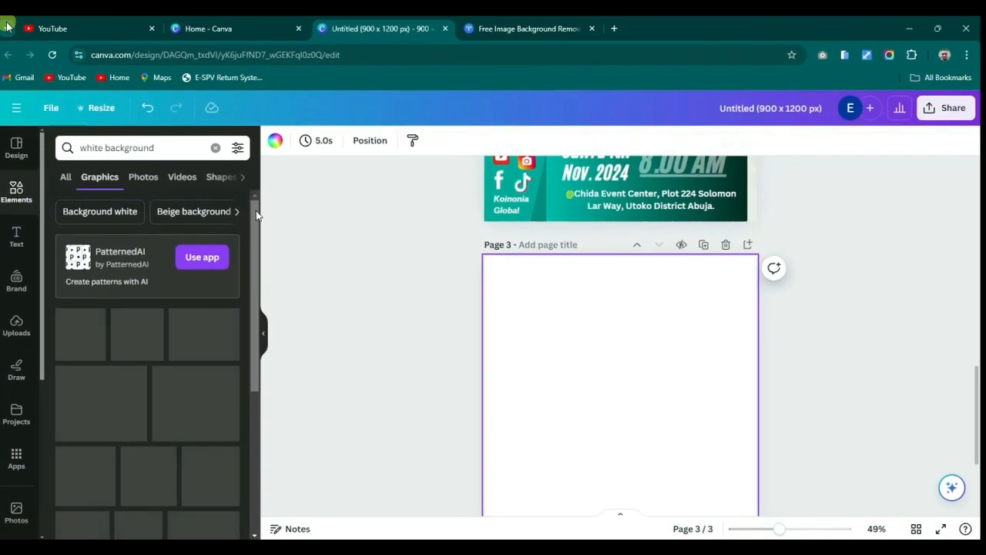
{"action": "left_click_drag", "start_coordinate": [255, 214], "coordinate": [256, 384]}
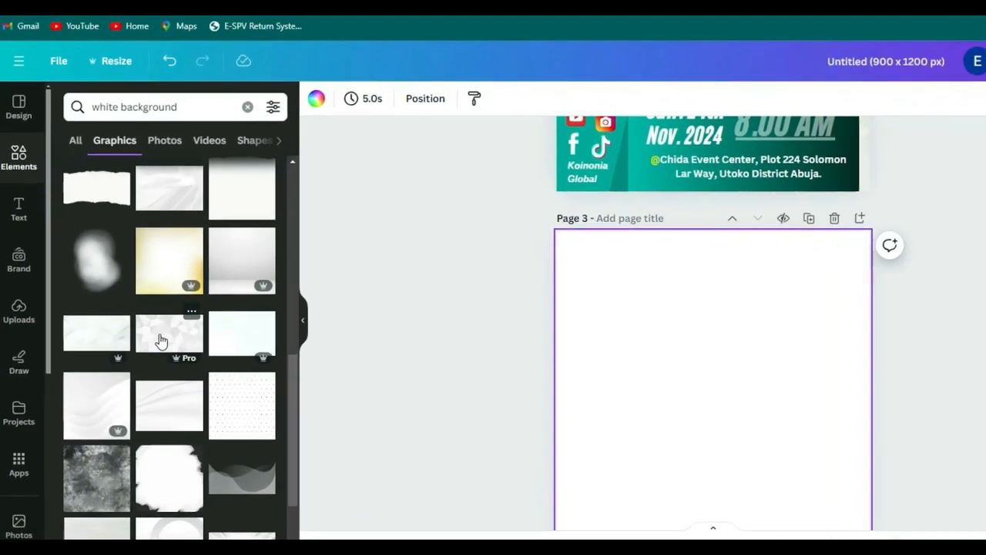
Step: Insert the white and grey polygon background graphic on page 3 and move it to the page's upper left area
{"action": "left_click", "coordinate": [161, 339]}
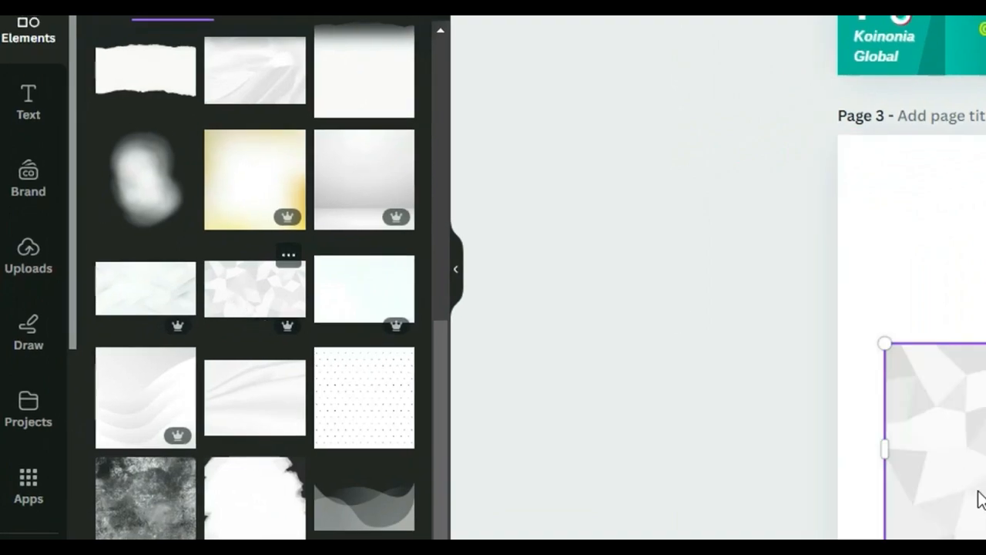
{"action": "left_click_drag", "start_coordinate": [959, 269], "coordinate": [950, 201]}
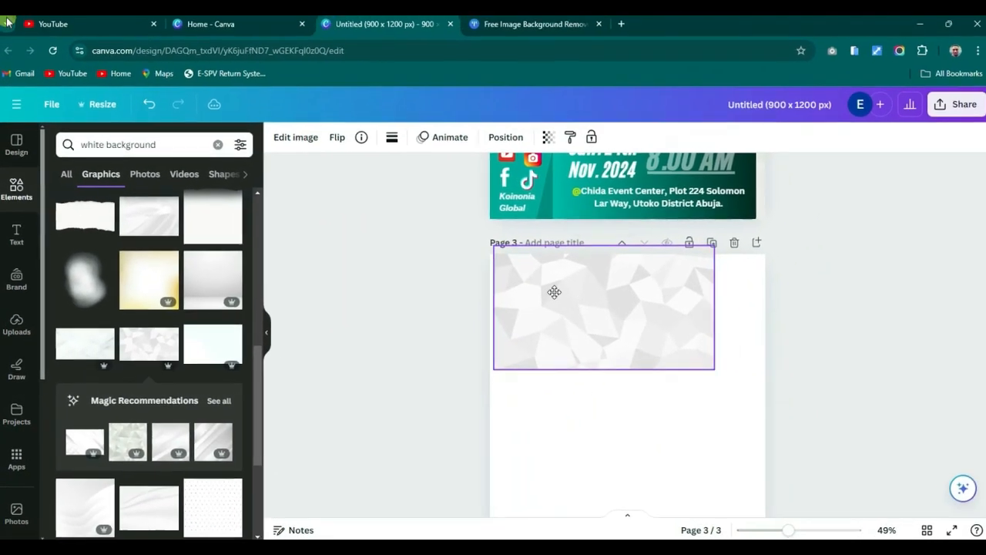
{"action": "left_click_drag", "start_coordinate": [554, 292], "coordinate": [555, 293]}
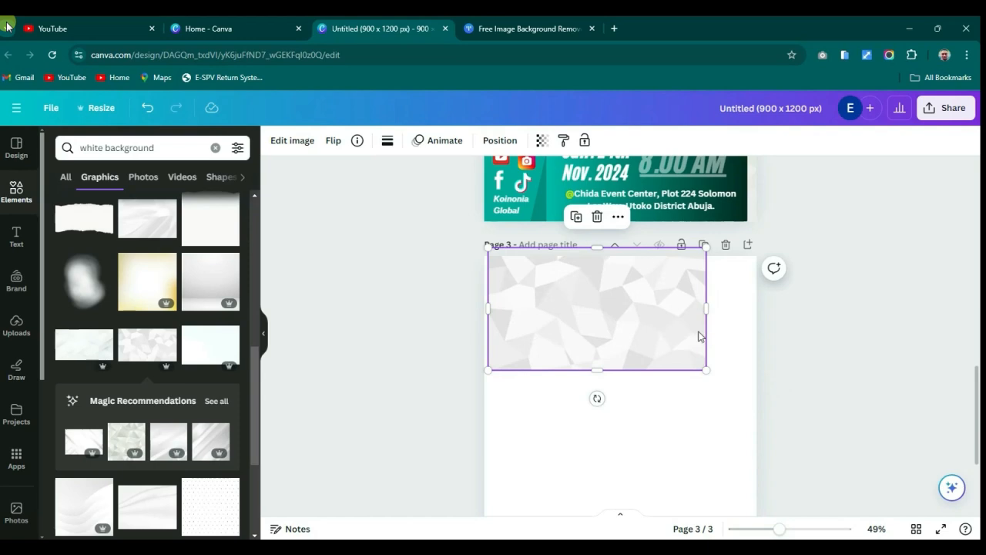
{"action": "mouse_move", "coordinate": [976, 383]}
{"action": "left_mouse_down"}
{"action": "mouse_move", "coordinate": [969, 308]}
{"action": "mouse_move", "coordinate": [980, 432]}
{"action": "mouse_move", "coordinate": [979, 399]}
{"action": "left_mouse_up"}
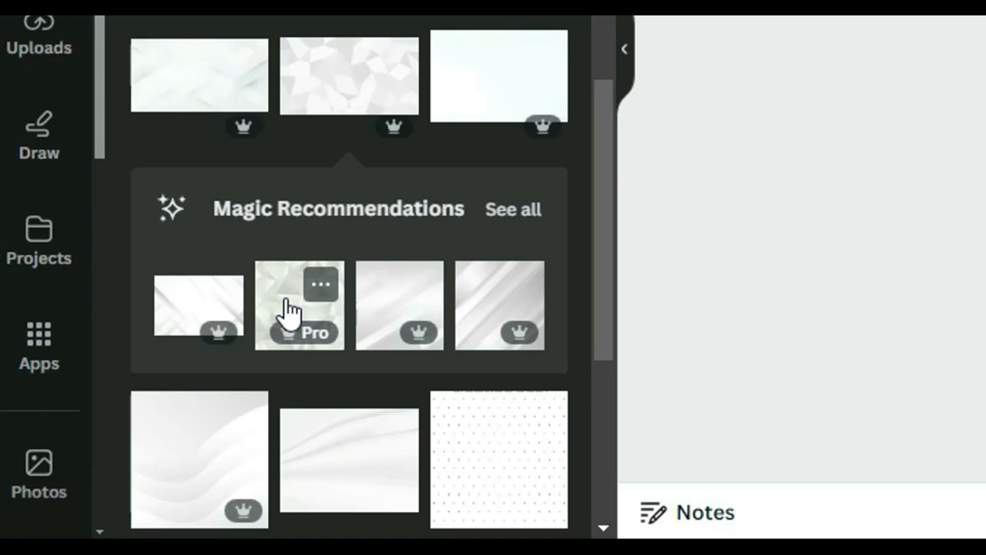
Step: Add the pale grey-green triangle-pattern graphic from the Magic Recommendations to page 3 and delete the first polygon graphic
{"action": "left_click", "coordinate": [287, 311]}
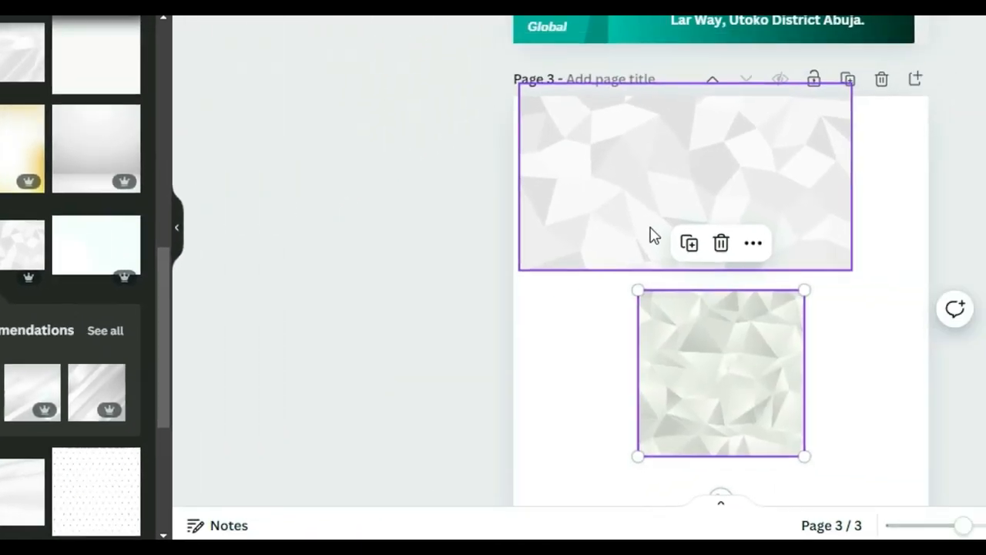
{"action": "left_click", "coordinate": [652, 234]}
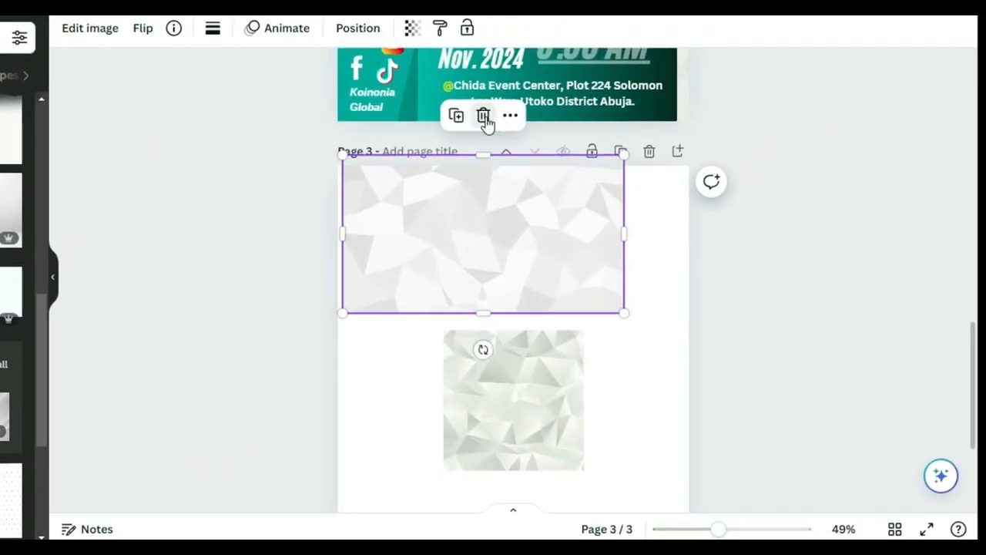
{"action": "left_click", "coordinate": [484, 116]}
Step: Enlarge the triangle-pattern graphic from its corners until it covers all of page 3 as the background
{"action": "left_click", "coordinate": [514, 349]}
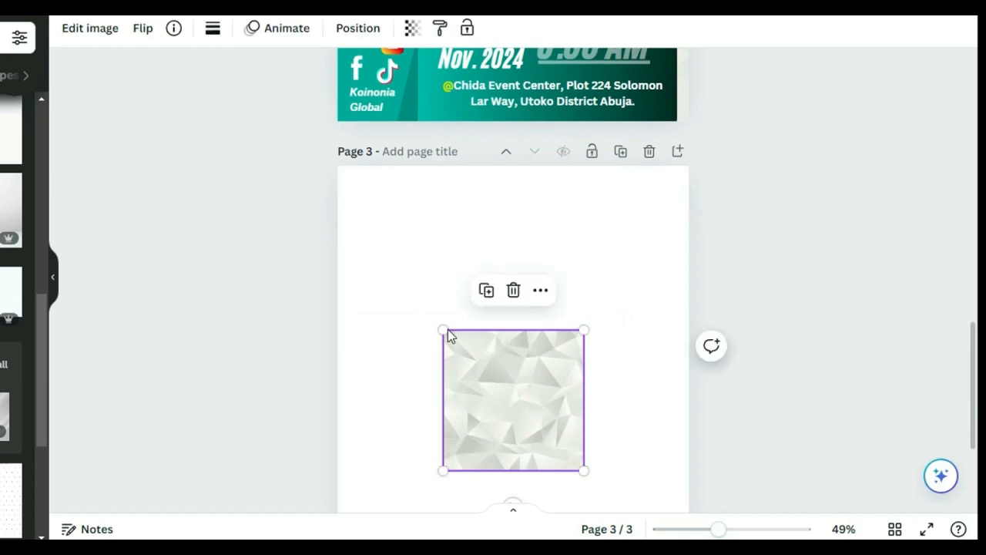
{"action": "left_click_drag", "start_coordinate": [439, 328], "coordinate": [323, 209]}
{"action": "left_click_drag", "start_coordinate": [615, 201], "coordinate": [684, 201]}
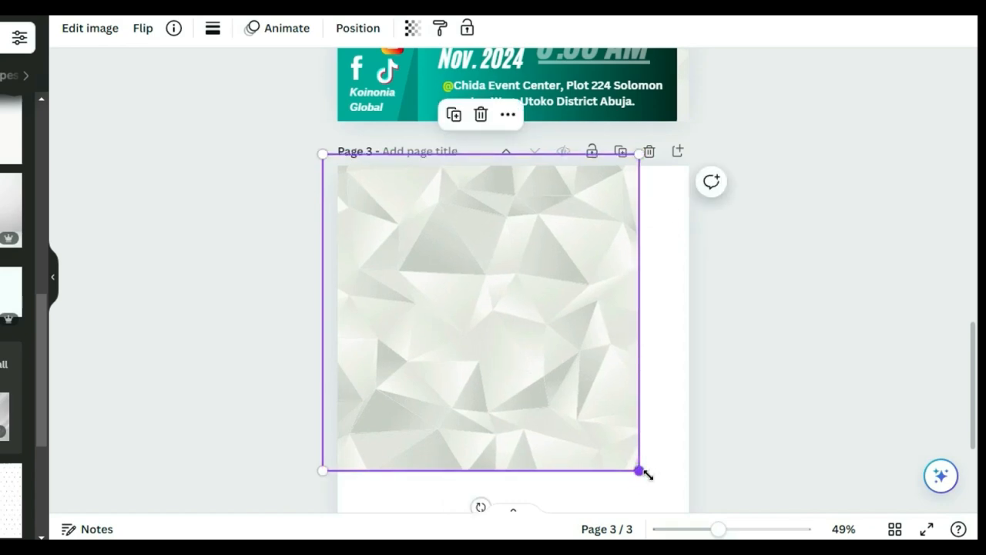
{"action": "left_click_drag", "start_coordinate": [646, 474], "coordinate": [709, 523]}
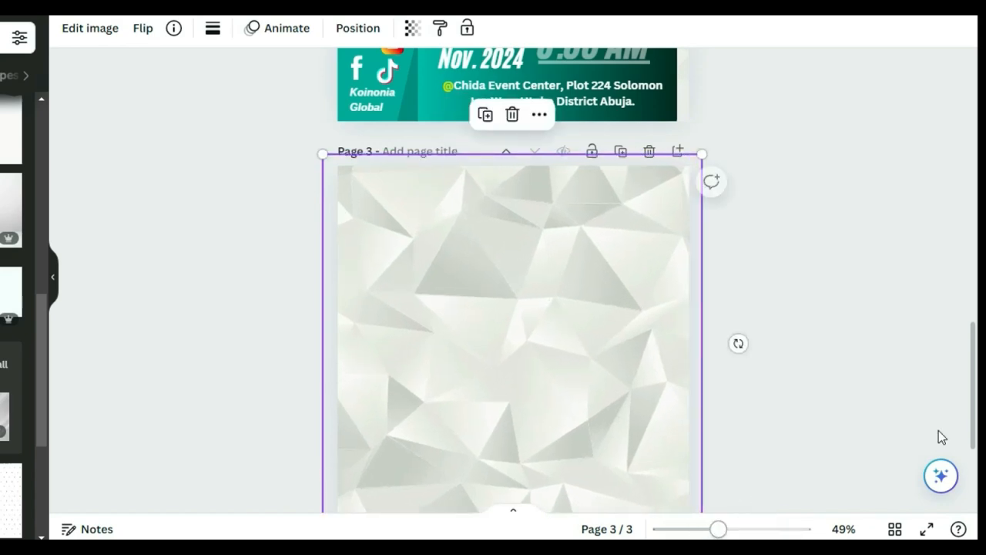
{"action": "left_click_drag", "start_coordinate": [975, 384], "coordinate": [976, 441]}
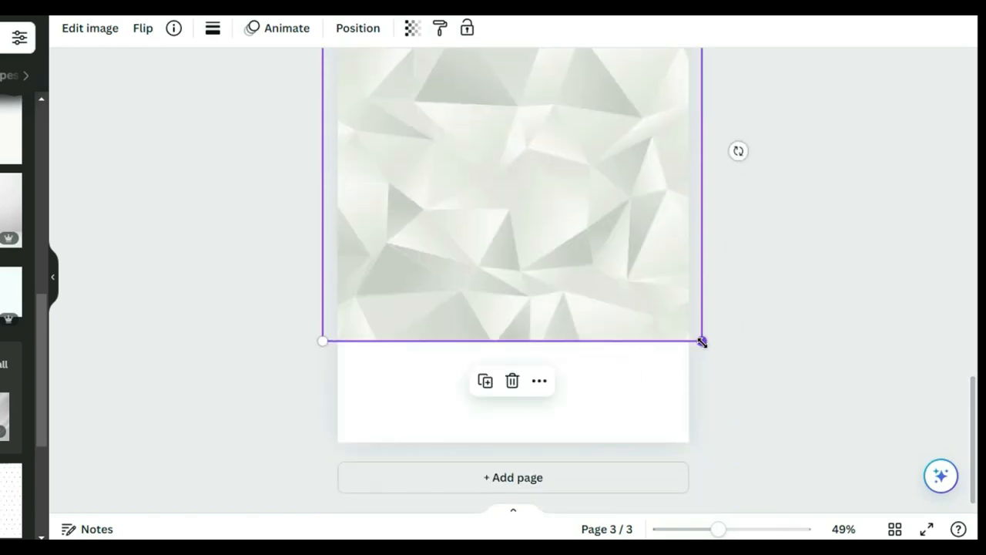
{"action": "left_click_drag", "start_coordinate": [702, 342], "coordinate": [765, 486]}
{"action": "scroll", "coordinate": [962, 386], "scroll_direction": "up", "scroll_amount": 5}
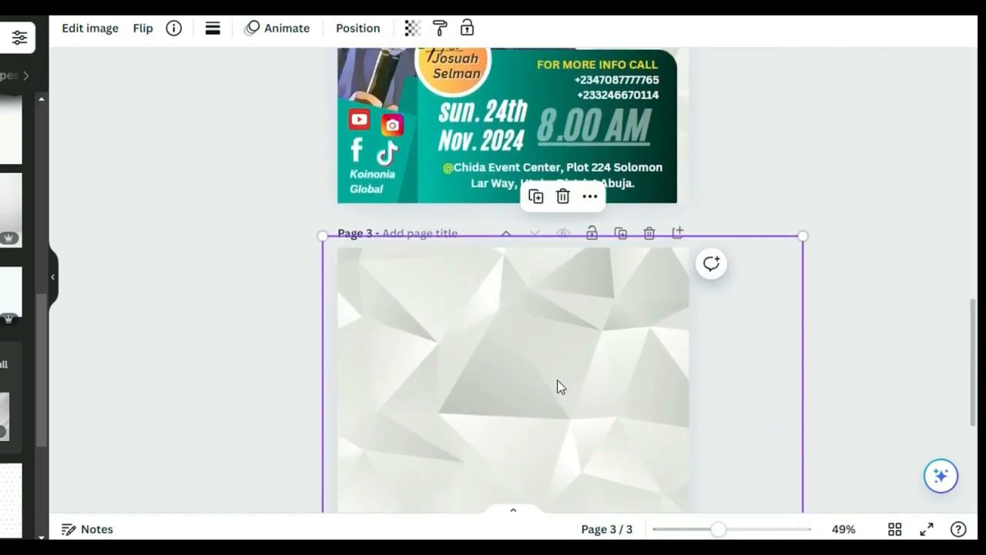
Step: Shift the triangle-pattern background slightly left on page 3 and set its transparency to 65
{"action": "left_click_drag", "start_coordinate": [560, 387], "coordinate": [526, 383]}
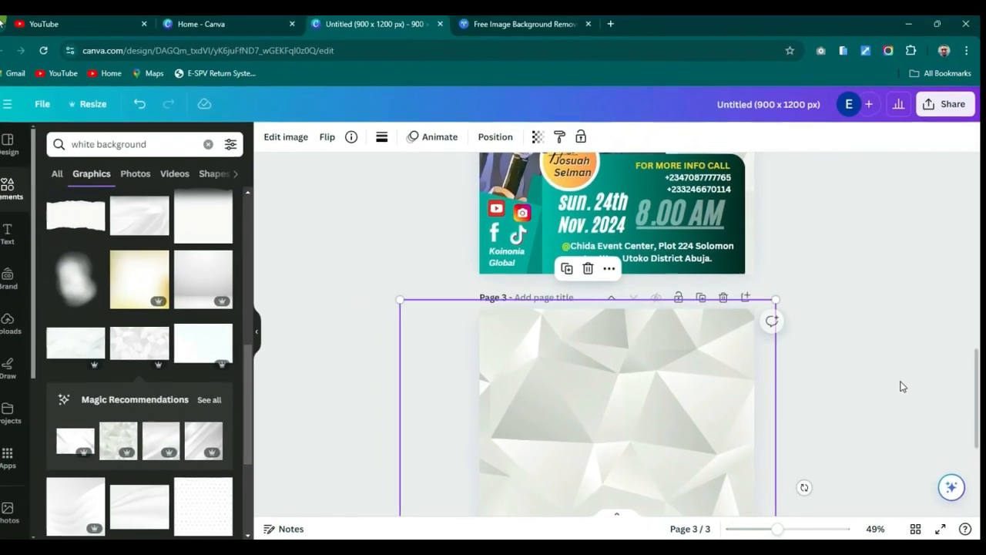
{"action": "scroll", "coordinate": [723, 347], "scroll_direction": "down", "scroll_amount": 2}
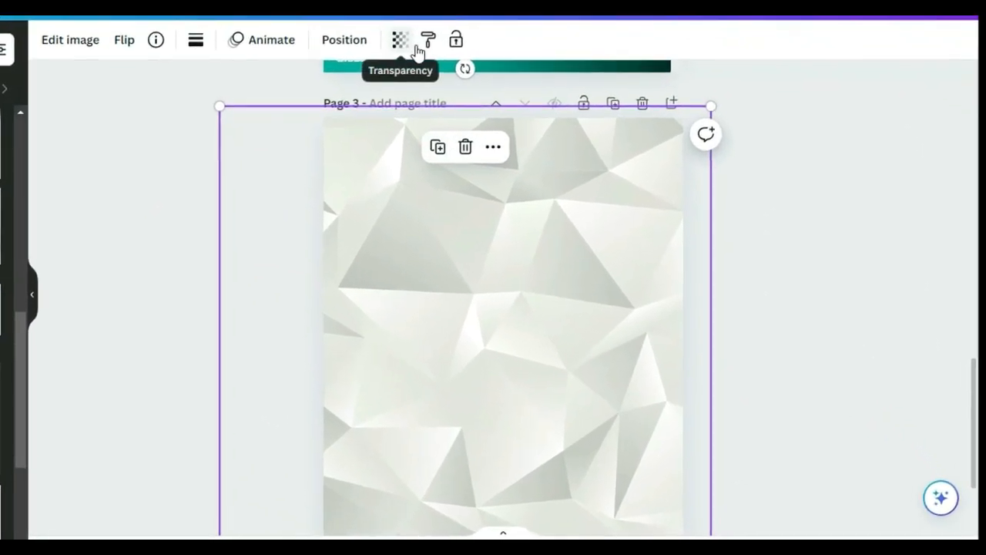
{"action": "left_click", "coordinate": [396, 42]}
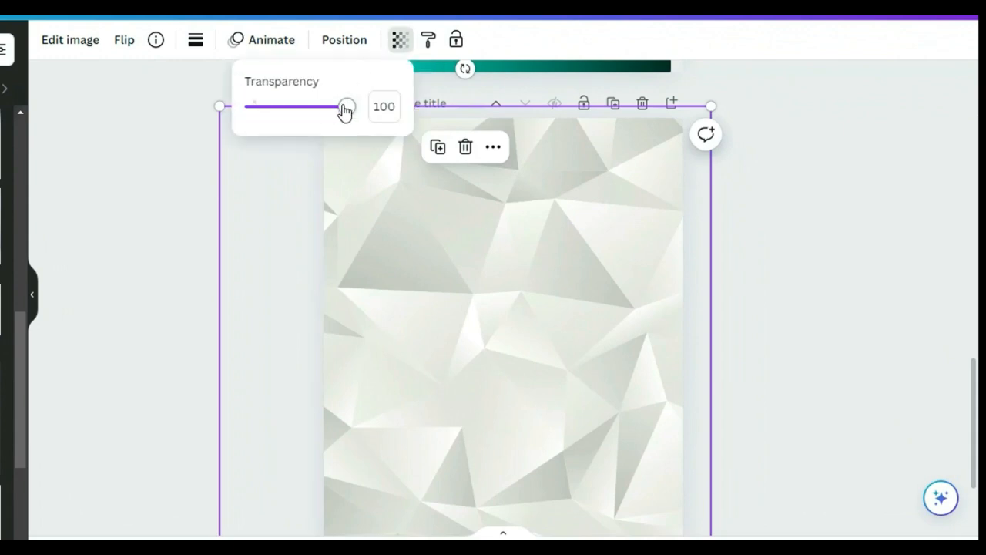
{"action": "left_click_drag", "start_coordinate": [344, 112], "coordinate": [316, 114]}
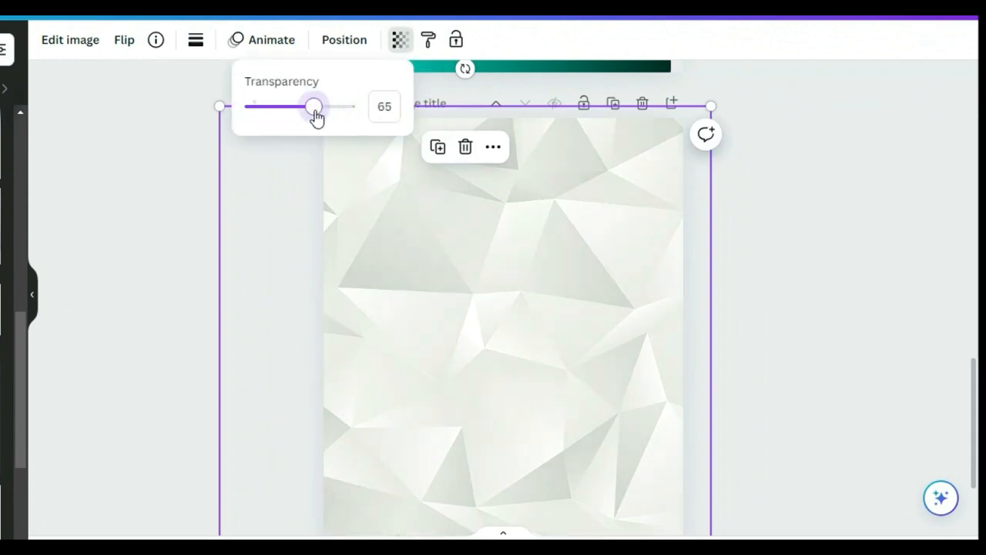
{"action": "left_click", "coordinate": [517, 279]}
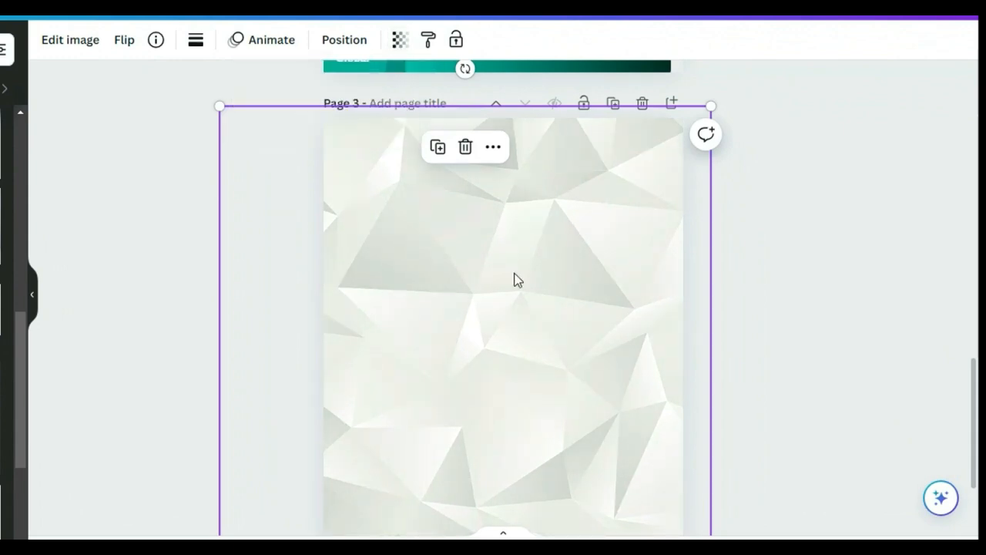
{"action": "left_click", "coordinate": [800, 282]}
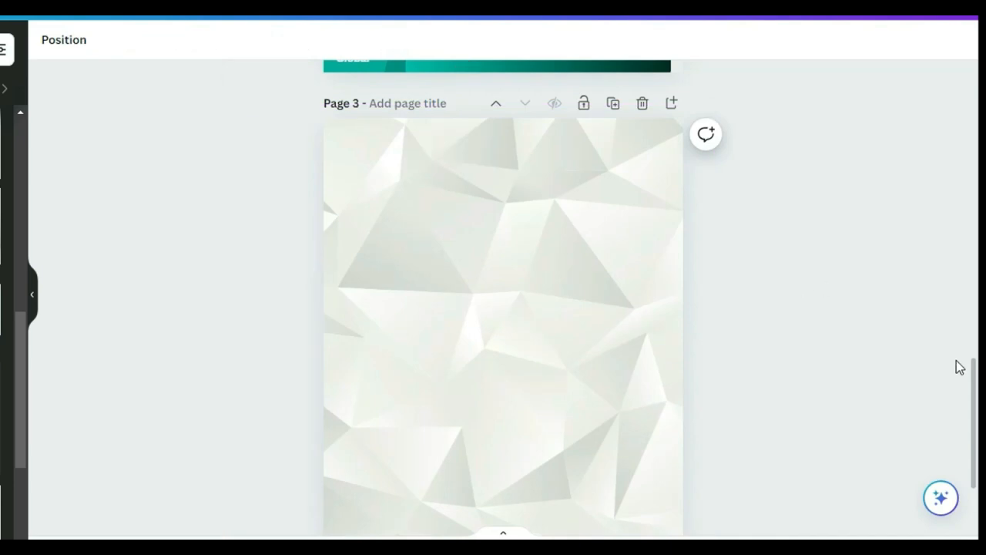
Step: Insert the uploaded photo of the man holding a microphone against a purple backdrop onto page 3
{"action": "left_click_drag", "start_coordinate": [970, 387], "coordinate": [977, 422]}
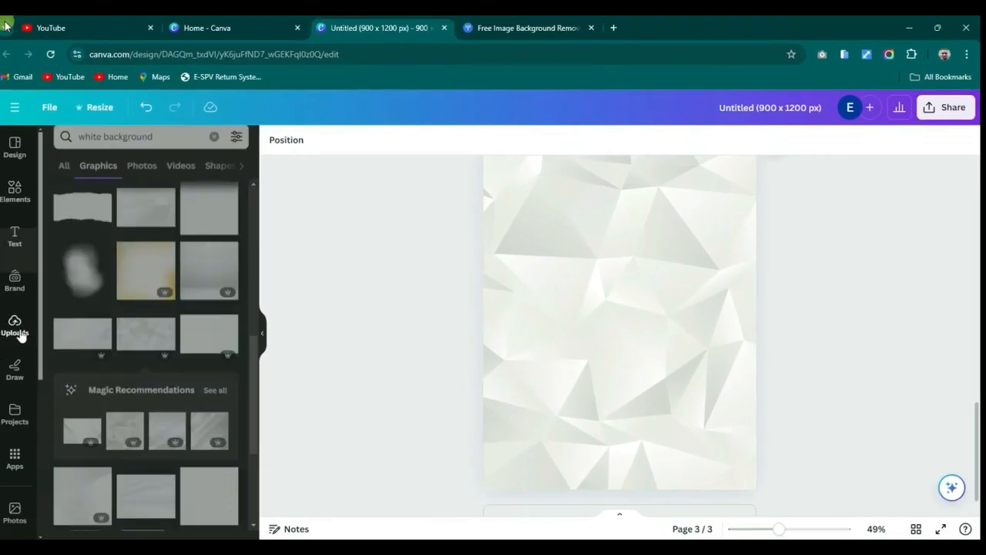
{"action": "left_click", "coordinate": [19, 330]}
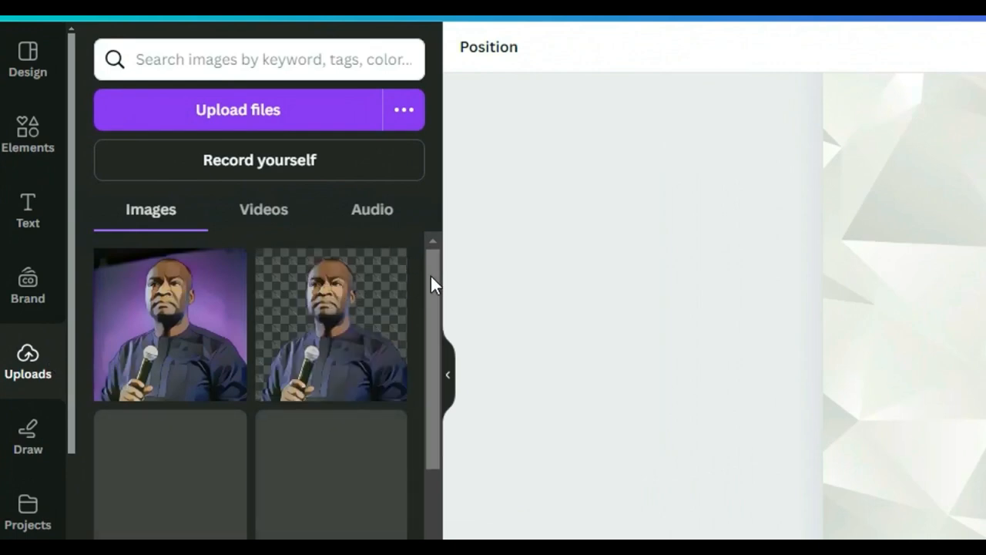
{"action": "scroll", "coordinate": [429, 316], "scroll_direction": "down", "scroll_amount": 2}
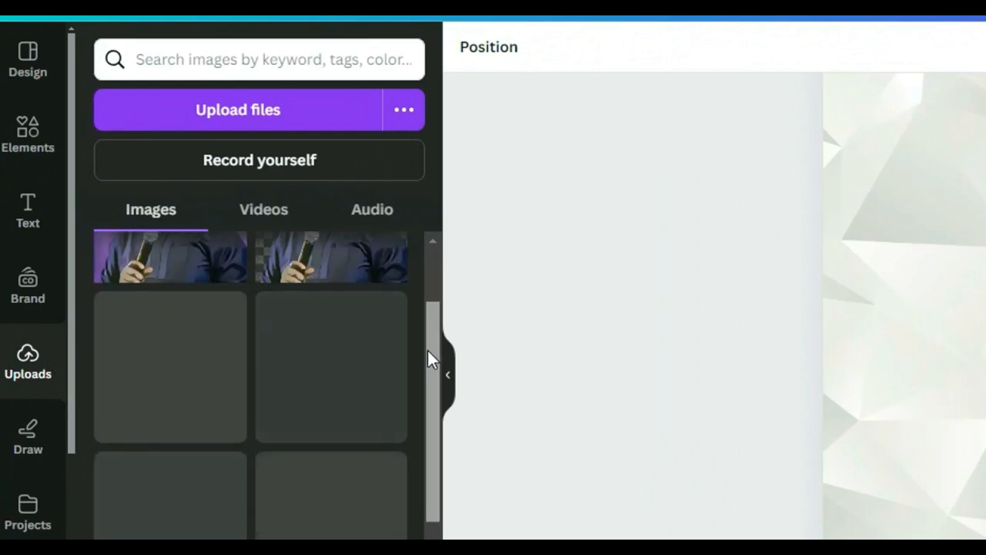
{"action": "scroll", "coordinate": [428, 354], "scroll_direction": "down", "scroll_amount": 1}
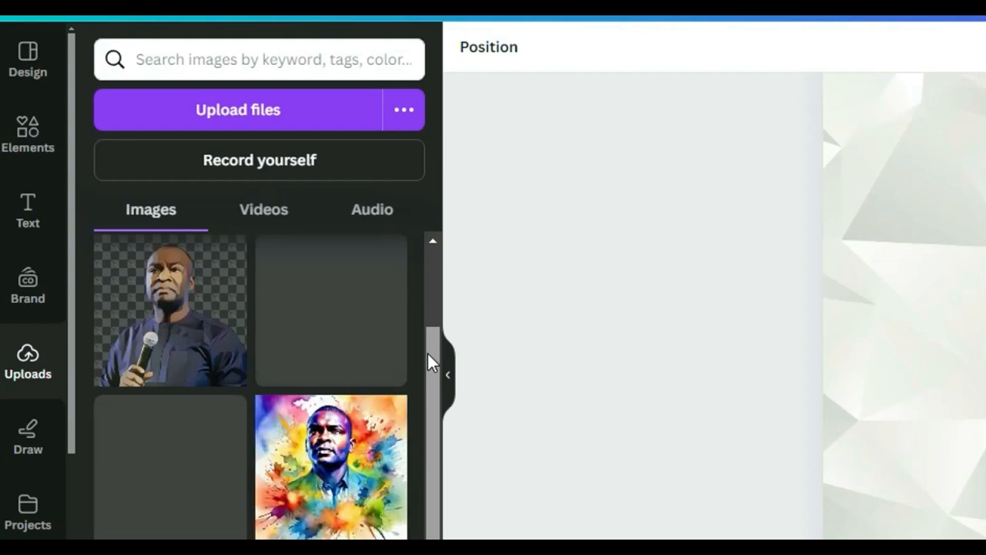
{"action": "left_click_drag", "start_coordinate": [427, 354], "coordinate": [426, 421]}
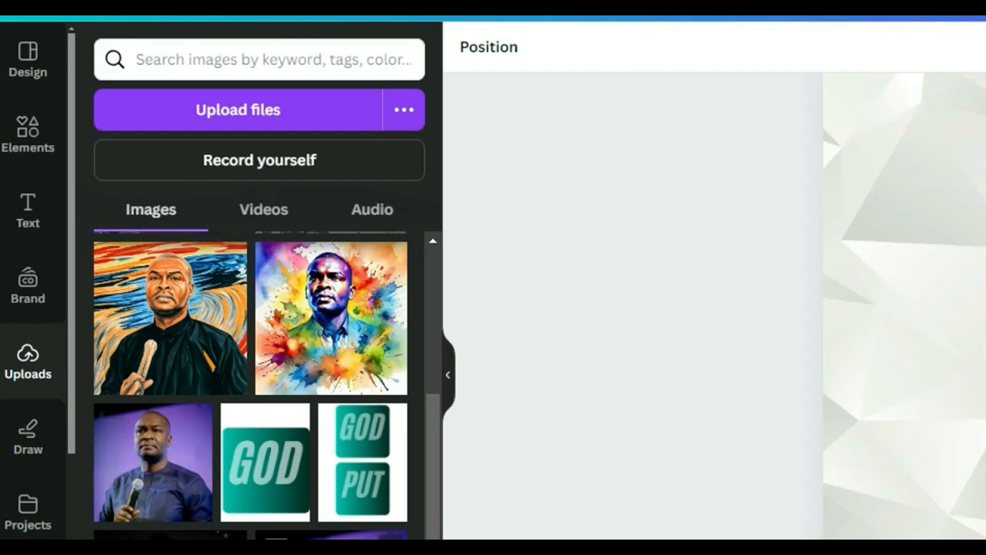
{"action": "left_click", "coordinate": [978, 331]}
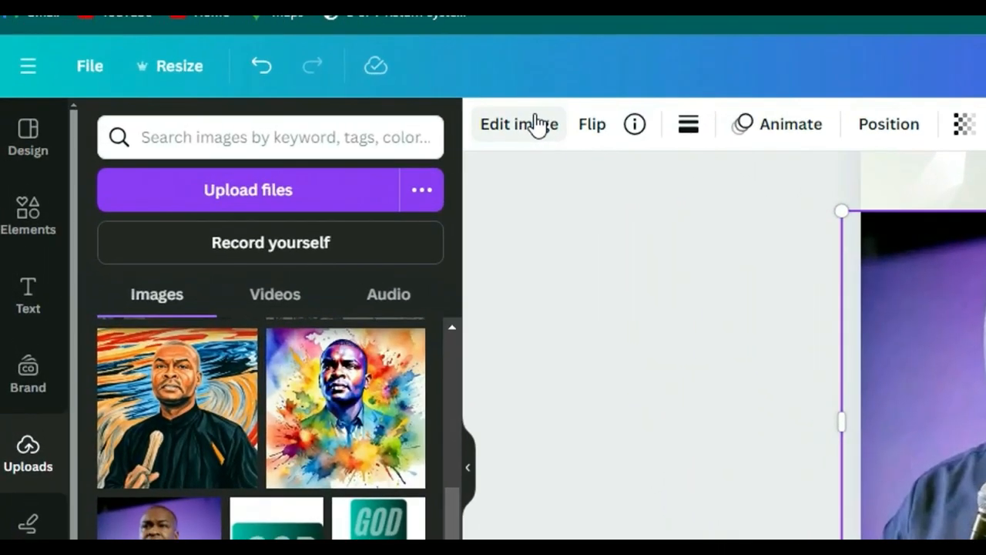
Step: Remove the purple backdrop from the photo with BG Remover and switch to the Free Image Background Remover site
{"action": "left_click", "coordinate": [537, 125]}
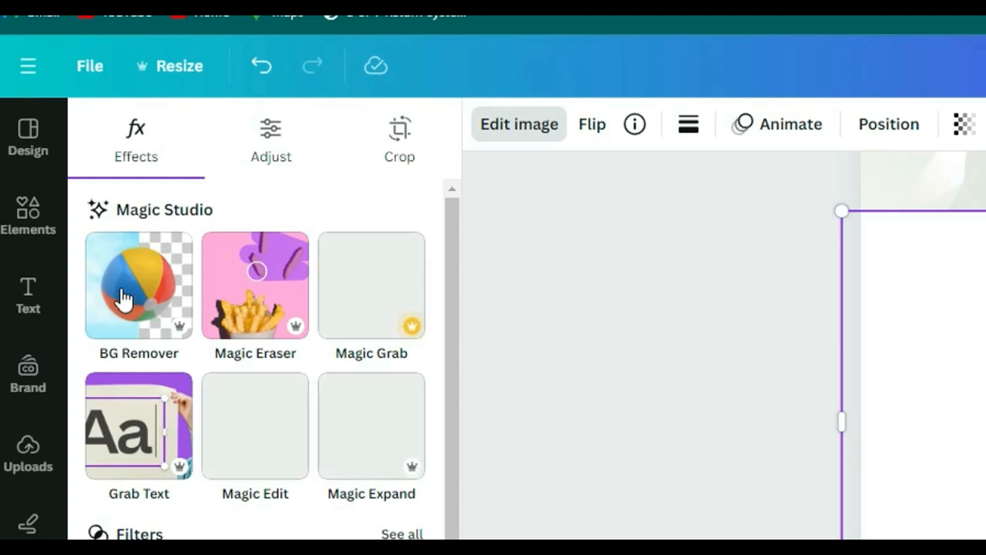
{"action": "left_click", "coordinate": [149, 309]}
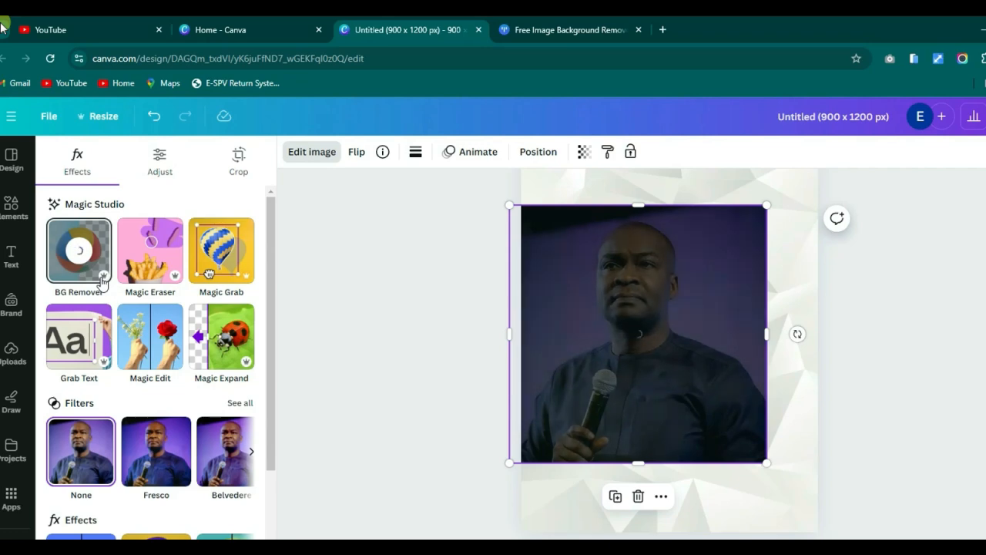
{"action": "left_click", "coordinate": [531, 30]}
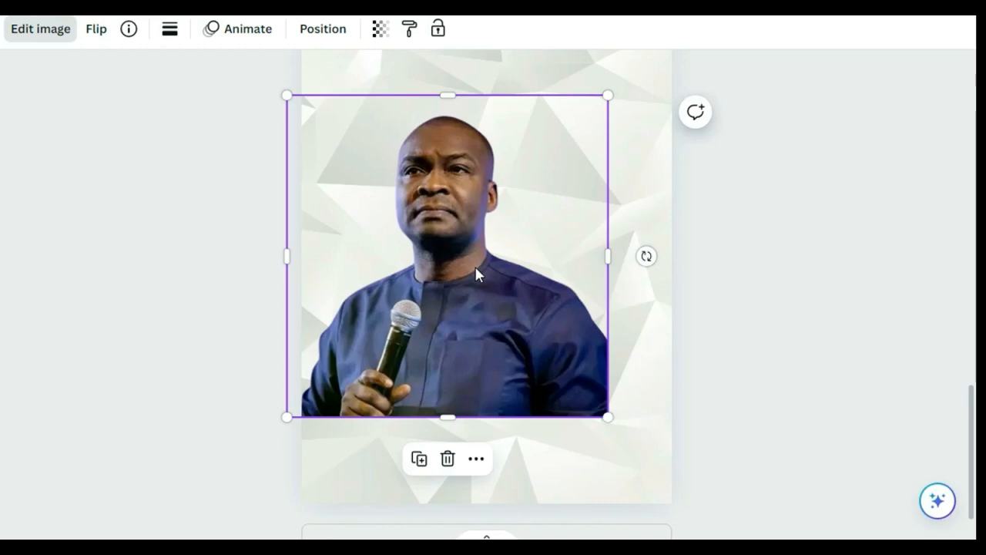
Step: Shrink the cut-out photo and move it to page 3's upper left area, comparing it with the finished flyer on page 2
{"action": "left_click_drag", "start_coordinate": [462, 214], "coordinate": [472, 251]}
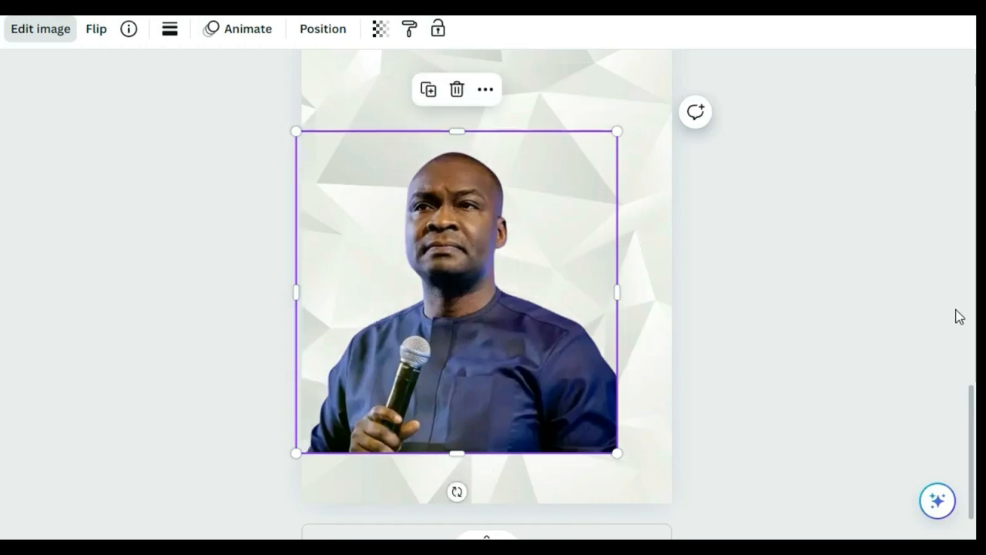
{"action": "scroll", "coordinate": [974, 409], "scroll_direction": "up", "scroll_amount": 1}
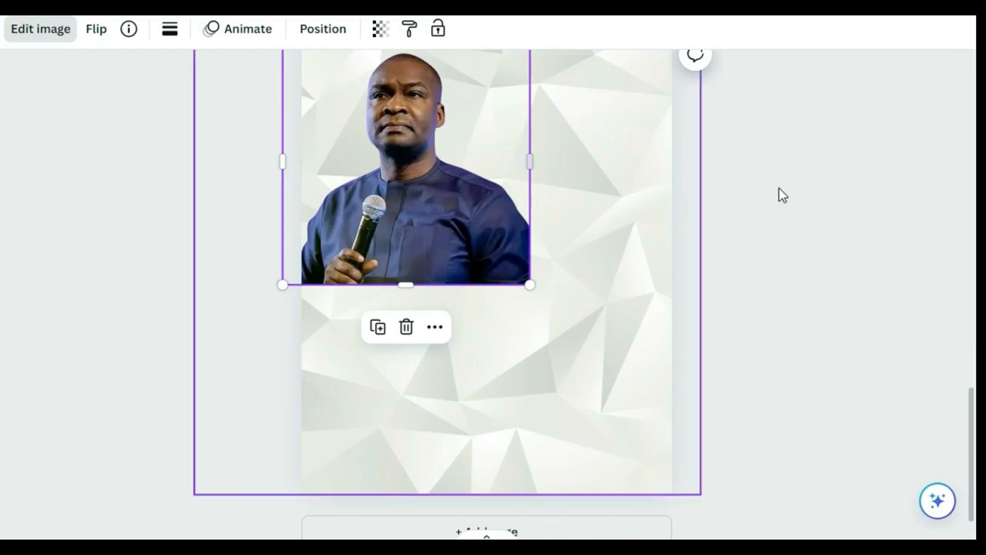
{"action": "scroll", "coordinate": [968, 362], "scroll_direction": "up", "scroll_amount": 10}
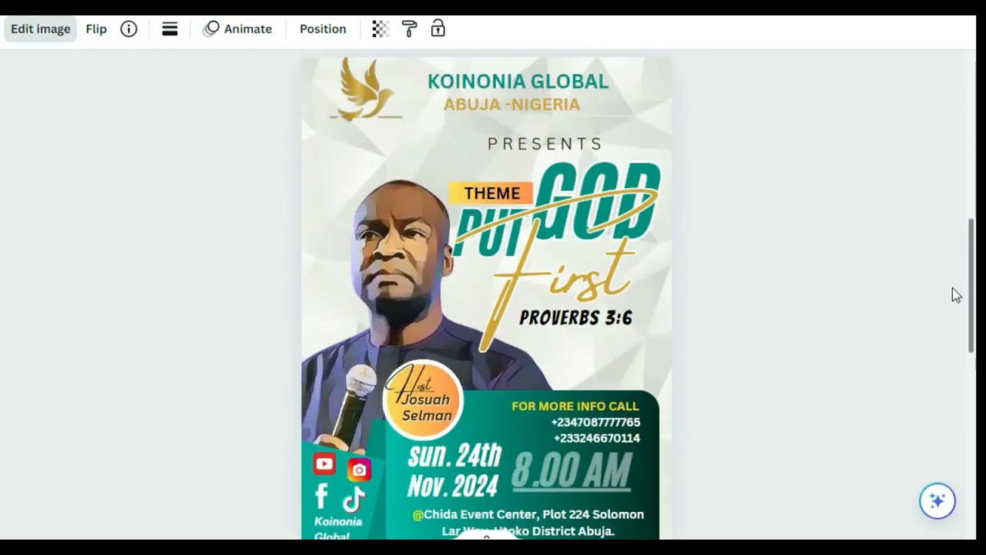
{"action": "scroll", "coordinate": [952, 293], "scroll_direction": "down", "scroll_amount": 3}
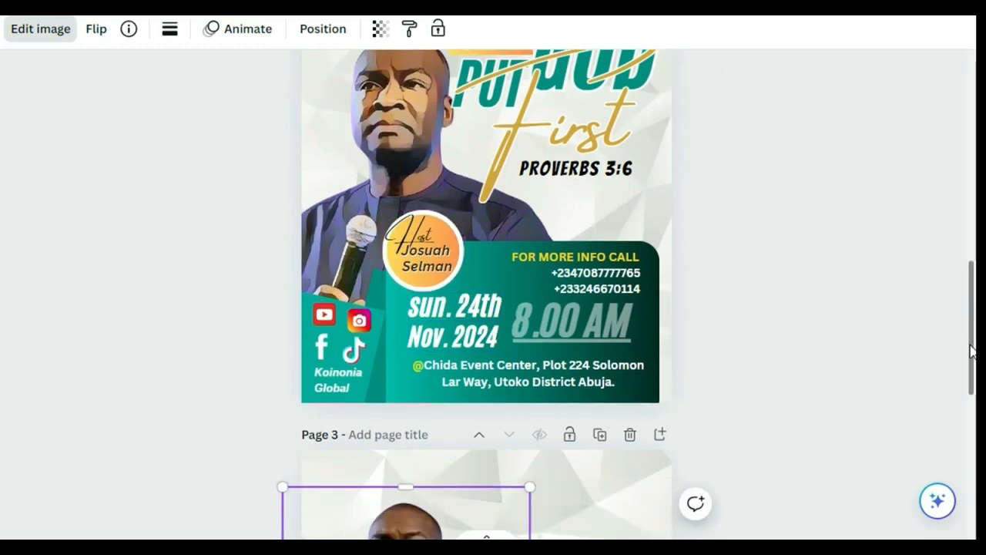
{"action": "left_click_drag", "start_coordinate": [972, 351], "coordinate": [975, 455]}
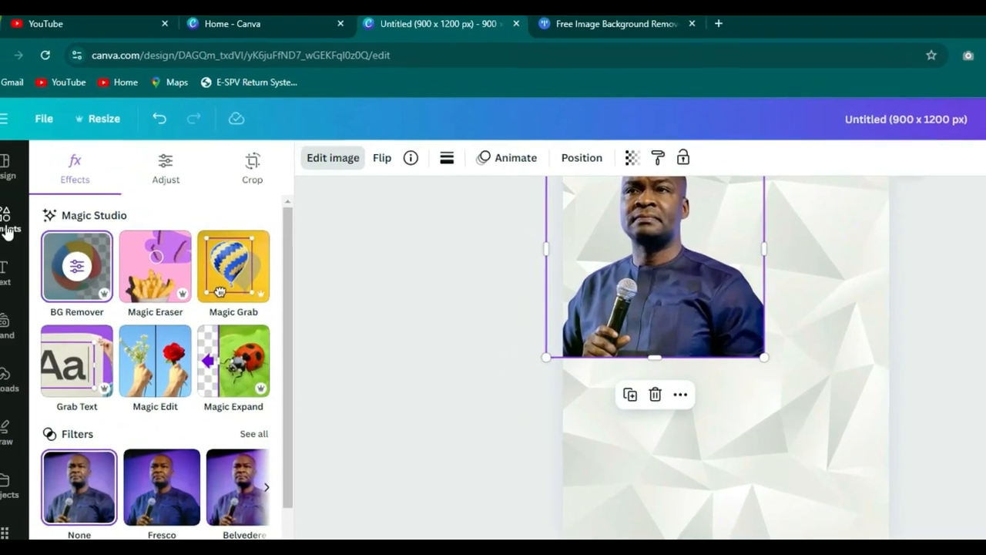
Step: Search the elements for "shape" and place a rounded square below the photo on page 3
{"action": "left_click", "coordinate": [23, 232]}
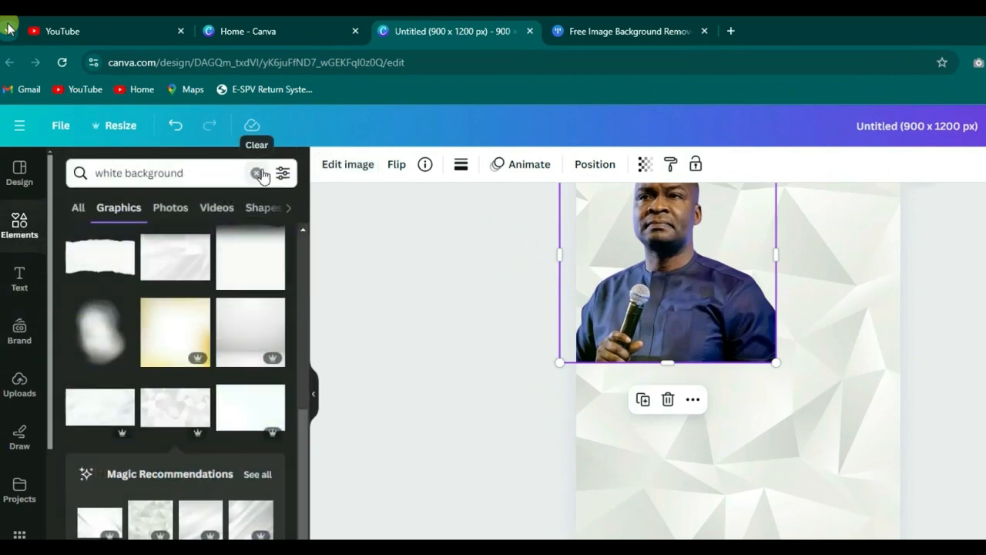
{"action": "left_click", "coordinate": [257, 172]}
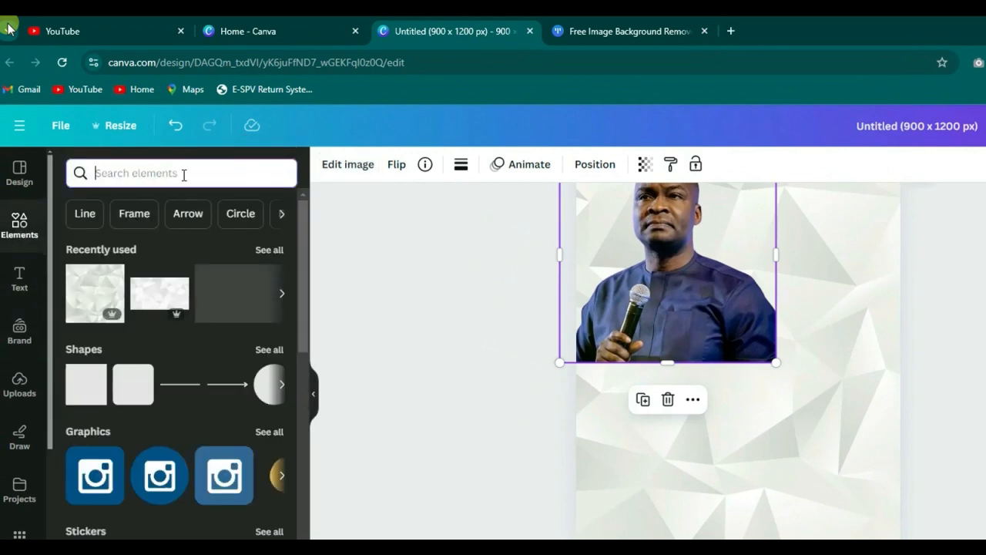
{"action": "type", "text": "shape"}
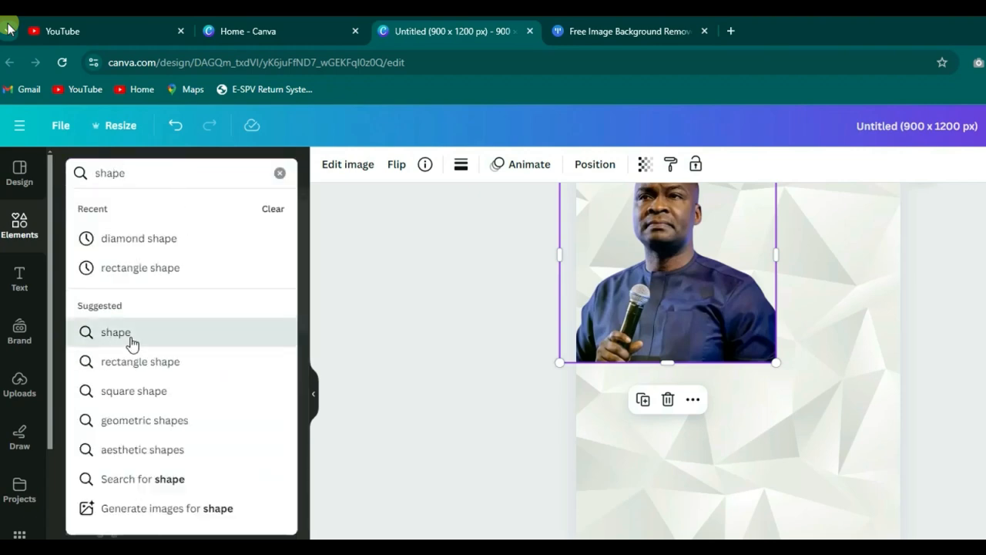
{"action": "left_click", "coordinate": [115, 332]}
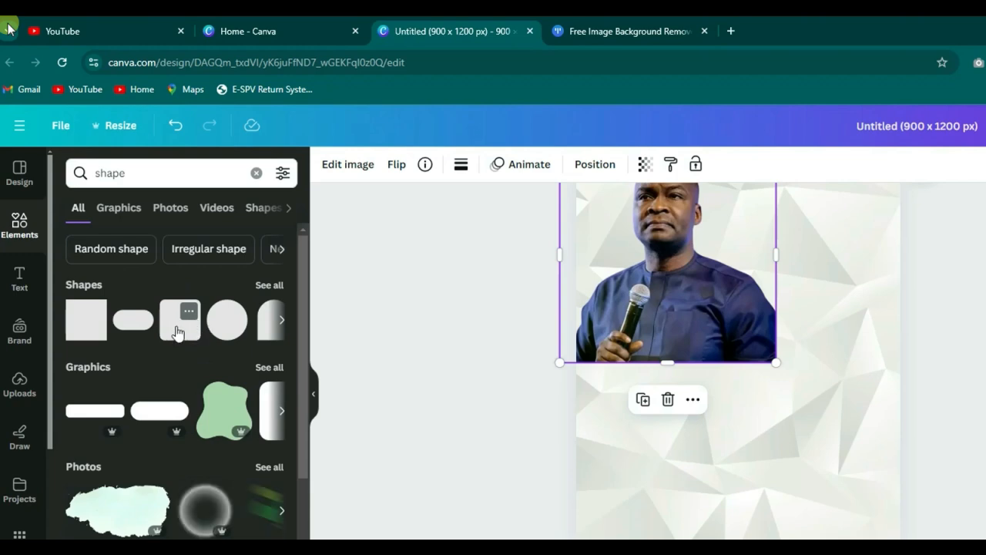
{"action": "left_click", "coordinate": [176, 331]}
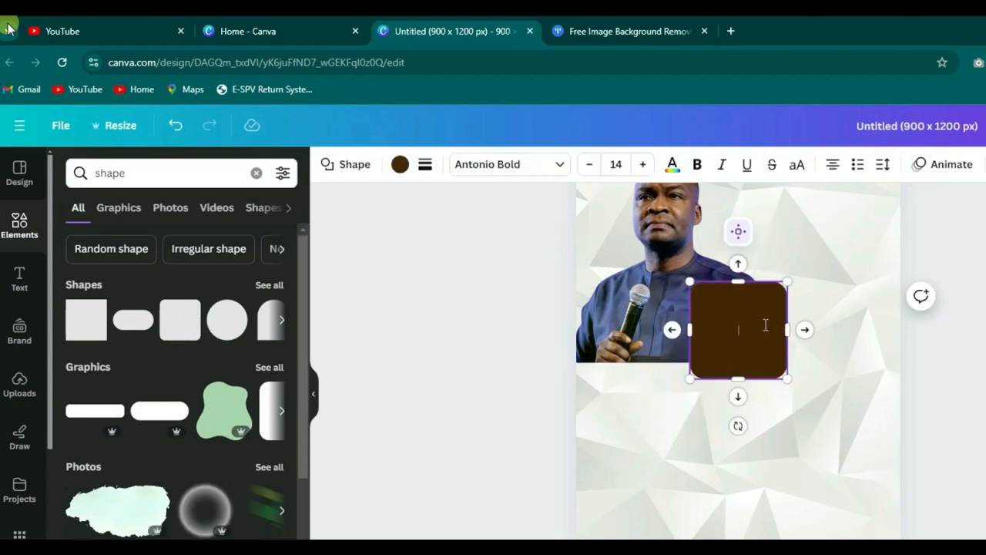
{"action": "left_click_drag", "start_coordinate": [763, 324], "coordinate": [747, 437]}
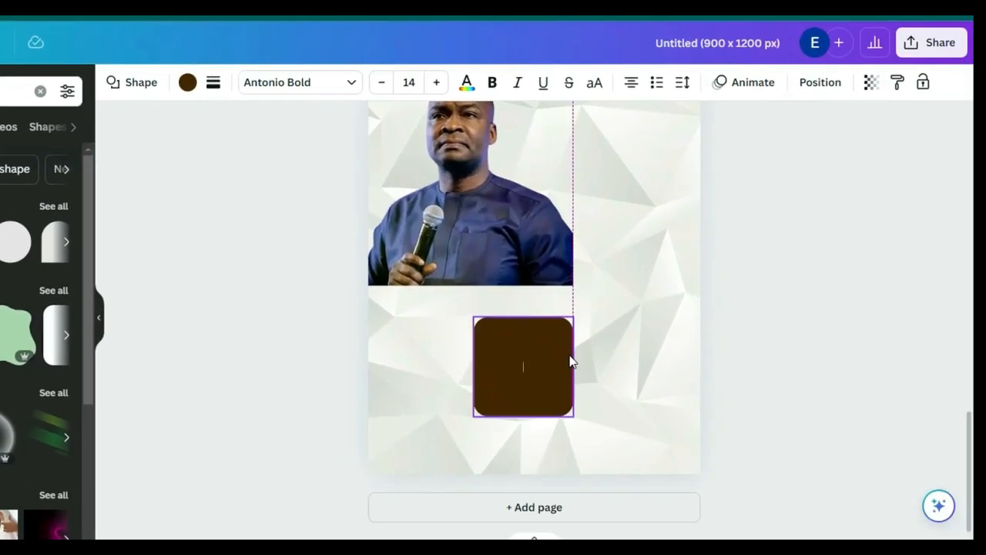
Step: Stretch the brown rounded square into a wide panel running past page 3's bottom edge and position it slightly right of centre
{"action": "left_click_drag", "start_coordinate": [588, 366], "coordinate": [681, 378]}
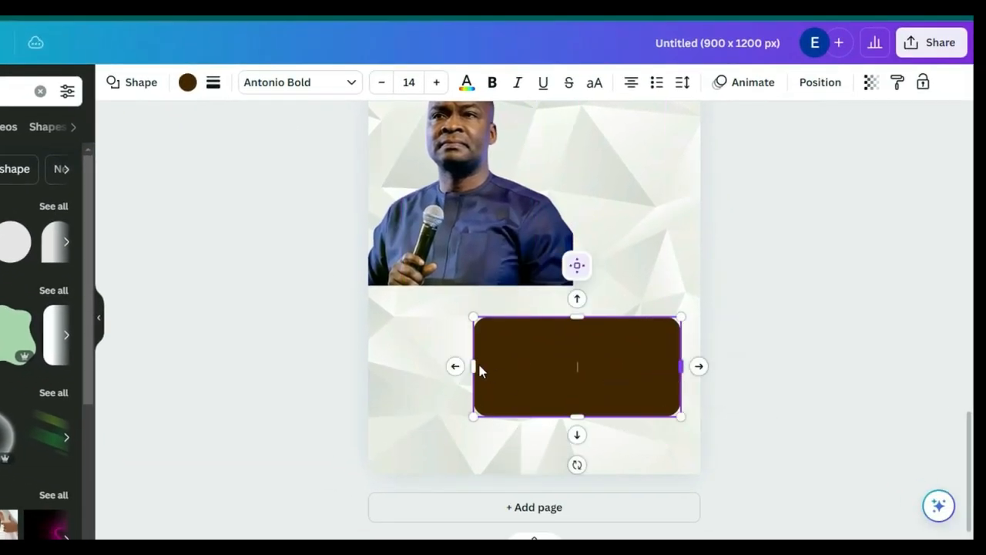
{"action": "left_click_drag", "start_coordinate": [470, 366], "coordinate": [443, 373]}
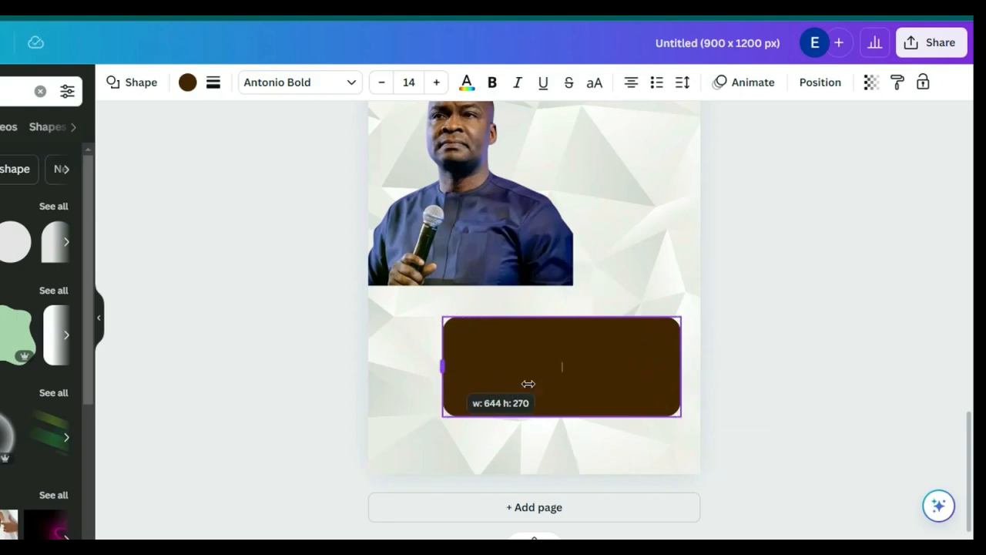
{"action": "left_click_drag", "start_coordinate": [558, 421], "coordinate": [570, 487]}
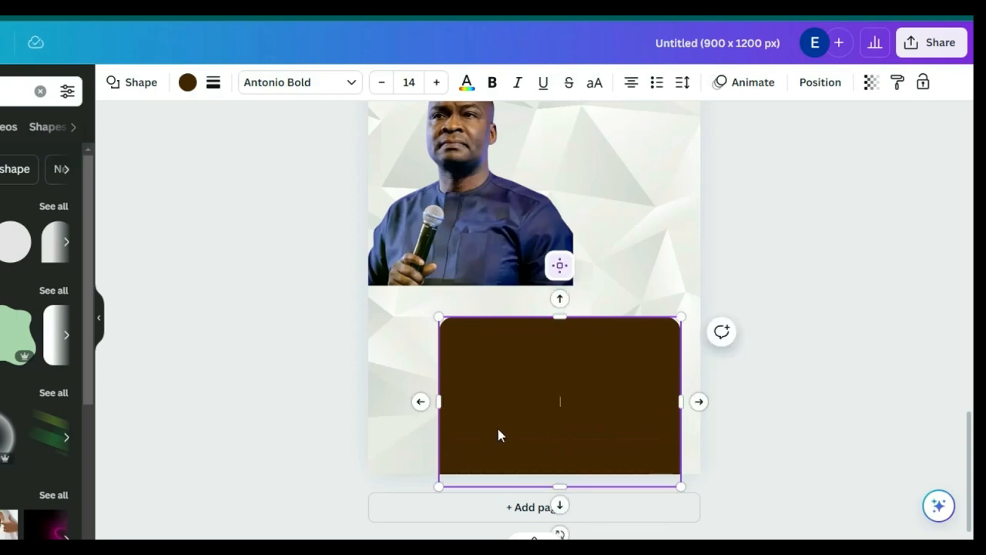
{"action": "left_click_drag", "start_coordinate": [499, 435], "coordinate": [498, 426]}
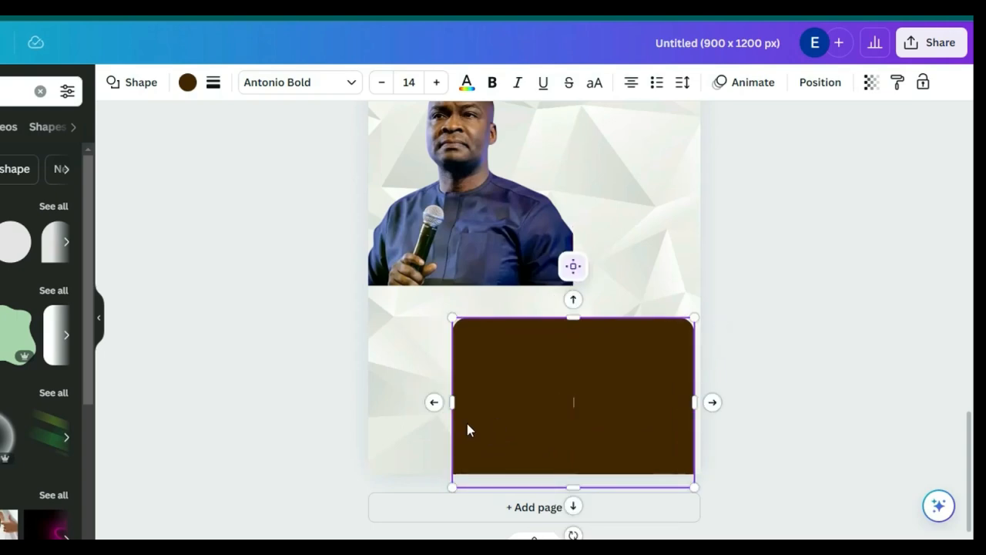
{"action": "left_click_drag", "start_coordinate": [457, 400], "coordinate": [476, 401]}
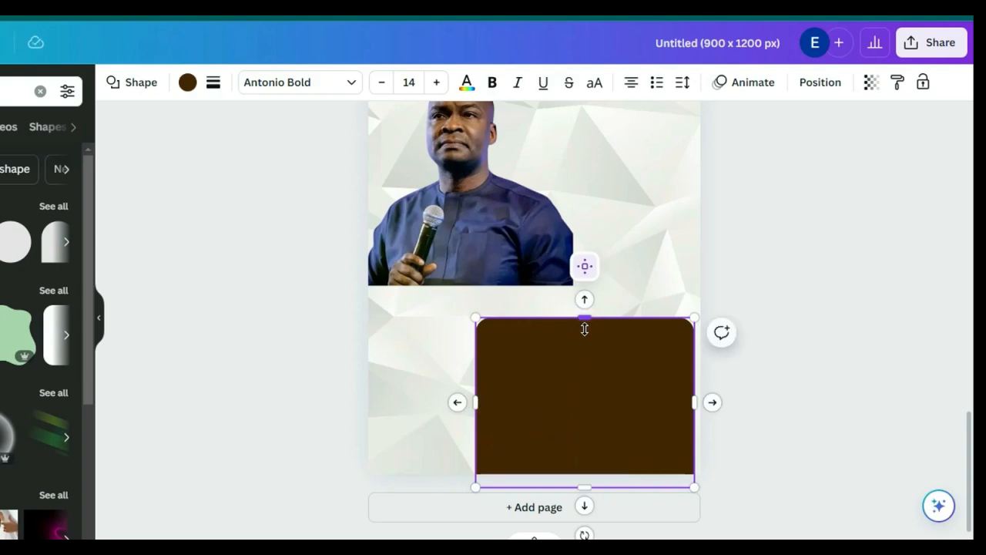
{"action": "left_click_drag", "start_coordinate": [585, 329], "coordinate": [585, 333]}
{"action": "left_click_drag", "start_coordinate": [568, 374], "coordinate": [557, 373]}
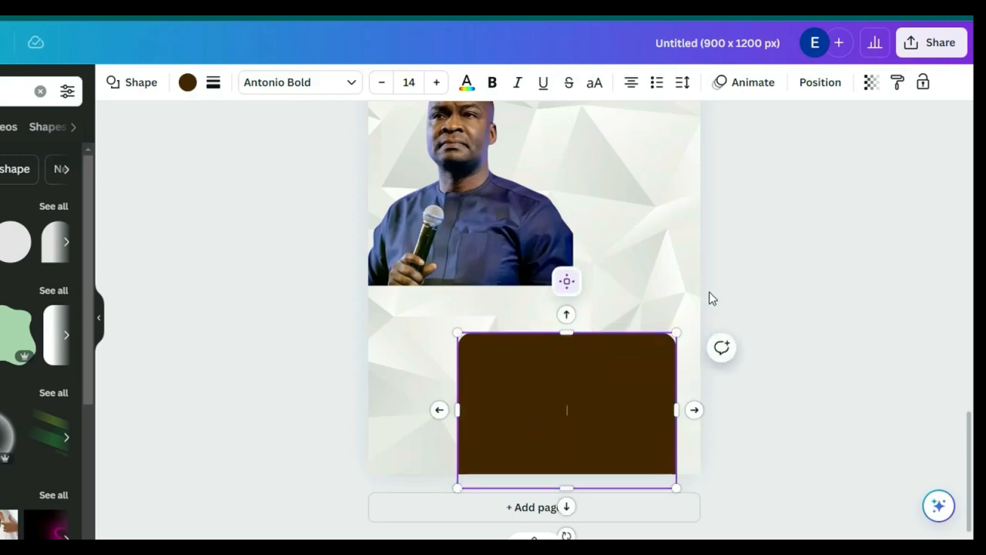
Step: Switch the brown rounded panel's fill on page 3 from a solid colour to a gradient
{"action": "left_click_drag", "start_coordinate": [970, 409], "coordinate": [963, 349]}
{"action": "scroll", "coordinate": [969, 395], "scroll_direction": "down", "scroll_amount": 4}
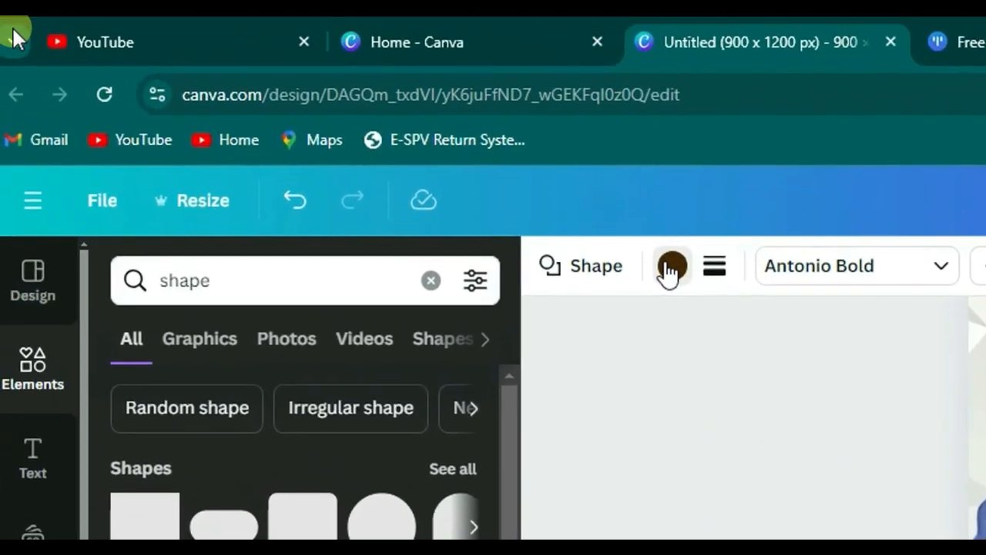
{"action": "left_click", "coordinate": [671, 267]}
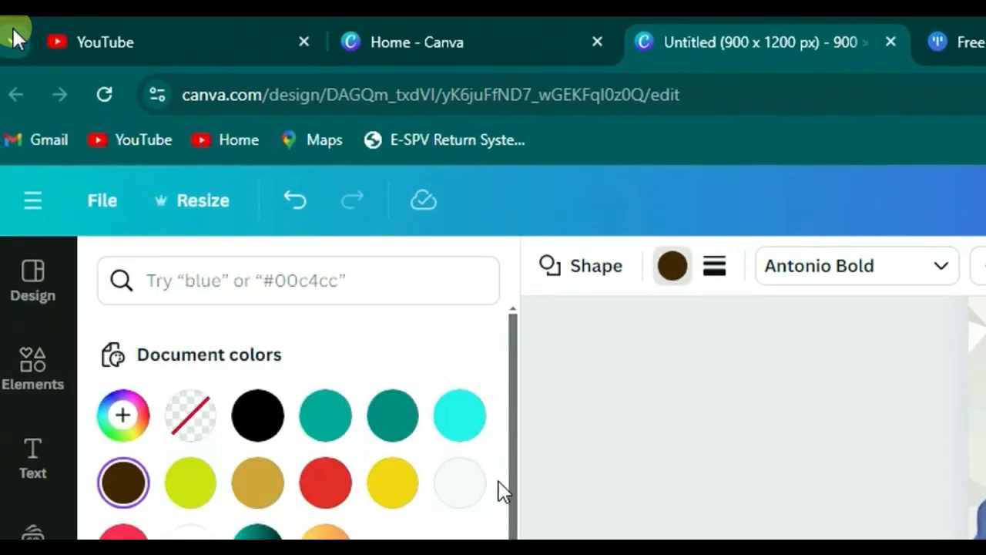
{"action": "scroll", "coordinate": [511, 532], "scroll_direction": "down", "scroll_amount": 2}
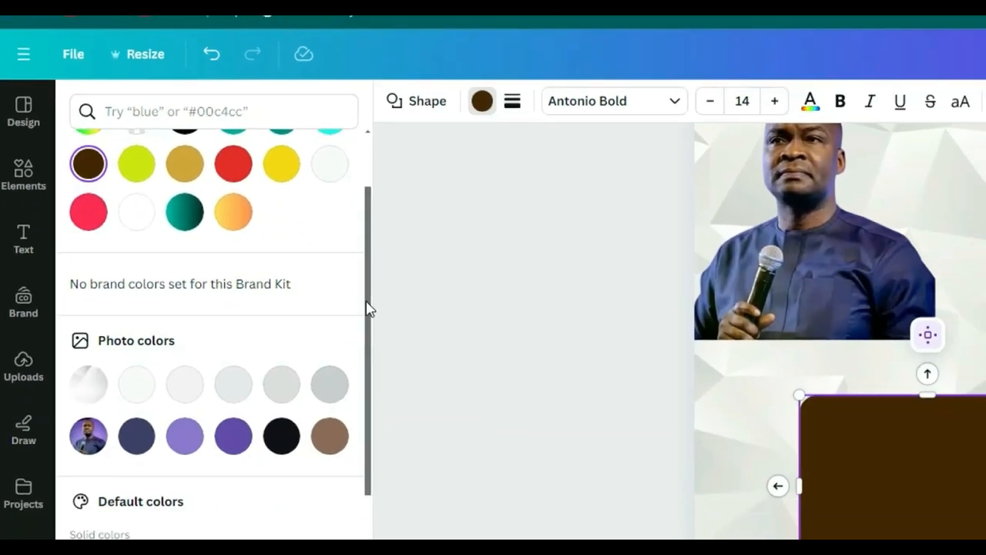
{"action": "left_click_drag", "start_coordinate": [367, 302], "coordinate": [366, 281]}
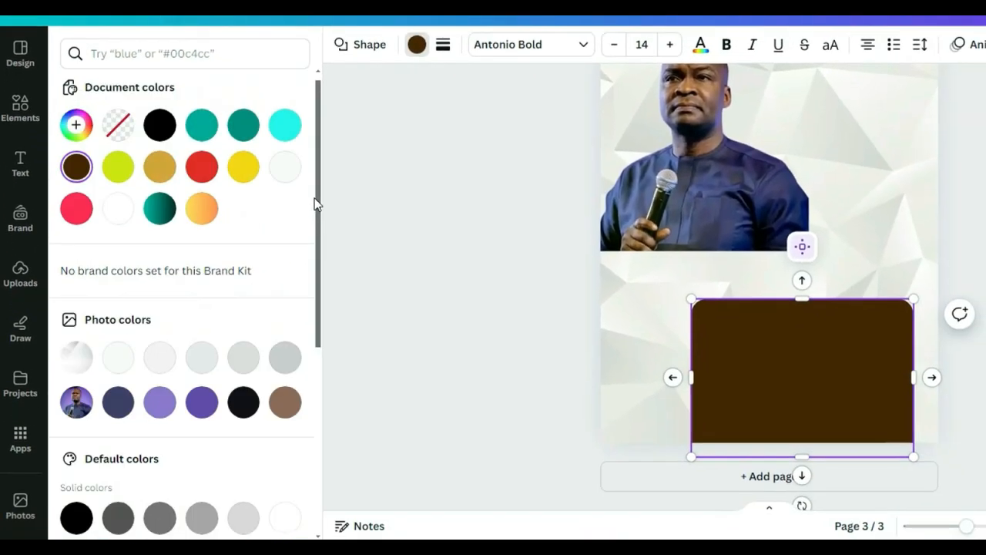
{"action": "scroll", "coordinate": [316, 265], "scroll_direction": "down", "scroll_amount": 3}
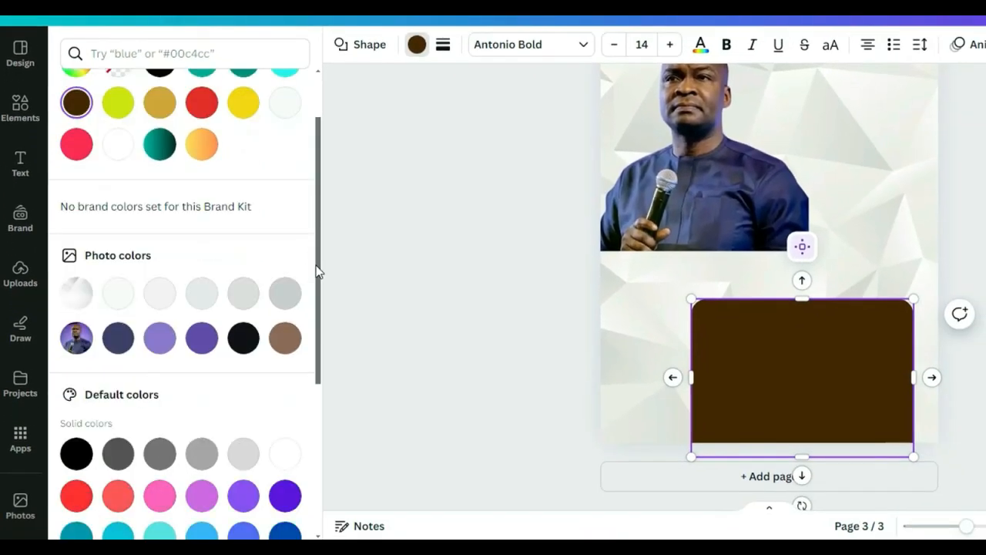
{"action": "scroll", "coordinate": [309, 170], "scroll_direction": "up", "scroll_amount": 3}
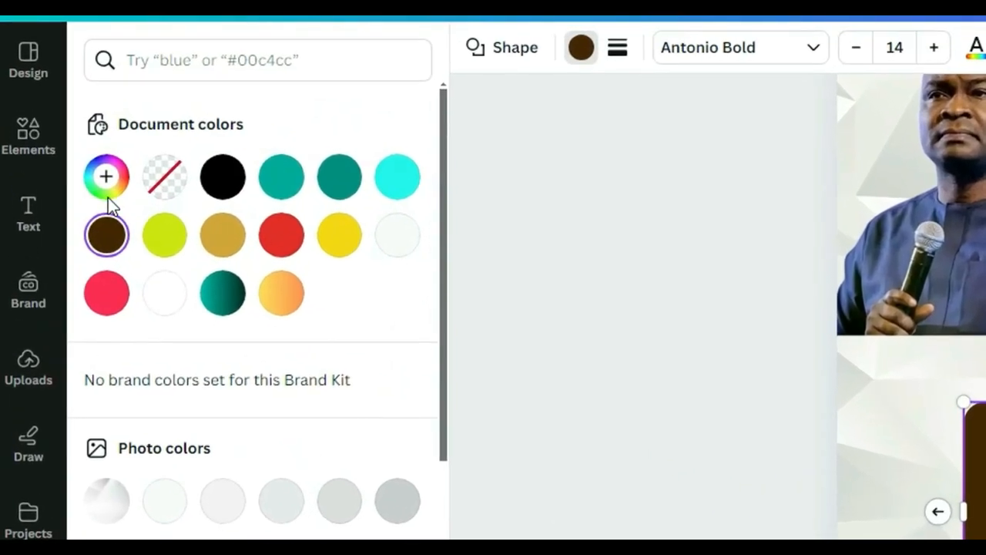
{"action": "left_click", "coordinate": [106, 178]}
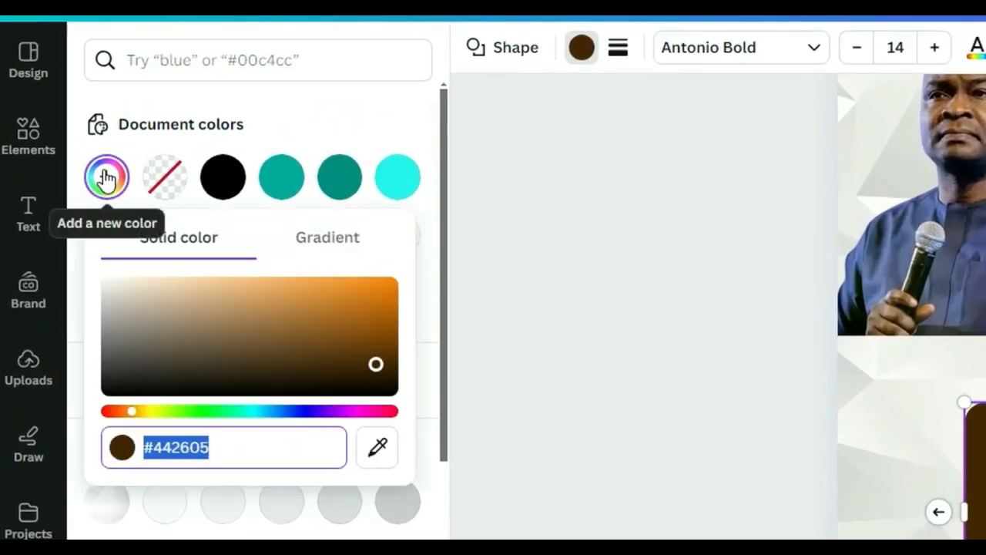
{"action": "left_click", "coordinate": [108, 180]}
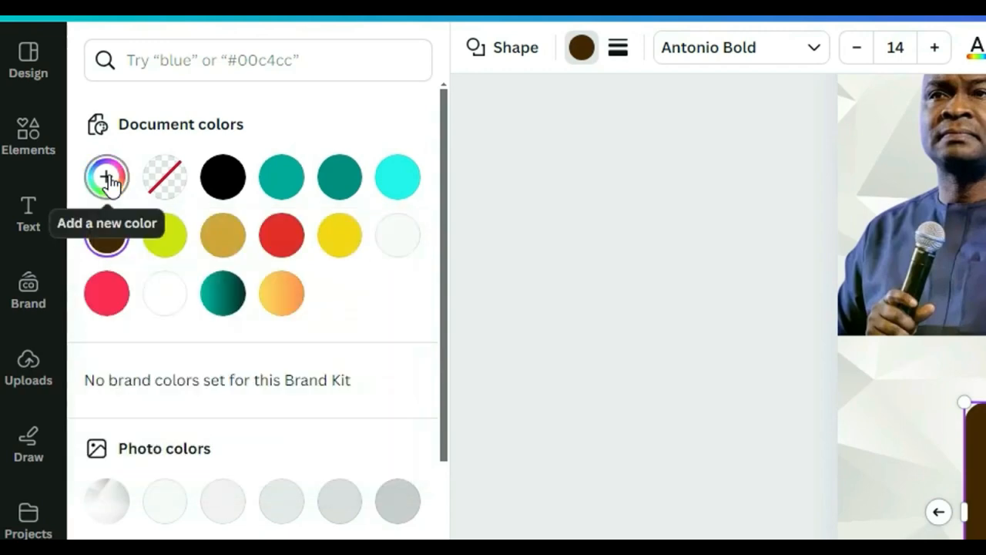
{"action": "left_click", "coordinate": [108, 179]}
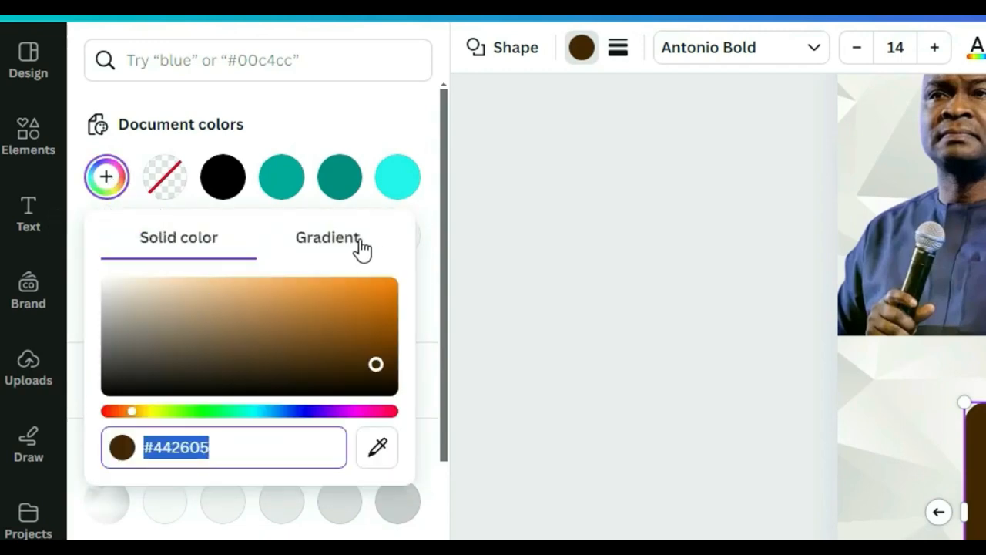
{"action": "left_click", "coordinate": [337, 249]}
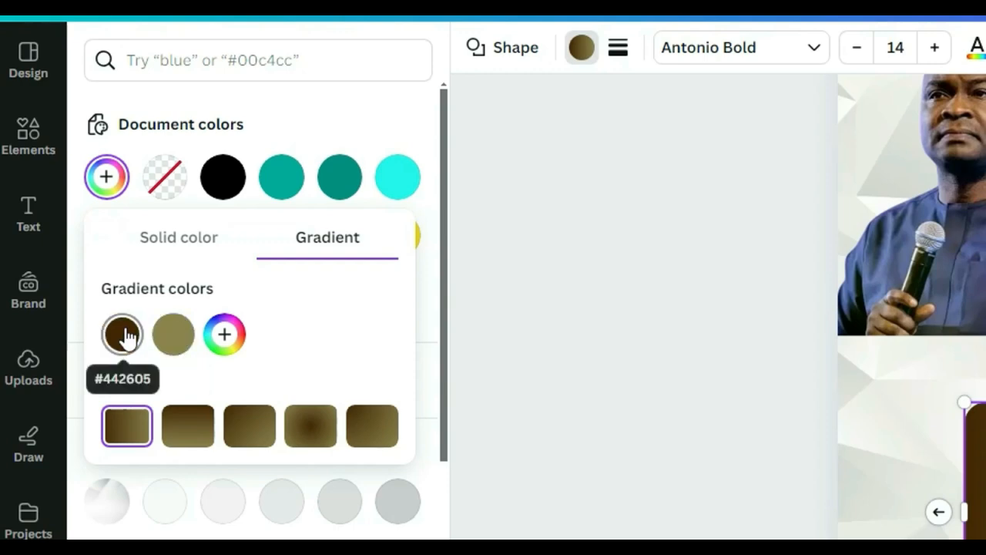
Step: Copy the code #062922 from the open text file and set it as the panel gradient's second colour
{"action": "left_click", "coordinate": [176, 339]}
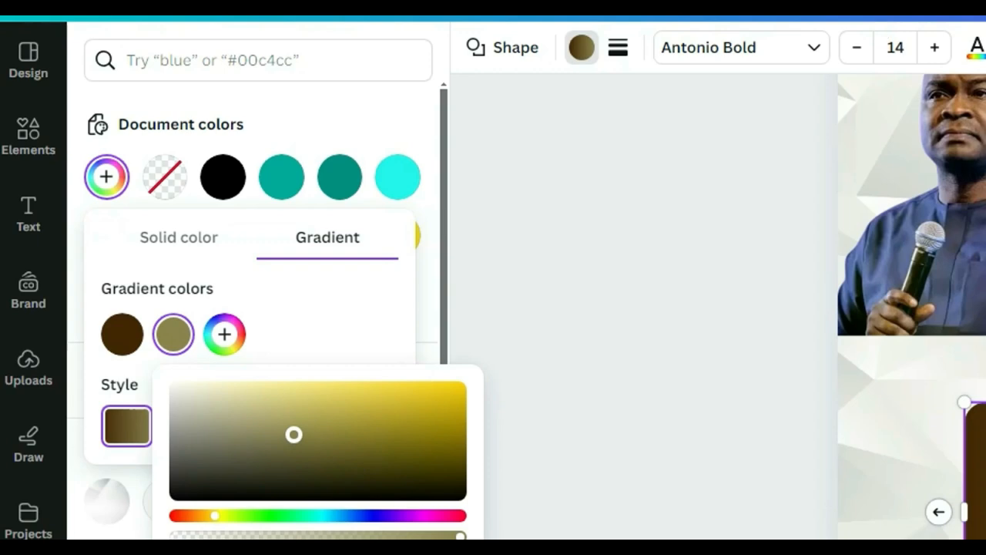
{"action": "key", "text": "alt+Tab"}
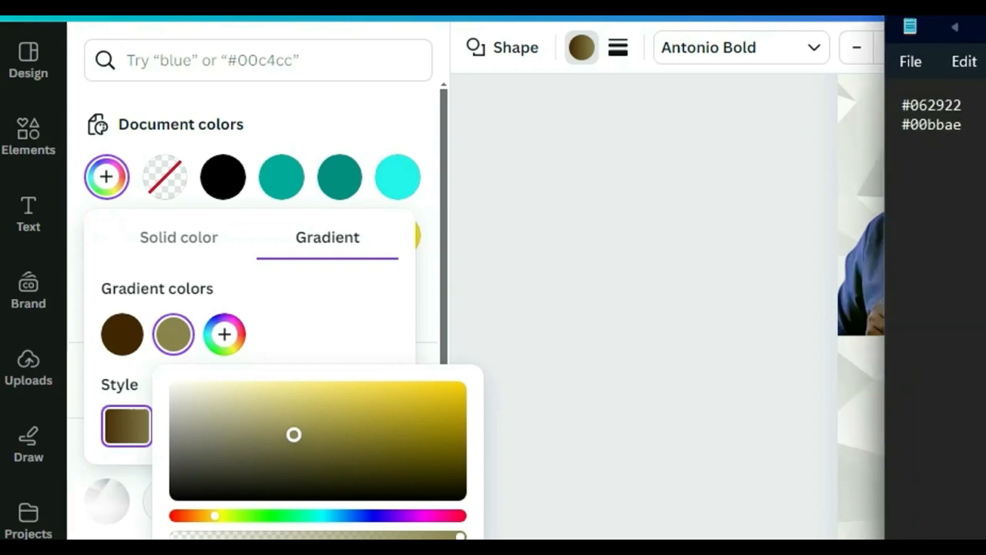
{"action": "left_click_drag", "start_coordinate": [983, 101], "coordinate": [922, 106]}
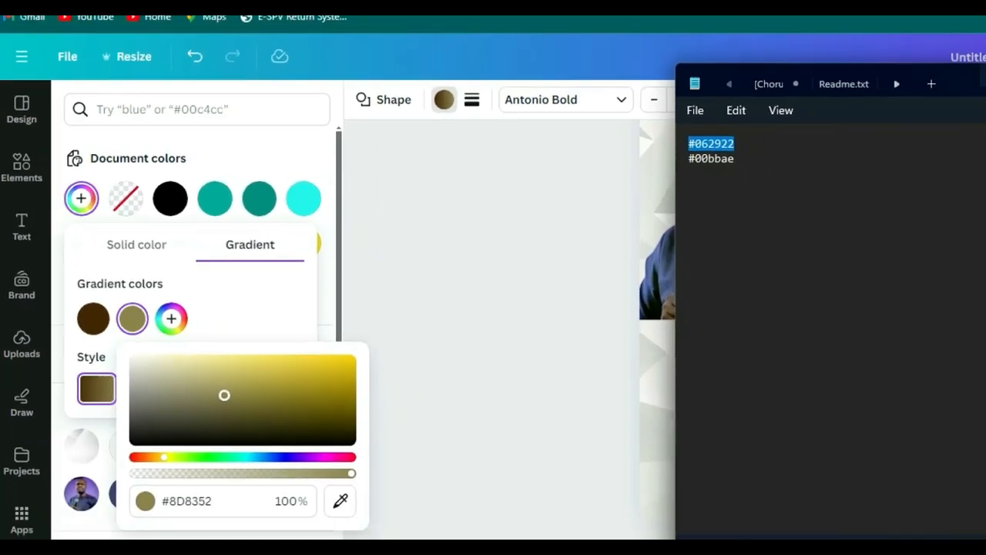
{"action": "key", "text": "alt+Tab"}
{"action": "left_click", "coordinate": [222, 499]}
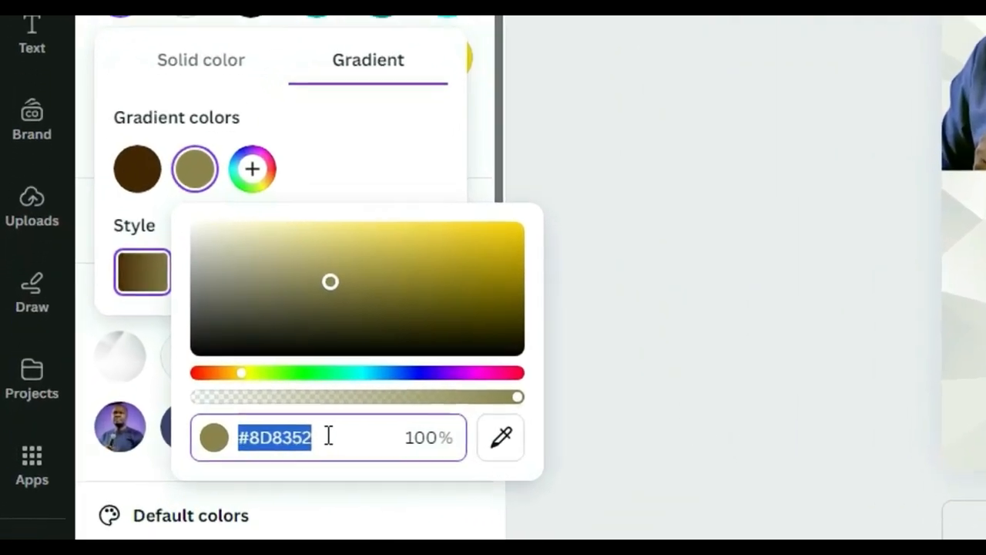
{"action": "type", "text": "#062922"}
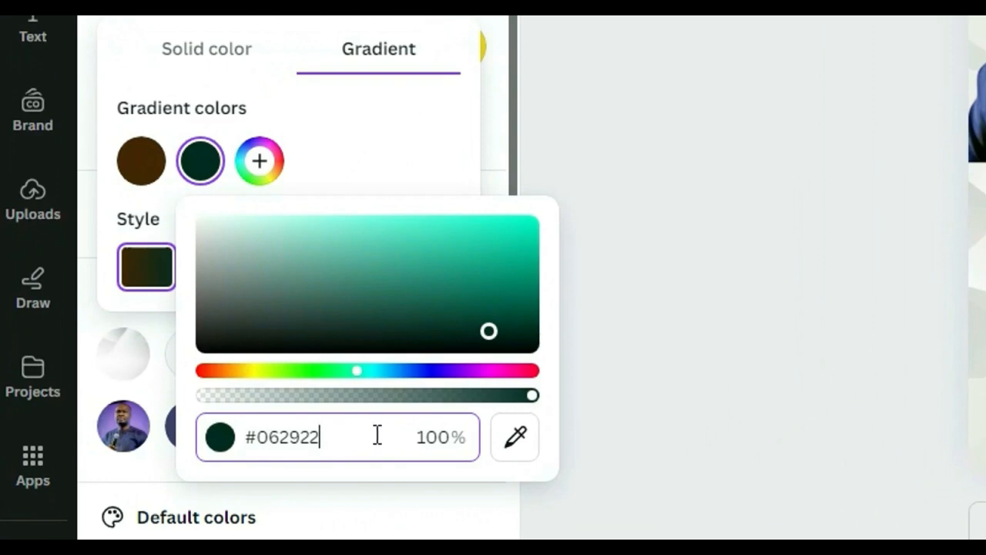
{"action": "left_click_drag", "start_coordinate": [329, 438], "coordinate": [251, 442]}
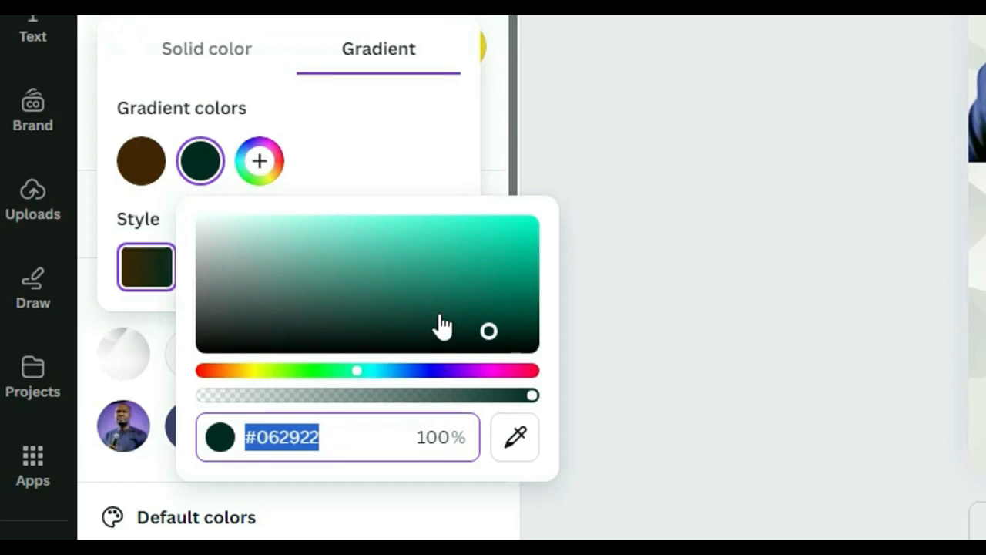
{"action": "left_click", "coordinate": [421, 160]}
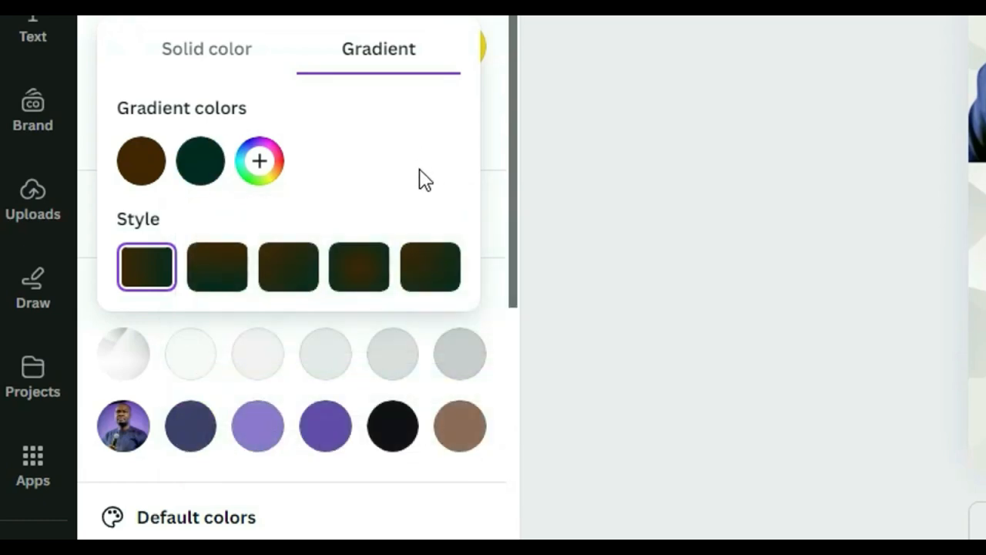
Step: Set the panel gradient's first colour to #00BBAE and review both gradient colour codes
{"action": "left_click", "coordinate": [141, 163]}
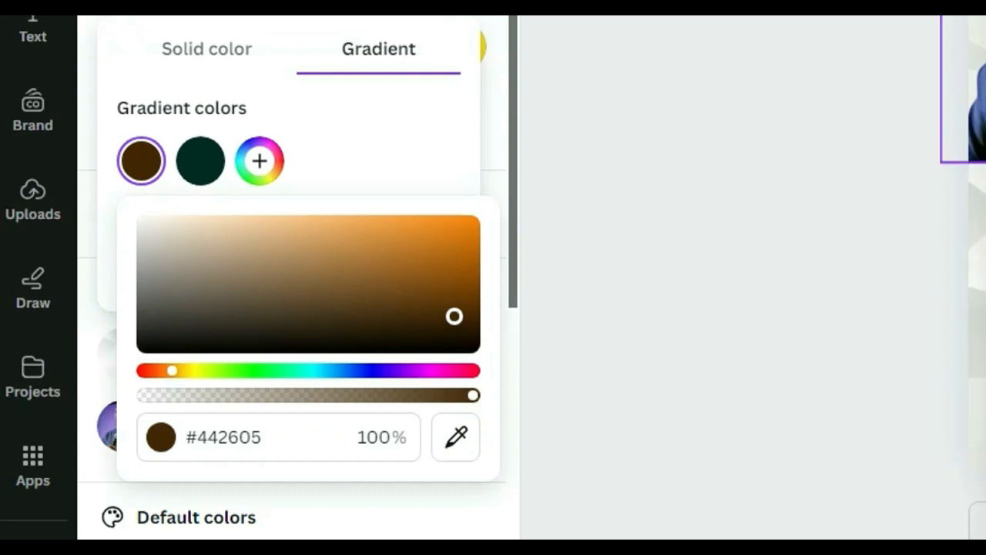
{"action": "left_click", "coordinate": [268, 436]}
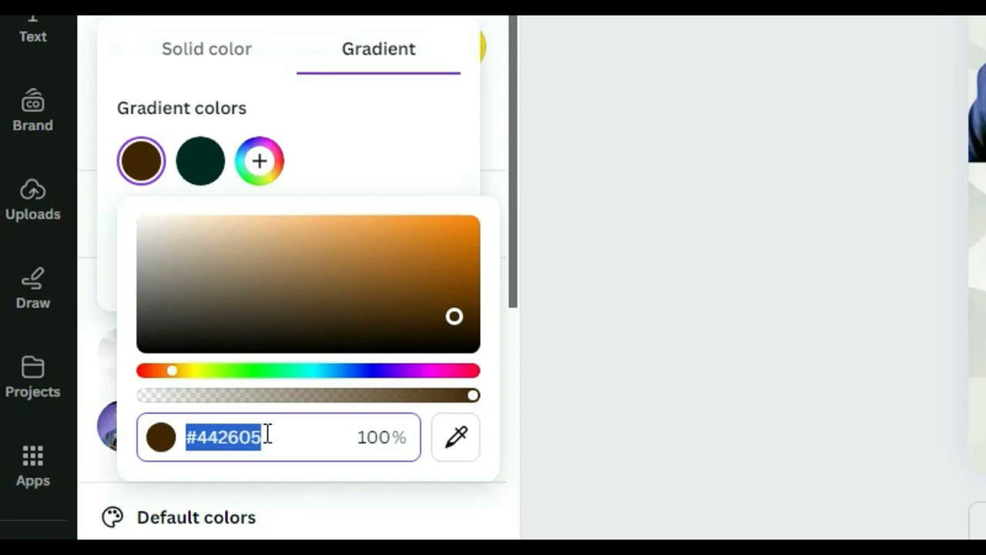
{"action": "type", "text": "#00BBAE"}
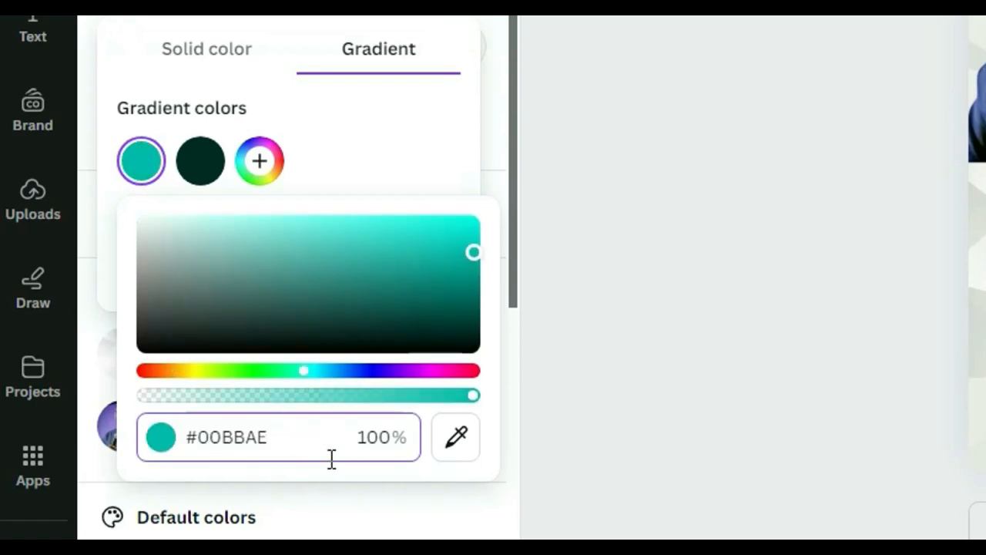
{"action": "left_click_drag", "start_coordinate": [268, 438], "coordinate": [160, 439]}
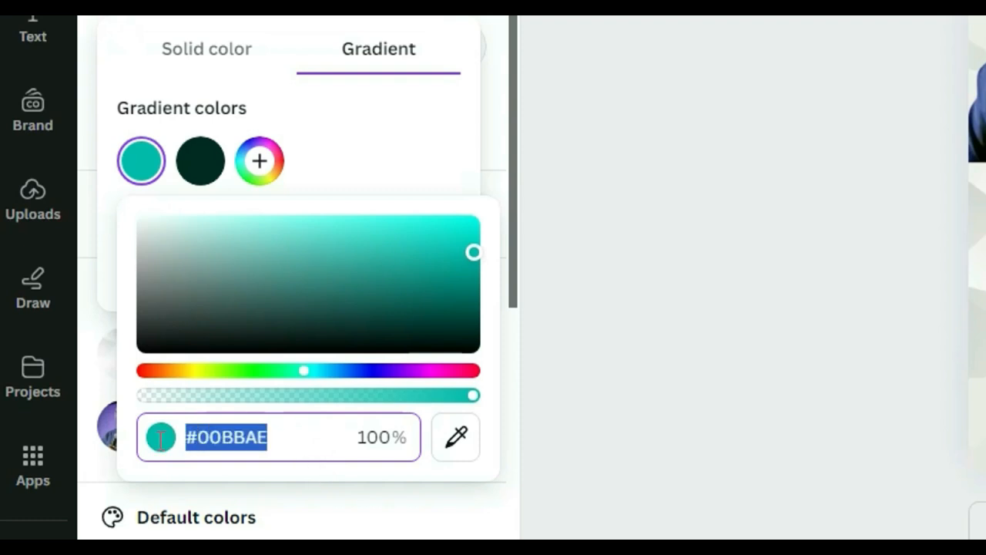
{"action": "left_click", "coordinate": [201, 161]}
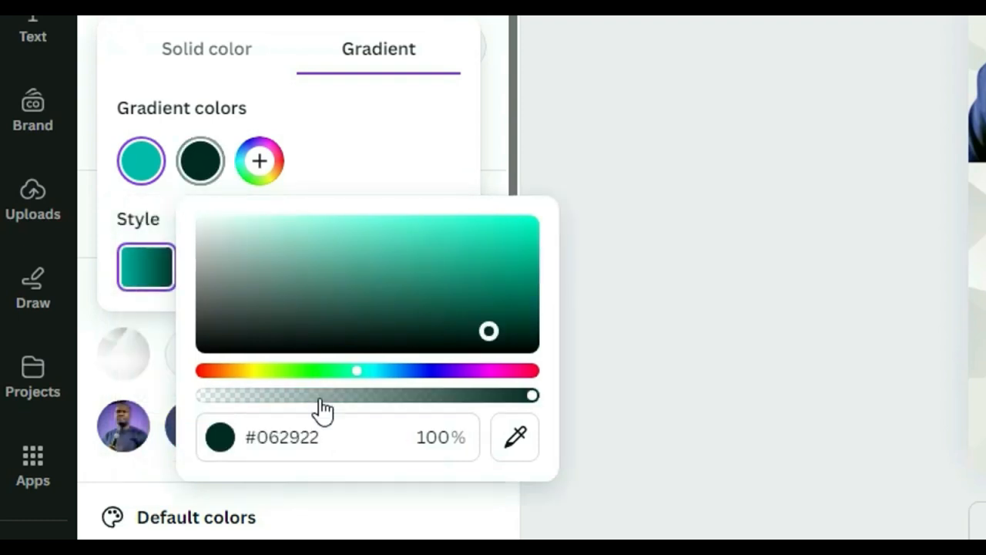
{"action": "left_click", "coordinate": [194, 444]}
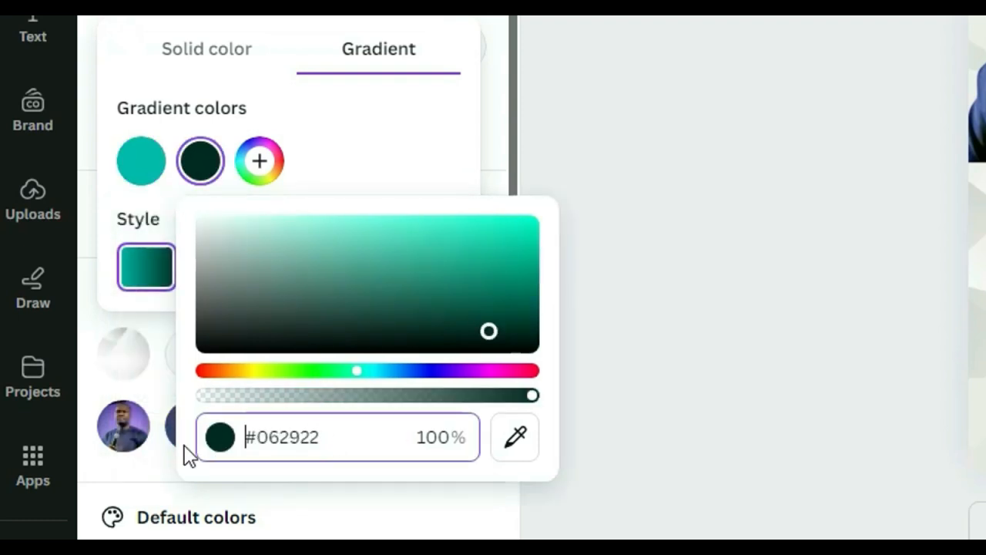
{"action": "left_click", "coordinate": [140, 177]}
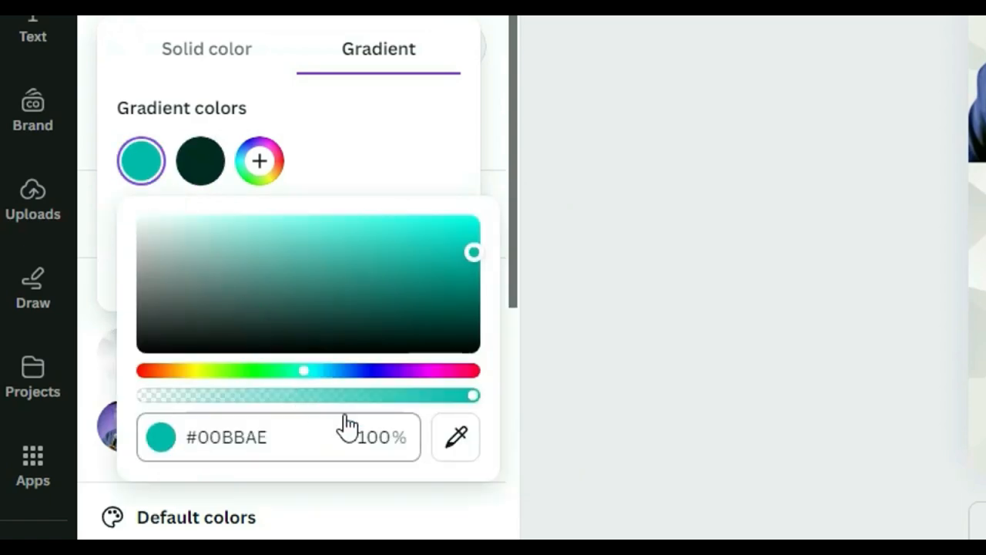
{"action": "left_click", "coordinate": [416, 163]}
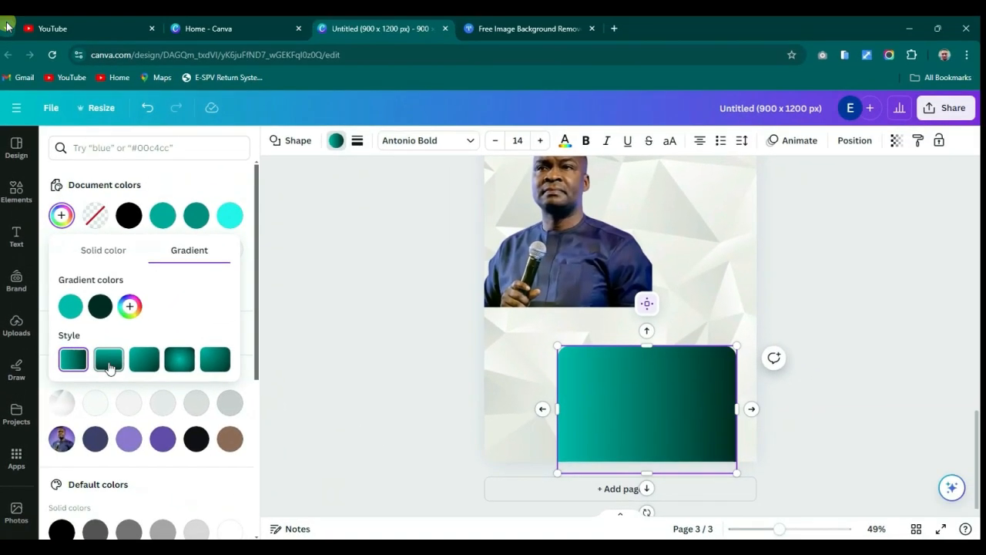
Step: Try the vertical, diagonal and radial gradient styles on the panel and return to the horizontal linear style
{"action": "left_click", "coordinate": [110, 361]}
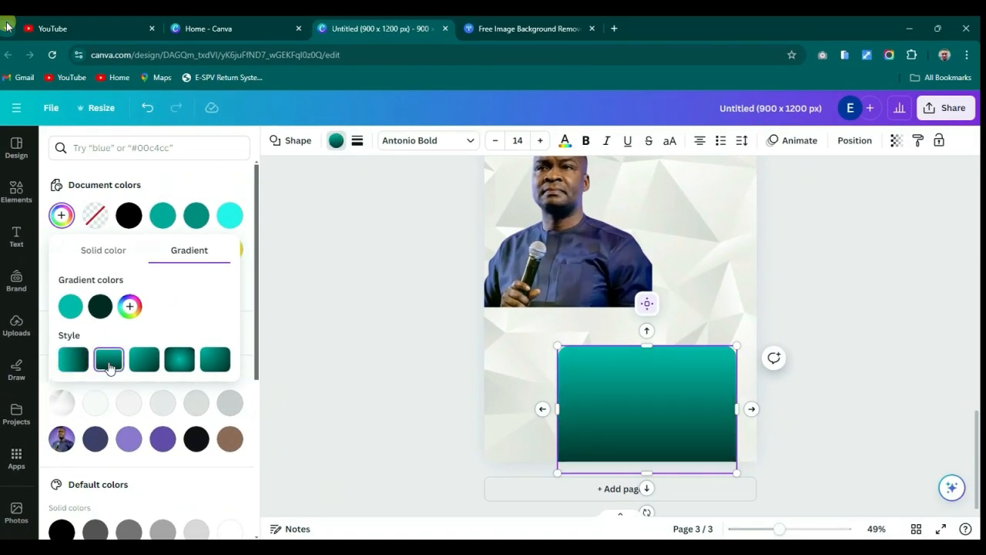
{"action": "left_click", "coordinate": [141, 361]}
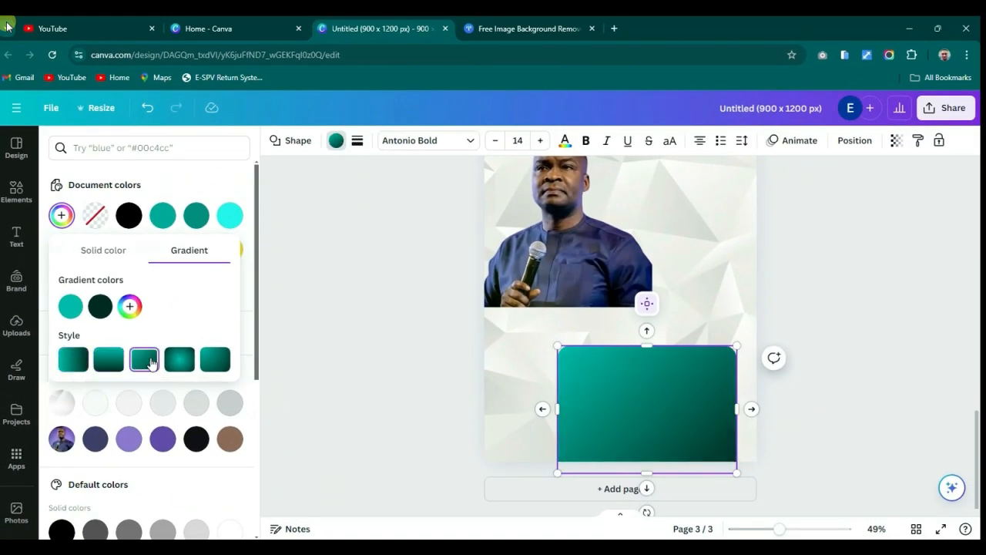
{"action": "left_click", "coordinate": [180, 359]}
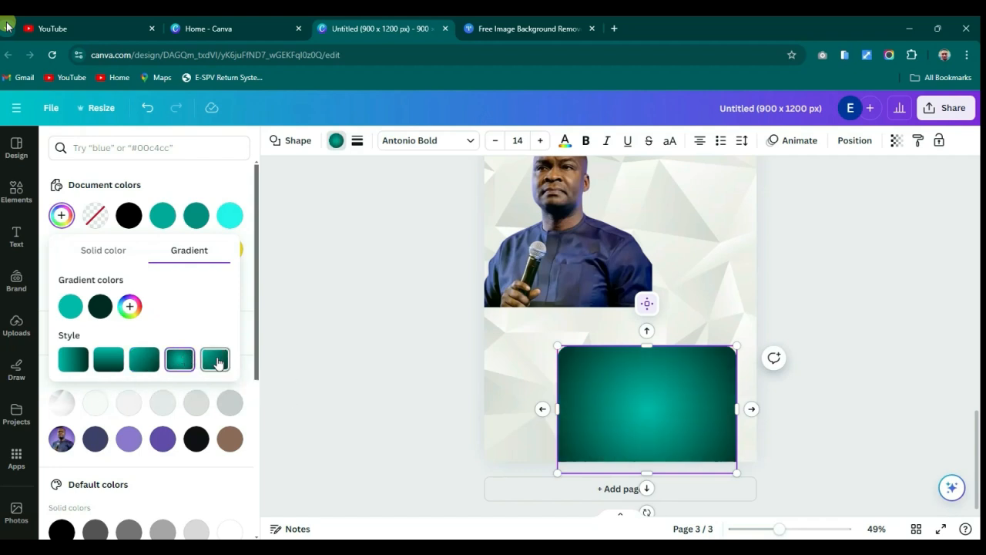
{"action": "left_click", "coordinate": [216, 361]}
{"action": "left_click", "coordinate": [73, 359]}
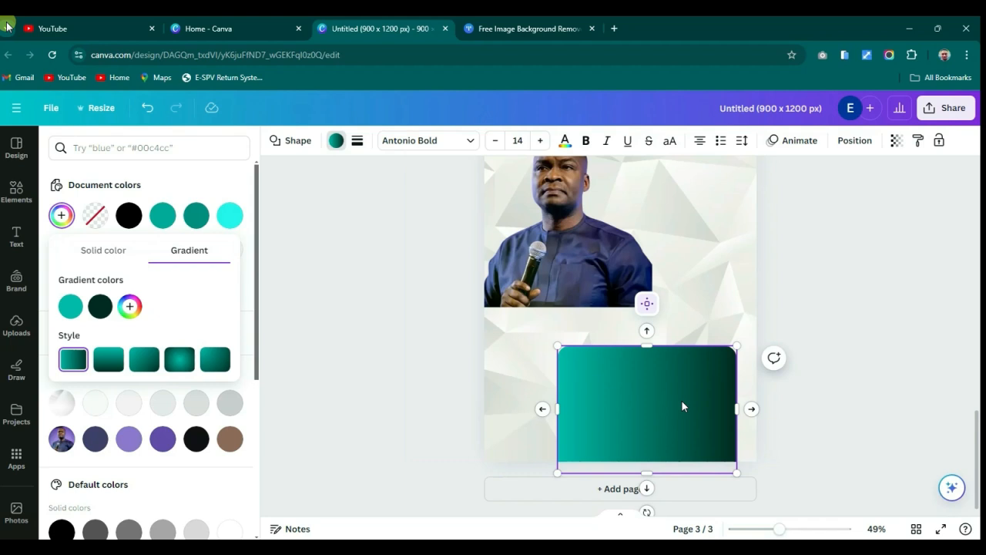
Step: Leave the colour settings and move the gradient panel slightly right and down on page 3
{"action": "left_click", "coordinate": [885, 380]}
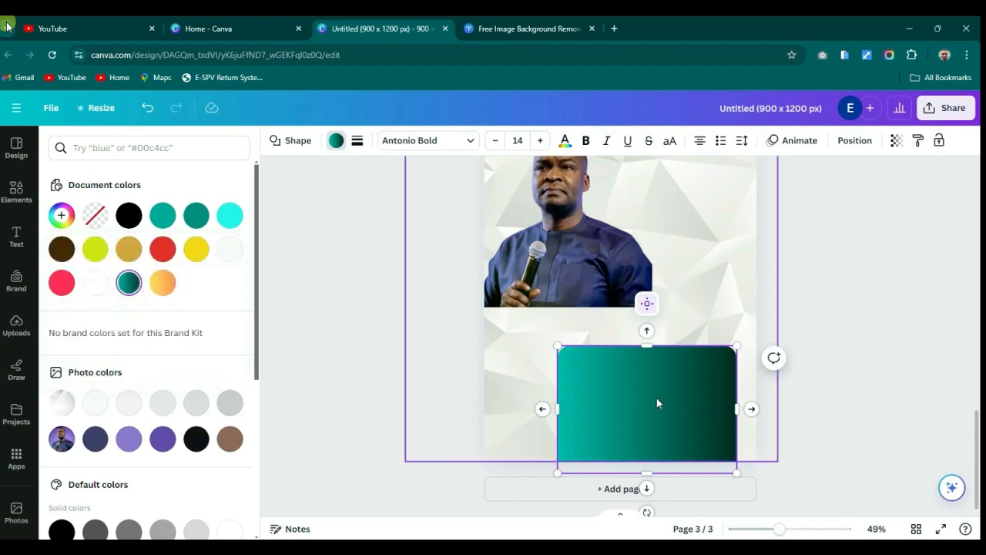
{"action": "left_click", "coordinate": [846, 387]}
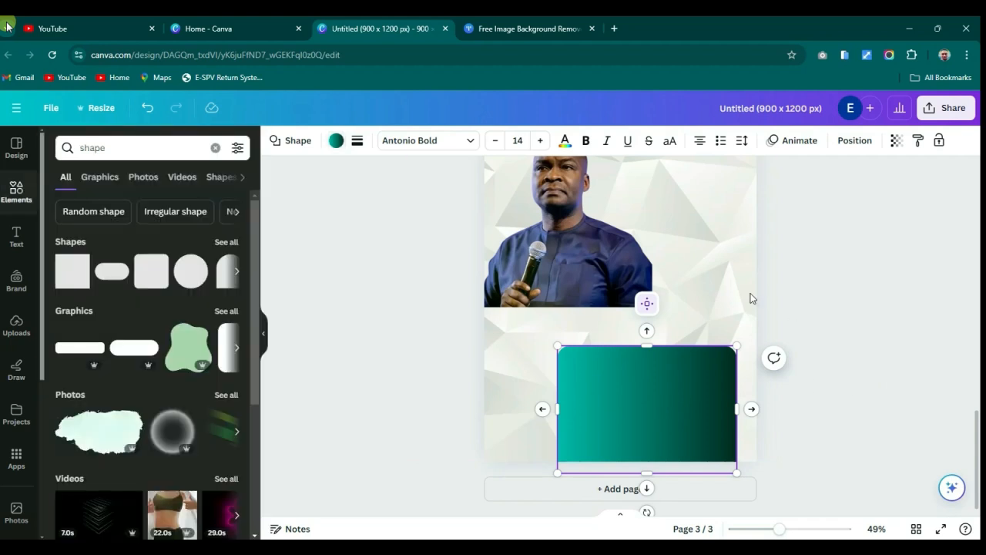
{"action": "left_click", "coordinate": [709, 273]}
{"action": "left_click", "coordinate": [665, 399]}
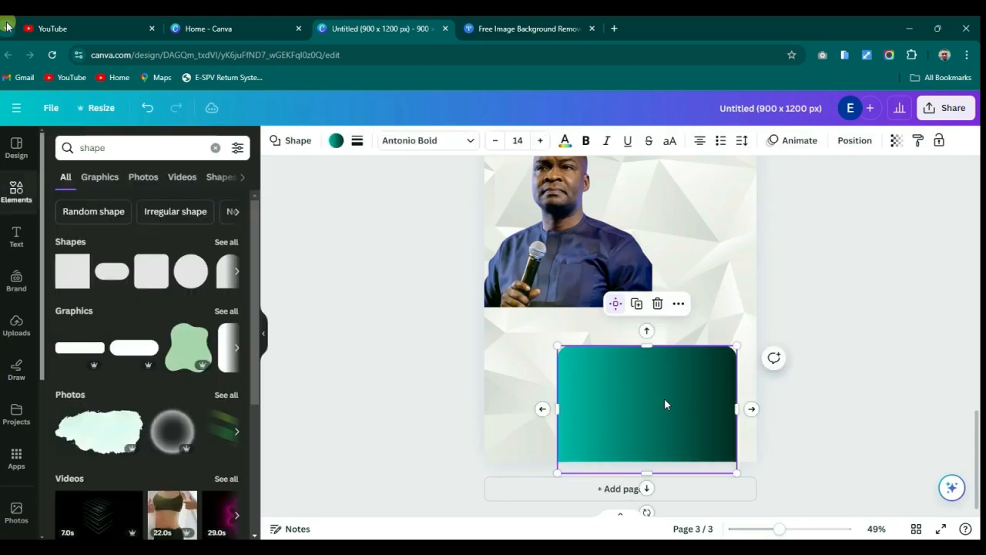
{"action": "left_click_drag", "start_coordinate": [666, 404], "coordinate": [673, 401]}
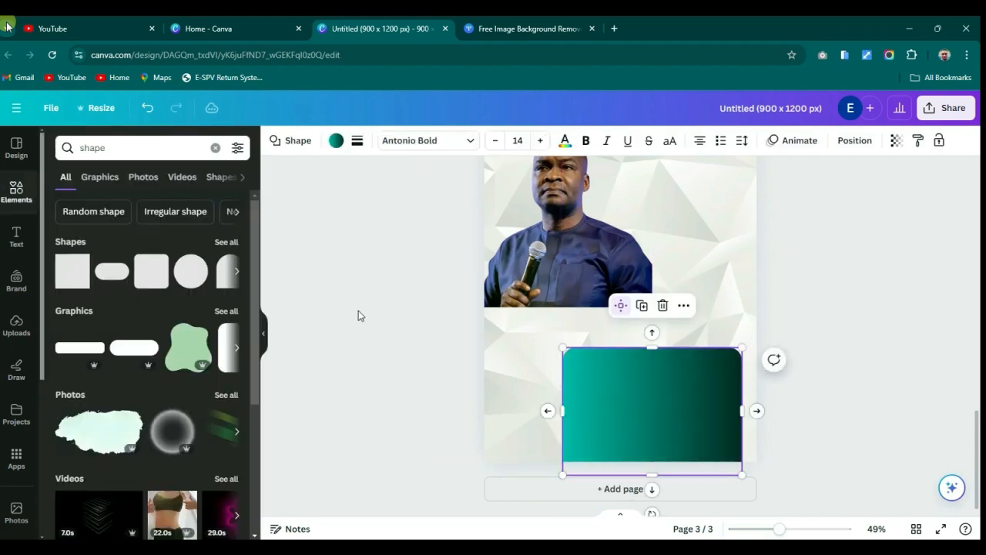
Step: Add a square shape, fill it with the bright cyan document colour and place it beside the gradient panel's left edge
{"action": "left_click", "coordinate": [73, 271]}
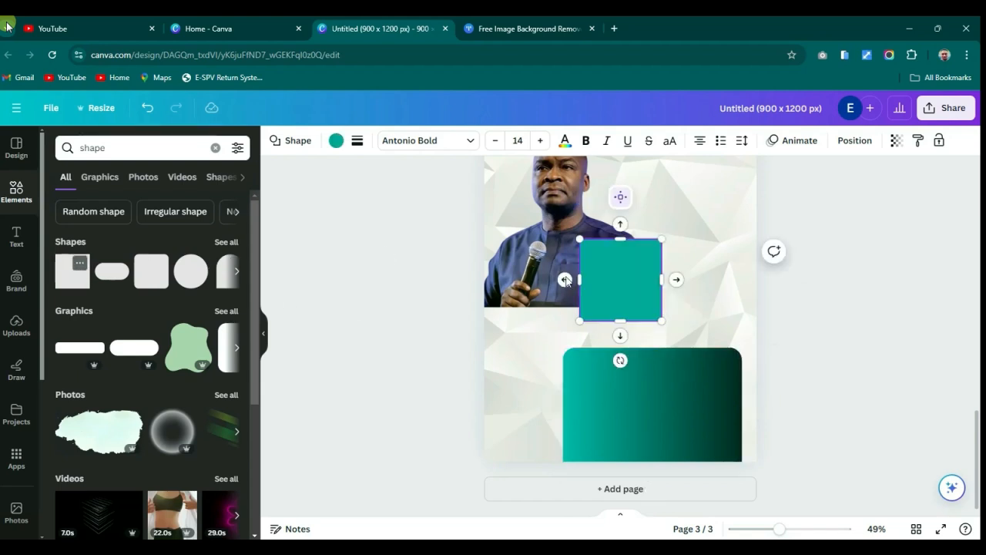
{"action": "left_click", "coordinate": [333, 142]}
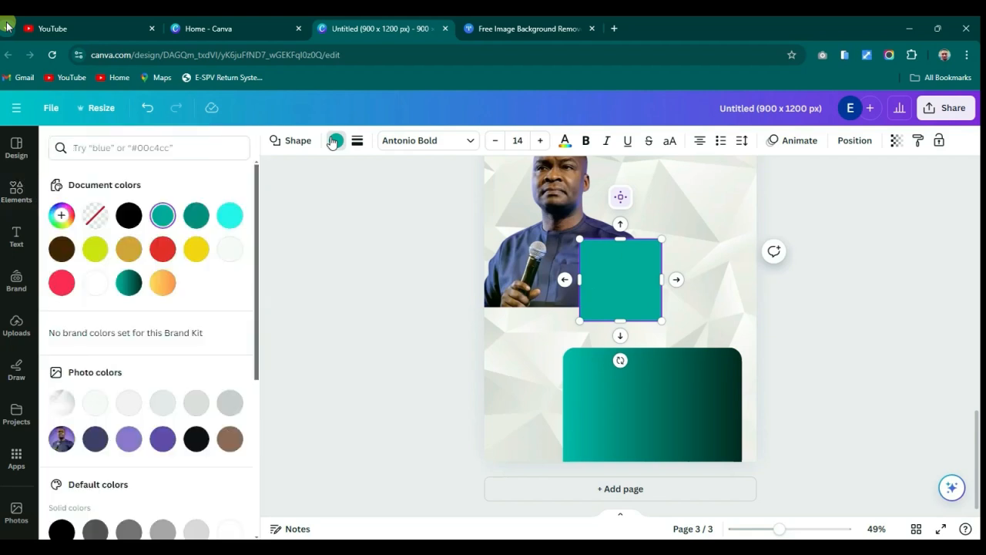
{"action": "left_click", "coordinate": [231, 219]}
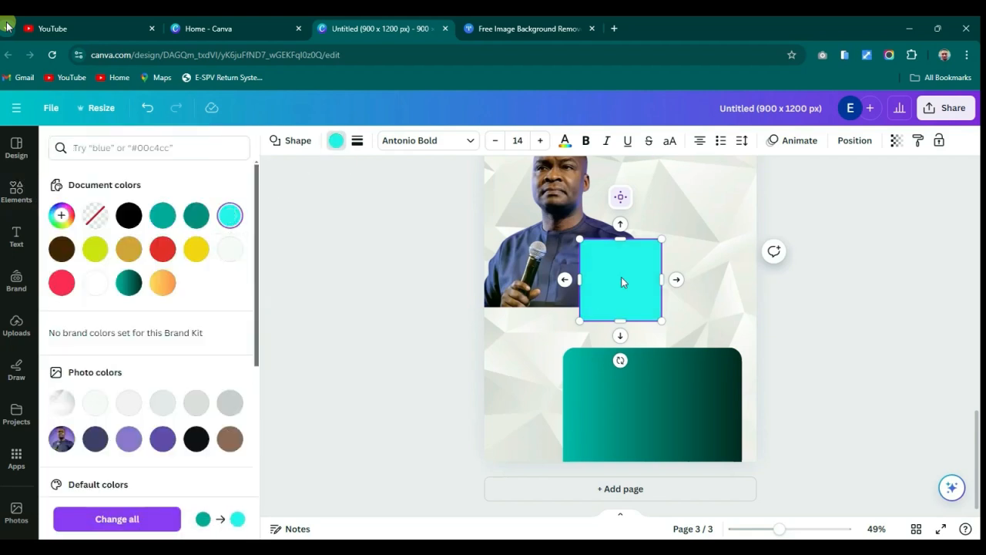
{"action": "left_click_drag", "start_coordinate": [623, 282], "coordinate": [497, 411]}
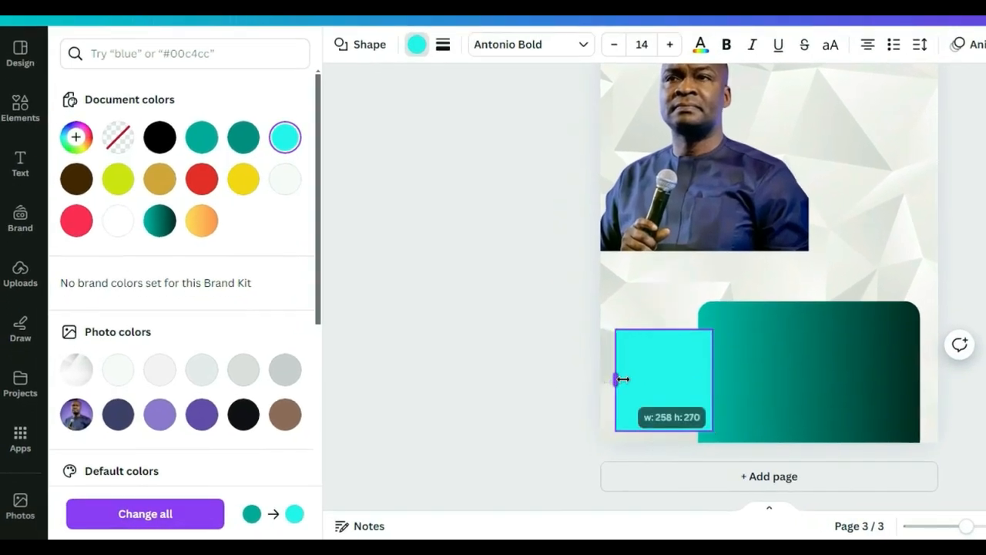
Step: Narrow the cyan square into an upright rectangle, tilt it clockwise and resize it to overlap the gradient panel's left edge
{"action": "left_click_drag", "start_coordinate": [624, 380], "coordinate": [654, 379]}
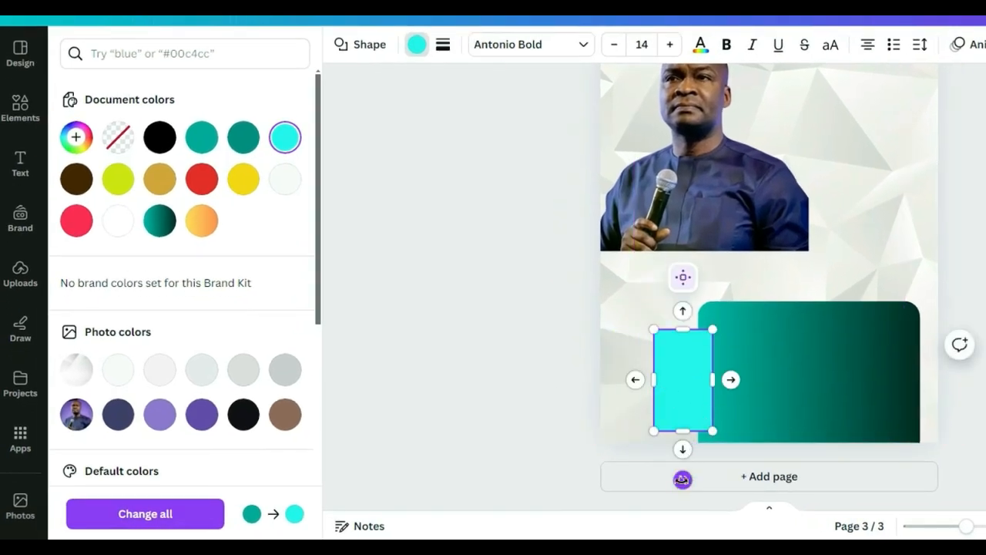
{"action": "left_click_drag", "start_coordinate": [683, 480], "coordinate": [655, 484]}
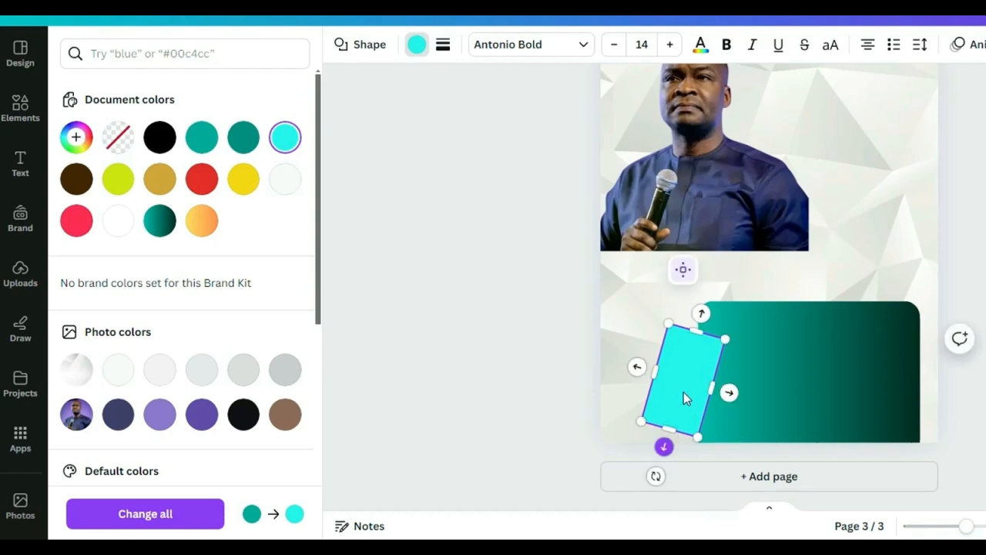
{"action": "left_click_drag", "start_coordinate": [685, 396], "coordinate": [663, 400]}
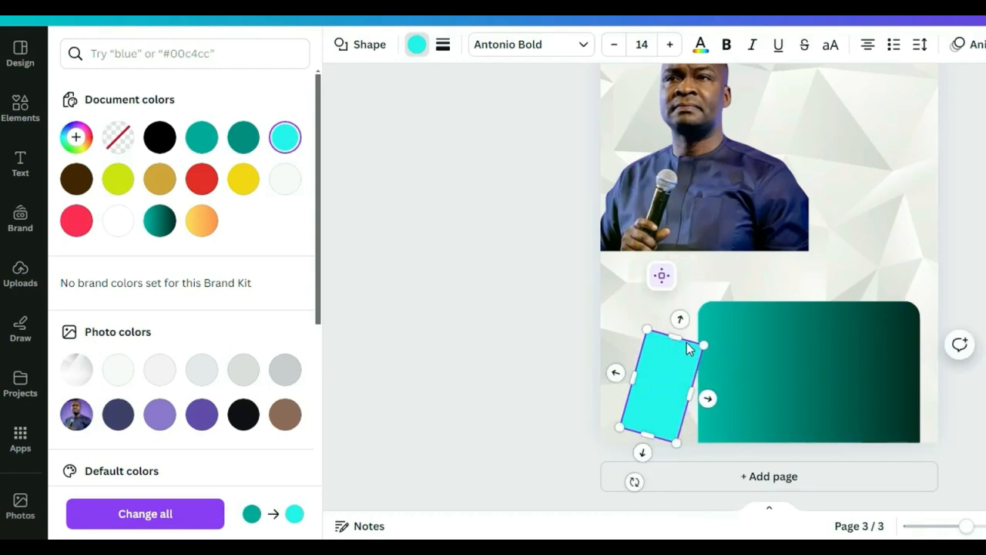
{"action": "left_click_drag", "start_coordinate": [680, 325], "coordinate": [683, 309]}
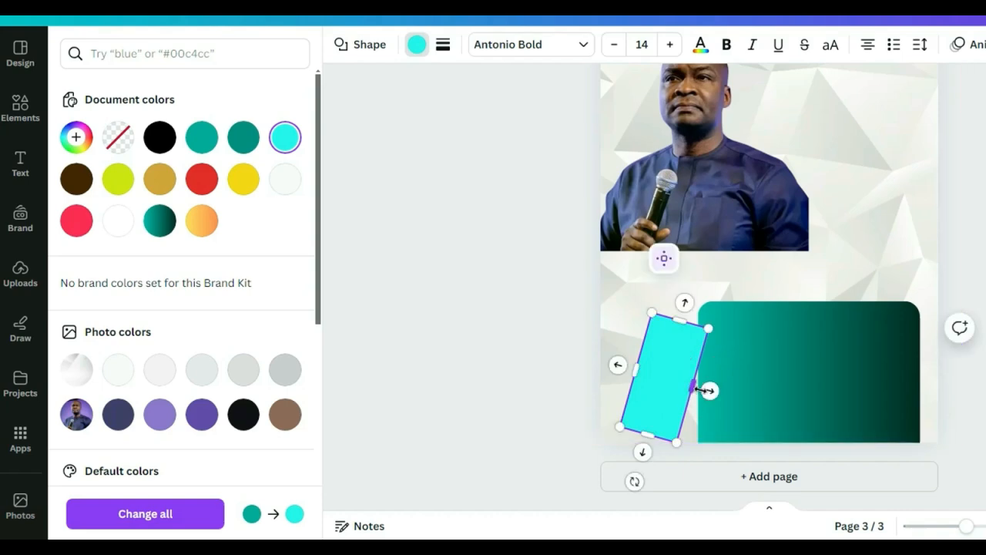
{"action": "left_click_drag", "start_coordinate": [702, 390], "coordinate": [677, 400]}
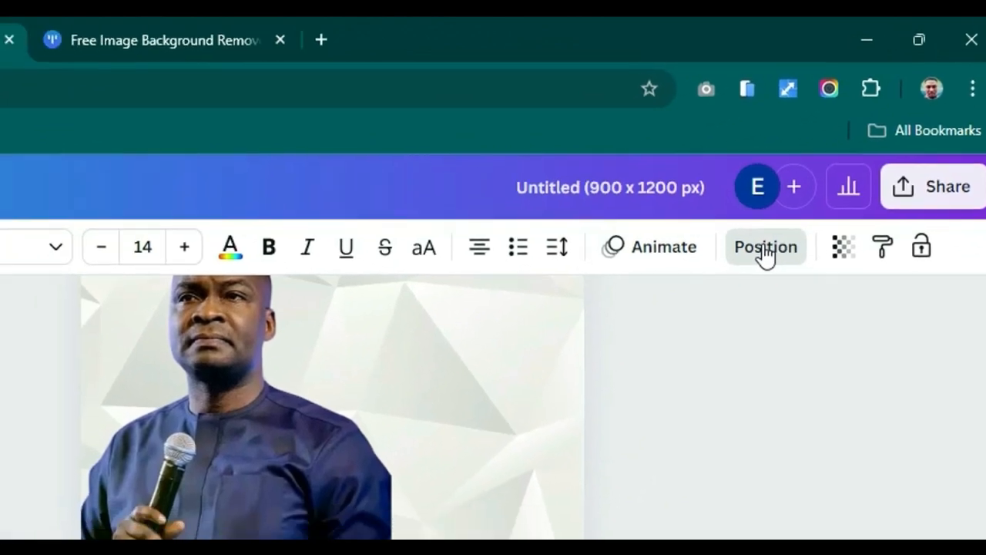
Step: Move the tilted cyan rectangle one layer down so it sits behind the gradient panel
{"action": "left_click", "coordinate": [724, 266]}
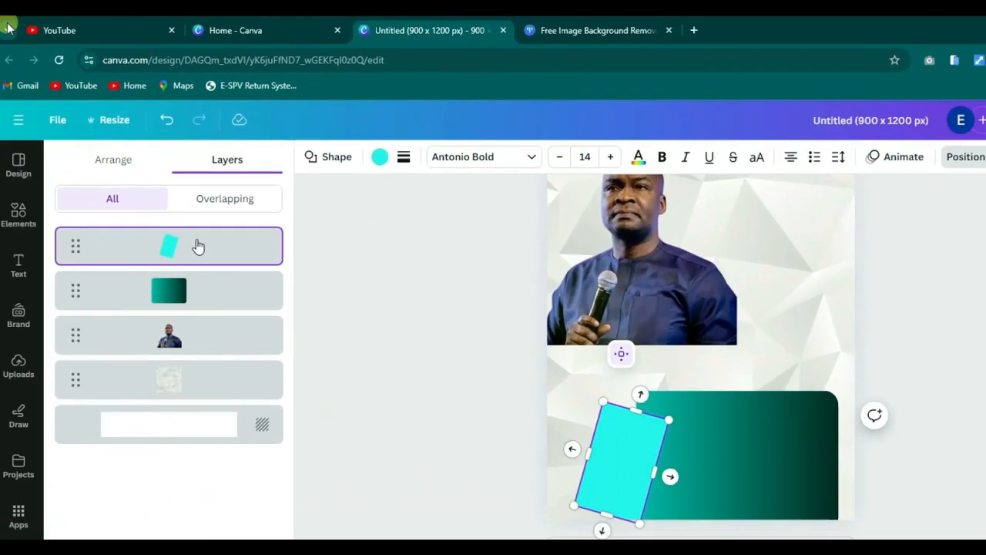
{"action": "left_click_drag", "start_coordinate": [207, 288], "coordinate": [180, 310]}
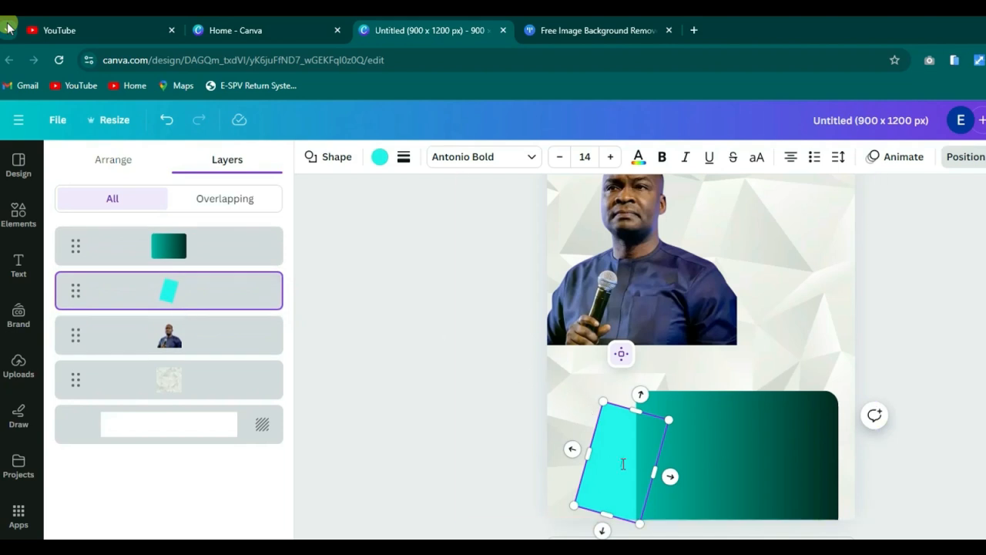
{"action": "key", "text": "Escape"}
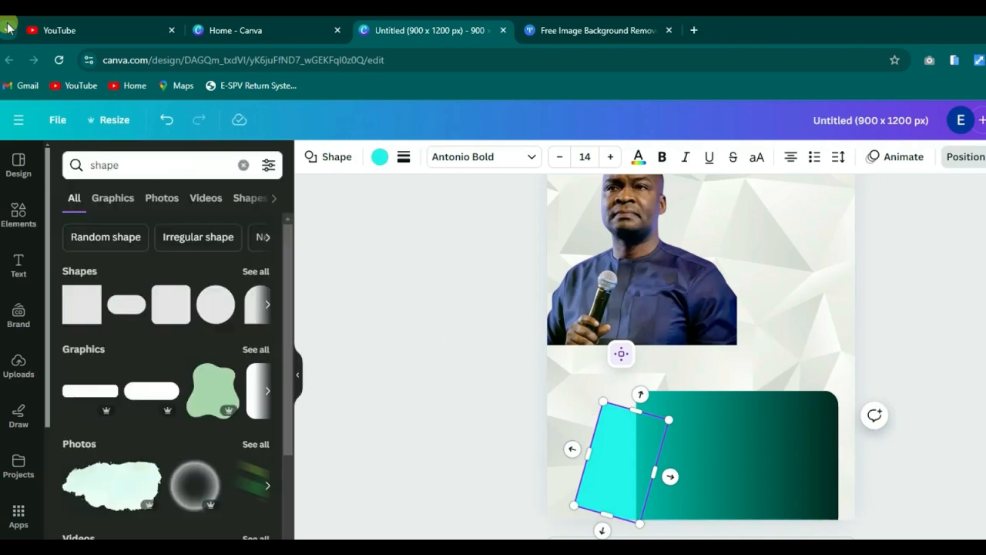
Step: Extend the tilted rectangle down to the page's bottom edge and change its fill to the medium teal document colour
{"action": "left_click", "coordinate": [981, 425]}
{"action": "left_click", "coordinate": [603, 469]}
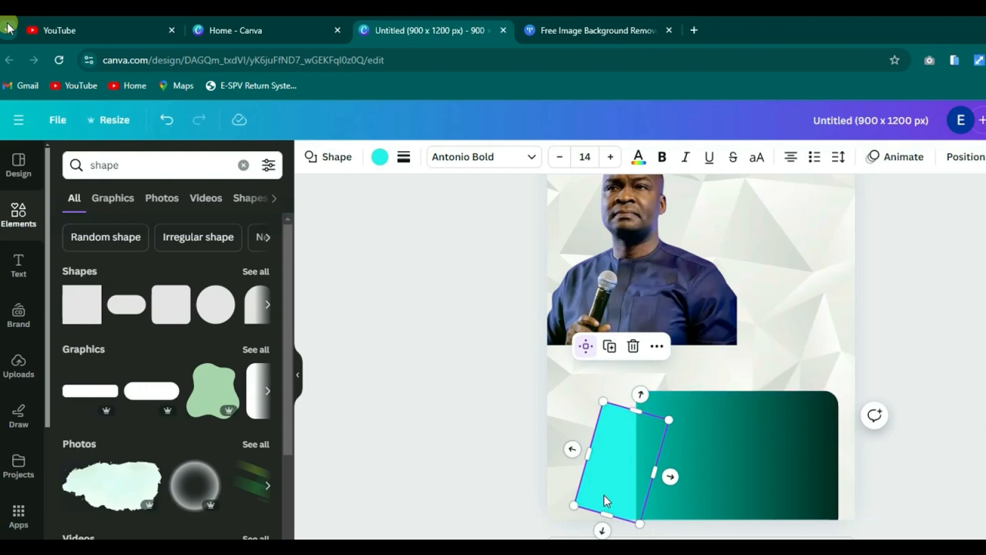
{"action": "left_click_drag", "start_coordinate": [603, 528], "coordinate": [600, 538]}
{"action": "left_click", "coordinate": [928, 449]}
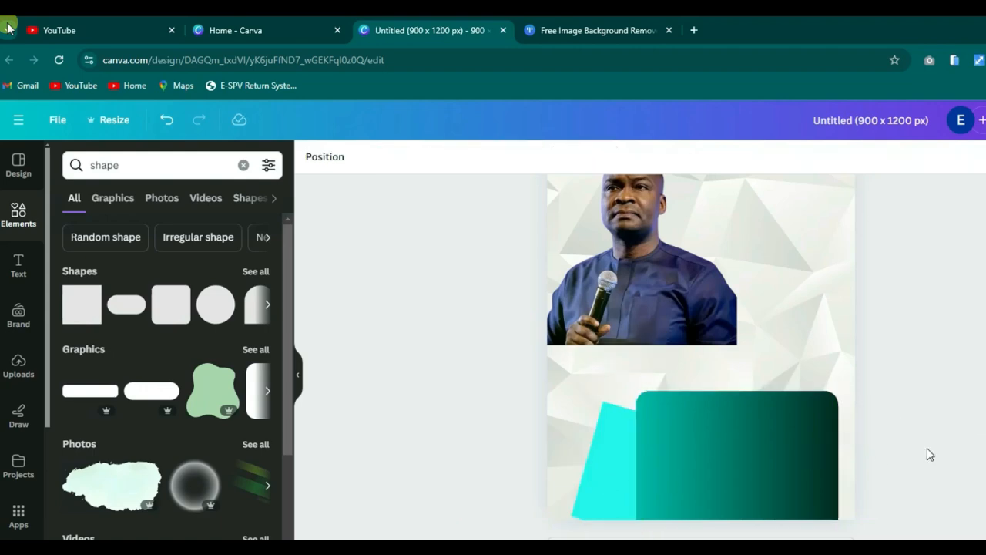
{"action": "left_click_drag", "start_coordinate": [974, 407], "coordinate": [974, 444]}
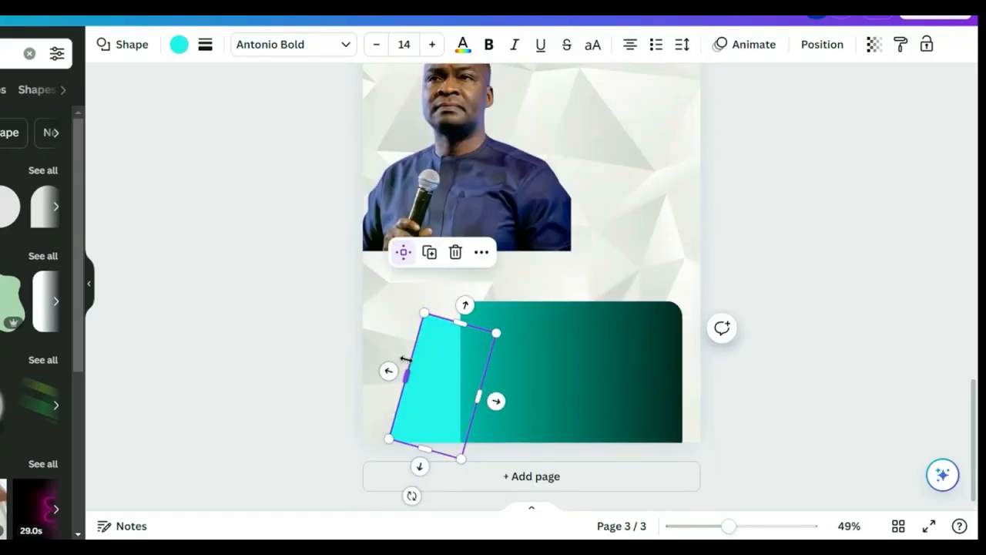
{"action": "left_click", "coordinate": [178, 48]}
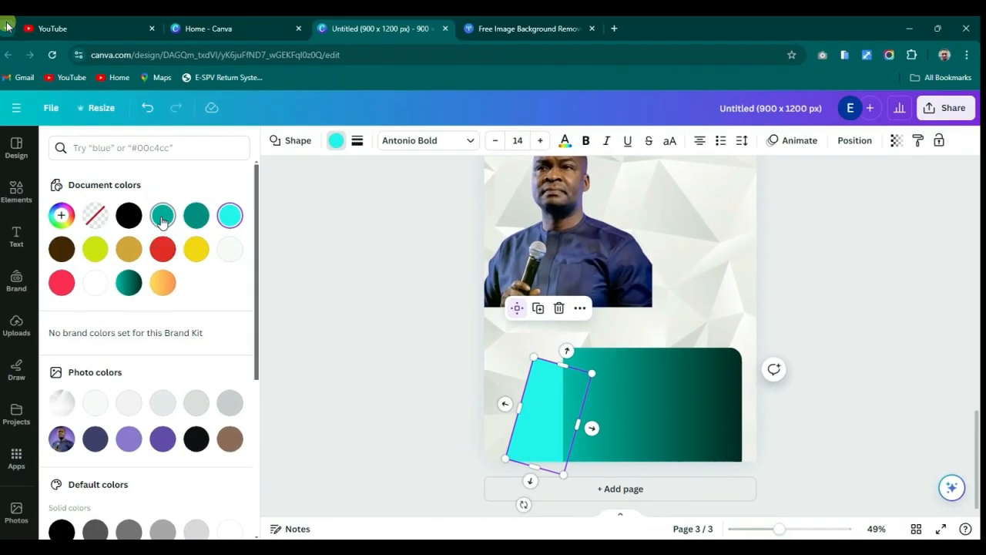
{"action": "left_click", "coordinate": [162, 218]}
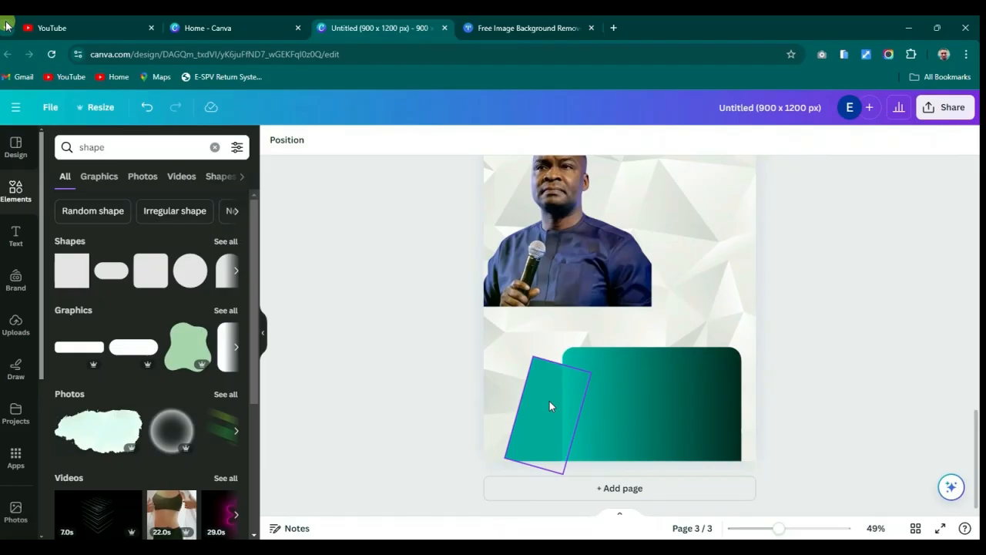
Step: Duplicate the tilted teal rectangle towards the page's left edge, shift the gradient panel slightly right and reposition the rectangles beside it
{"action": "left_click", "coordinate": [550, 401]}
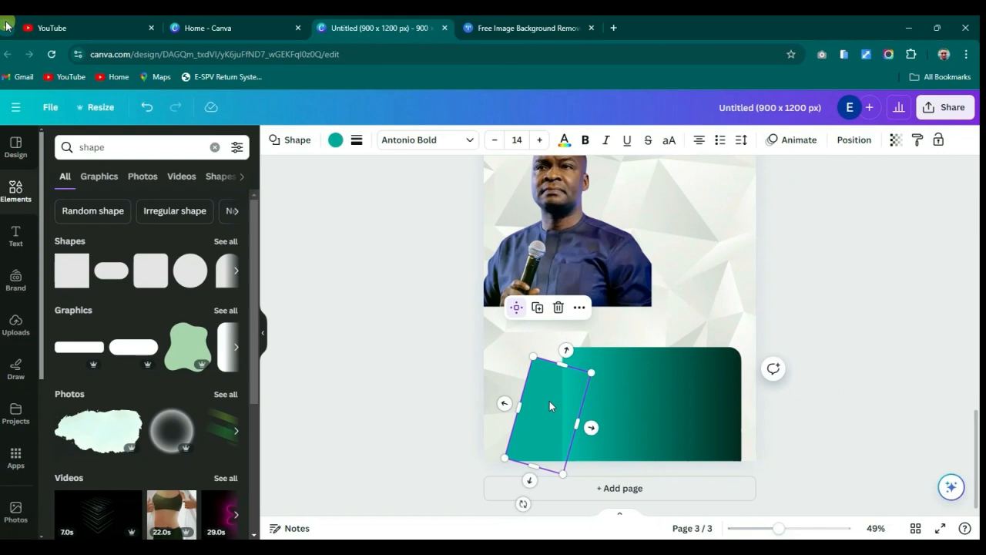
{"action": "left_click_drag", "start_coordinate": [541, 400], "coordinate": [505, 402]}
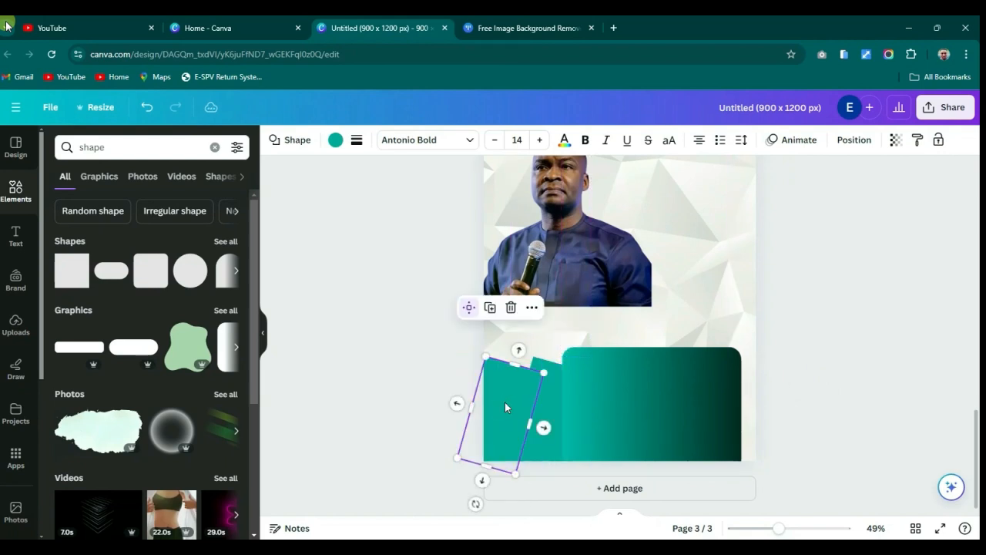
{"action": "left_click_drag", "start_coordinate": [644, 409], "coordinate": [652, 408]}
{"action": "left_click", "coordinate": [568, 379]}
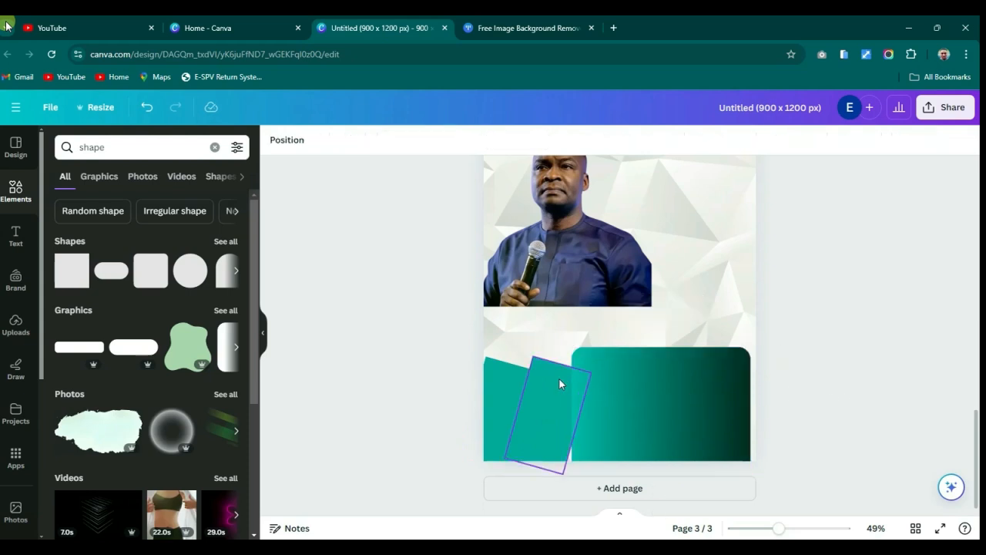
{"action": "left_click_drag", "start_coordinate": [567, 383], "coordinate": [507, 401]}
{"action": "left_click", "coordinate": [819, 386]}
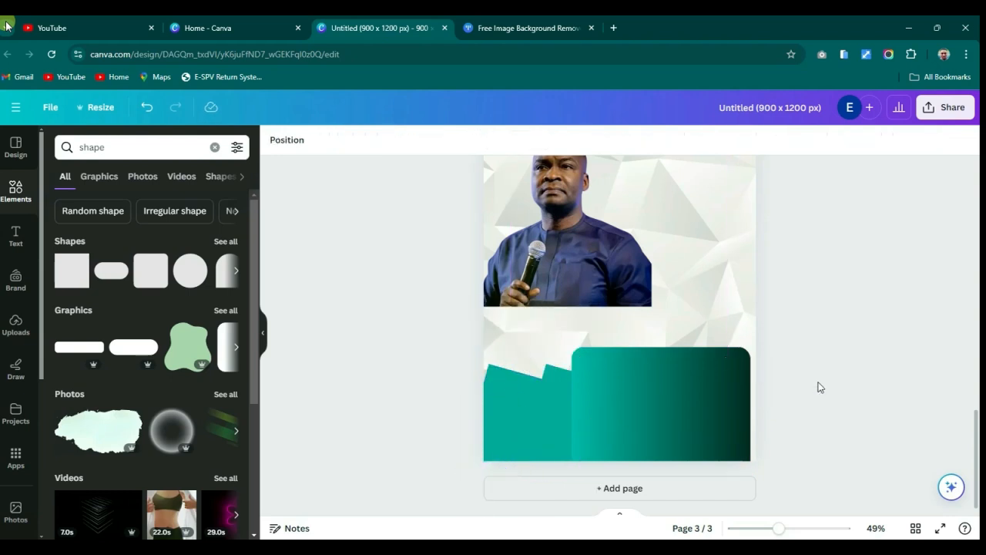
Step: Compare with the sample flyer on page 2, lower the left tilted rectangle and set its fill to the darker teal #058d84
{"action": "scroll", "coordinate": [975, 382], "scroll_direction": "up", "scroll_amount": 5}
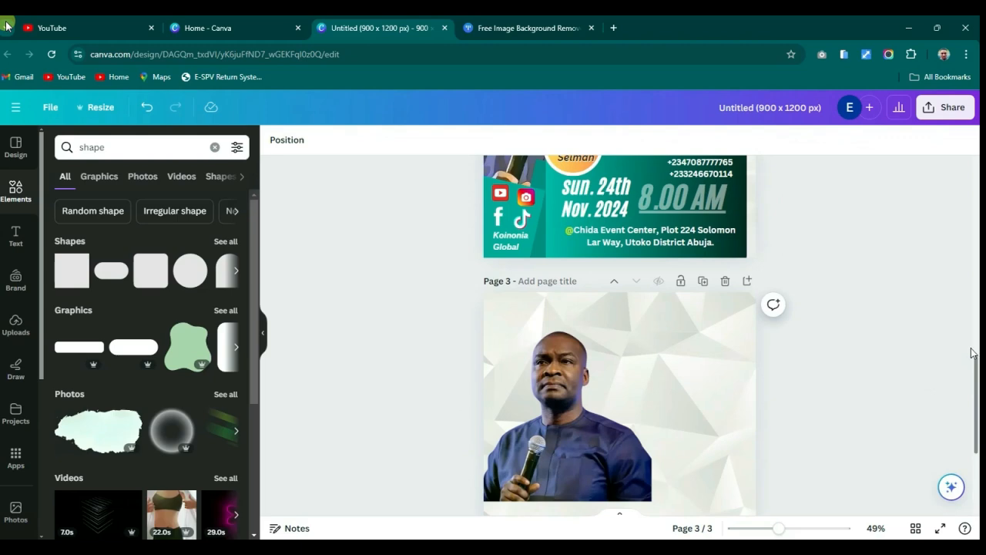
{"action": "scroll", "coordinate": [975, 368], "scroll_direction": "down", "scroll_amount": 5}
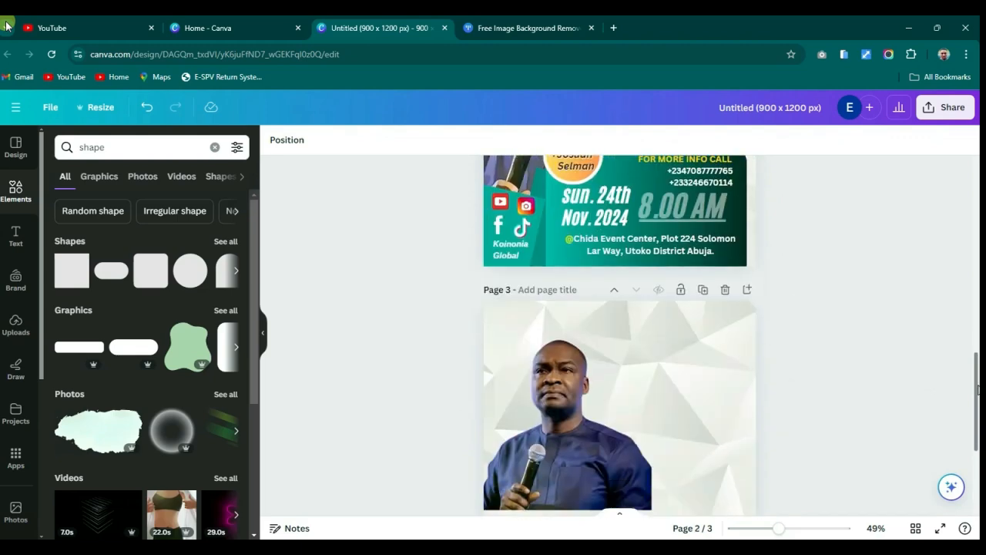
{"action": "left_click", "coordinate": [515, 423]}
{"action": "left_click", "coordinate": [336, 141]}
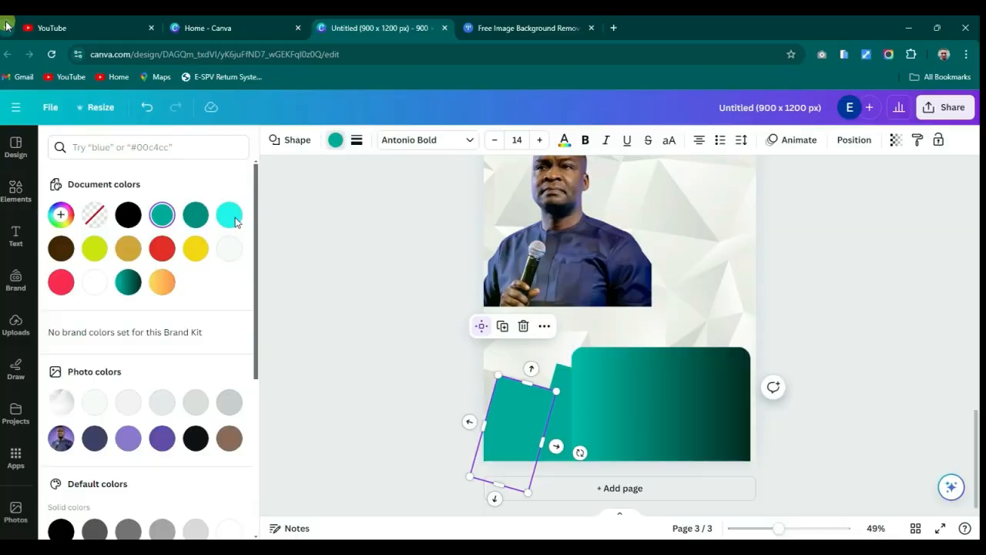
{"action": "left_click", "coordinate": [128, 283]}
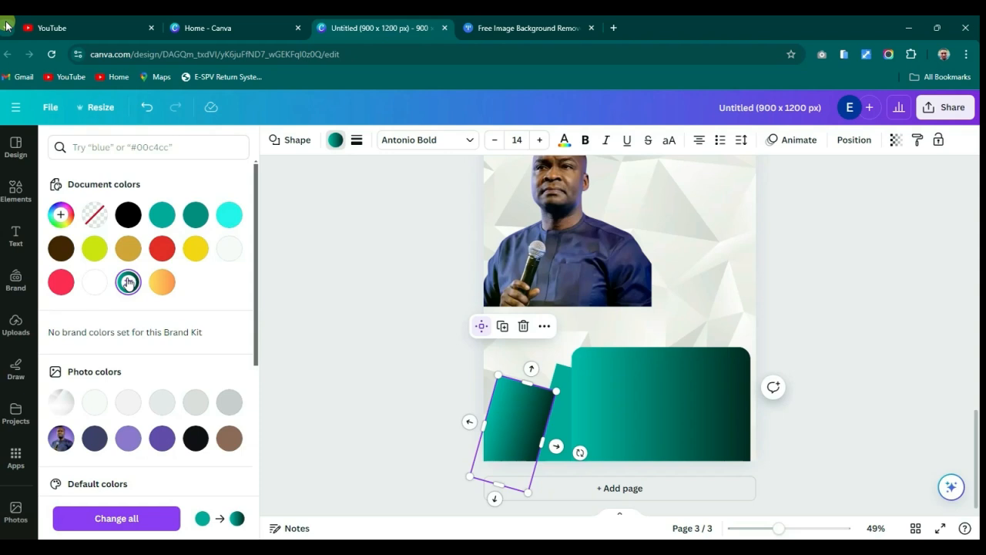
{"action": "left_click", "coordinate": [163, 216]}
{"action": "left_click", "coordinate": [194, 216]}
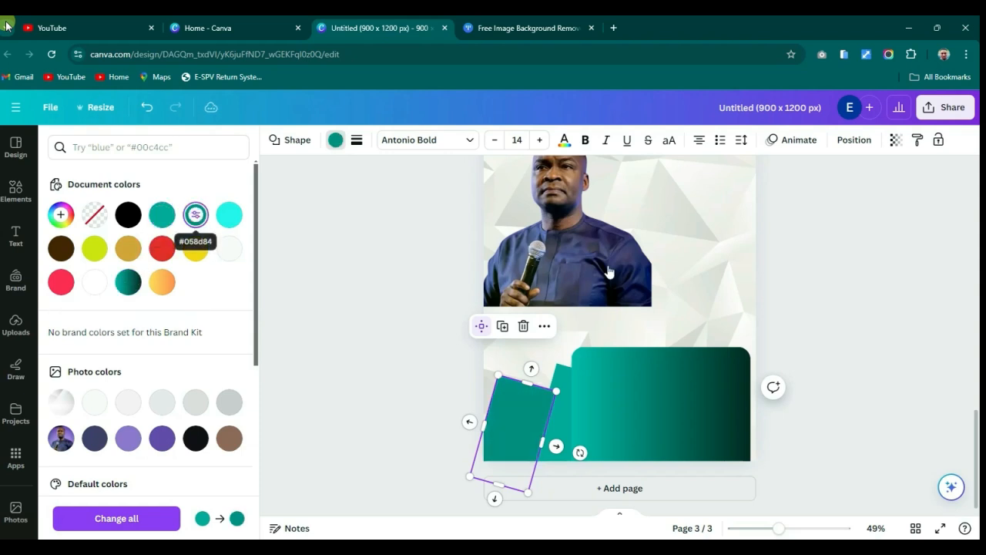
{"action": "left_click", "coordinate": [899, 348]}
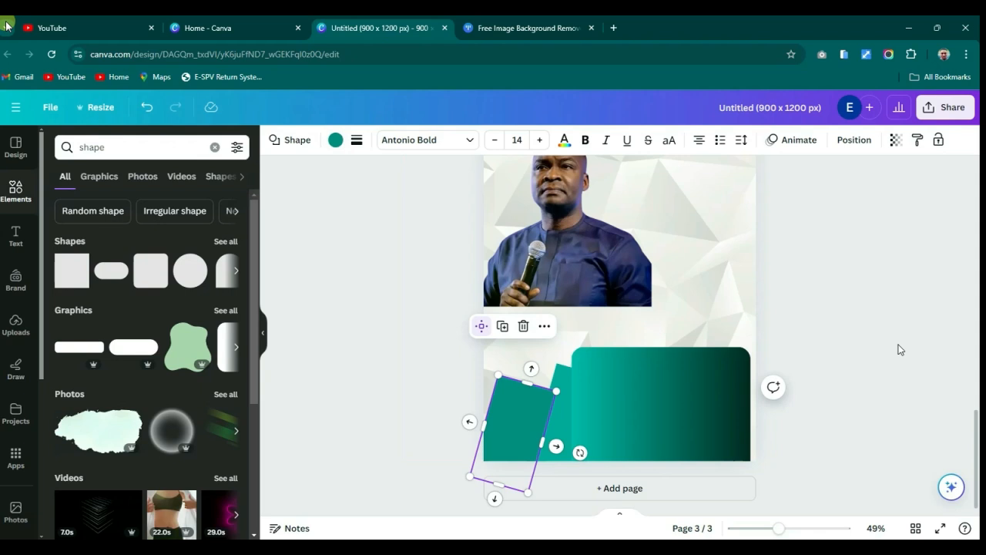
{"action": "left_click", "coordinate": [899, 349]}
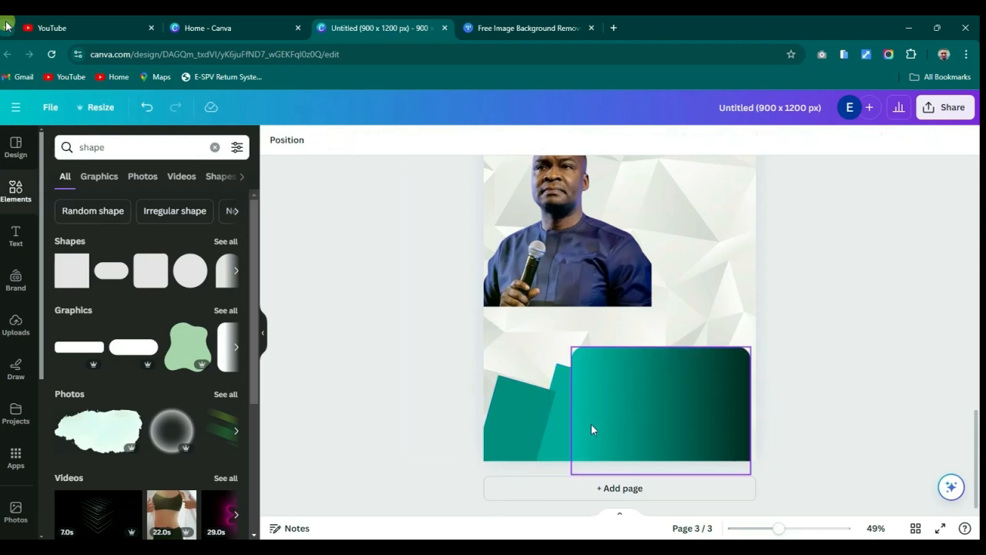
Step: Nudge both tilted rectangles up and left so they cover the page's lower-left corner beside the gradient panel
{"action": "left_click", "coordinate": [564, 427]}
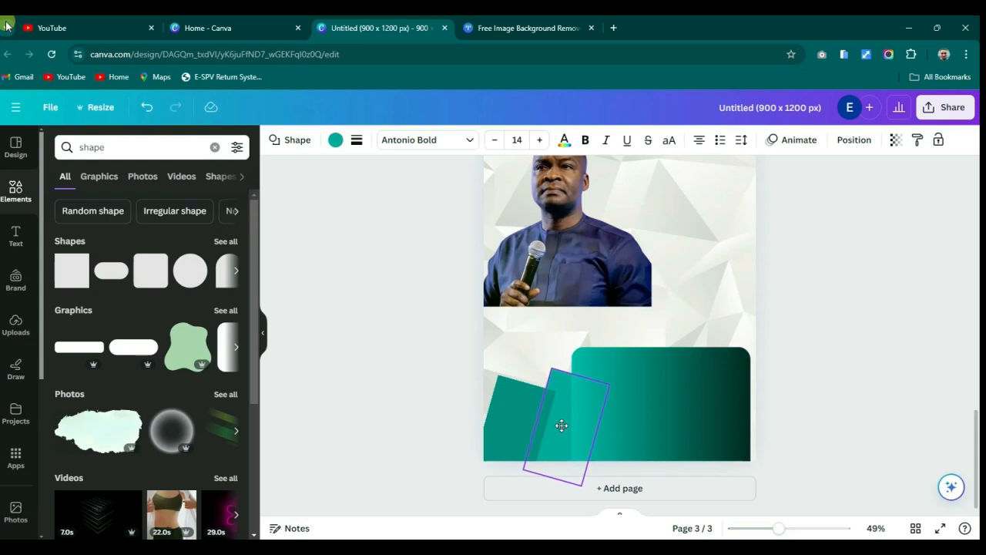
{"action": "left_click", "coordinate": [884, 394]}
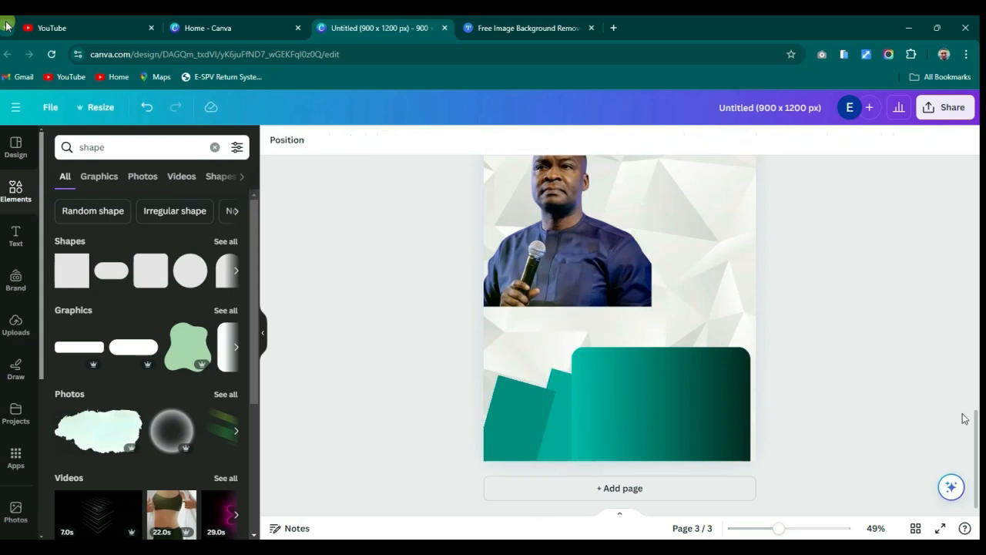
{"action": "left_click_drag", "start_coordinate": [978, 431], "coordinate": [976, 422]}
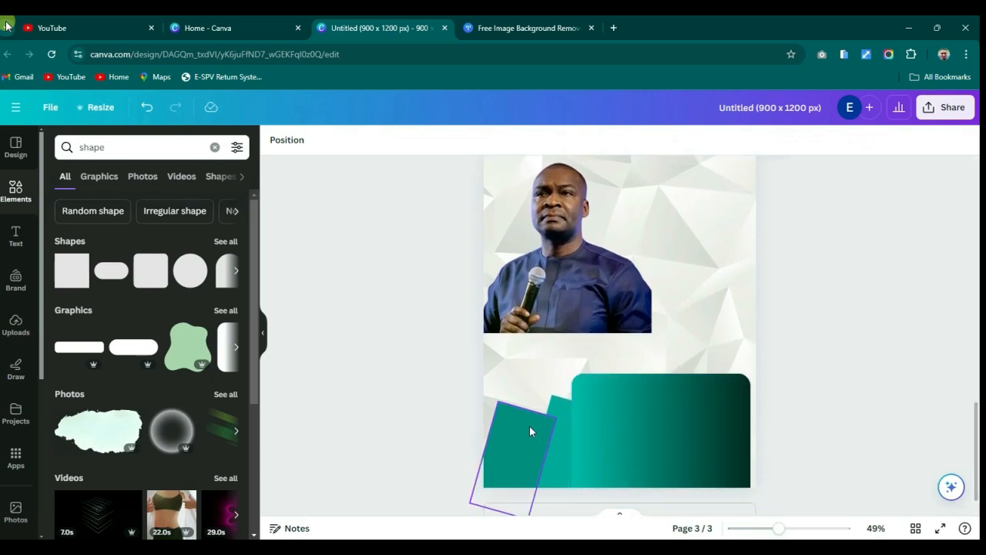
{"action": "left_click_drag", "start_coordinate": [515, 426], "coordinate": [517, 413]}
{"action": "left_click_drag", "start_coordinate": [551, 440], "coordinate": [550, 428]}
{"action": "left_click", "coordinate": [846, 369]}
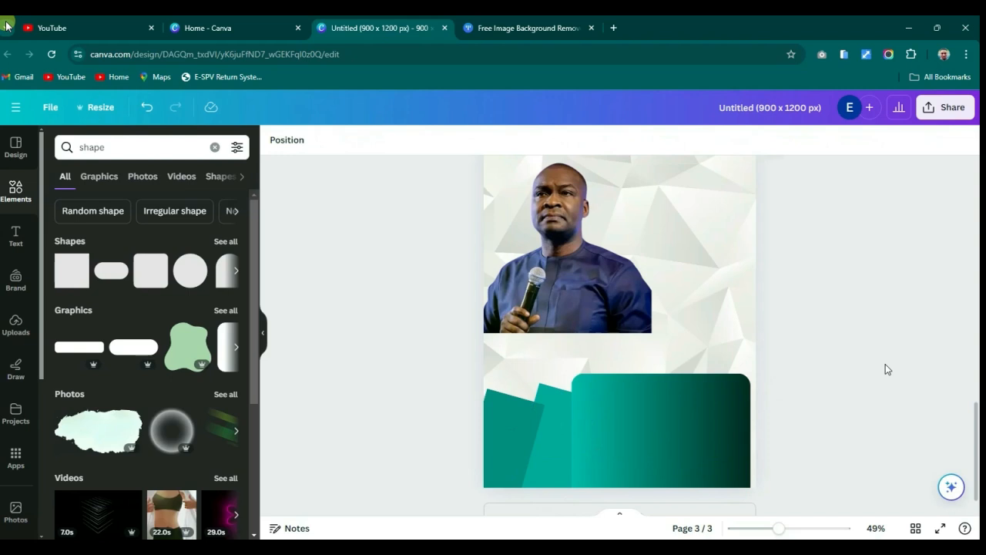
Step: Move the speaker photo down and slightly left so its lower edge sits behind the teal shapes
{"action": "mouse_move", "coordinate": [977, 440]}
{"action": "left_mouse_down"}
{"action": "mouse_move", "coordinate": [975, 410]}
{"action": "mouse_move", "coordinate": [978, 457]}
{"action": "left_mouse_up"}
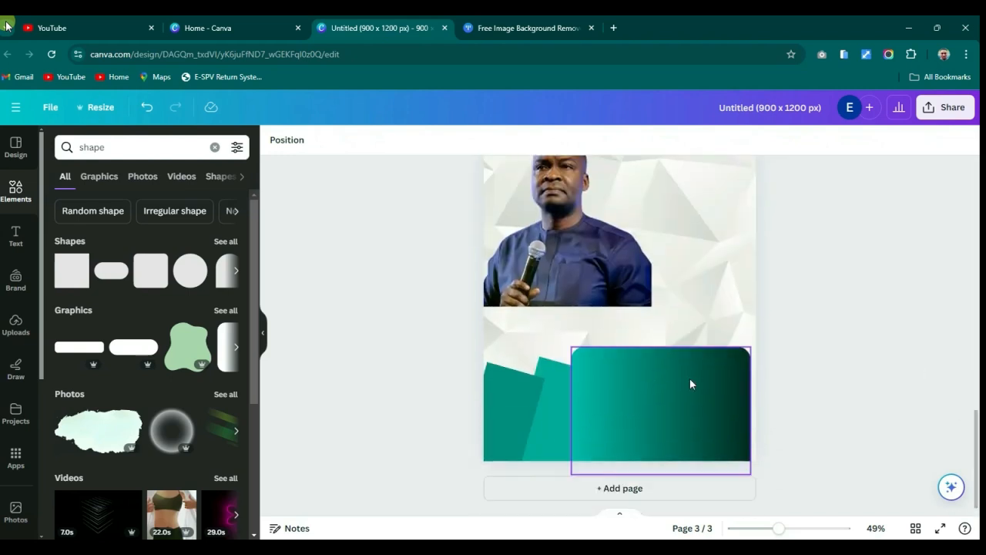
{"action": "left_click", "coordinate": [600, 201]}
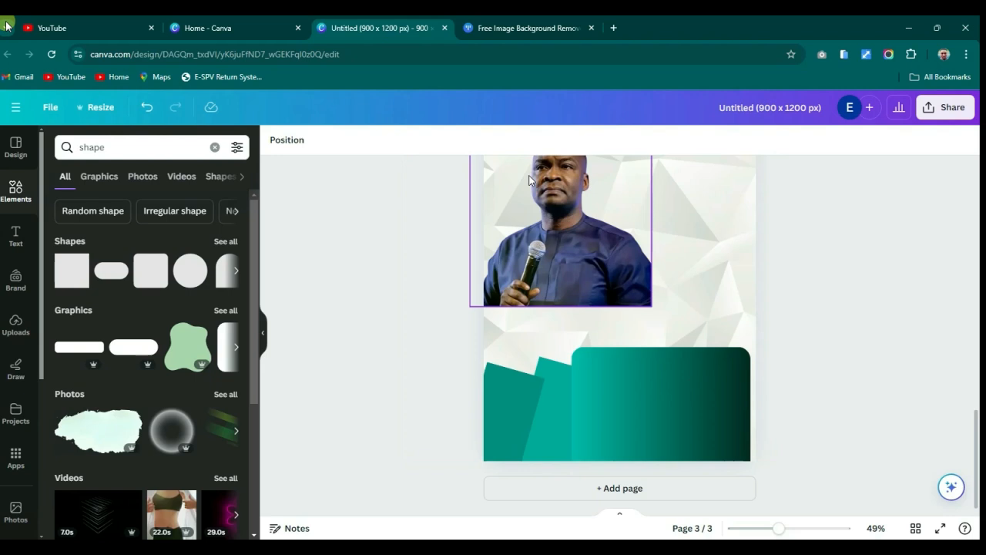
{"action": "left_click_drag", "start_coordinate": [552, 243], "coordinate": [552, 268]}
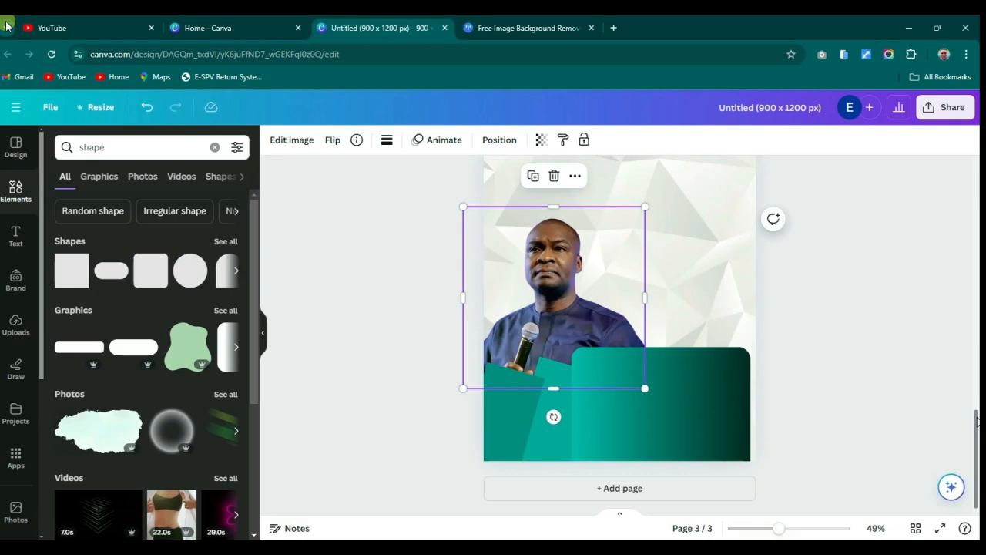
Step: Enlarge the speaker photo slightly from its upper corner and move it up a little above the teal shapes
{"action": "left_click_drag", "start_coordinate": [977, 408], "coordinate": [978, 440]}
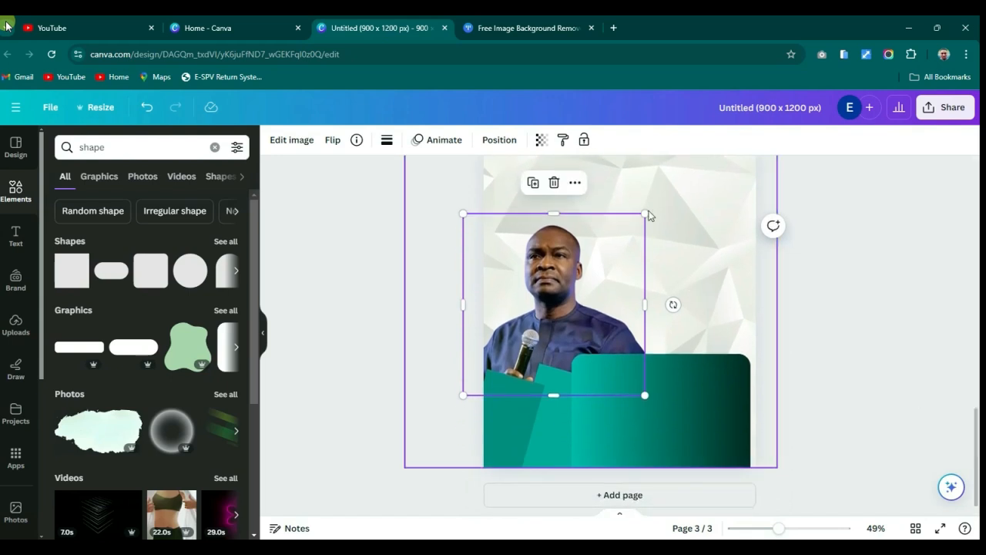
{"action": "left_click_drag", "start_coordinate": [651, 213], "coordinate": [682, 205]}
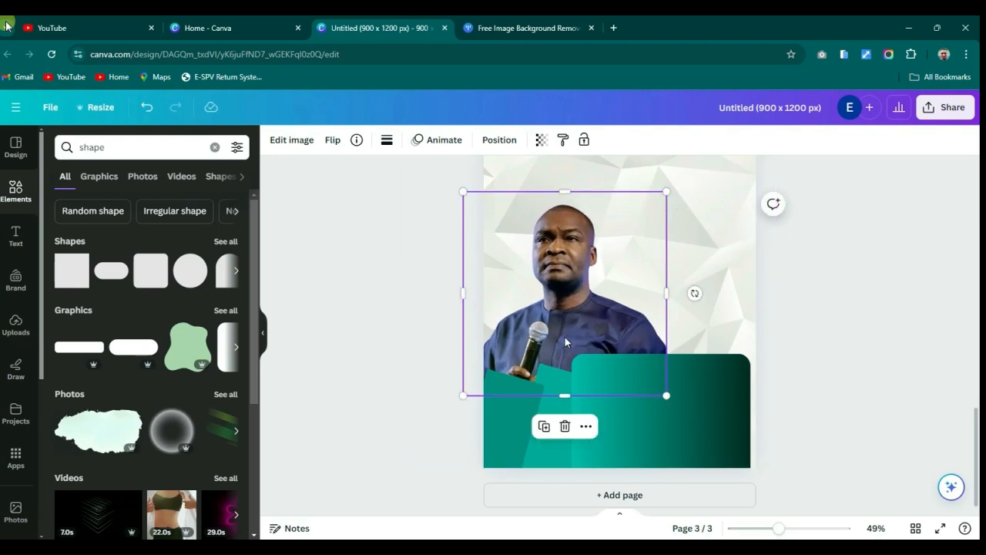
{"action": "left_click_drag", "start_coordinate": [565, 343], "coordinate": [563, 328]}
{"action": "left_click", "coordinate": [824, 358]}
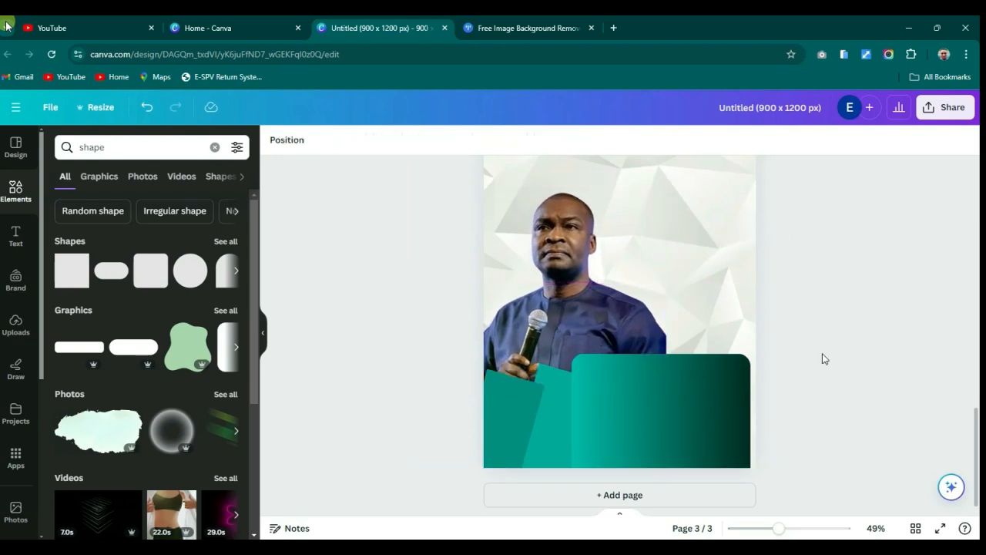
Step: Nudge the gradient panel slightly left and compare the page 3 layout with the sample flyer on page 2
{"action": "left_click_drag", "start_coordinate": [974, 413], "coordinate": [978, 316]}
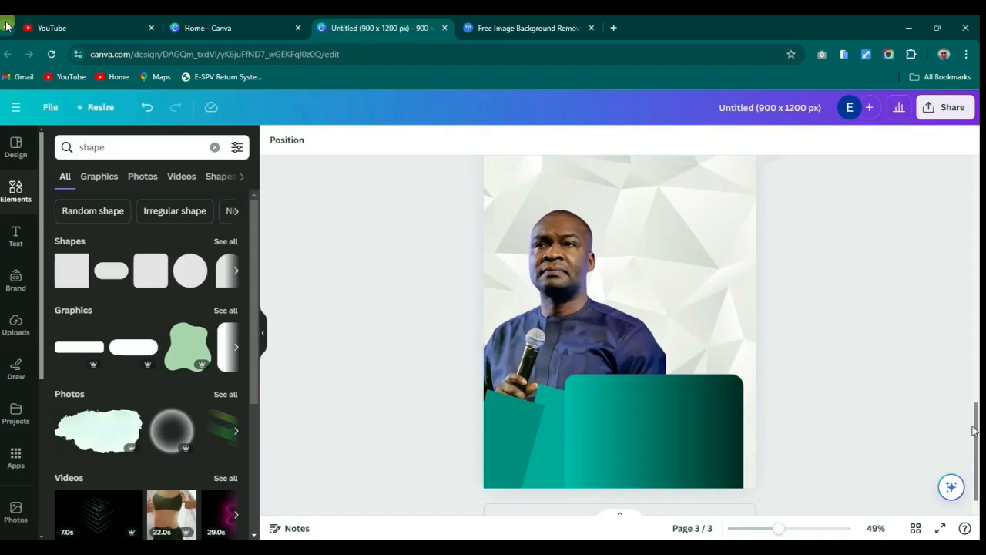
{"action": "left_click_drag", "start_coordinate": [974, 426], "coordinate": [976, 314]}
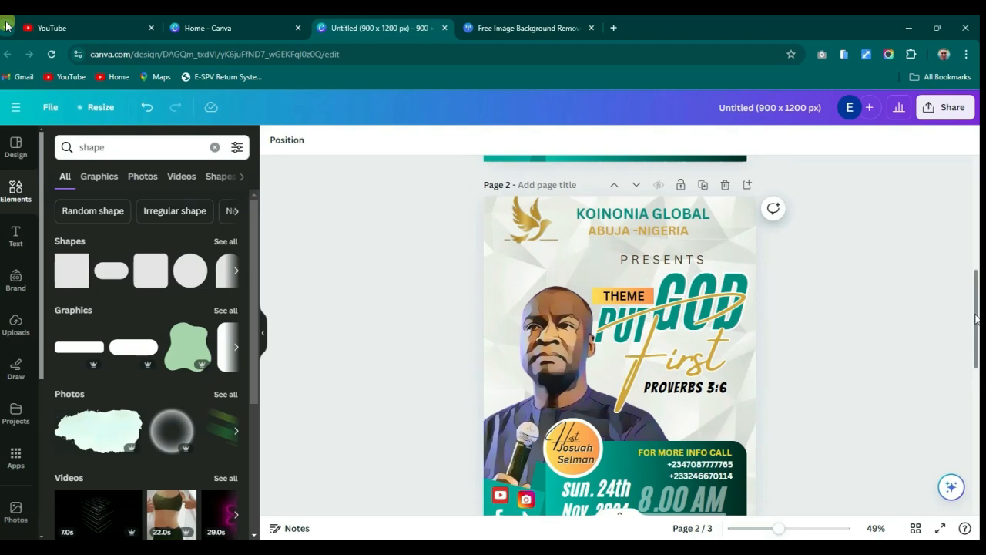
{"action": "left_click_drag", "start_coordinate": [976, 317], "coordinate": [978, 465]}
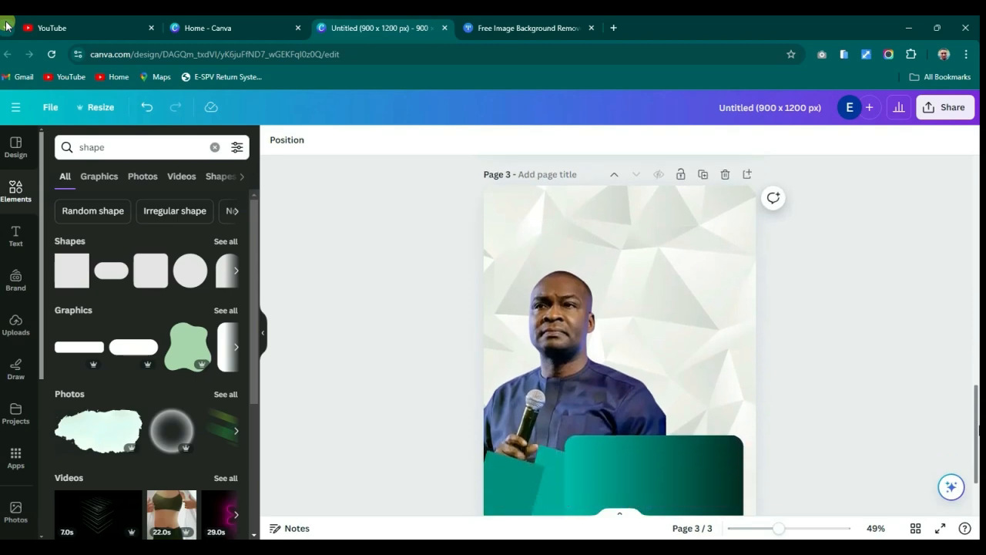
Step: Select the gold dove logo and the KOINONIA GLOBAL heading on page 2 and copy them together
{"action": "left_click", "coordinate": [21, 326]}
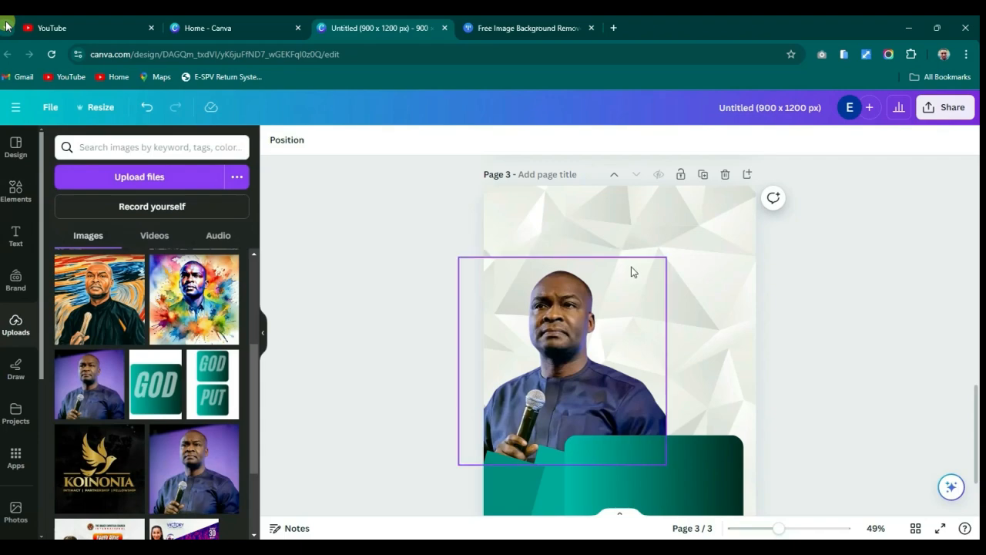
{"action": "left_click_drag", "start_coordinate": [976, 398], "coordinate": [971, 317]}
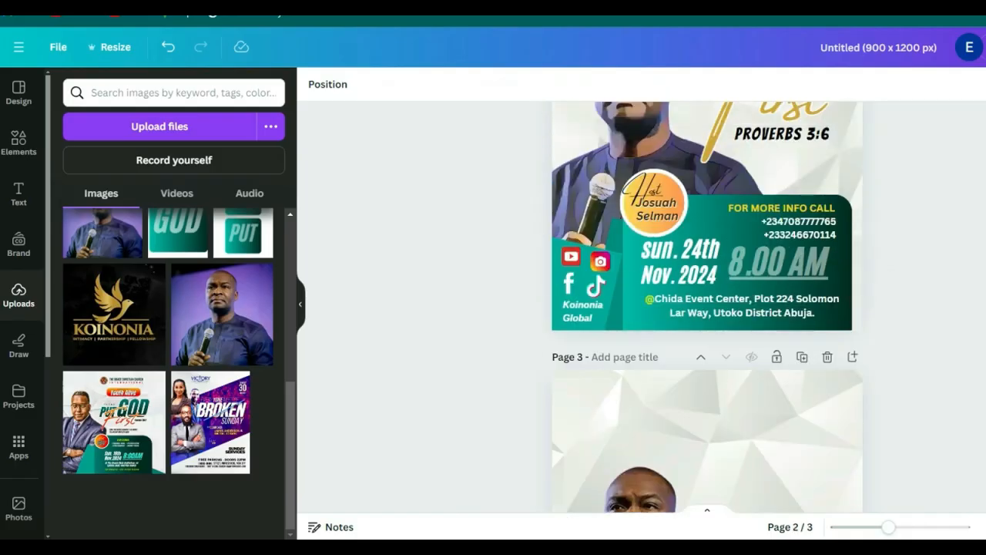
{"action": "scroll", "coordinate": [694, 231], "scroll_direction": "up", "scroll_amount": 5}
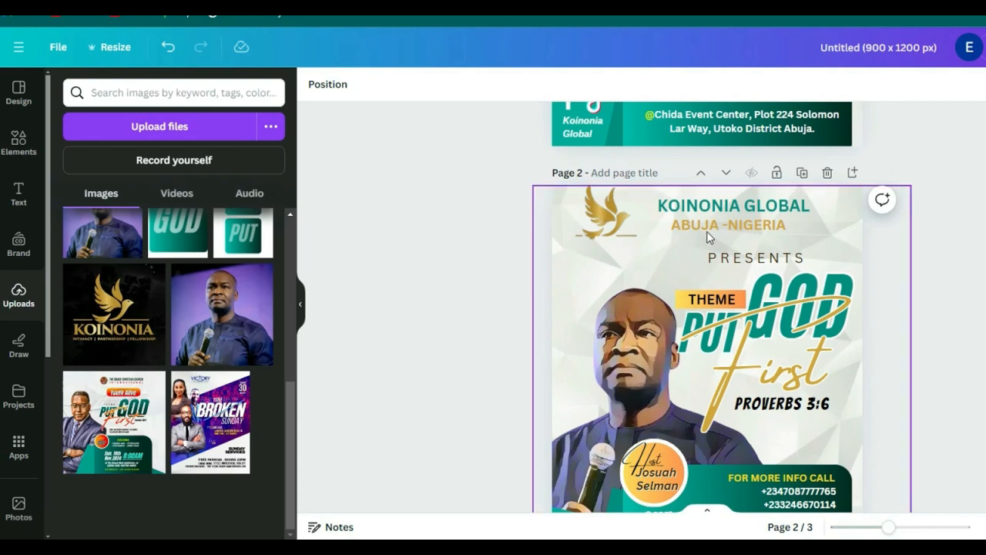
{"action": "left_click", "coordinate": [607, 215]}
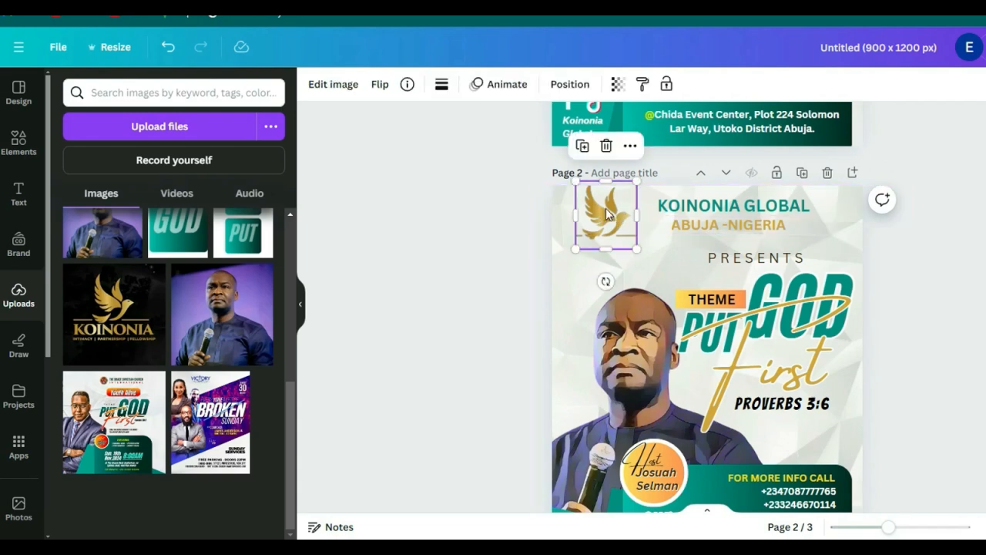
{"action": "left_click", "coordinate": [691, 213]}
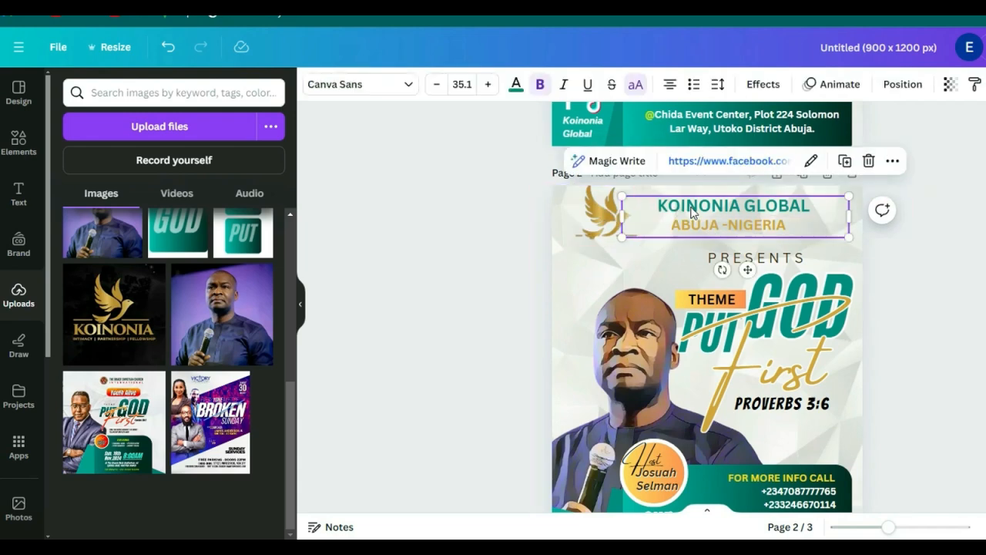
{"action": "left_click", "coordinate": [693, 214]}
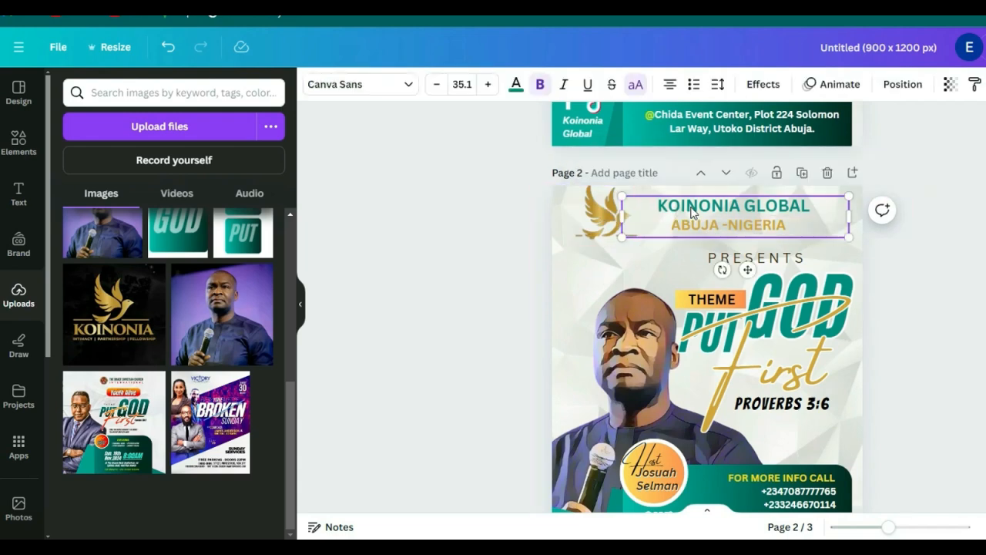
{"action": "left_click", "coordinate": [605, 212], "text": "shift"}
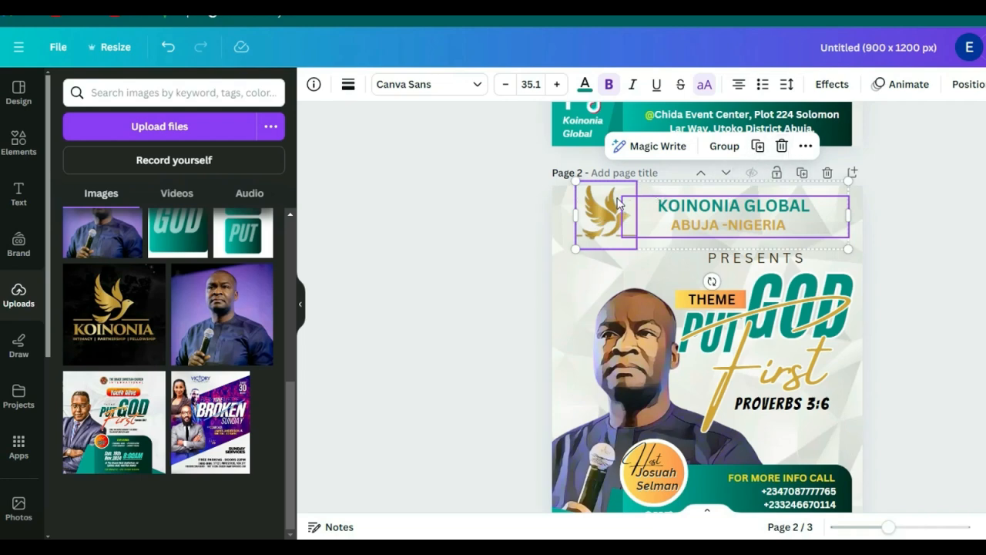
{"action": "right_click", "coordinate": [619, 202]}
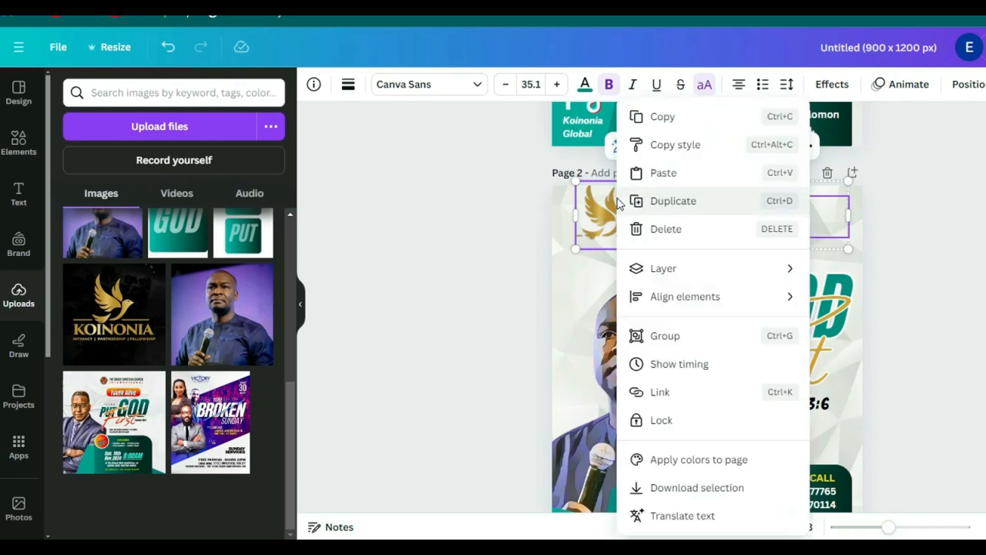
{"action": "left_click", "coordinate": [659, 119]}
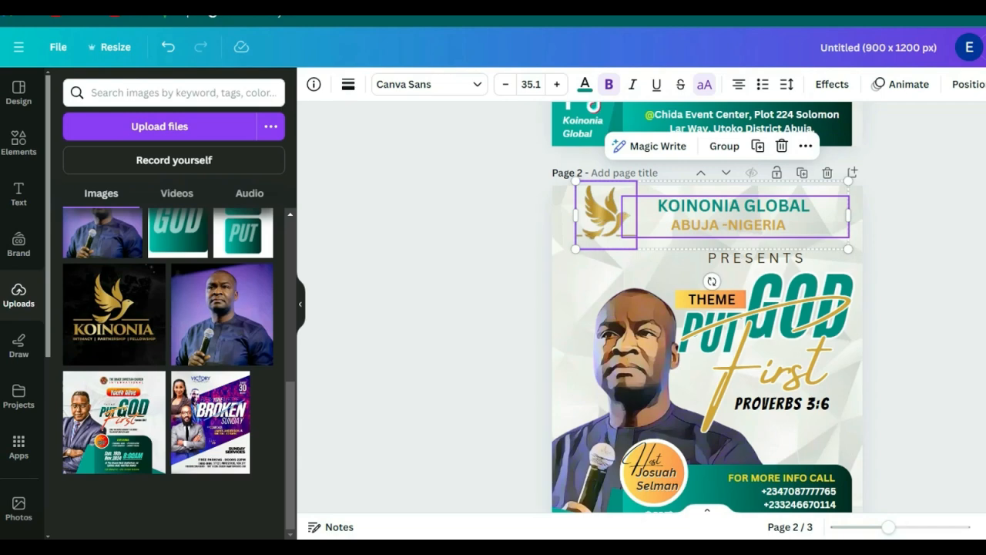
Step: Paste the copied dove logo and KOINONIA GLOBAL heading at the top of page 3
{"action": "scroll", "coordinate": [708, 309], "scroll_direction": "down", "scroll_amount": 6}
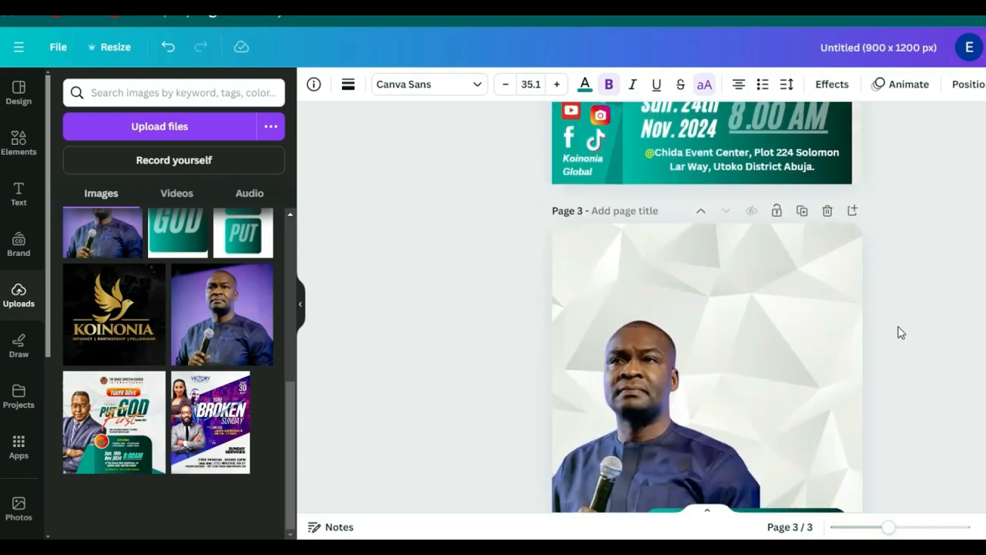
{"action": "left_click", "coordinate": [711, 282]}
{"action": "right_click", "coordinate": [709, 282]}
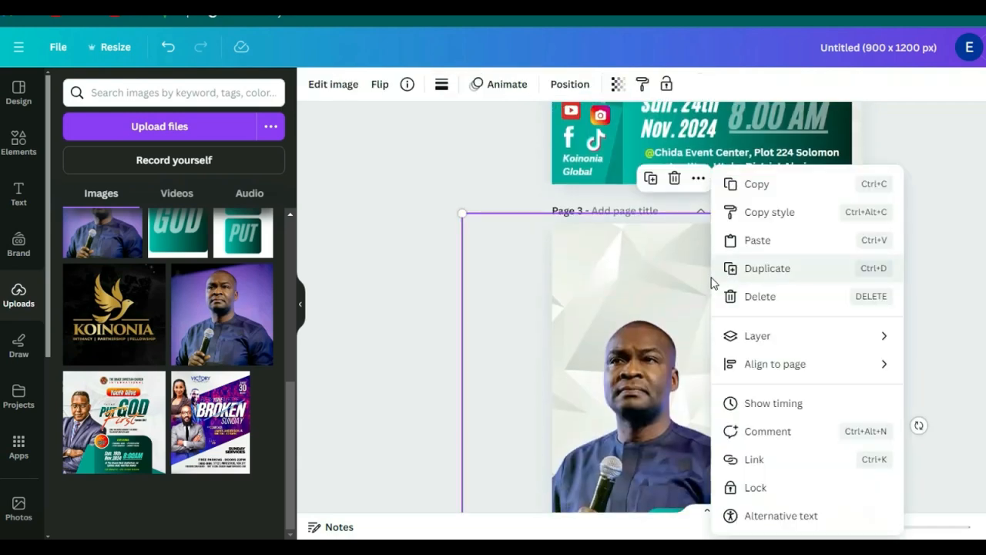
{"action": "left_click", "coordinate": [749, 242]}
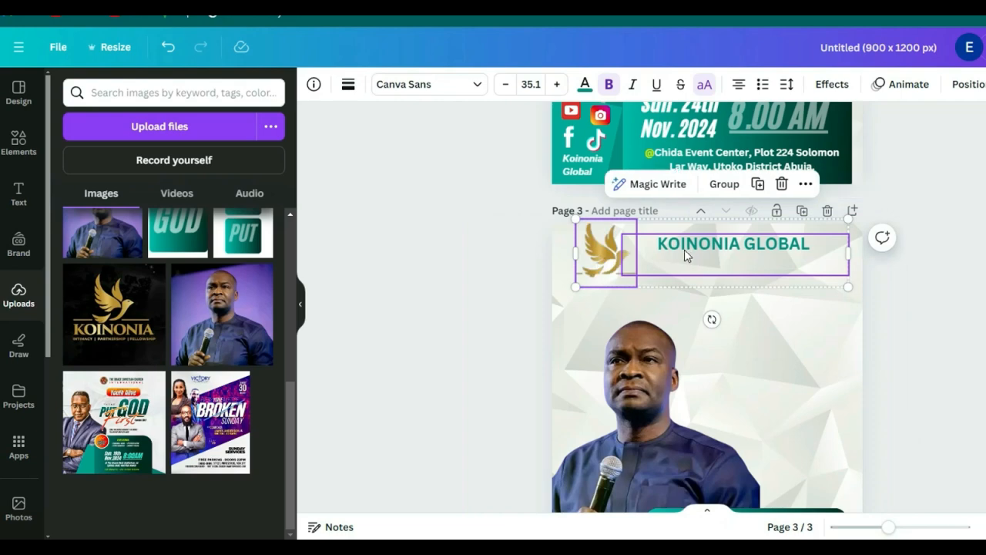
{"action": "left_click", "coordinate": [775, 325]}
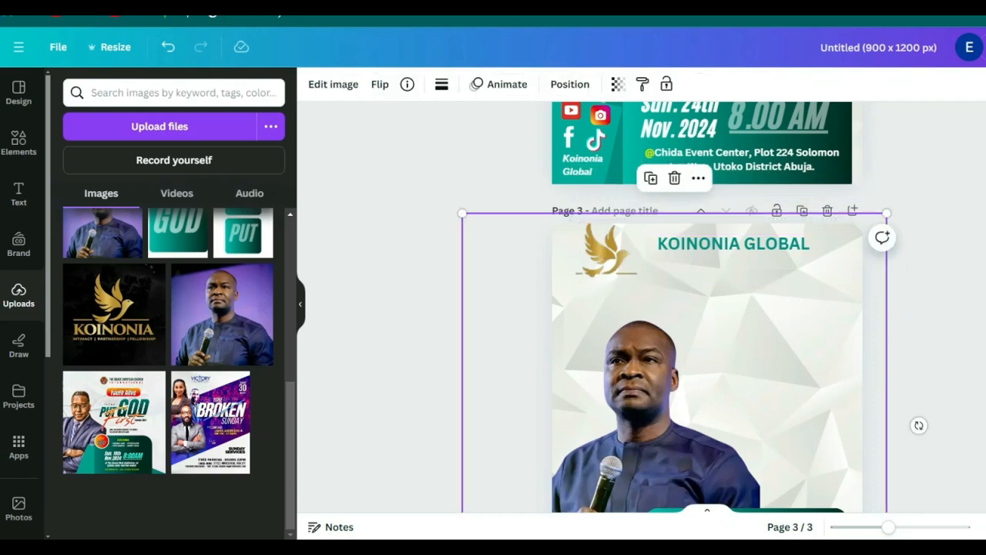
{"action": "key", "text": "Escape"}
Step: Copy the gold ABUJA -NIGERIA line from page 2 and paste it under the heading on page 3
{"action": "scroll", "coordinate": [708, 309], "scroll_direction": "up", "scroll_amount": 5}
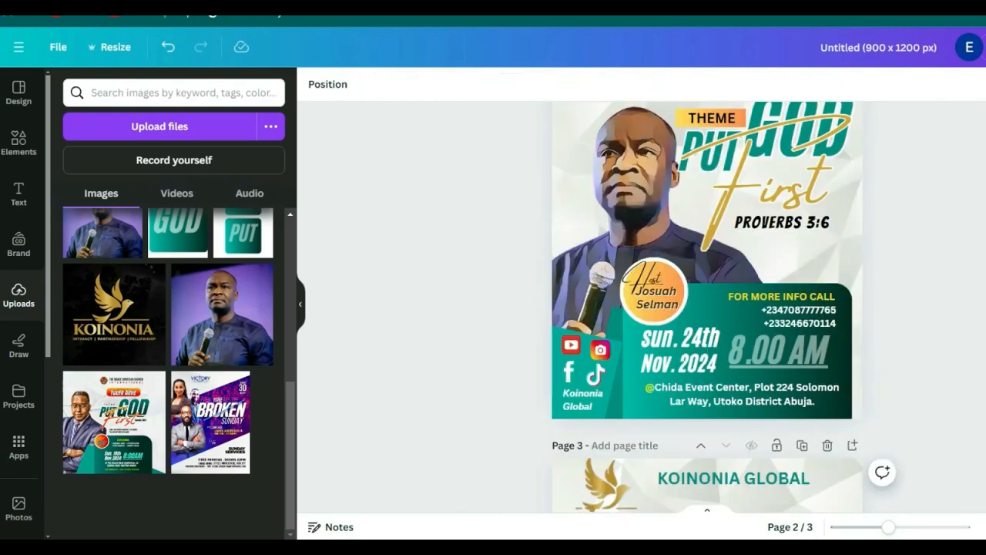
{"action": "scroll", "coordinate": [551, 175], "scroll_direction": "up", "scroll_amount": 2}
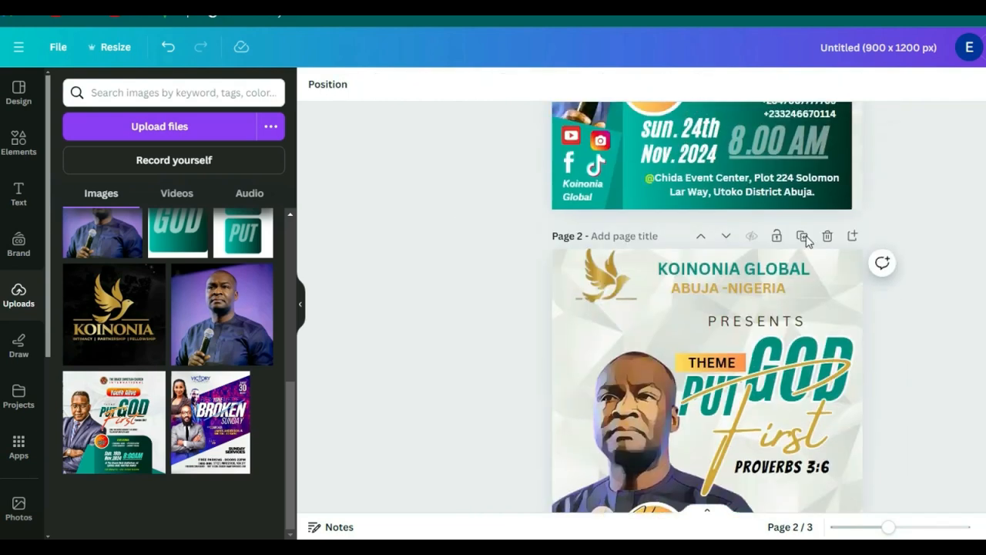
{"action": "left_click", "coordinate": [743, 295]}
{"action": "right_click", "coordinate": [744, 296]}
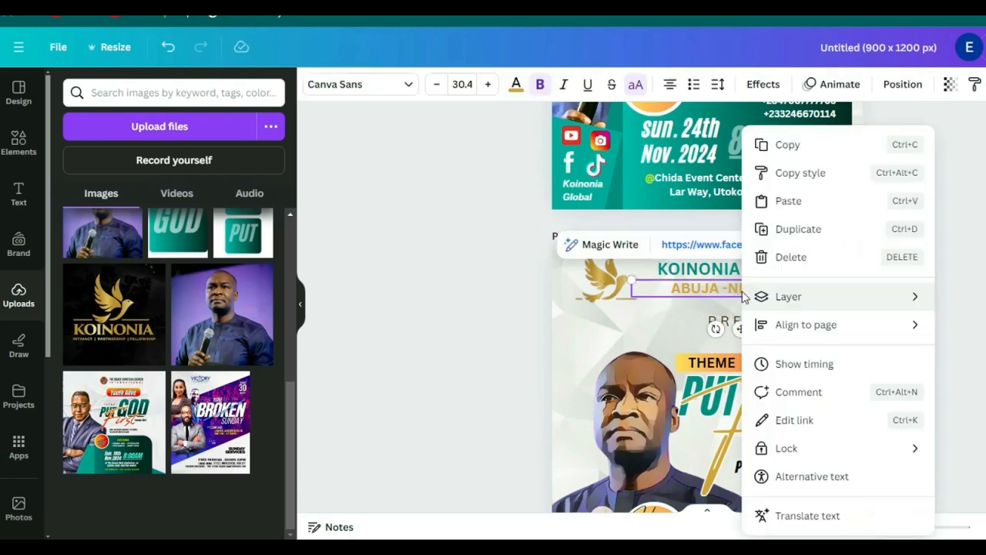
{"action": "left_click", "coordinate": [793, 155]}
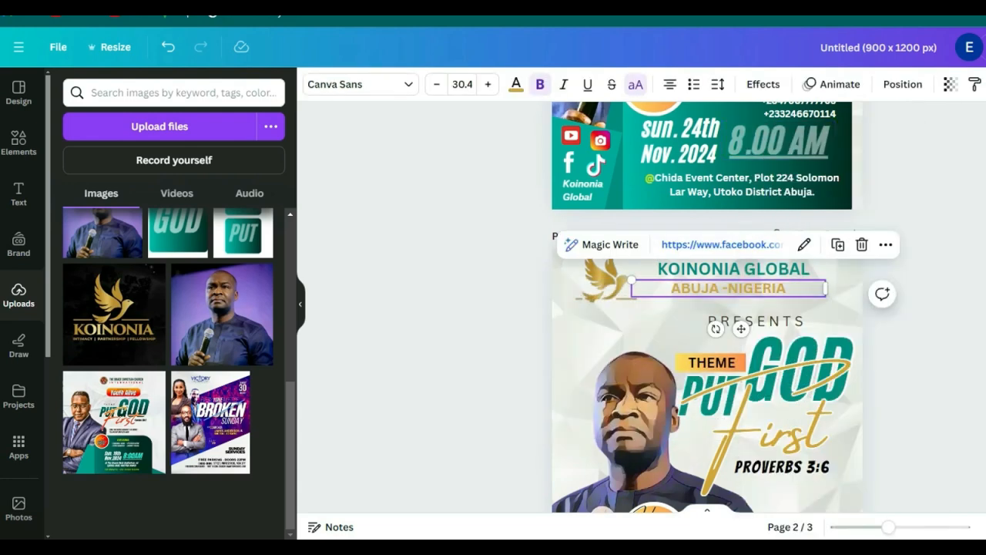
{"action": "scroll", "coordinate": [551, 297], "scroll_direction": "down", "scroll_amount": 5}
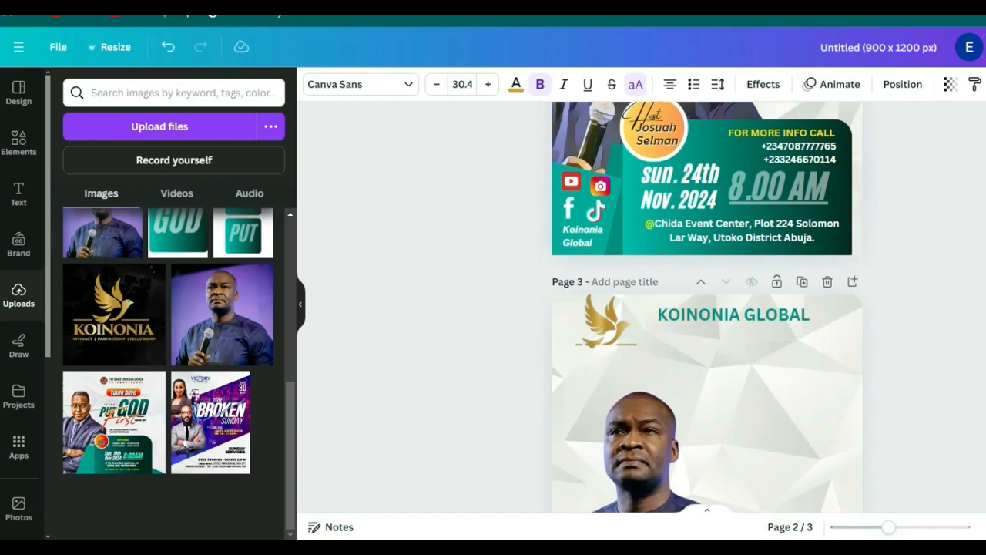
{"action": "left_click", "coordinate": [736, 356]}
{"action": "right_click", "coordinate": [736, 353]}
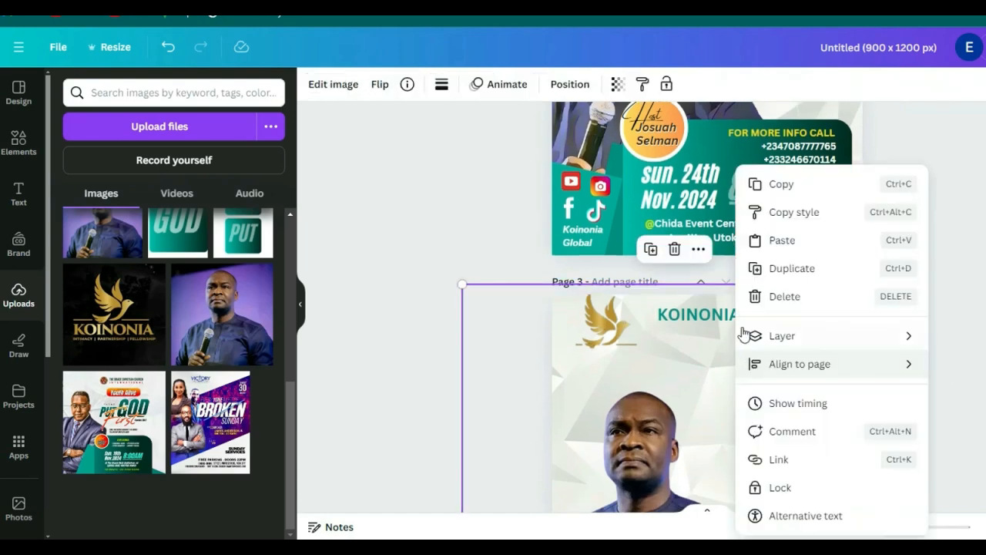
{"action": "left_click", "coordinate": [773, 241]}
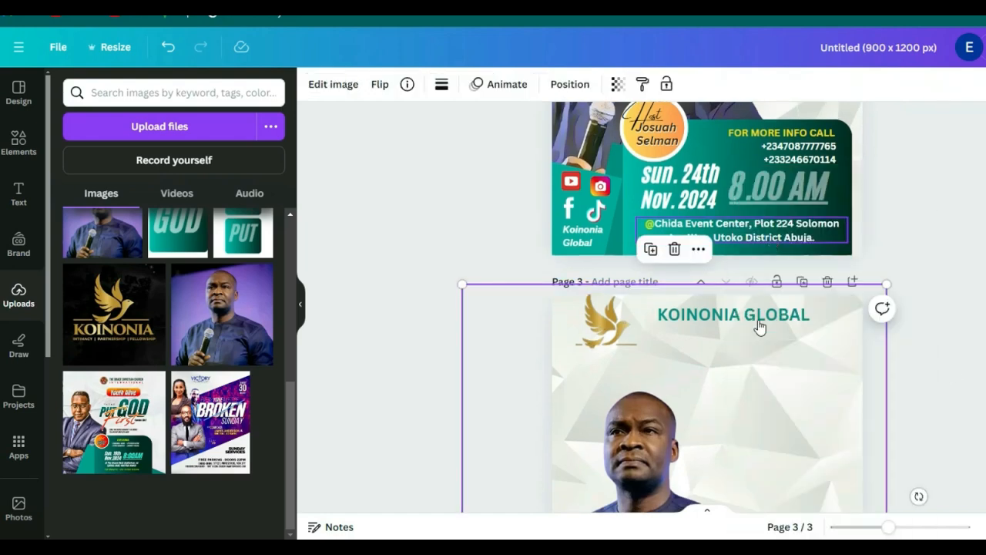
{"action": "left_click", "coordinate": [906, 378]}
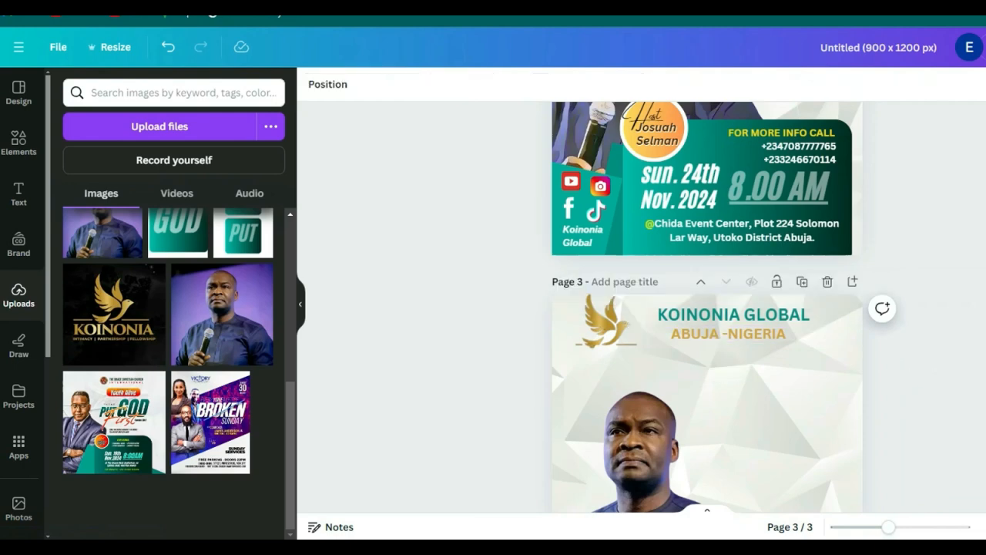
Step: Compare page 3 with the sample flyer on page 2 and add a heading text box to page 3
{"action": "scroll", "coordinate": [707, 307], "scroll_direction": "down", "scroll_amount": 5}
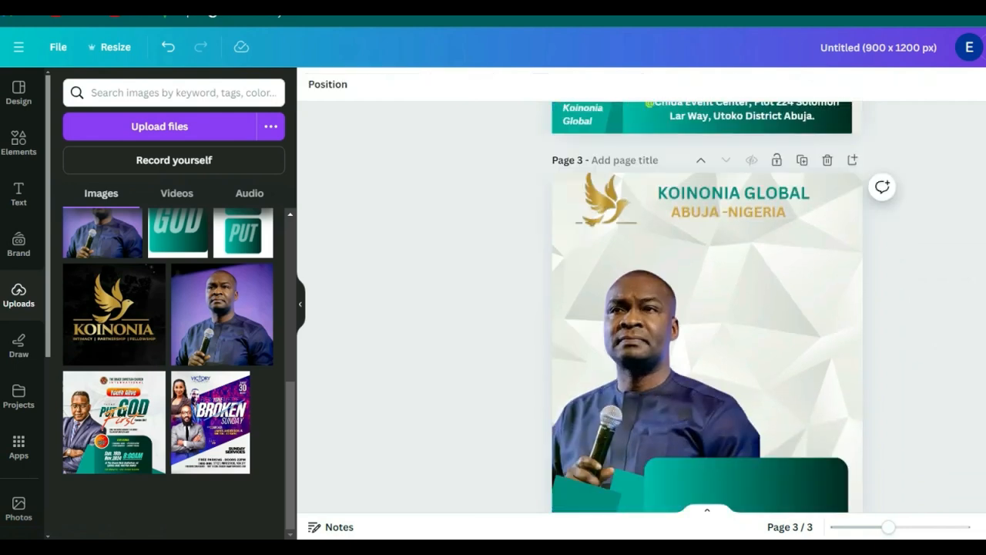
{"action": "left_click", "coordinate": [19, 194]}
{"action": "scroll", "coordinate": [707, 306], "scroll_direction": "up", "scroll_amount": 5}
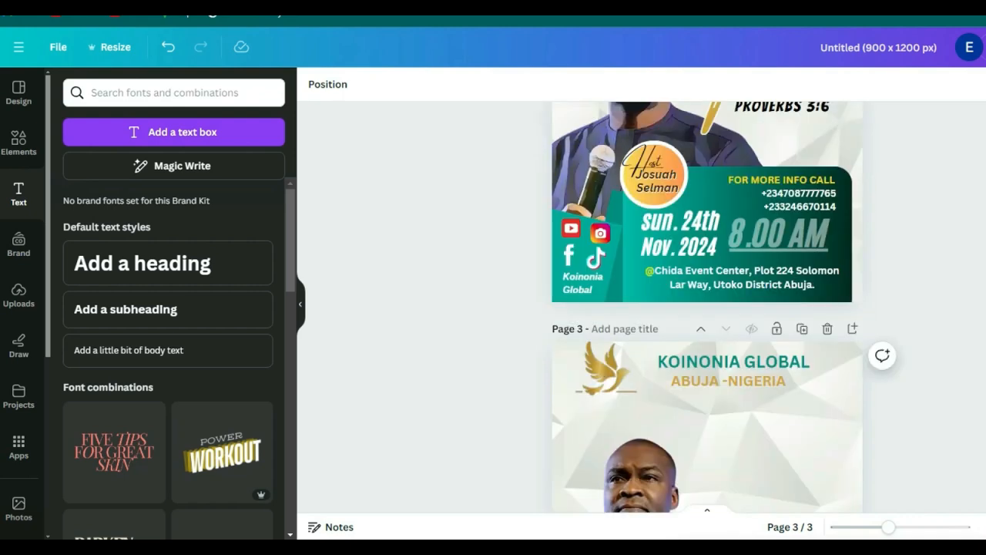
{"action": "scroll", "coordinate": [706, 306], "scroll_direction": "up", "scroll_amount": 2}
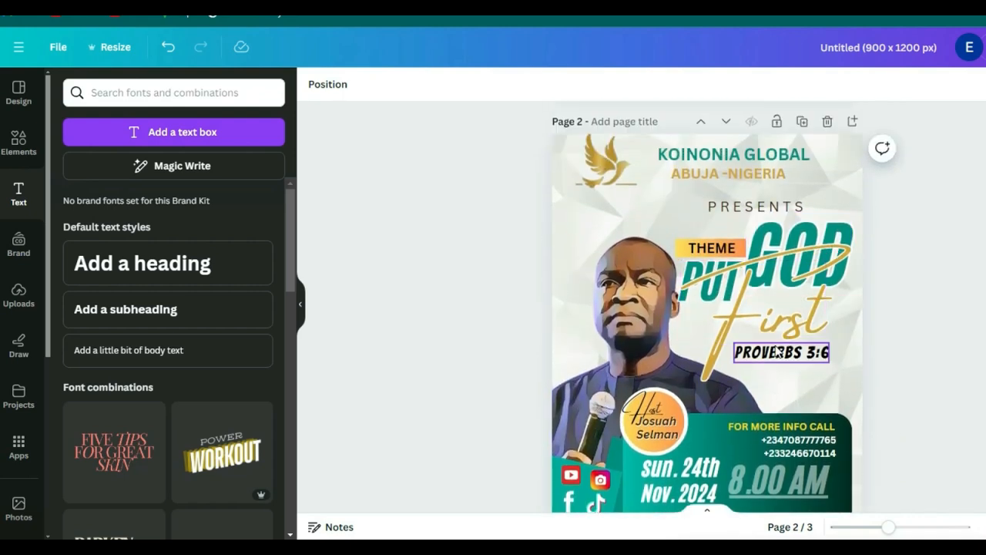
{"action": "scroll", "coordinate": [551, 183], "scroll_direction": "down", "scroll_amount": 5}
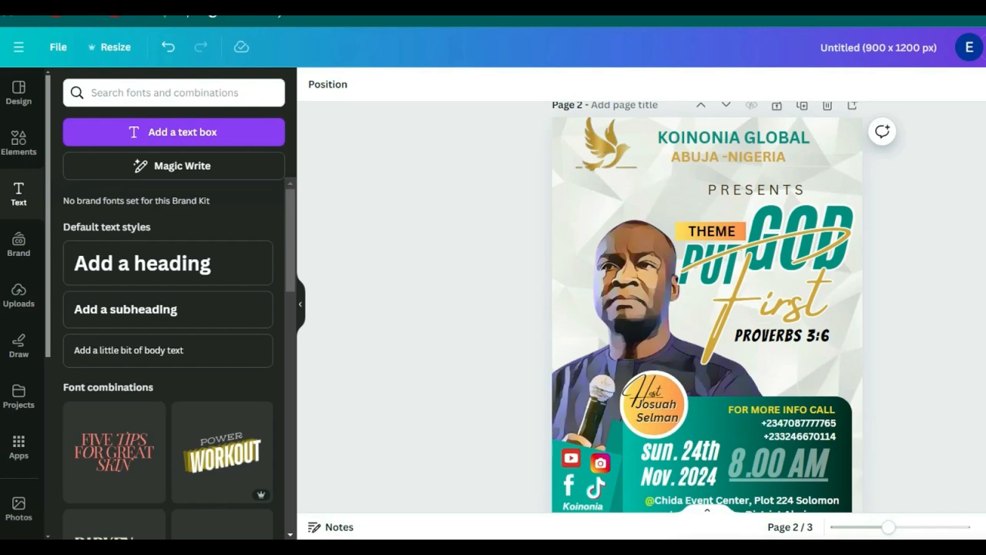
{"action": "scroll", "coordinate": [707, 307], "scroll_direction": "down", "scroll_amount": 1}
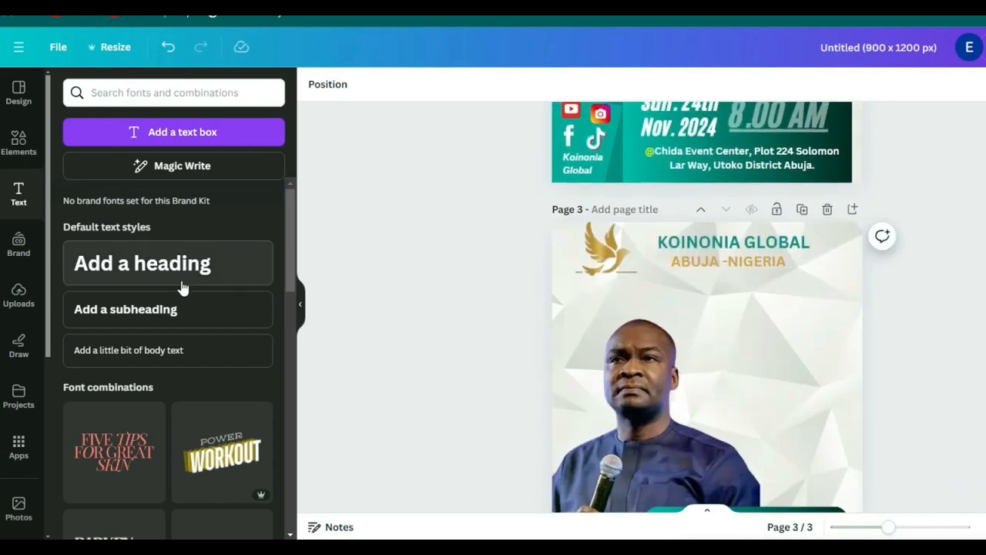
{"action": "left_click", "coordinate": [17, 197]}
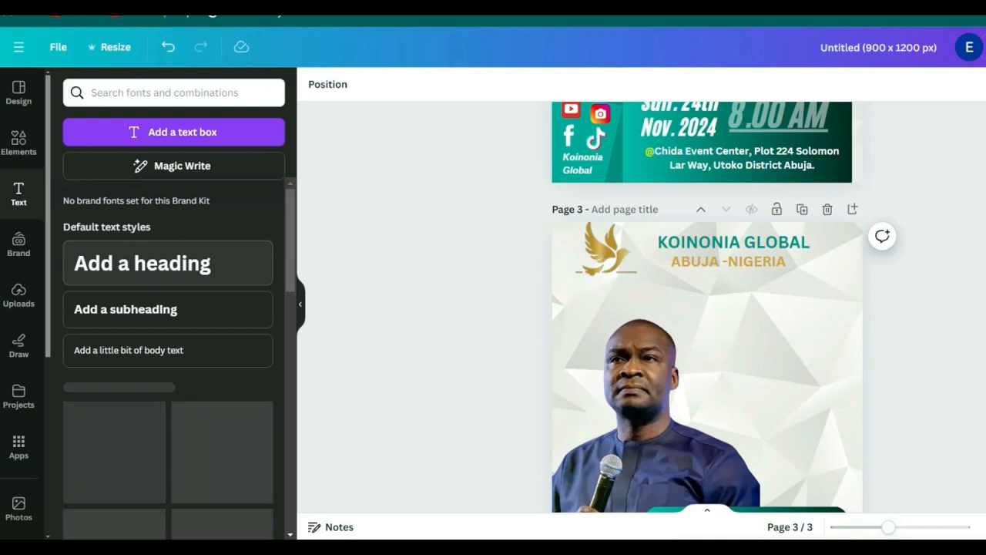
{"action": "left_click", "coordinate": [141, 263]}
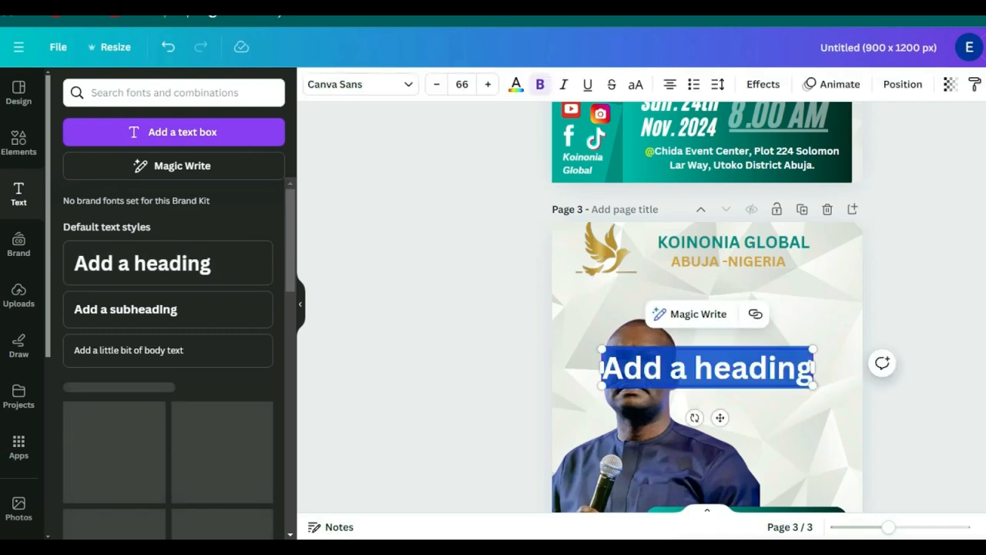
Step: Replace the placeholder text of the new heading with GOD
{"action": "left_click", "coordinate": [742, 368]}
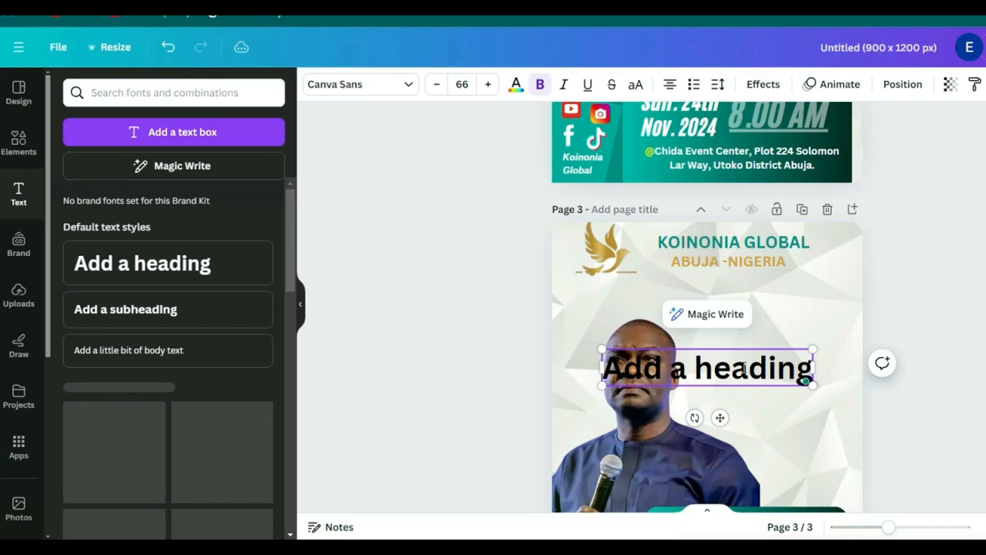
{"action": "key", "text": "ctrl+a"}
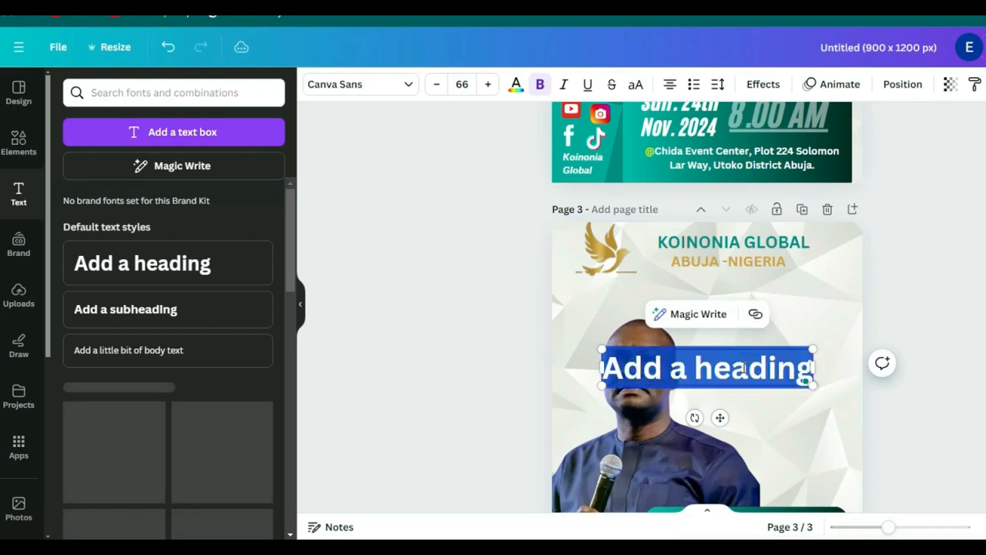
{"action": "type", "text": "g"}
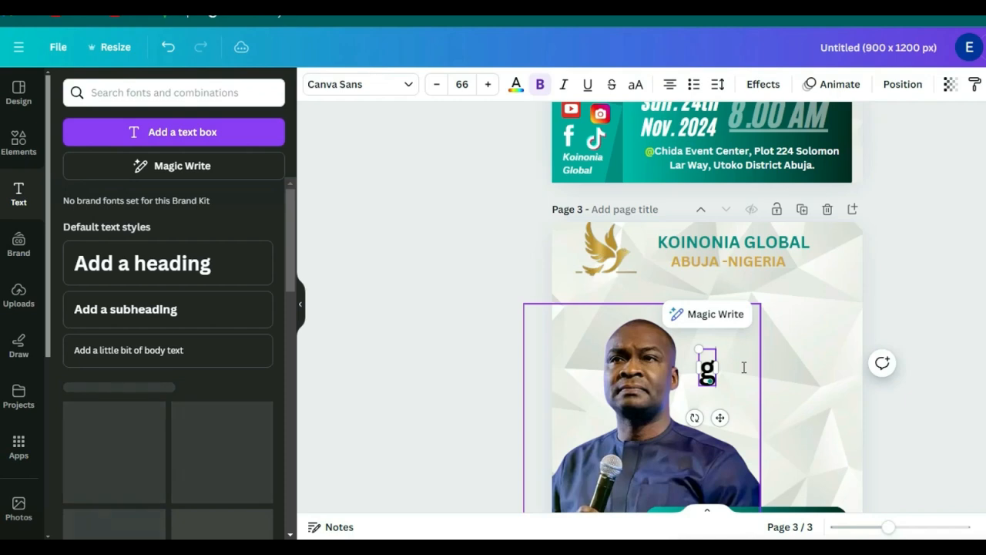
{"action": "key", "text": "BackSpace"}
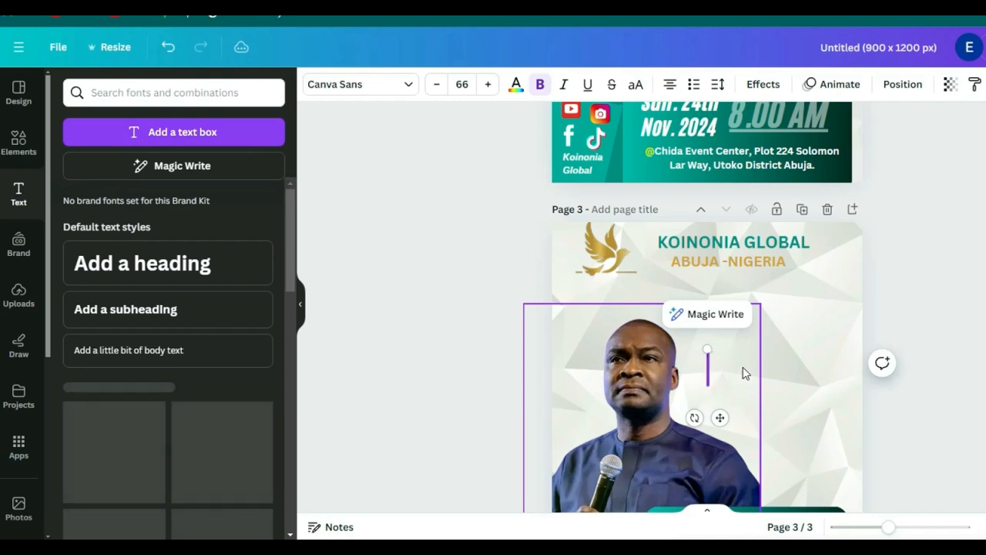
{"action": "type", "text": "GOD"}
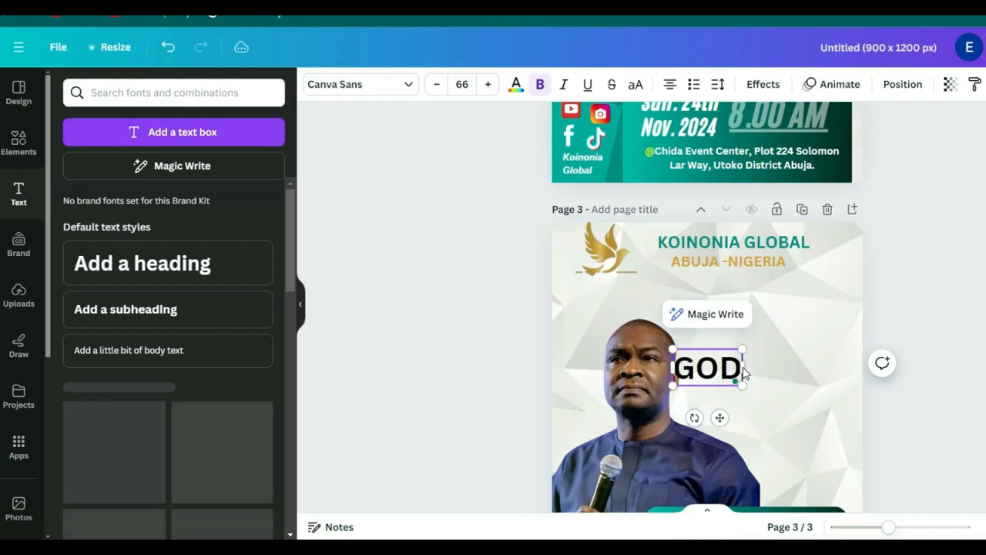
Step: Move the GOD heading up and to the right, clear of the speaker's head
{"action": "left_click", "coordinate": [875, 352]}
{"action": "left_click", "coordinate": [706, 367]}
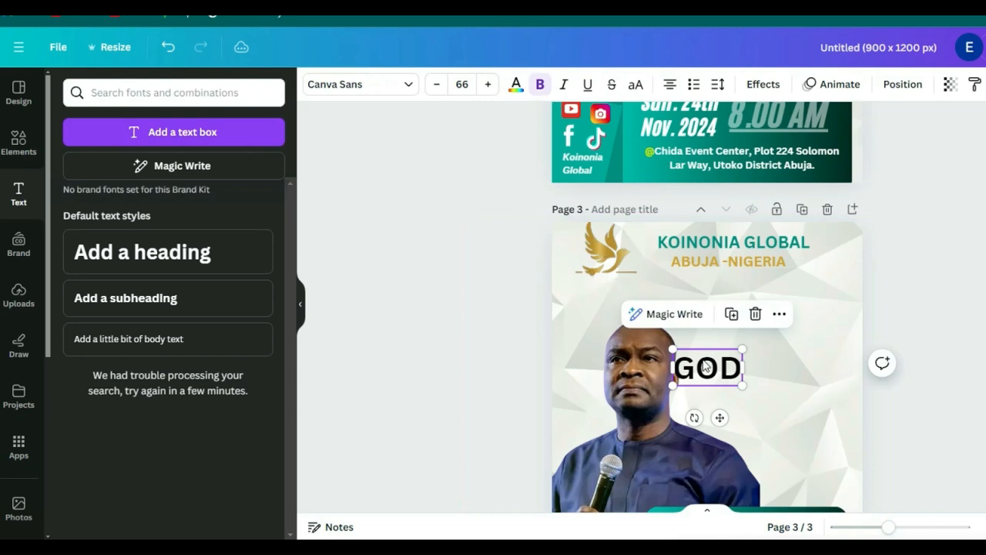
{"action": "left_click_drag", "start_coordinate": [717, 370], "coordinate": [741, 318]}
{"action": "left_click", "coordinate": [742, 317]}
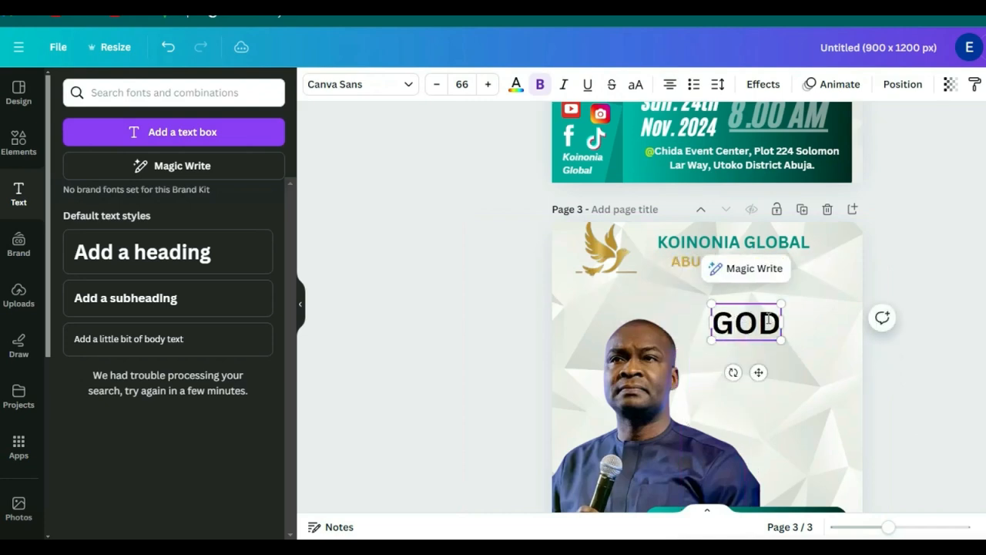
Step: Set the GOD heading in the Antonio Bold font and make it italic
{"action": "double_click", "coordinate": [768, 319]}
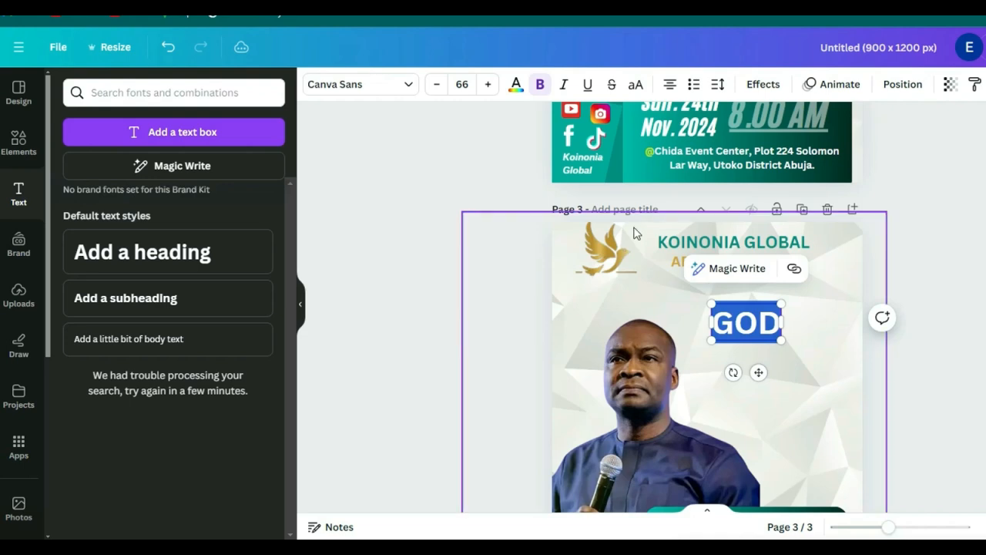
{"action": "left_click", "coordinate": [410, 87]}
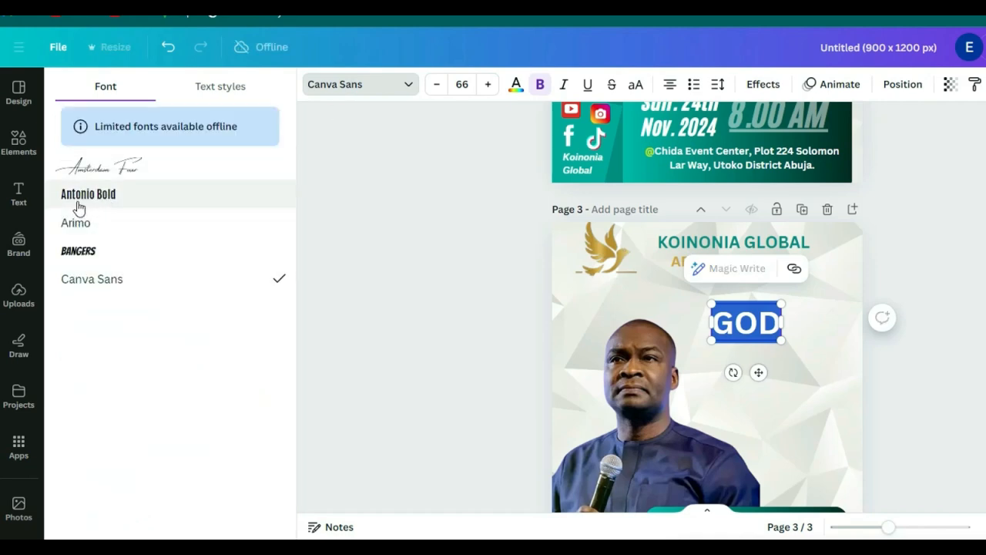
{"action": "left_click", "coordinate": [92, 203]}
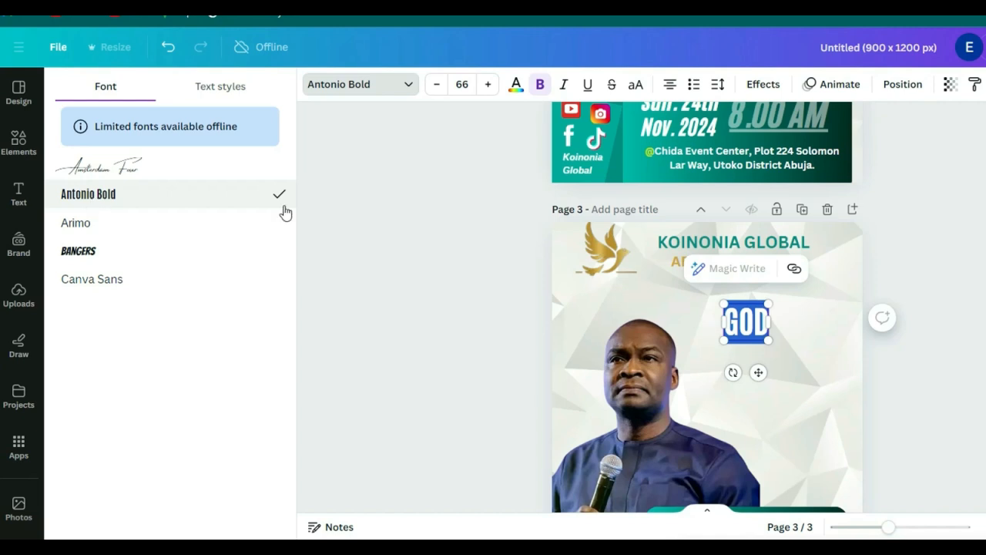
{"action": "left_click", "coordinate": [567, 85]}
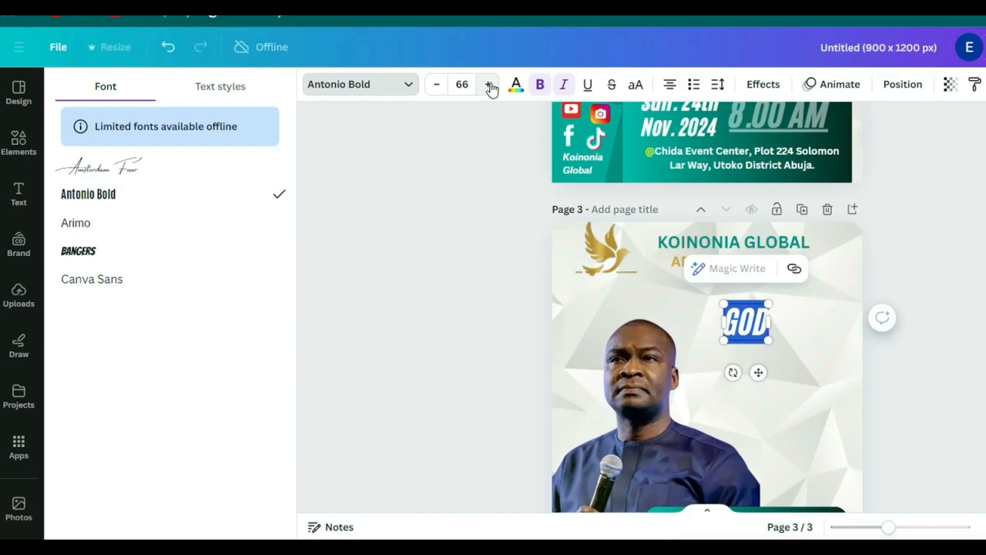
Step: Enlarge the GOD heading on page 3 to font size 100
{"action": "left_click", "coordinate": [488, 84]}
{"action": "left_click", "coordinate": [489, 85]}
{"action": "left_click", "coordinate": [489, 85]}
{"action": "left_click", "coordinate": [488, 85]}
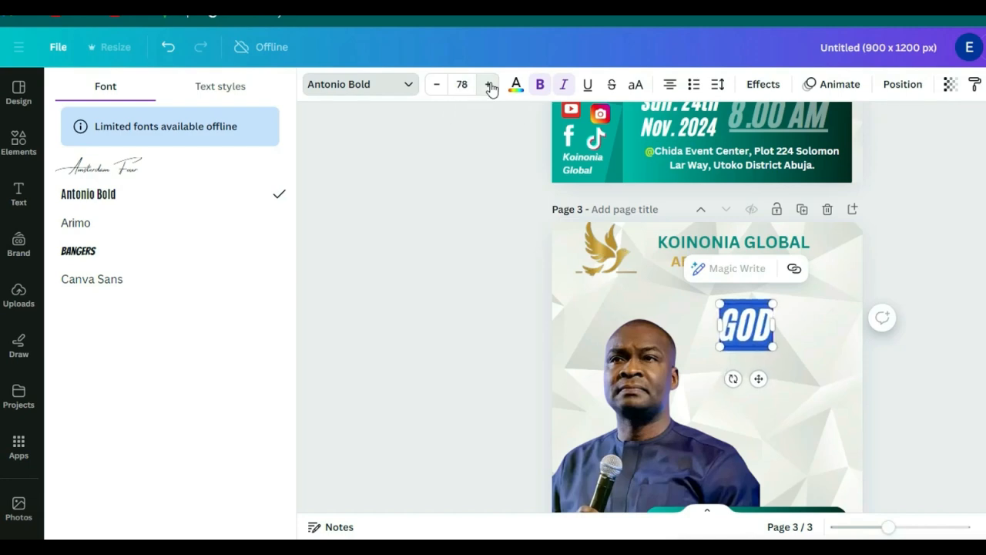
{"action": "left_click", "coordinate": [489, 85]}
{"action": "left_click", "coordinate": [489, 84]}
{"action": "left_click", "coordinate": [489, 85]}
{"action": "left_click", "coordinate": [489, 85]}
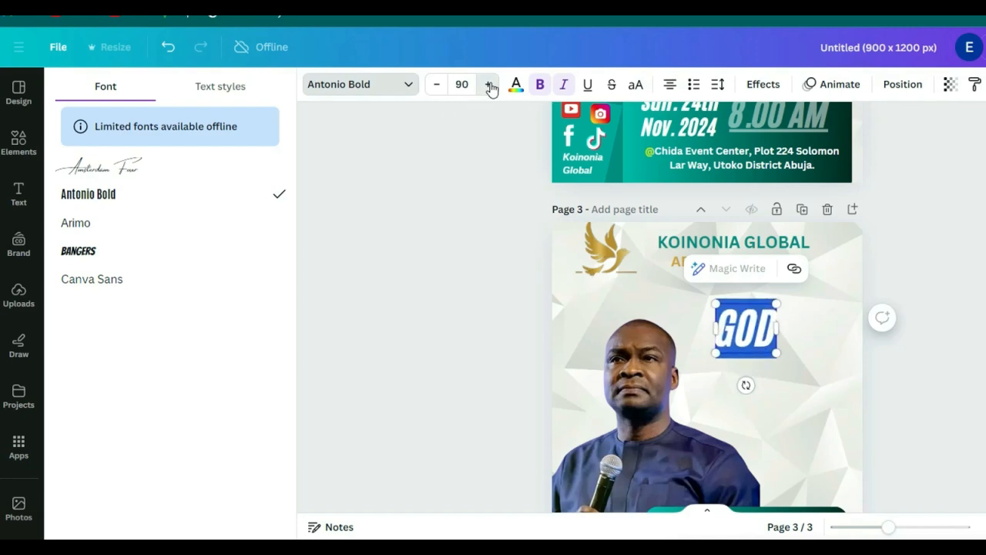
{"action": "left_click", "coordinate": [488, 85]}
{"action": "left_click", "coordinate": [489, 85]}
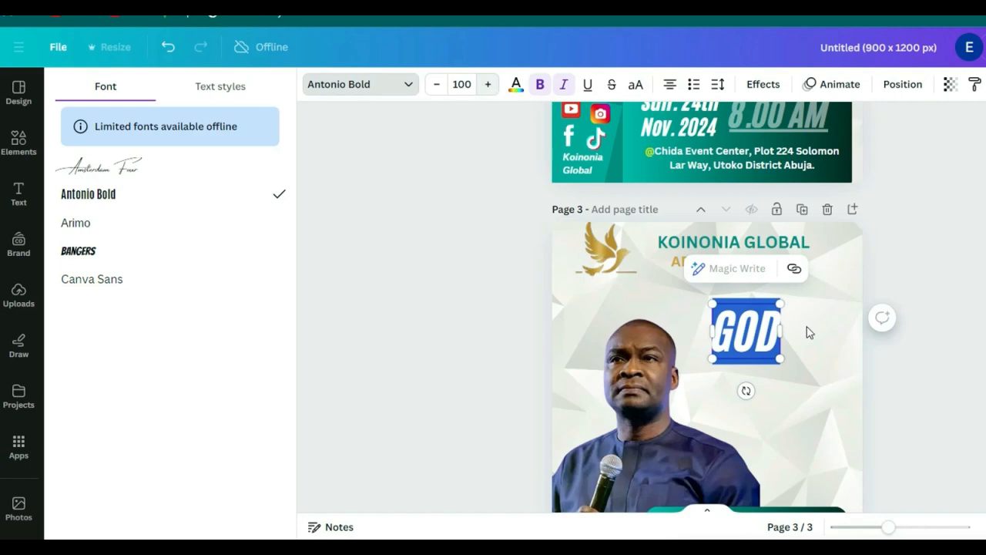
{"action": "key", "text": "Escape"}
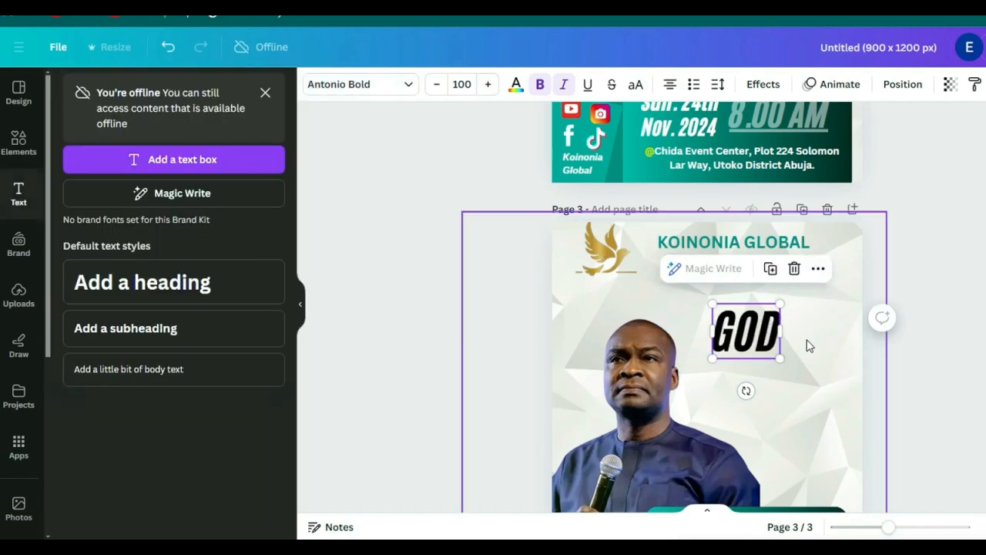
{"action": "left_click", "coordinate": [786, 341]}
{"action": "left_click", "coordinate": [752, 329]}
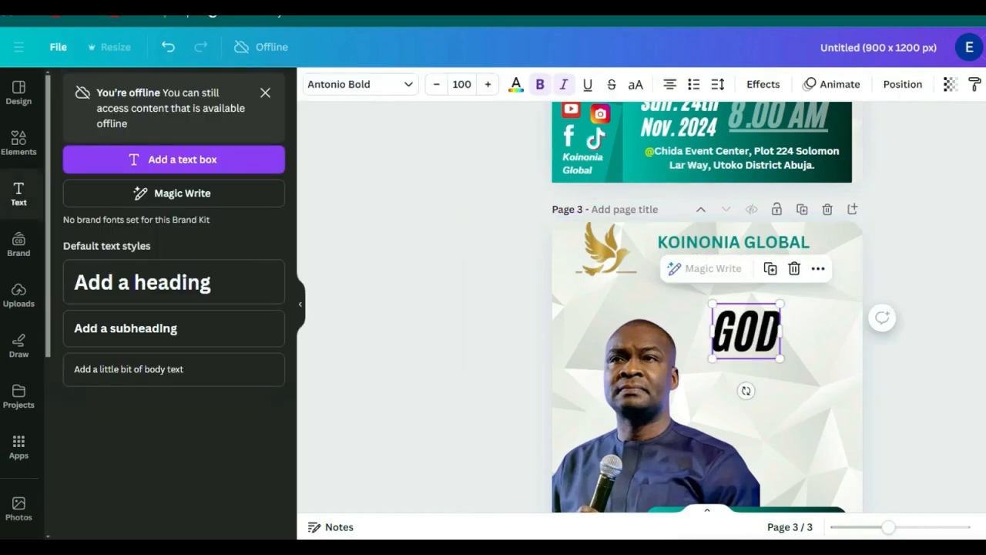
Step: Check the font size of GOD on page 2 and set the page 3 GOD heading to 156
{"action": "scroll", "coordinate": [707, 308], "scroll_direction": "up", "scroll_amount": 5}
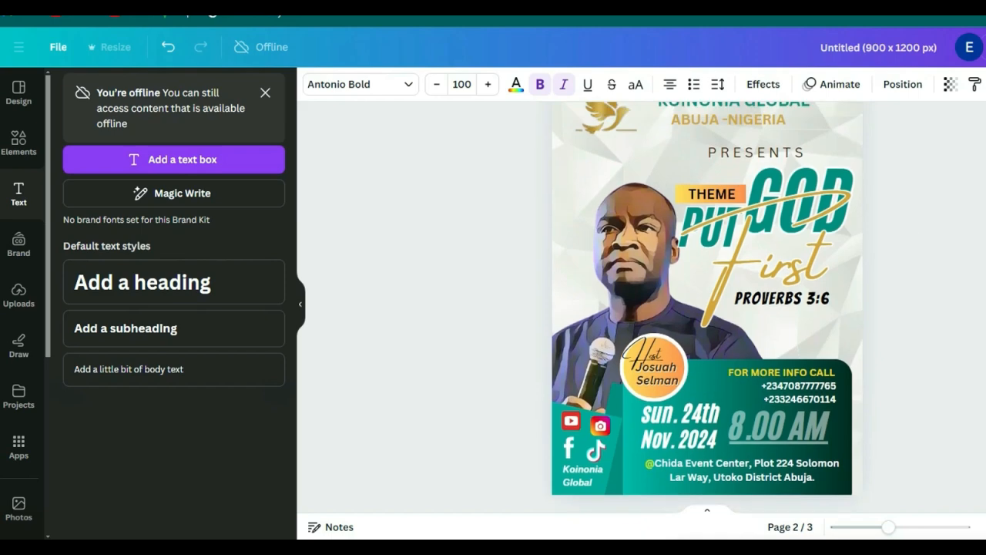
{"action": "left_click", "coordinate": [842, 180]}
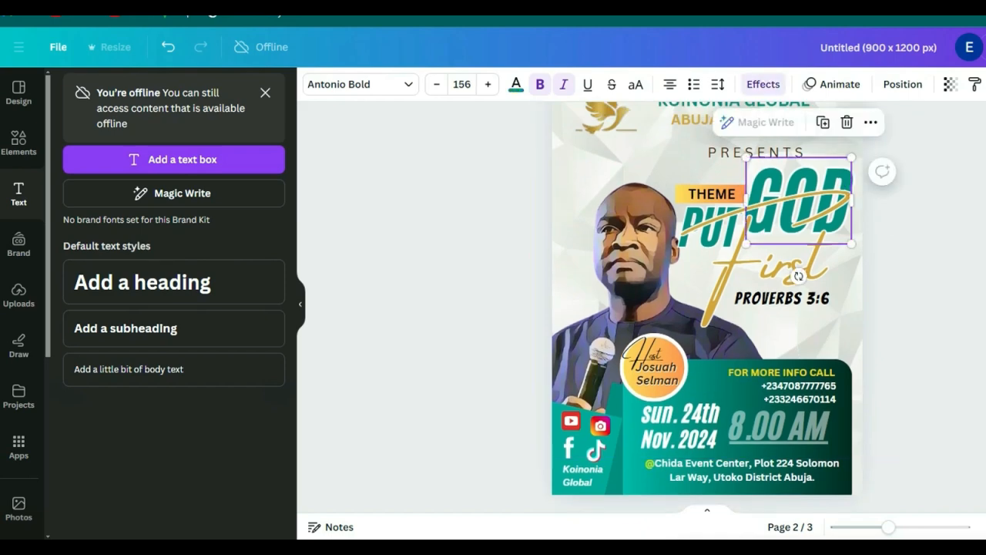
{"action": "scroll", "coordinate": [773, 301], "scroll_direction": "down", "scroll_amount": 5}
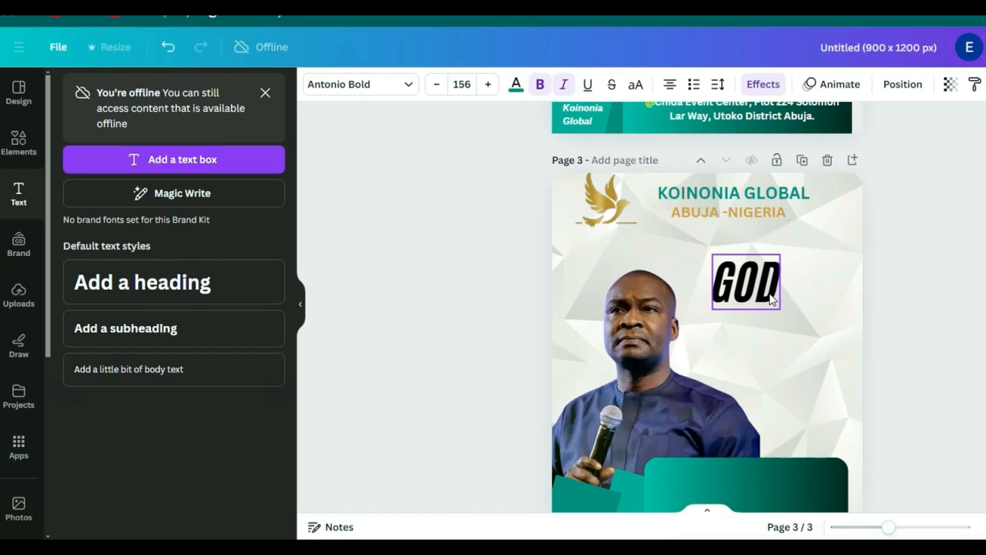
{"action": "left_click", "coordinate": [773, 300]}
{"action": "left_click", "coordinate": [456, 84]}
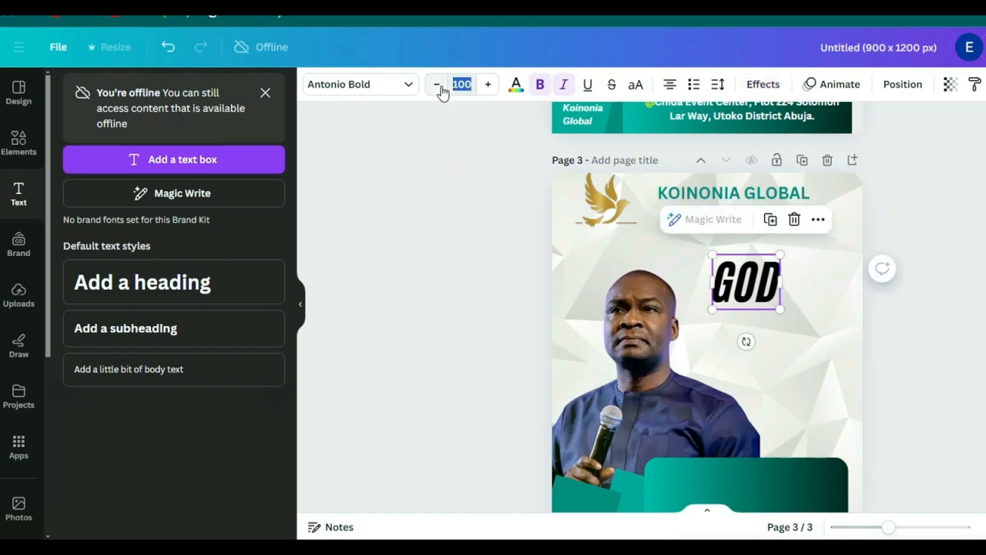
{"action": "type", "text": "156"}
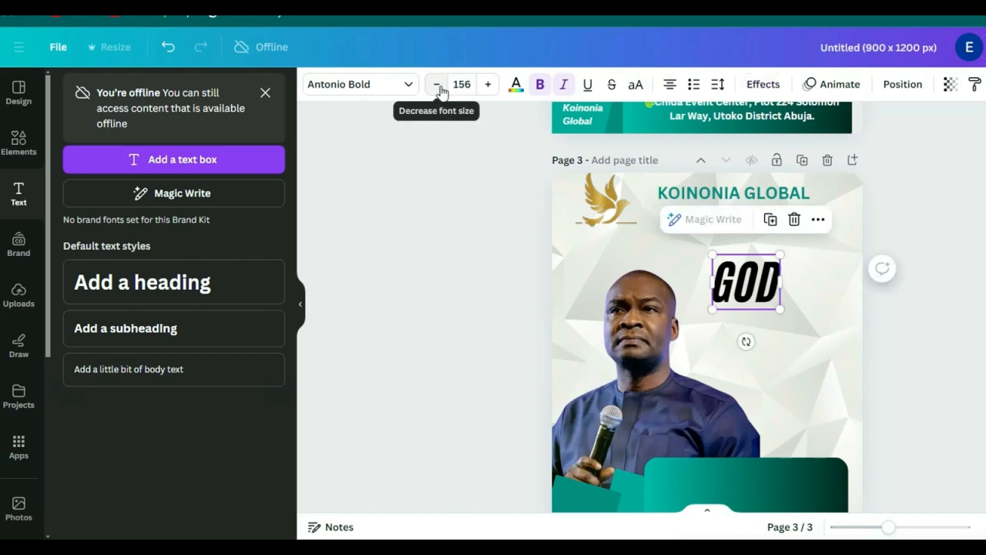
{"action": "key", "text": "Return"}
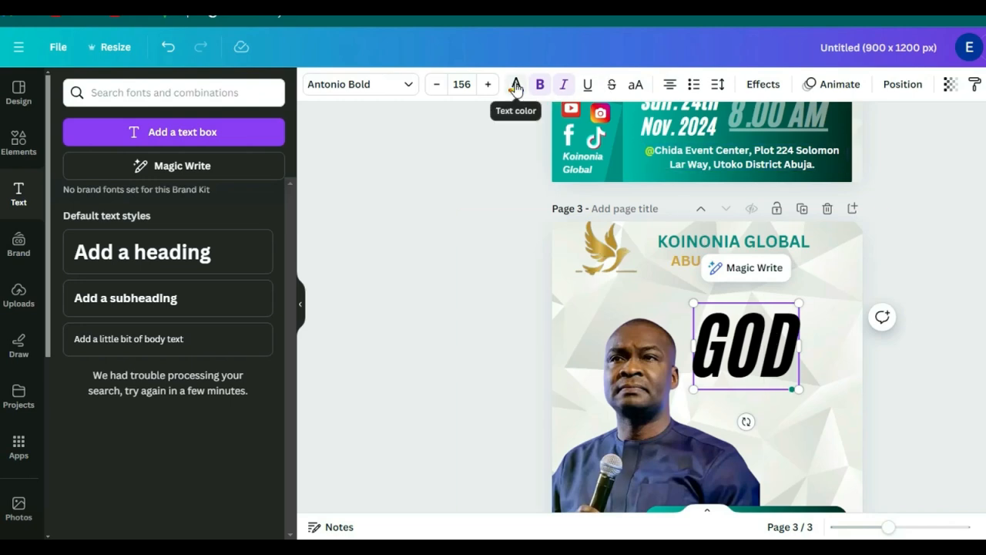
Step: Color the whole GOD heading with the dark teal document color #058d84 and keep its text box selected
{"action": "left_click", "coordinate": [516, 86]}
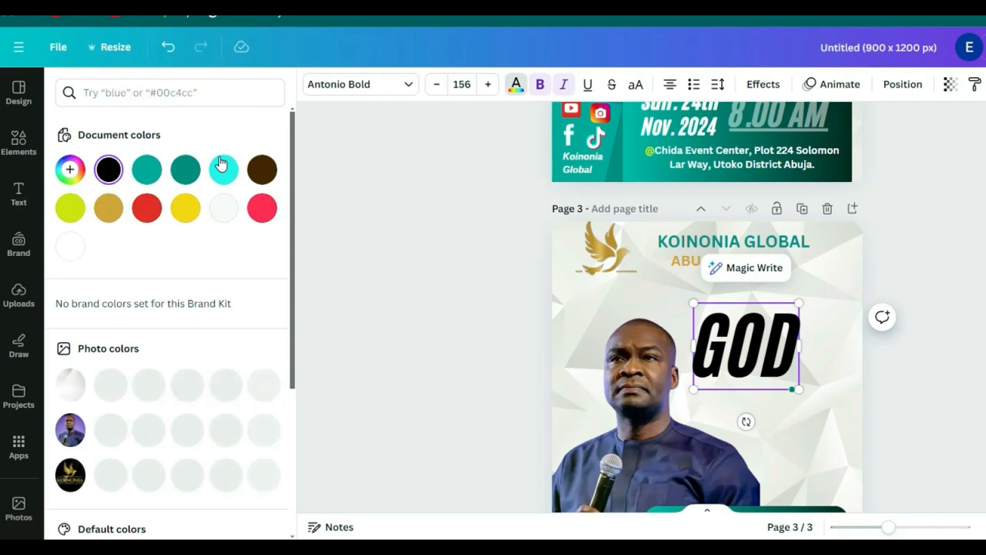
{"action": "left_click", "coordinate": [185, 171]}
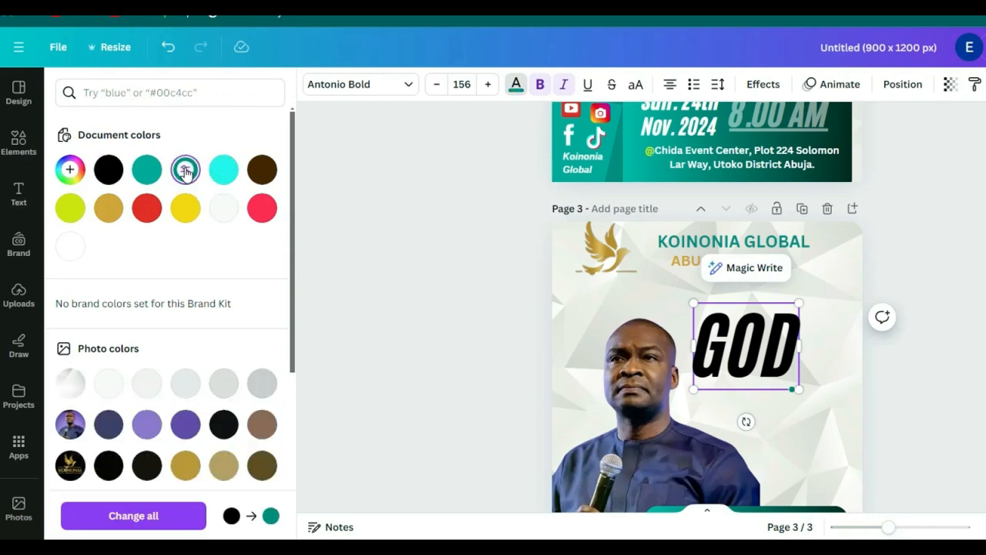
{"action": "double_click", "coordinate": [751, 337]}
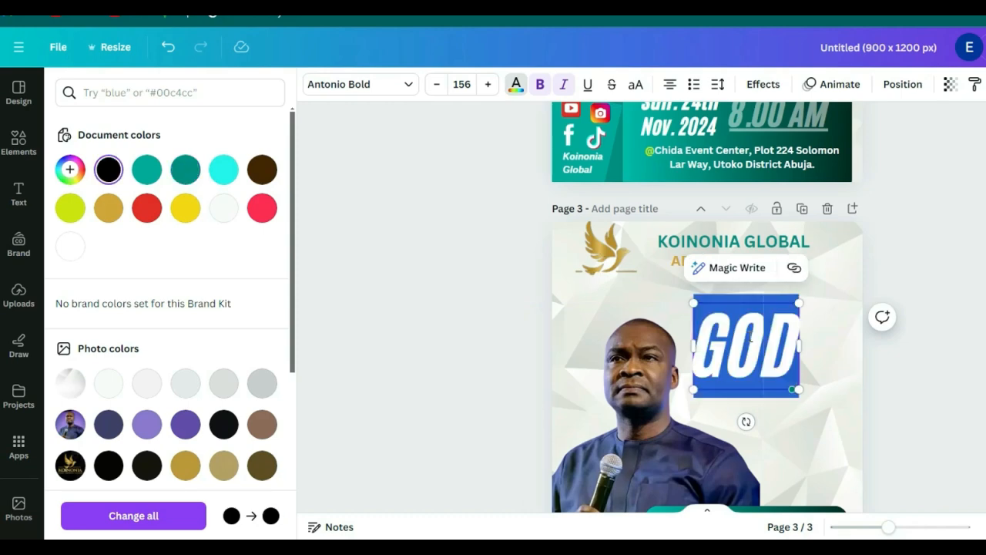
{"action": "left_click", "coordinate": [185, 171]}
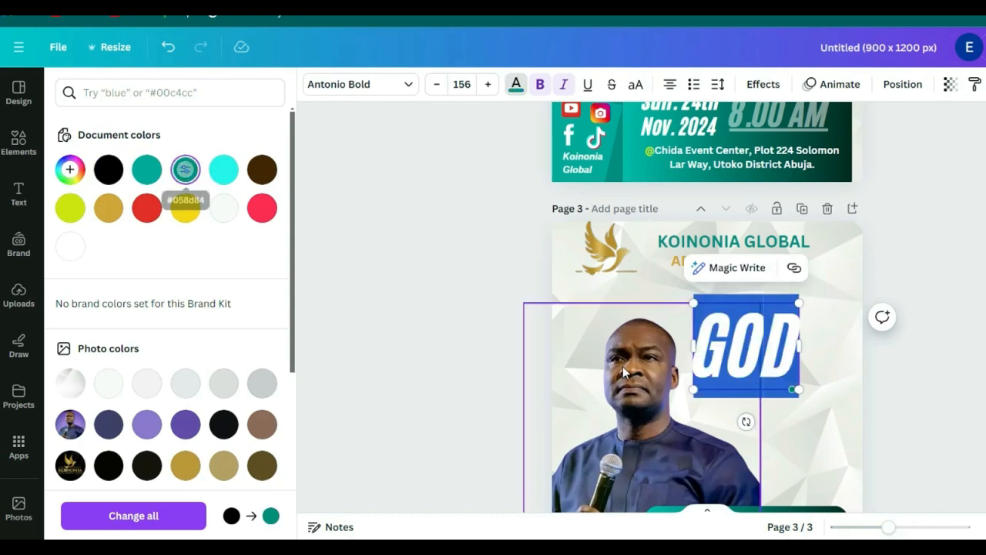
{"action": "left_click", "coordinate": [779, 337]}
{"action": "left_click", "coordinate": [873, 360]}
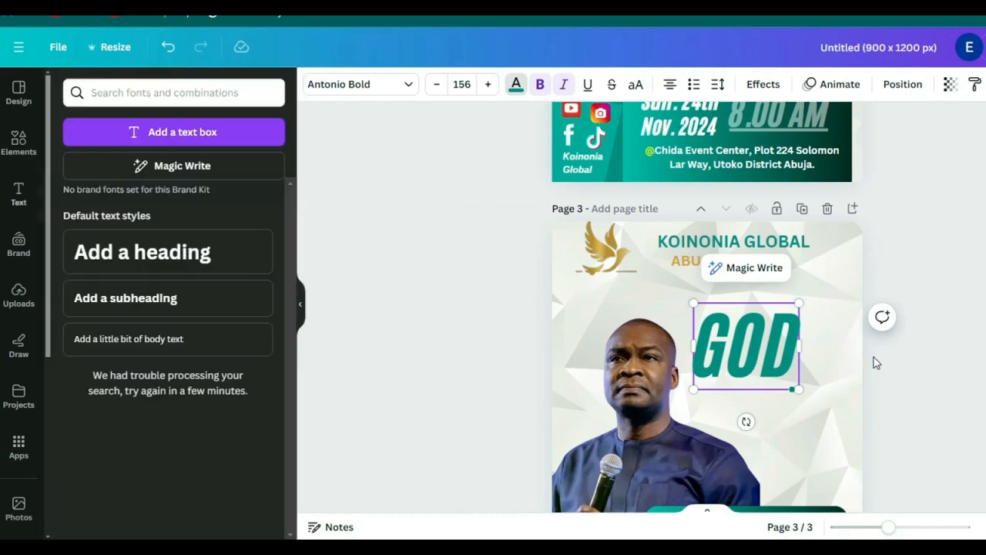
{"action": "left_click", "coordinate": [827, 325]}
{"action": "left_click", "coordinate": [755, 332]}
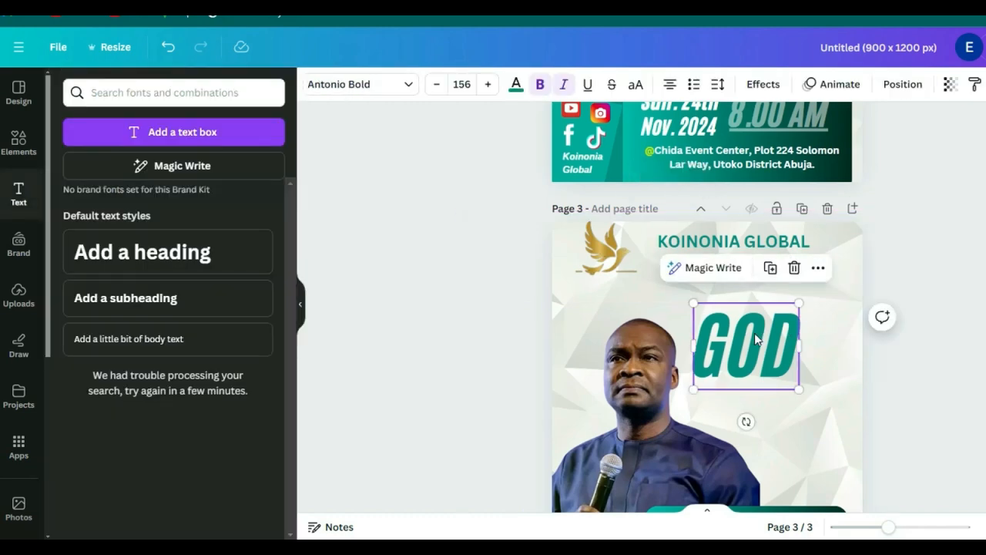
Step: Move the GOD heading on page 3 into the open space beside the speaker's head, clear of the photo
{"action": "mouse_move", "coordinate": [755, 333]}
{"action": "left_mouse_down"}
{"action": "mouse_move", "coordinate": [782, 335]}
{"action": "mouse_move", "coordinate": [771, 336]}
{"action": "left_mouse_up"}
{"action": "scroll", "coordinate": [708, 309], "scroll_direction": "up", "scroll_amount": 5}
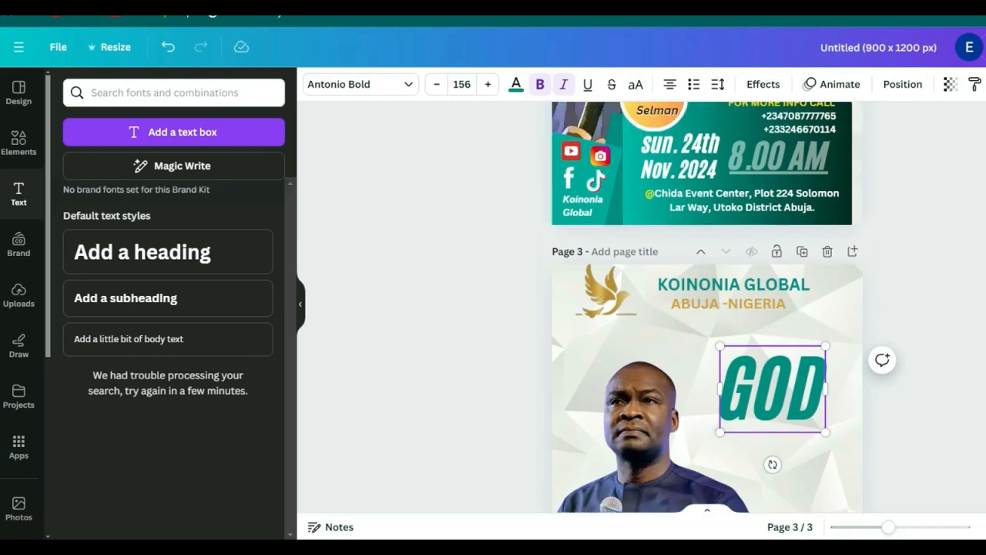
{"action": "scroll", "coordinate": [707, 309], "scroll_direction": "down", "scroll_amount": 5}
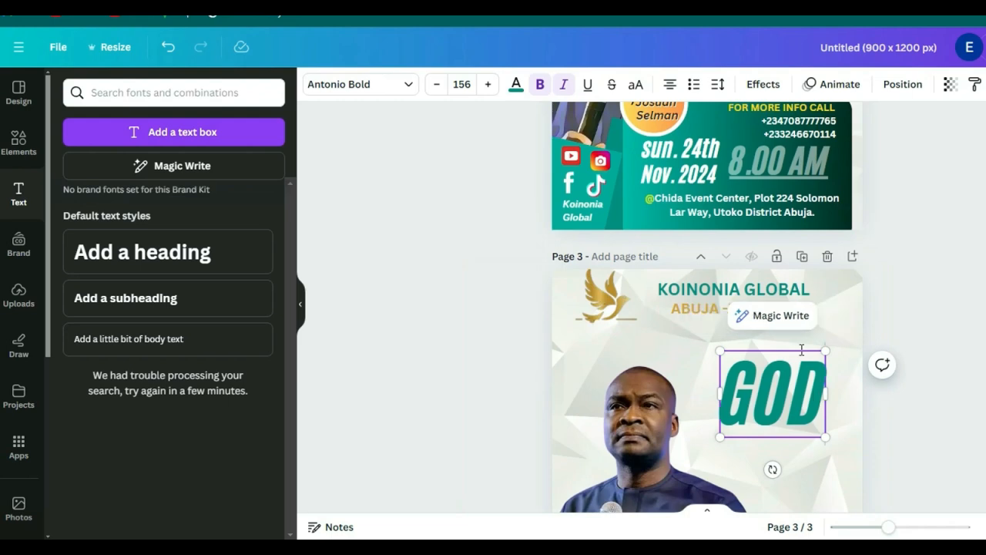
Step: Apply an Outline effect to the GOD heading in white with a thickness of 50
{"action": "left_click", "coordinate": [759, 86]}
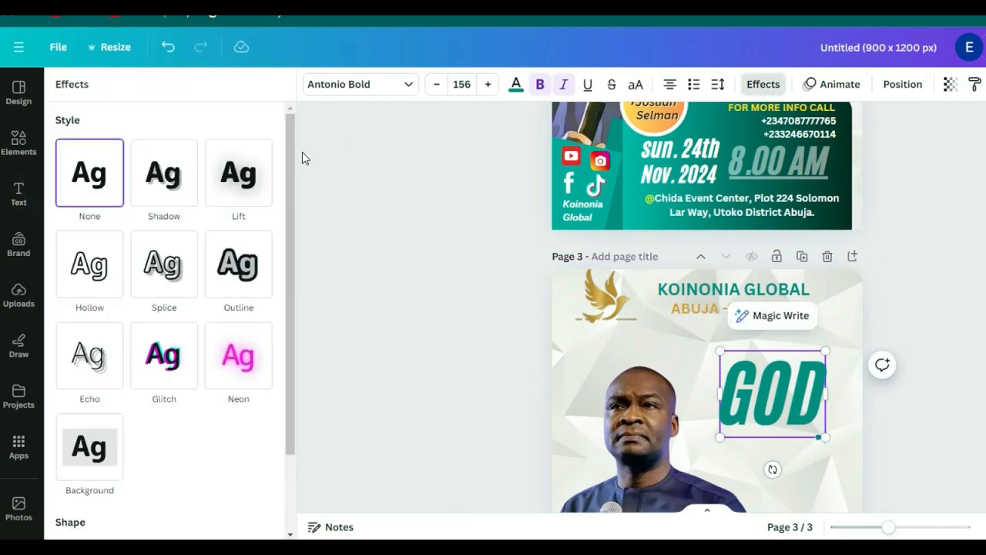
{"action": "left_click", "coordinate": [242, 273]}
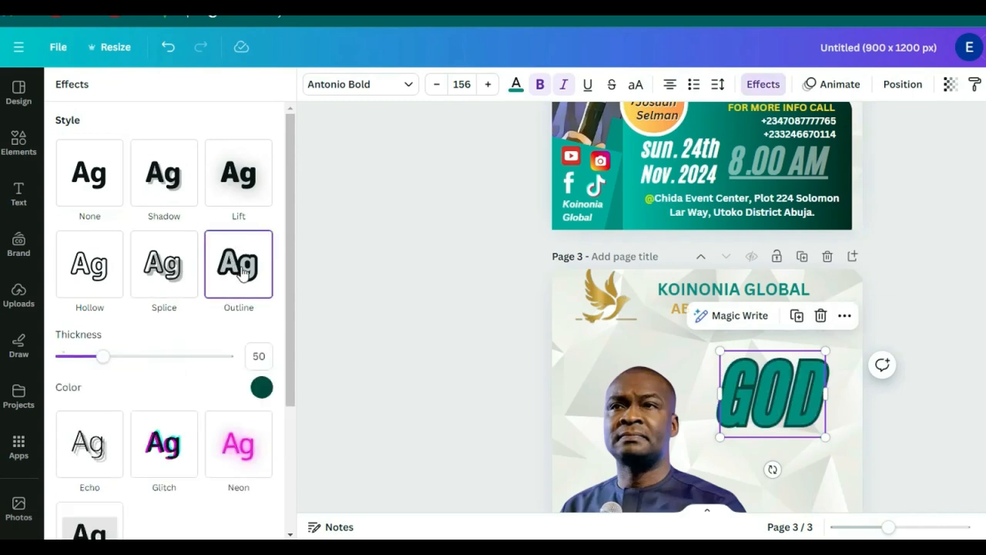
{"action": "left_click", "coordinate": [262, 388]}
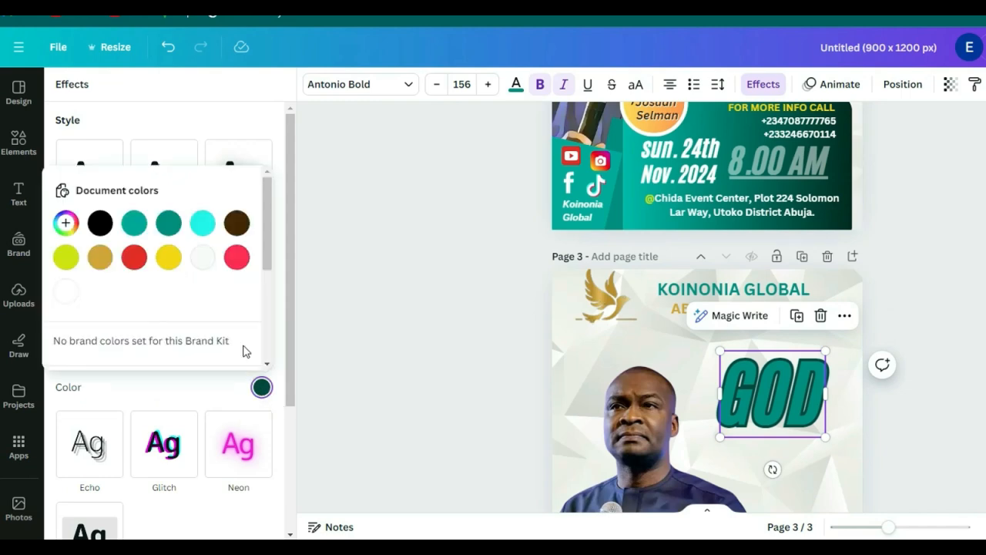
{"action": "left_click", "coordinate": [66, 293]}
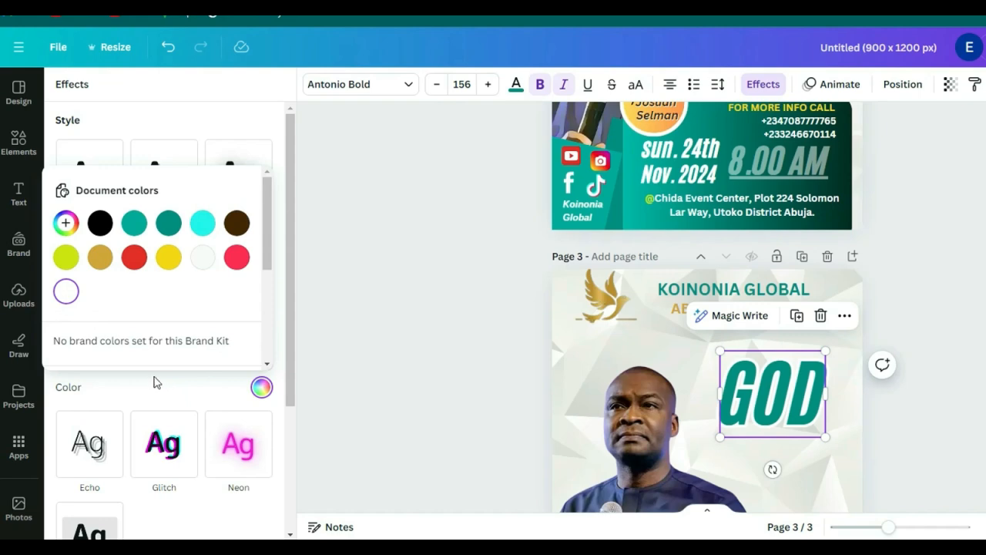
{"action": "left_click", "coordinate": [259, 122]}
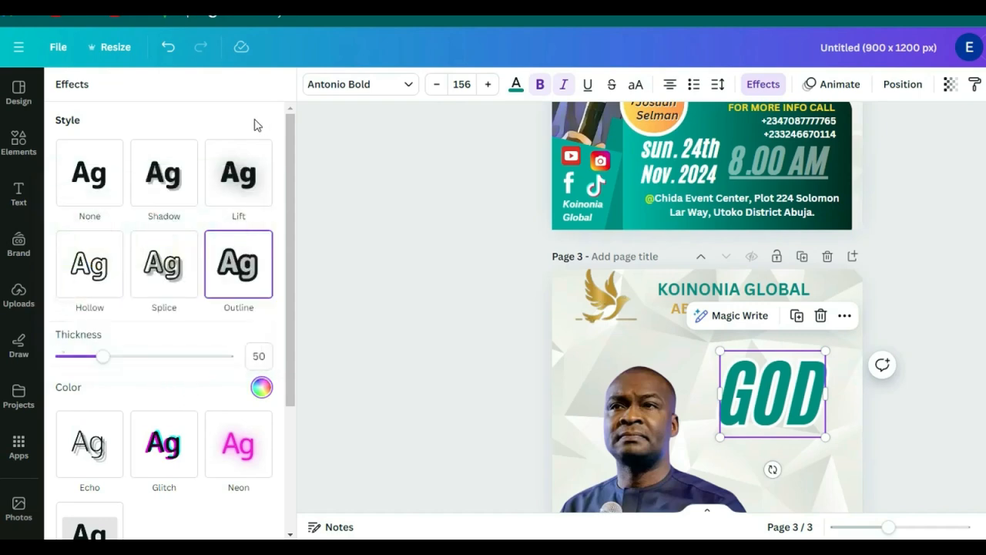
{"action": "mouse_move", "coordinate": [106, 357]}
{"action": "left_mouse_down"}
{"action": "mouse_move", "coordinate": [95, 359]}
{"action": "mouse_move", "coordinate": [104, 369]}
{"action": "left_mouse_up"}
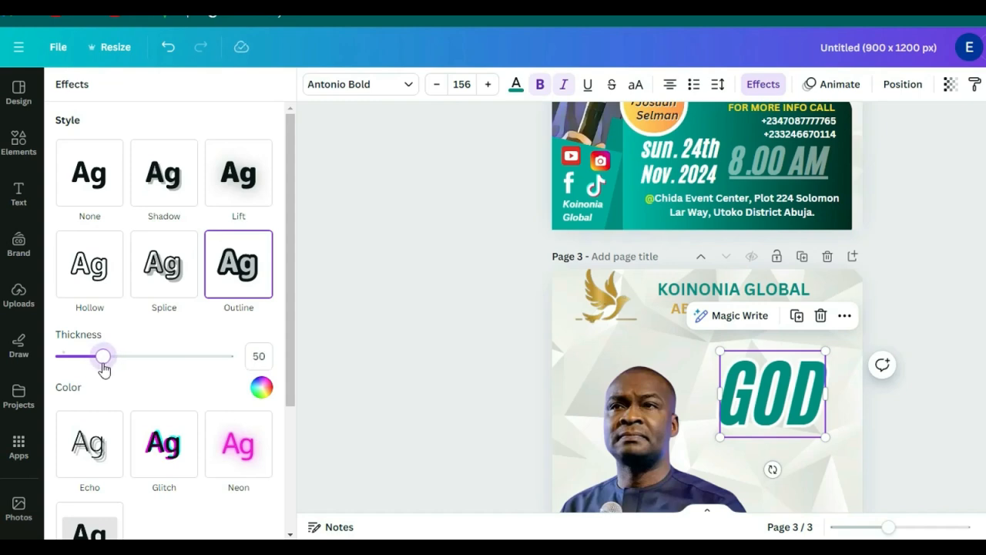
{"action": "left_click", "coordinate": [789, 391]}
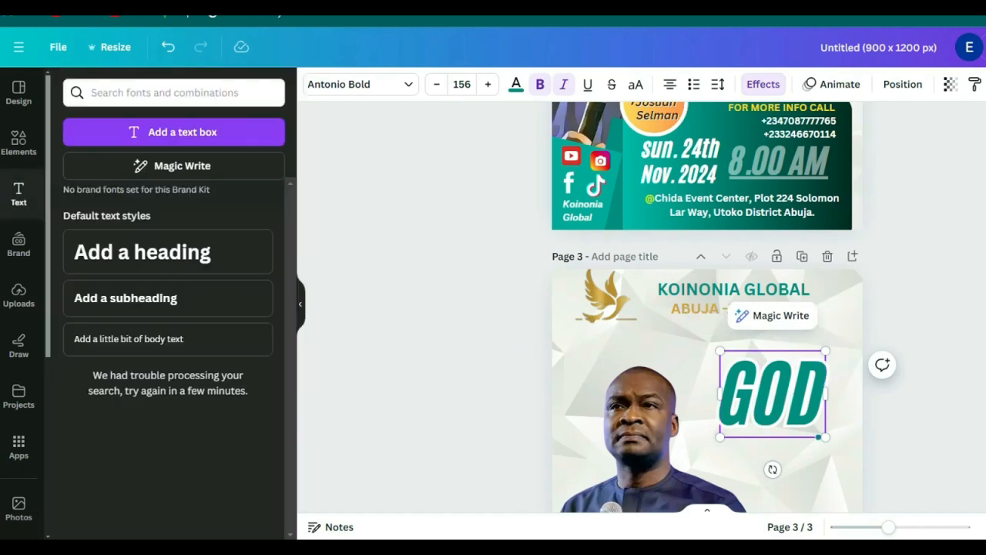
Step: Shift the speaker photo on page 3 slightly toward the page's left edge, away from the GOD heading
{"action": "scroll", "coordinate": [707, 308], "scroll_direction": "down", "scroll_amount": 2}
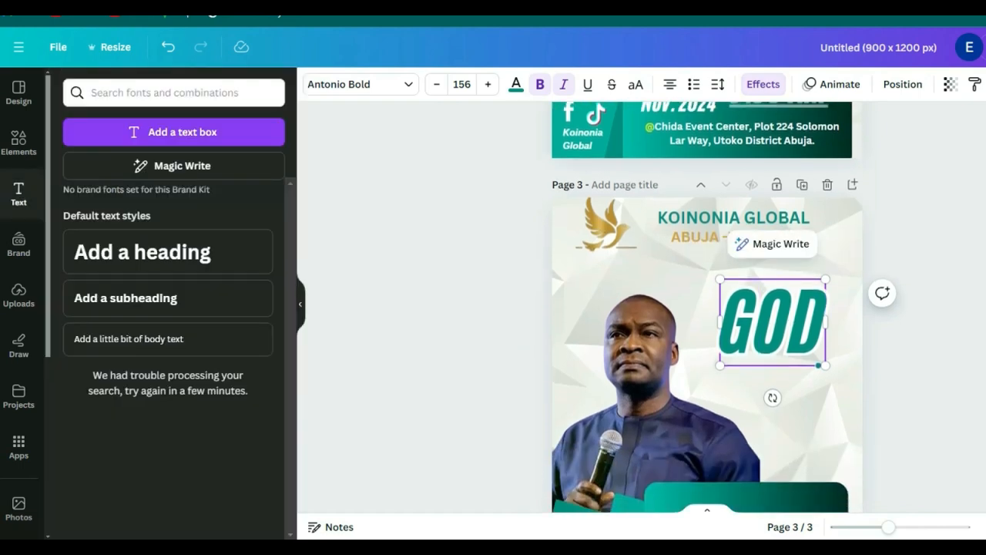
{"action": "left_click_drag", "start_coordinate": [677, 427], "coordinate": [654, 430]}
{"action": "left_click", "coordinate": [917, 370]}
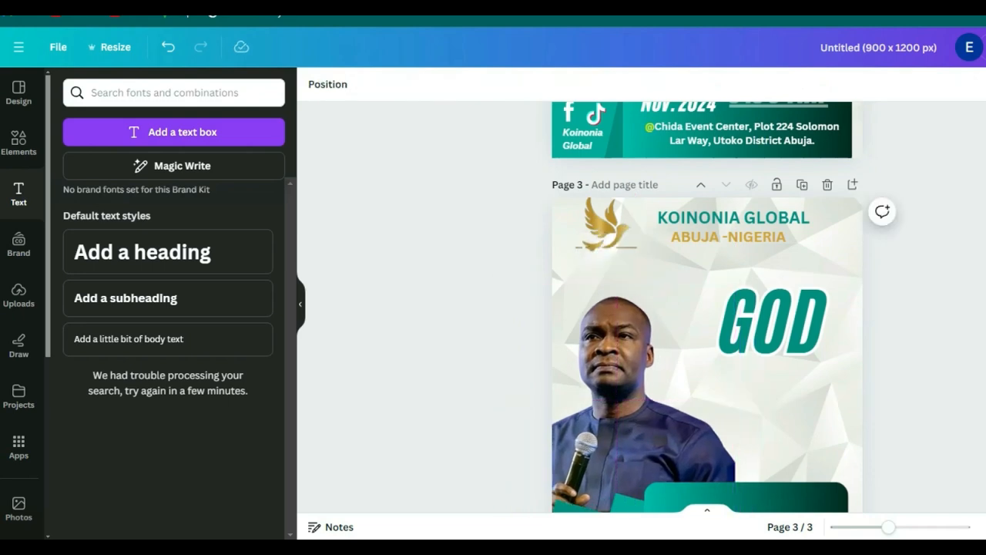
{"action": "right_click", "coordinate": [917, 320]}
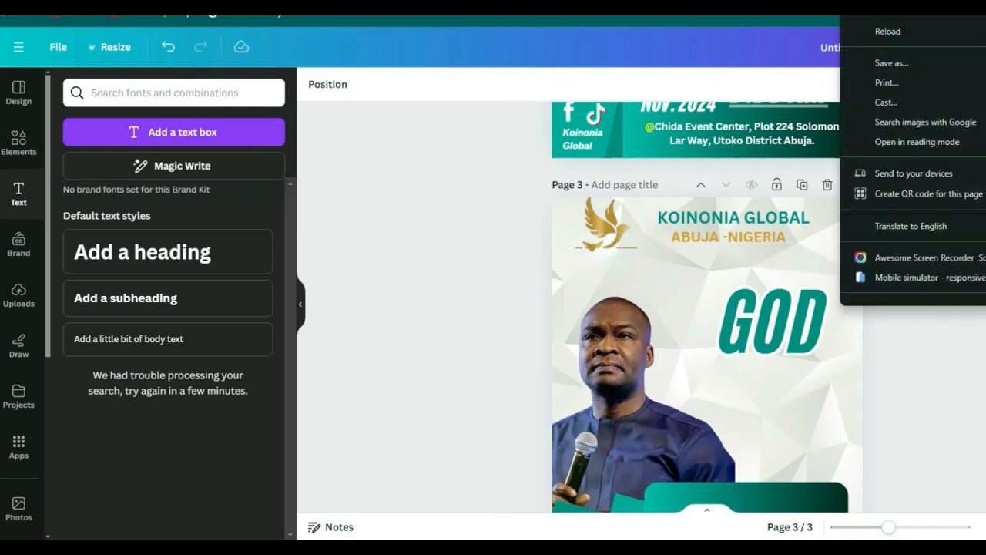
{"action": "left_click", "coordinate": [917, 339]}
Step: Compare with the page 2 layout and move the page 3 GOD heading closer to the page's right edge
{"action": "scroll", "coordinate": [918, 339], "scroll_direction": "up", "scroll_amount": 1}
{"action": "scroll", "coordinate": [708, 309], "scroll_direction": "up", "scroll_amount": 5}
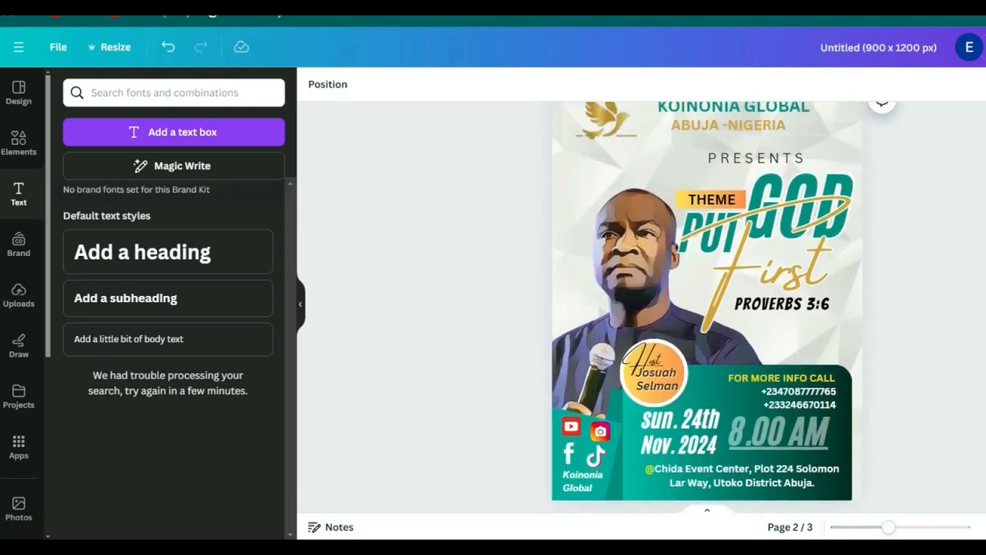
{"action": "scroll", "coordinate": [707, 308], "scroll_direction": "down", "scroll_amount": 4}
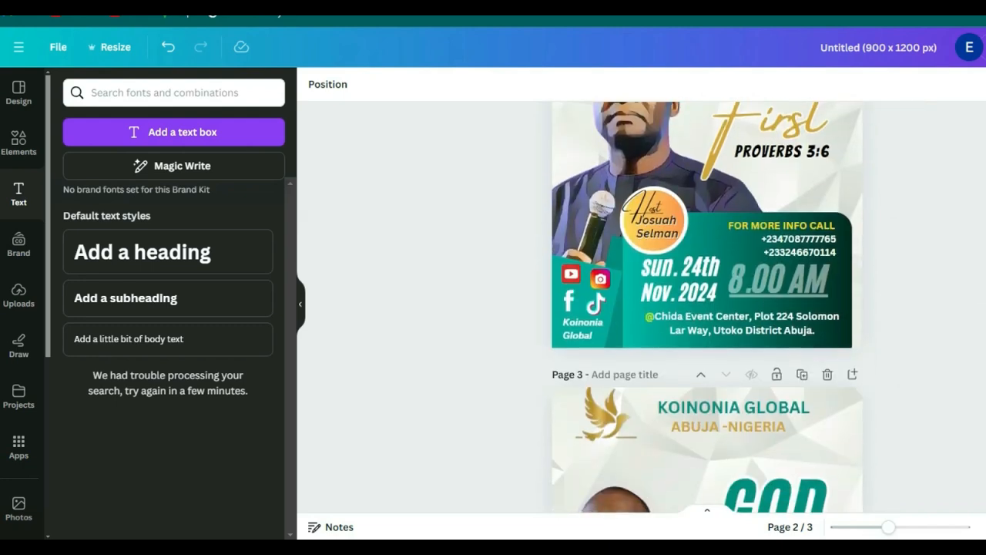
{"action": "scroll", "coordinate": [707, 308], "scroll_direction": "down", "scroll_amount": 2}
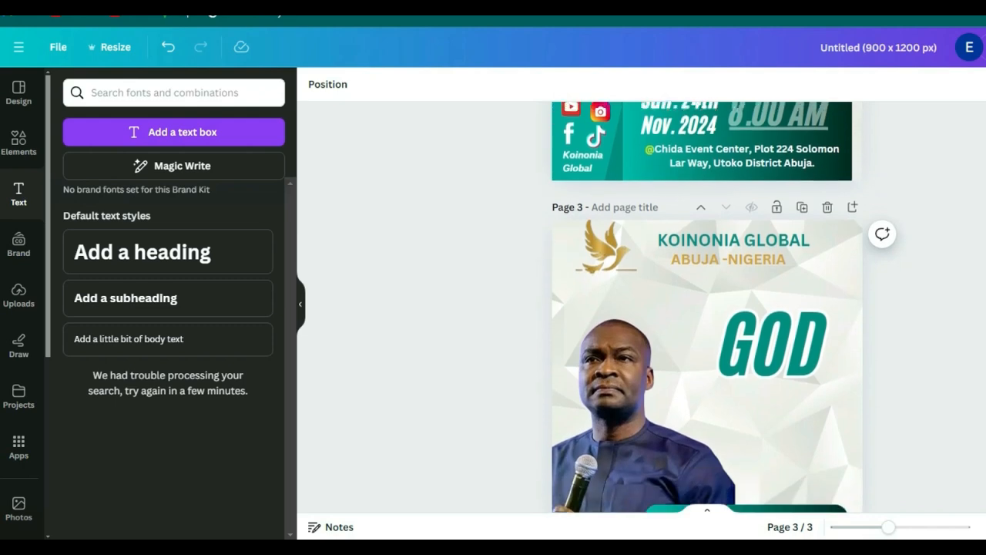
{"action": "left_click", "coordinate": [767, 322]}
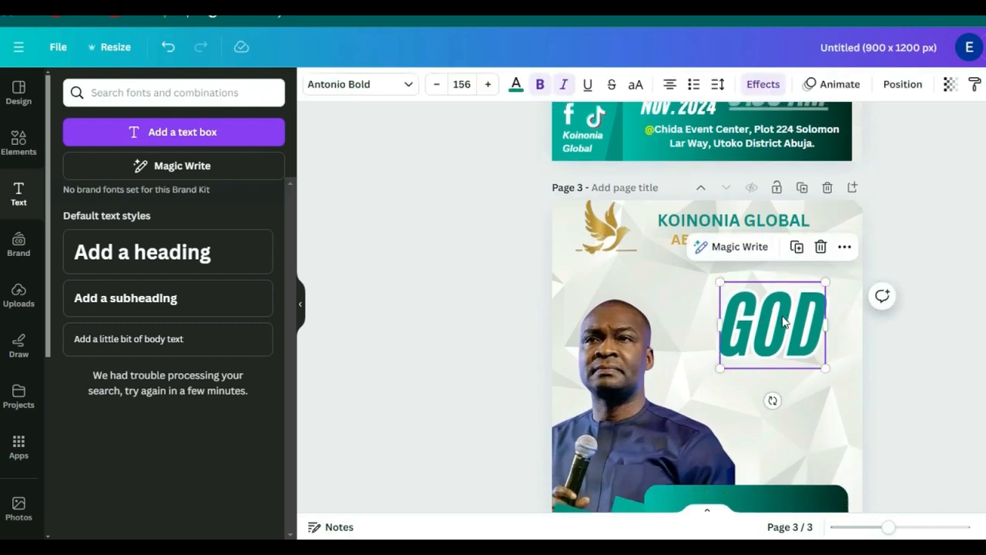
{"action": "left_click_drag", "start_coordinate": [785, 322], "coordinate": [808, 323]}
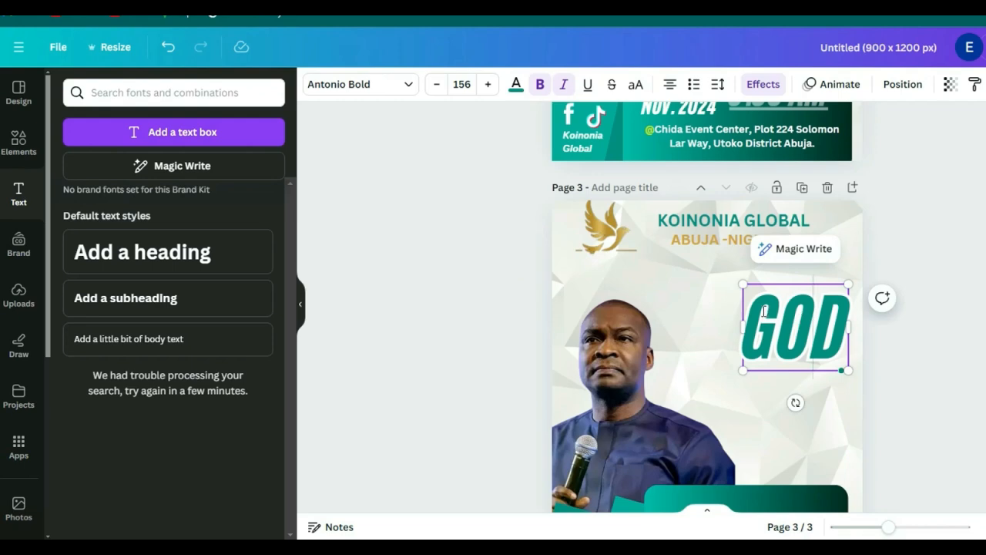
{"action": "left_click", "coordinate": [973, 364]}
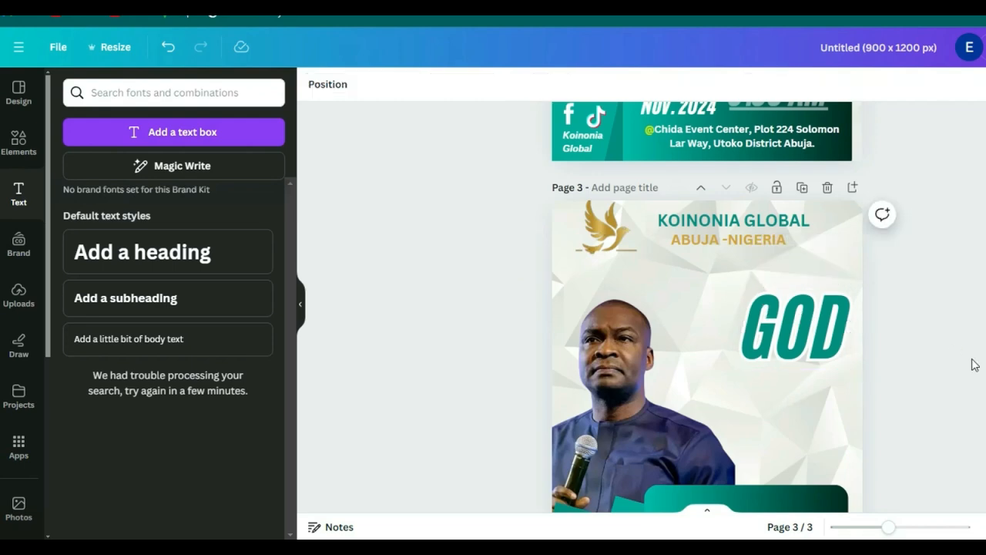
Step: Duplicate the GOD heading, place the copy between the speaker and the original, and change its text to PUT
{"action": "left_click", "coordinate": [796, 332]}
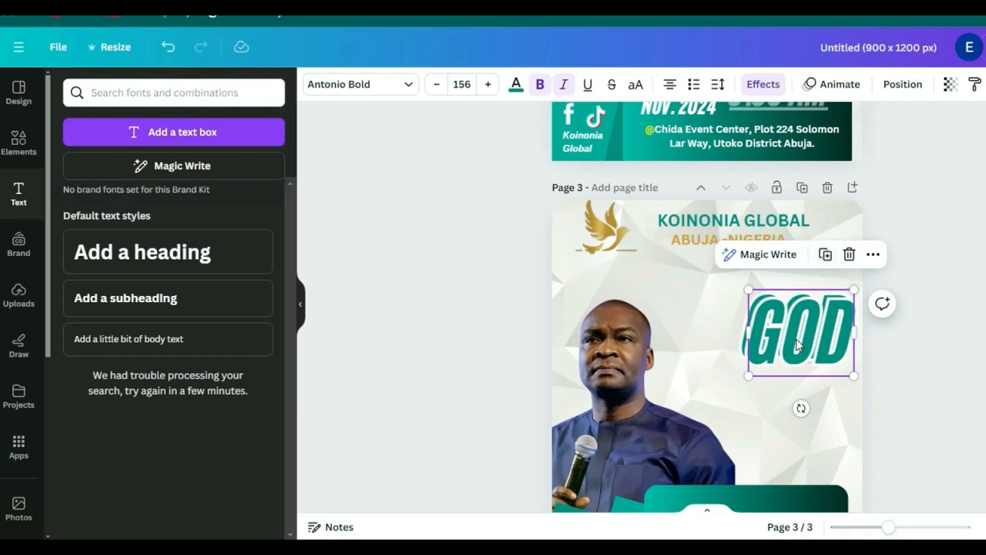
{"action": "left_click", "coordinate": [818, 252]}
{"action": "left_click_drag", "start_coordinate": [797, 331], "coordinate": [697, 337]}
{"action": "double_click", "coordinate": [699, 339]}
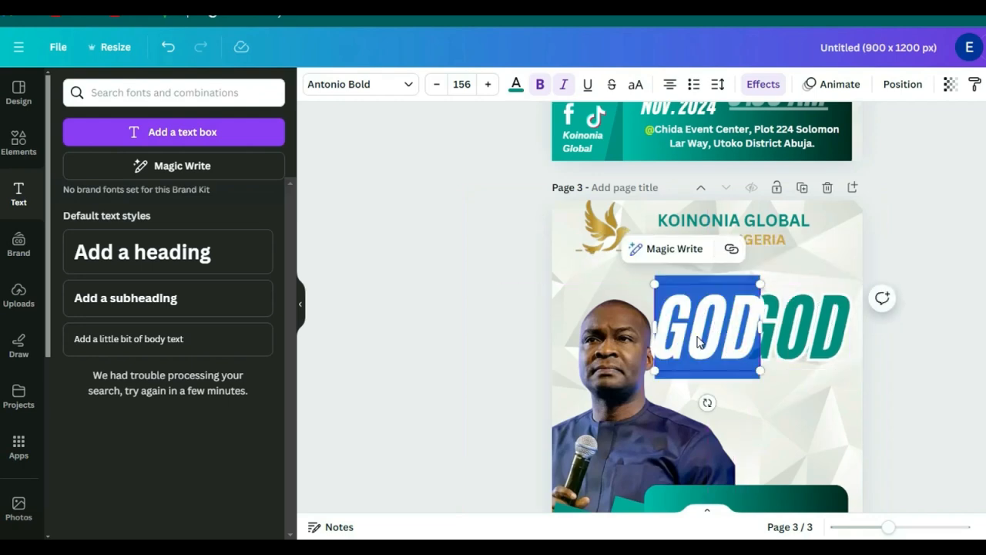
{"action": "type", "text": "PUT"}
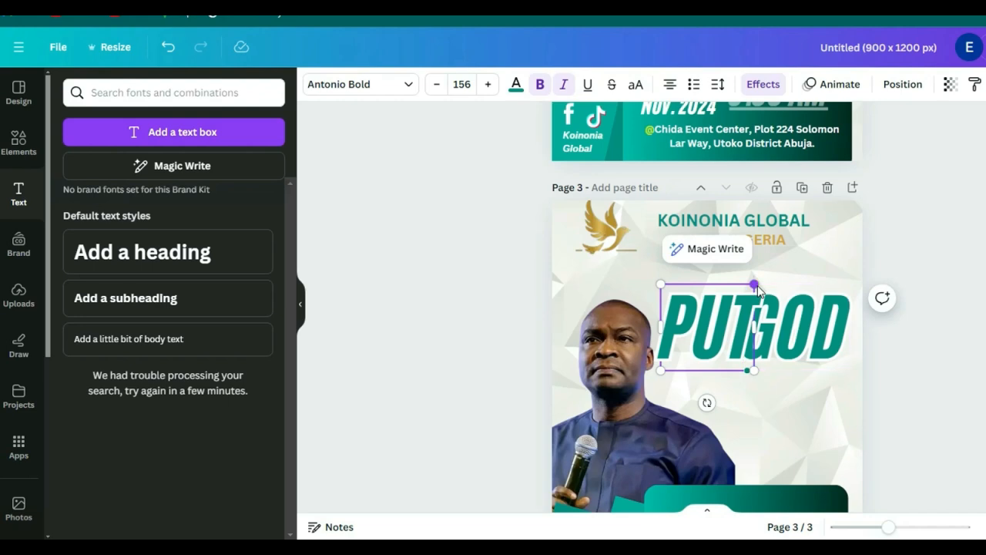
Step: Shrink the PUT text to font size 78 and place it directly before the GOD heading
{"action": "left_click_drag", "start_coordinate": [745, 298], "coordinate": [715, 332]}
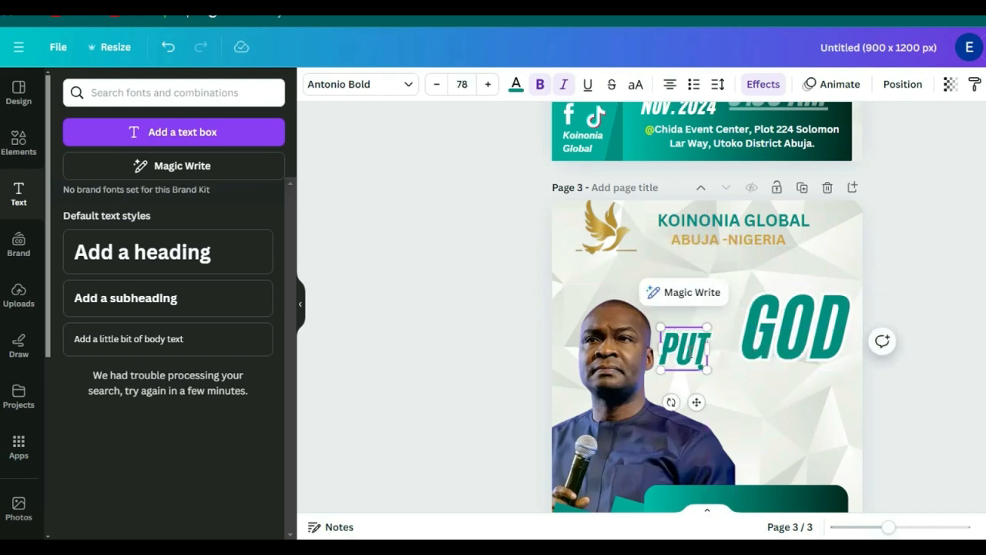
{"action": "left_click", "coordinate": [852, 347]}
{"action": "left_click", "coordinate": [680, 360]}
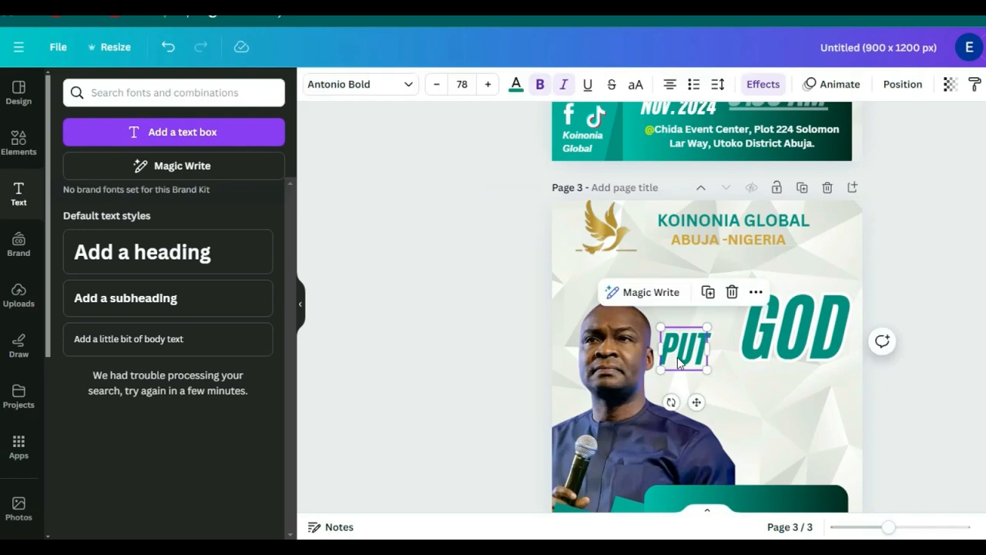
{"action": "left_click_drag", "start_coordinate": [680, 361], "coordinate": [702, 356]}
{"action": "left_click", "coordinate": [935, 361]}
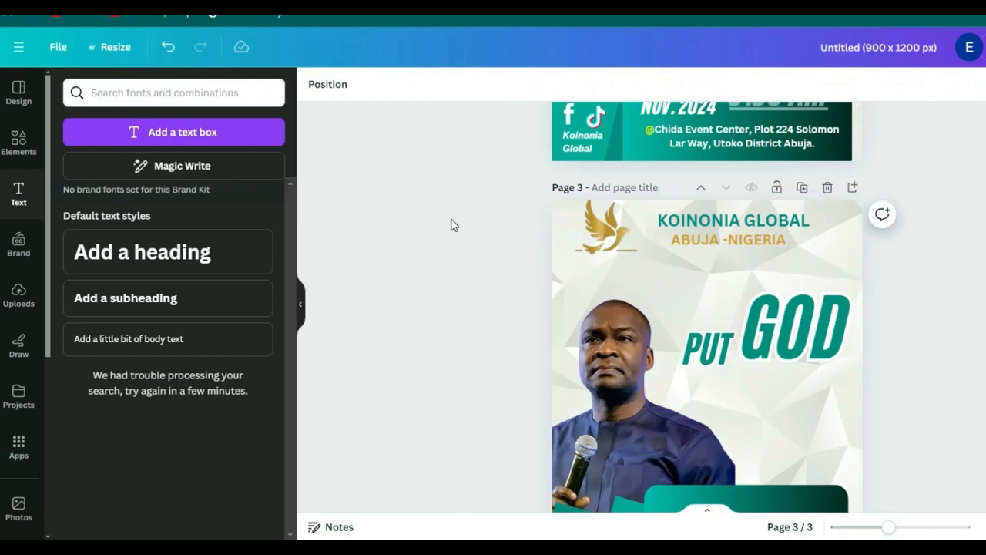
Step: Add the recently used square shape from the elements library to page 3
{"action": "left_click", "coordinate": [17, 144]}
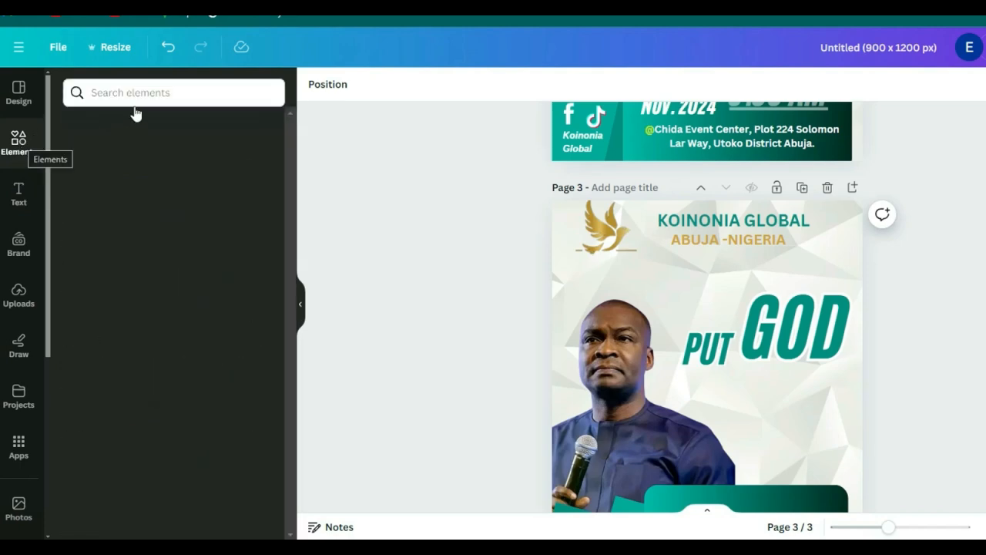
{"action": "left_click", "coordinate": [124, 96]}
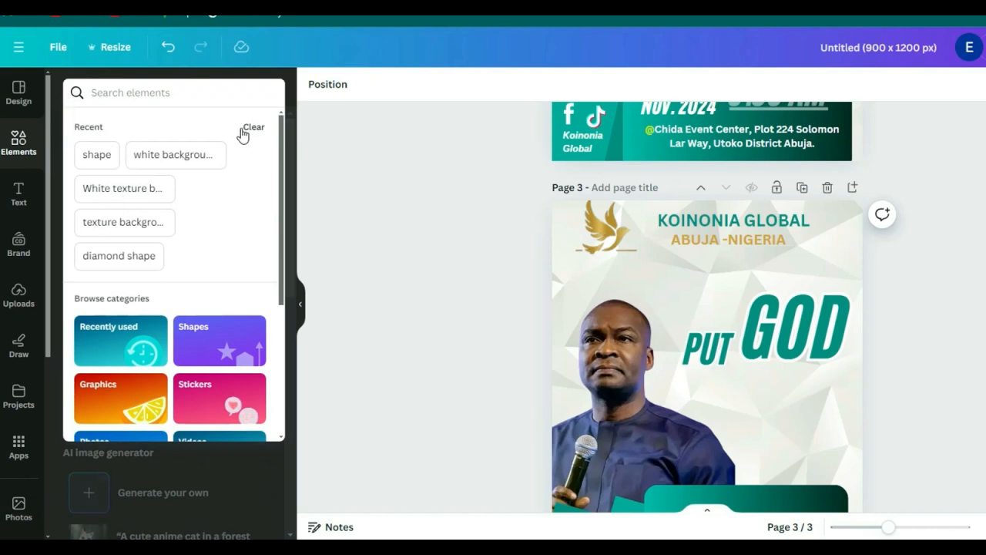
{"action": "left_click", "coordinate": [163, 98]}
{"action": "left_click", "coordinate": [157, 97]}
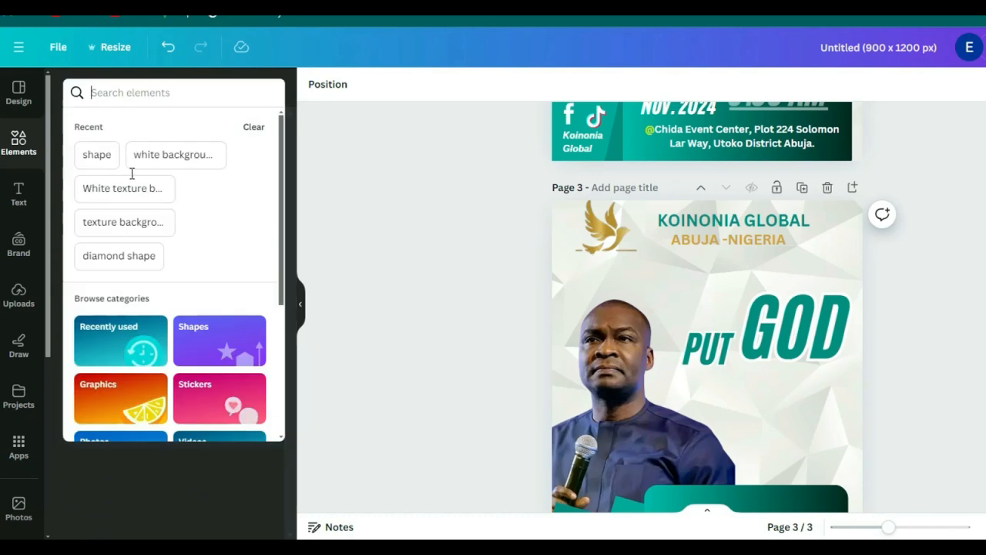
{"action": "left_click", "coordinate": [137, 90]}
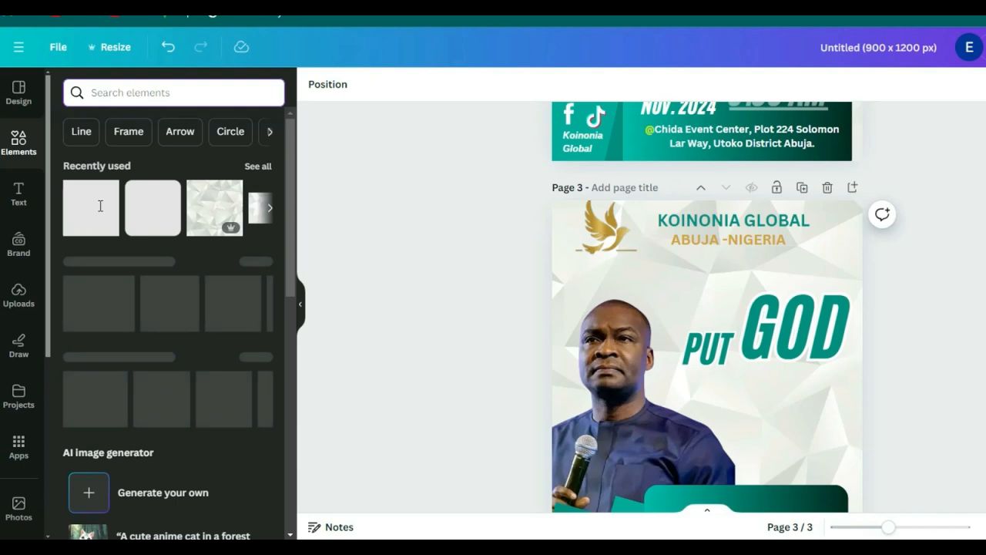
{"action": "left_click", "coordinate": [100, 206]}
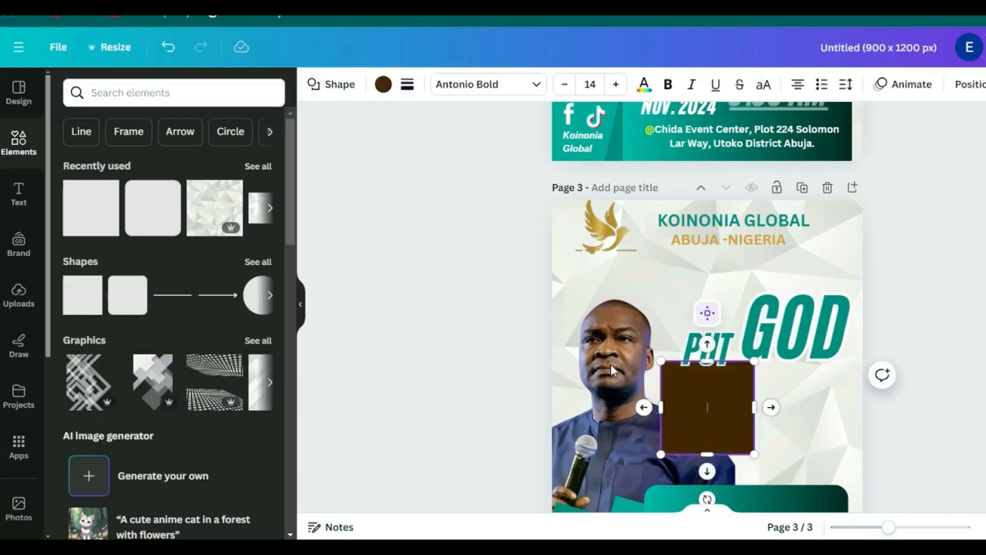
Step: Move the brown square above PUT and resize it into a small horizontal bar beside the GOD heading
{"action": "double_click", "coordinate": [702, 409]}
{"action": "left_click_drag", "start_coordinate": [698, 413], "coordinate": [656, 299]}
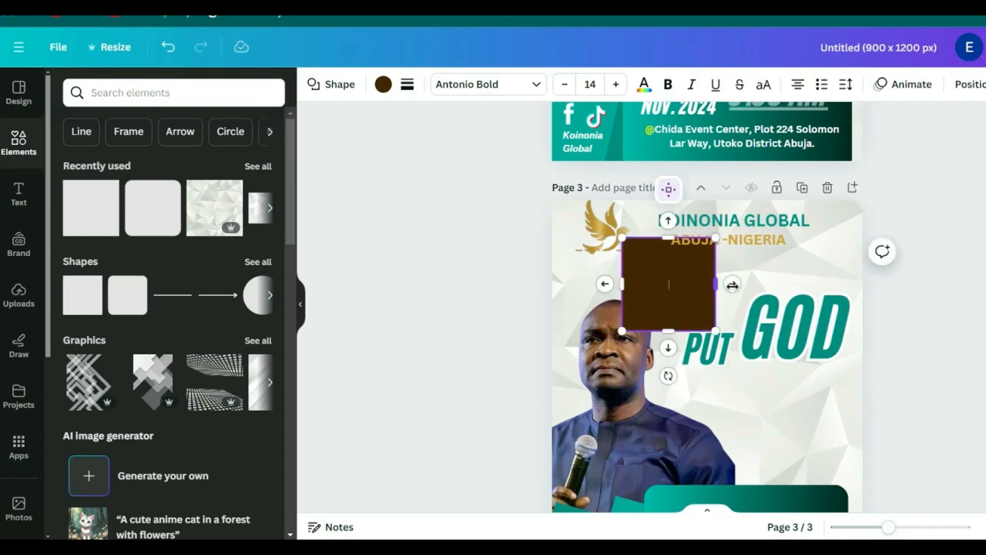
{"action": "left_click_drag", "start_coordinate": [716, 286], "coordinate": [757, 285]}
{"action": "double_click", "coordinate": [698, 244]}
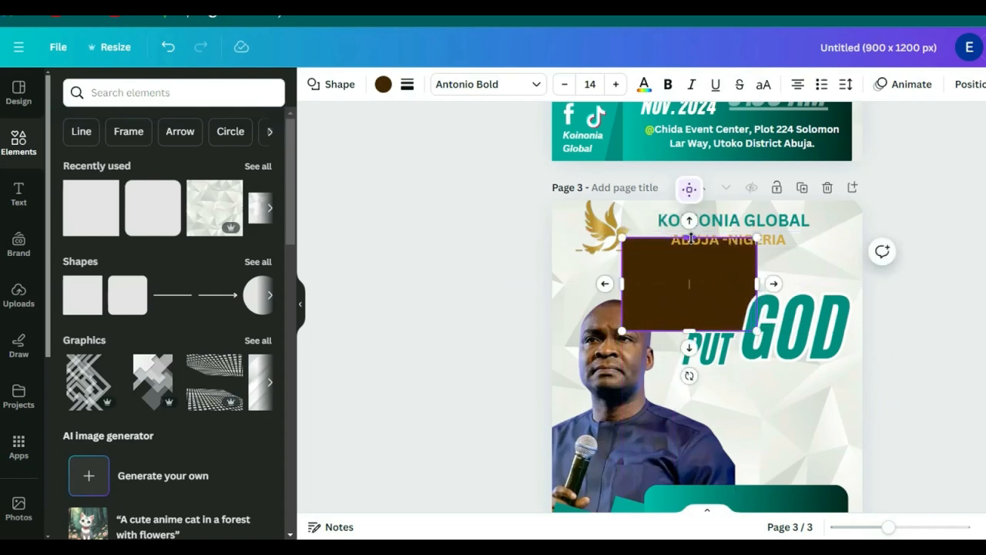
{"action": "left_click_drag", "start_coordinate": [692, 276], "coordinate": [694, 294]}
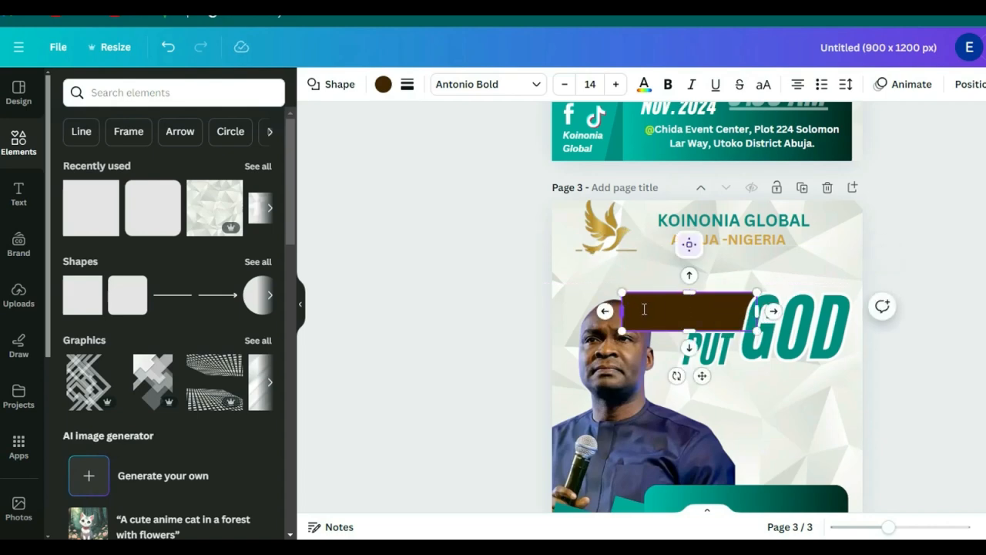
{"action": "left_click_drag", "start_coordinate": [625, 312], "coordinate": [662, 312]}
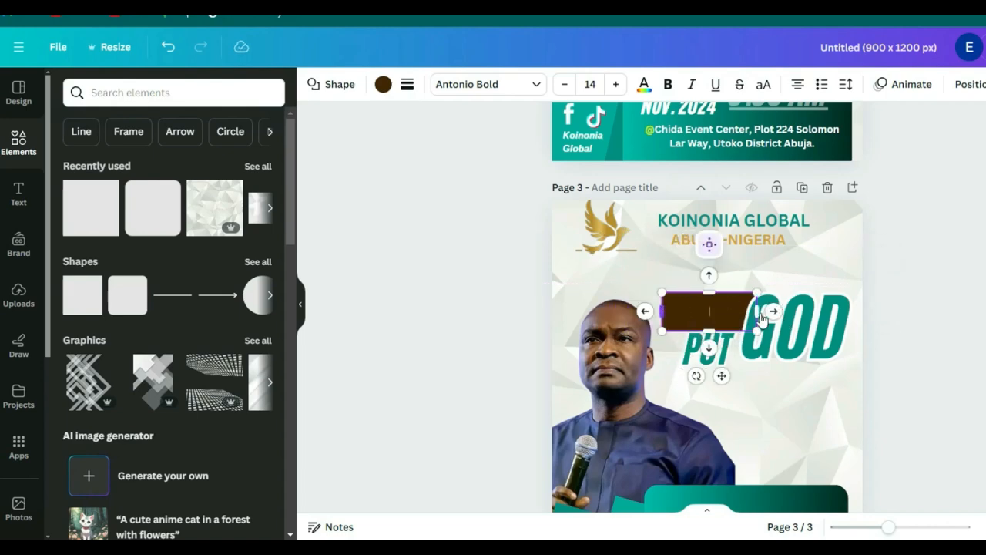
{"action": "left_click_drag", "start_coordinate": [748, 310], "coordinate": [698, 317]}
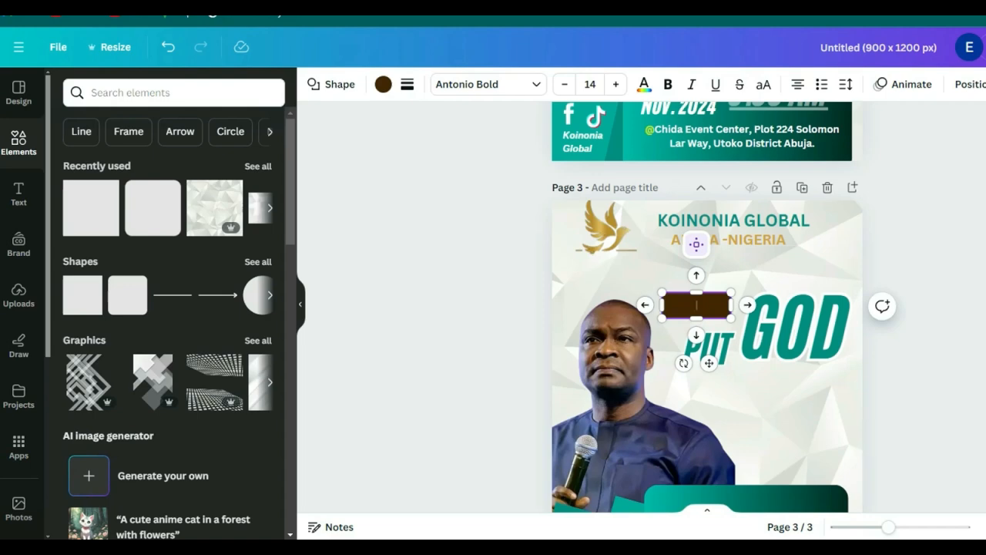
{"action": "scroll", "coordinate": [707, 308], "scroll_direction": "up", "scroll_amount": 3}
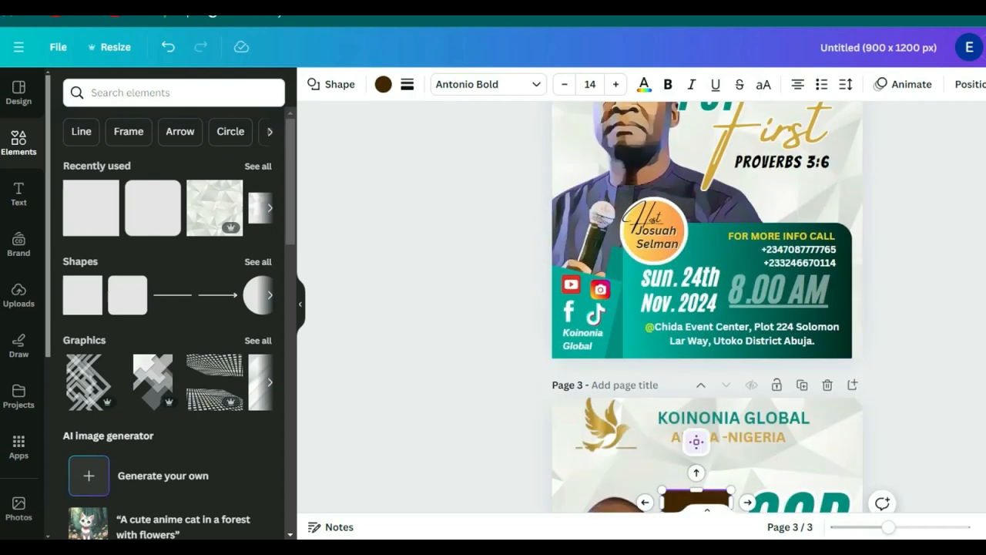
Step: Check the THEME label on page 2 as reference and nudge the brown bar on page 3 closer to the GOD heading, just above PUT
{"action": "scroll", "coordinate": [707, 308], "scroll_direction": "up", "scroll_amount": 3}
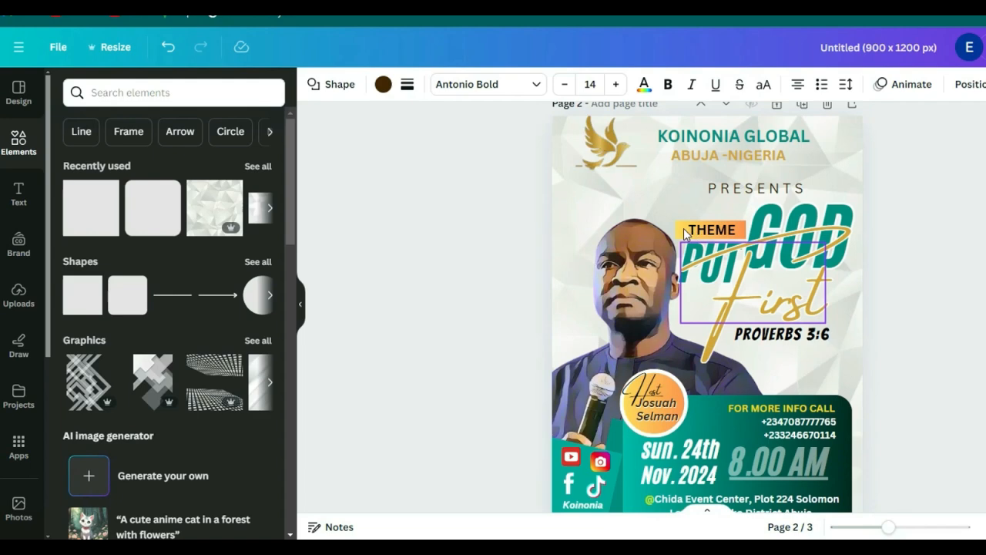
{"action": "left_click", "coordinate": [688, 230]}
{"action": "left_click", "coordinate": [736, 230]}
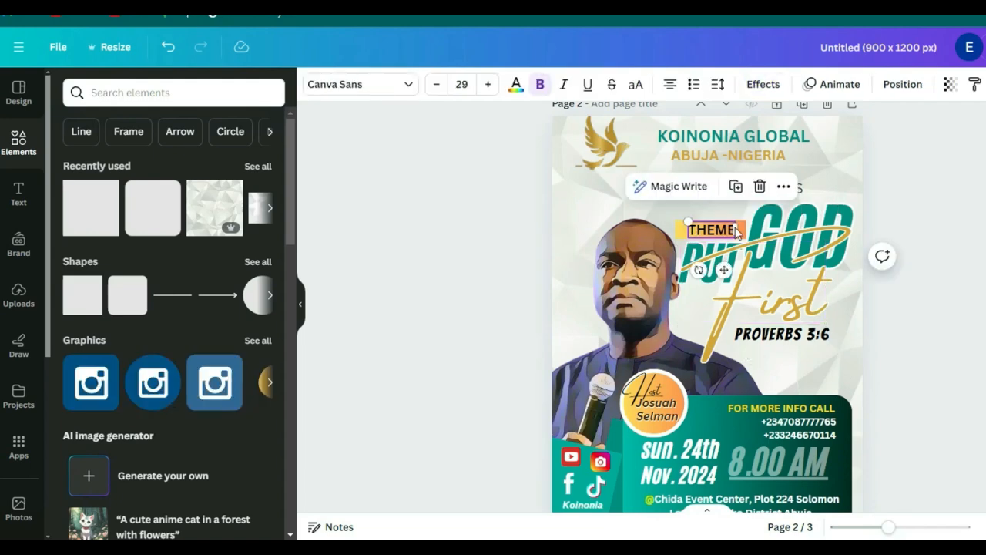
{"action": "key", "text": "Escape"}
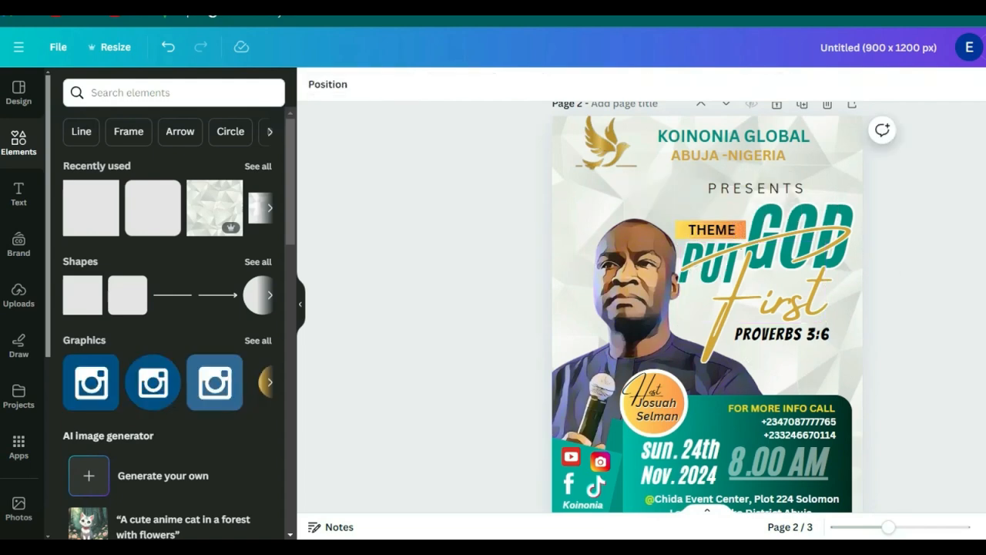
{"action": "scroll", "coordinate": [708, 308], "scroll_direction": "down", "scroll_amount": 5}
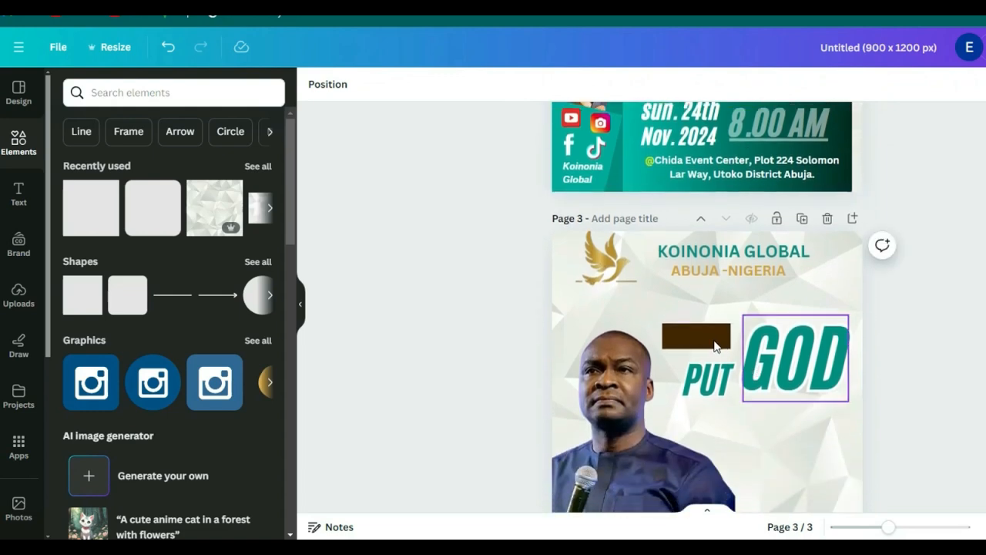
{"action": "left_click", "coordinate": [701, 342]}
{"action": "left_click_drag", "start_coordinate": [695, 342], "coordinate": [705, 341]}
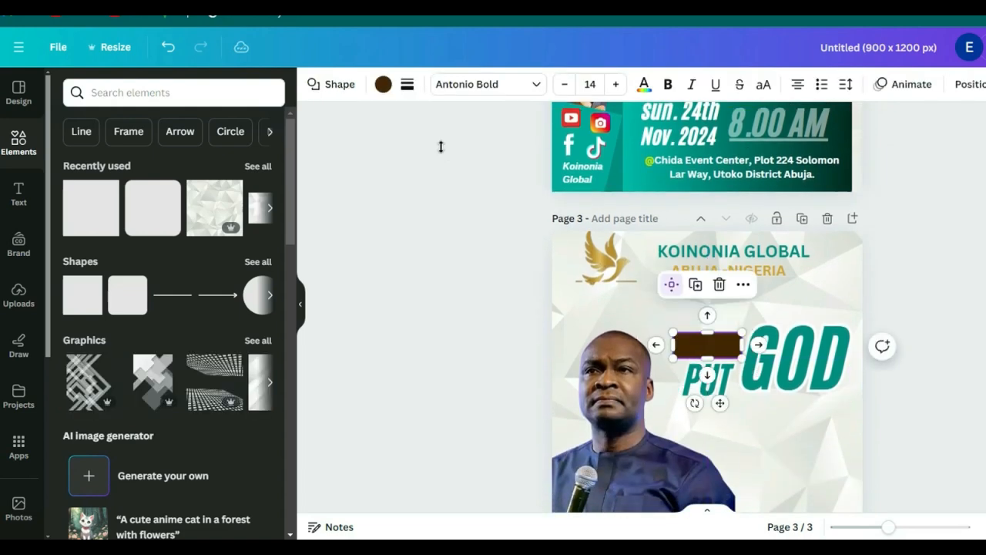
Step: Open the fill color choices for the brown bar above PUT
{"action": "left_click", "coordinate": [383, 84]}
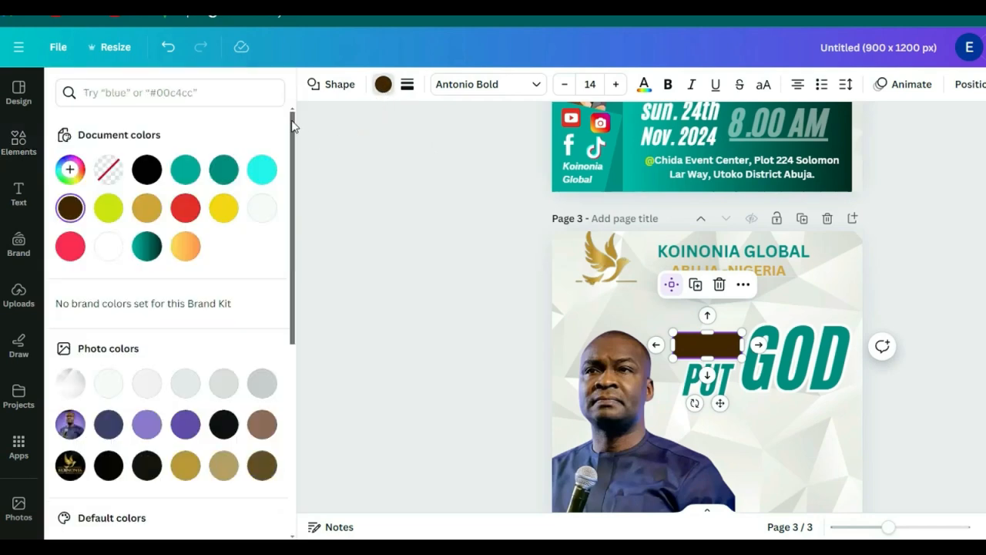
Step: Fill the brown rectangle above the word PUT on page 3 with the default yellow-to-orange gradient
{"action": "left_click_drag", "start_coordinate": [300, 150], "coordinate": [292, 360]}
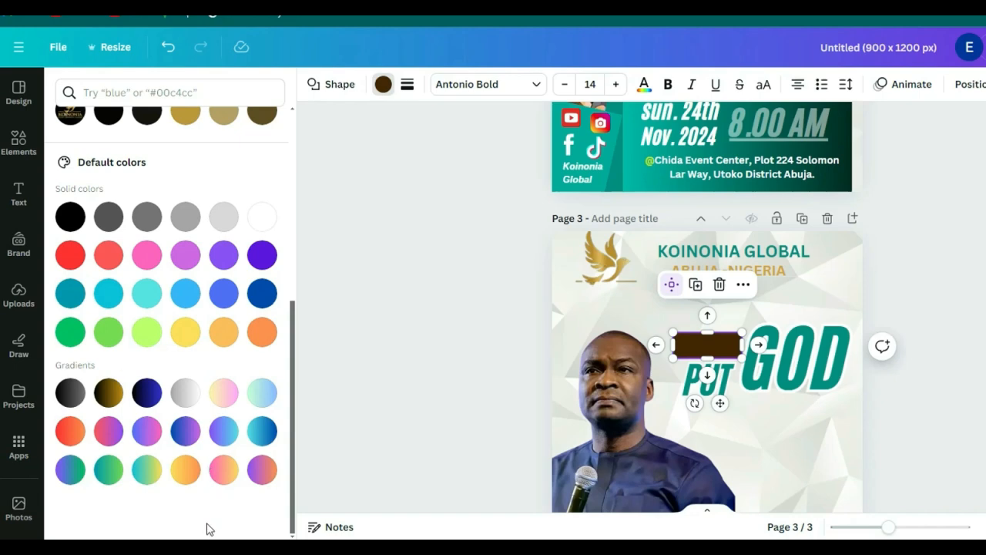
{"action": "left_click", "coordinate": [185, 471]}
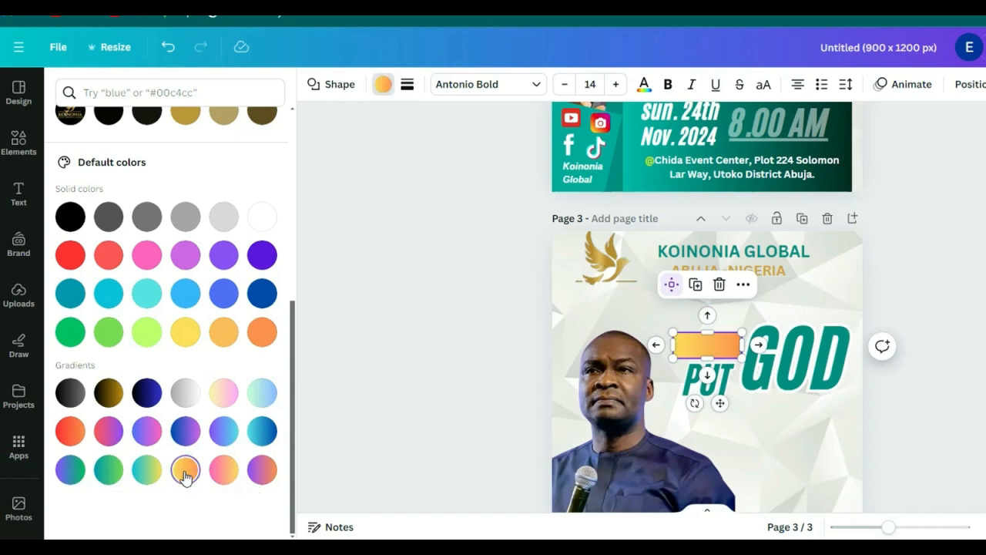
{"action": "left_click", "coordinate": [475, 395]}
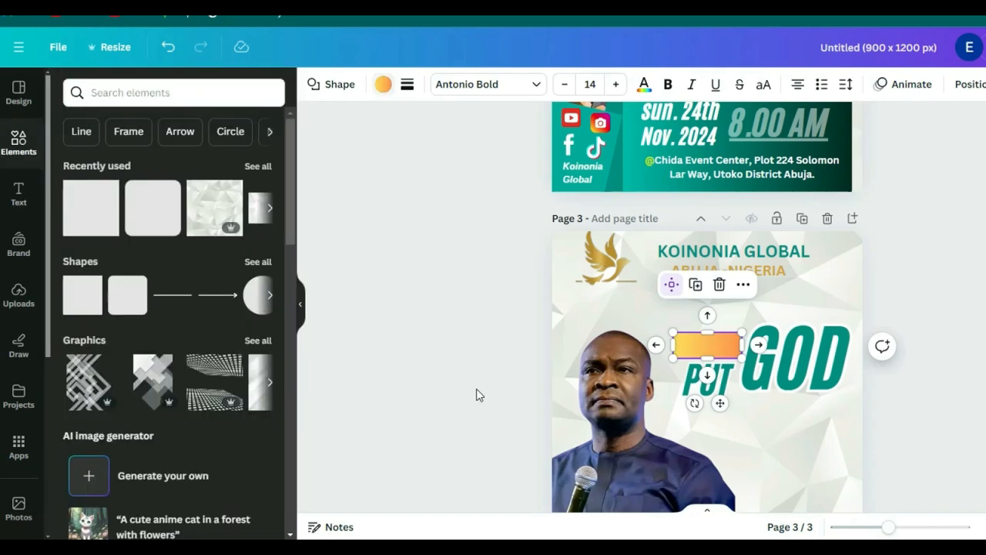
{"action": "left_click", "coordinate": [981, 302]}
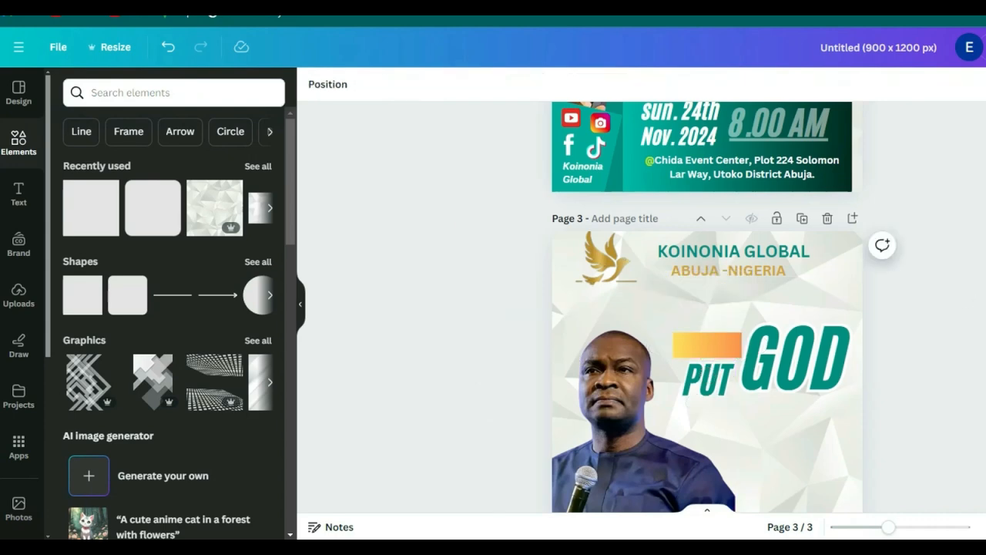
Step: Place a copy of the ABUJA -NIGERIA text just below the original and replace its wording with THEME
{"action": "scroll", "coordinate": [642, 307], "scroll_direction": "up", "scroll_amount": 1}
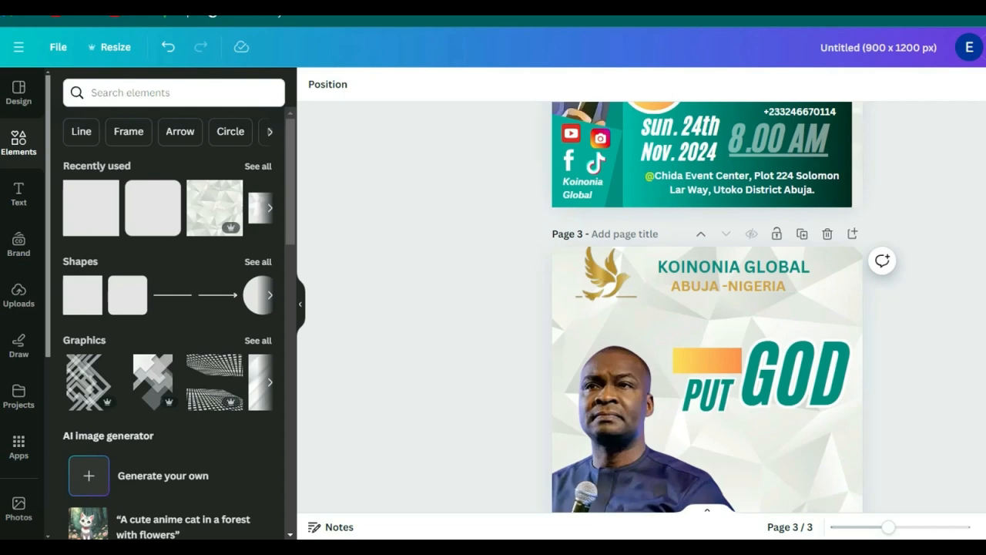
{"action": "scroll", "coordinate": [707, 324], "scroll_direction": "down", "scroll_amount": 1}
{"action": "scroll", "coordinate": [707, 324], "scroll_direction": "up", "scroll_amount": 1}
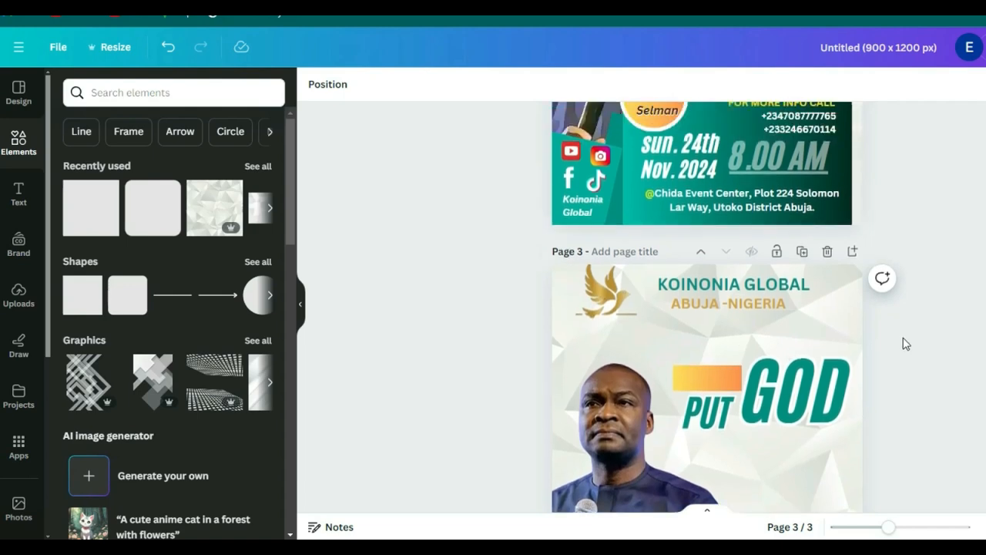
{"action": "left_click", "coordinate": [724, 303]}
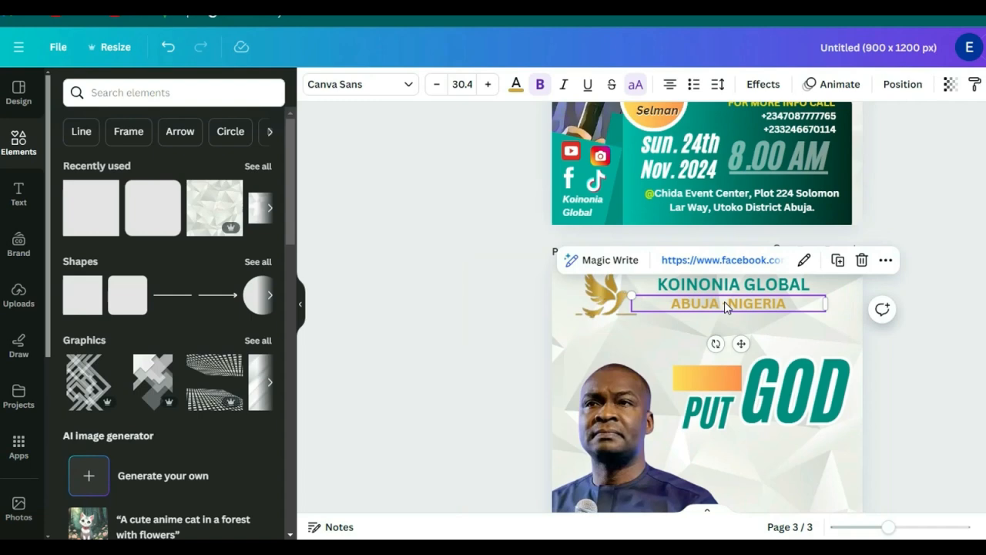
{"action": "left_click", "coordinate": [838, 260]}
{"action": "left_click_drag", "start_coordinate": [733, 314], "coordinate": [733, 341]}
{"action": "double_click", "coordinate": [733, 340]}
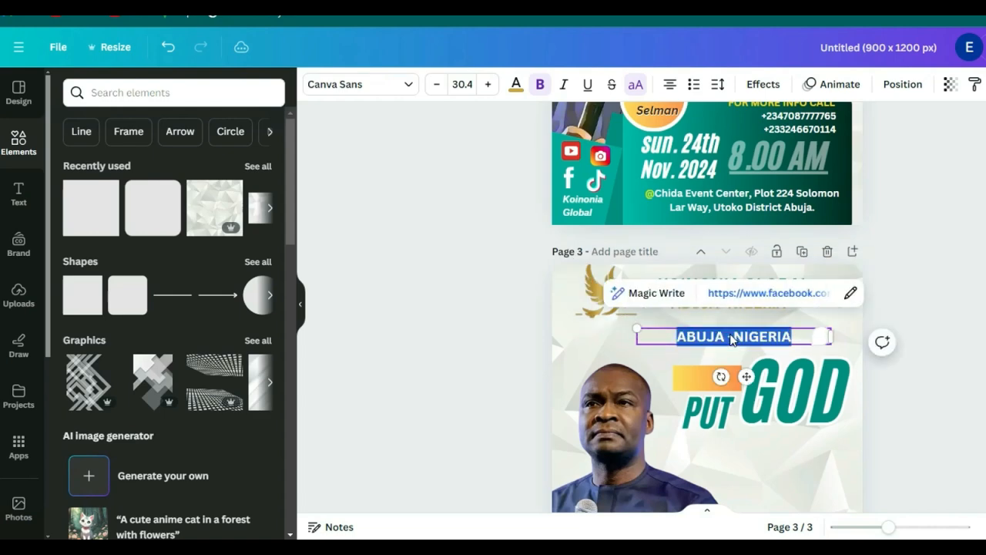
{"action": "key", "text": "BackSpace"}
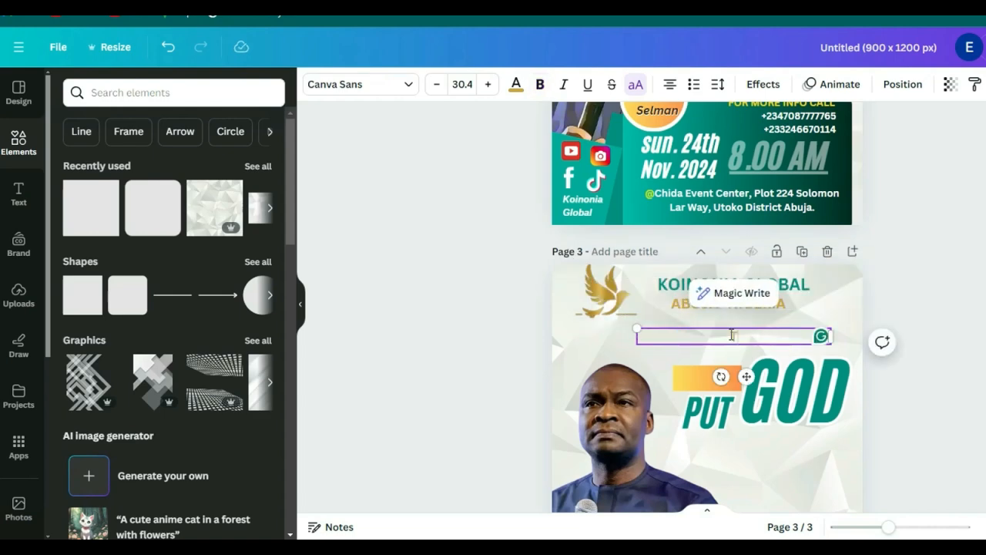
{"action": "type", "text": "THEME"}
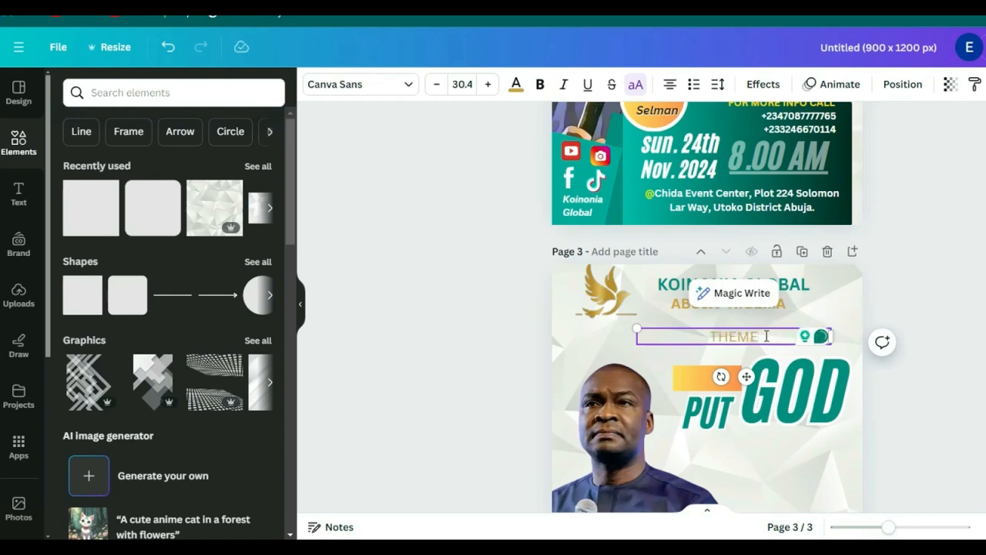
Step: Make the THEME text bold and color it white
{"action": "double_click", "coordinate": [700, 336]}
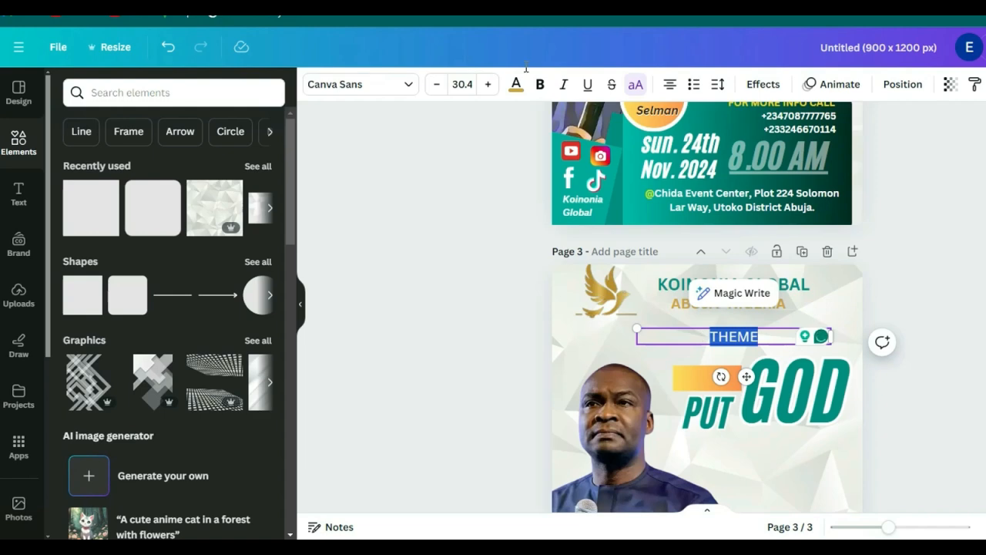
{"action": "left_click", "coordinate": [539, 89]}
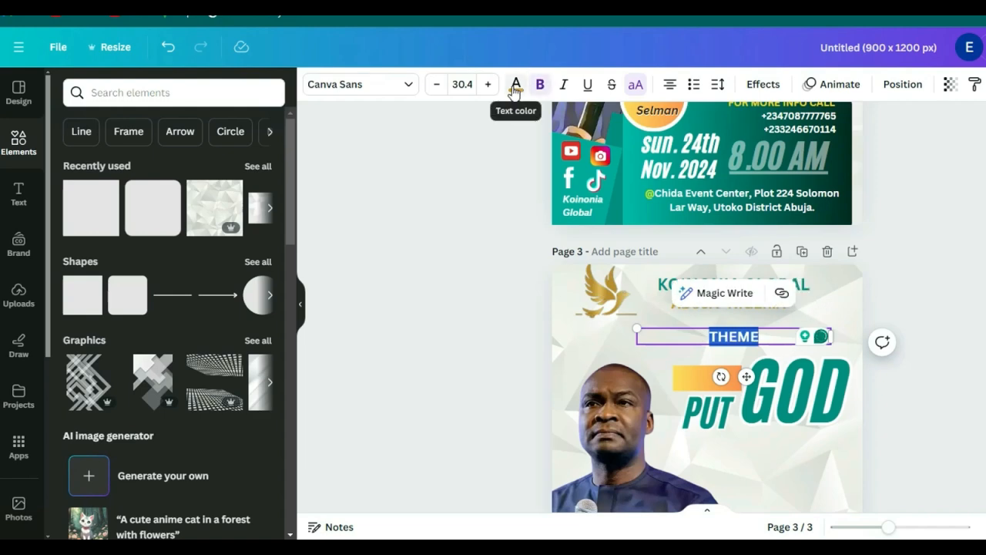
{"action": "left_click", "coordinate": [516, 90]}
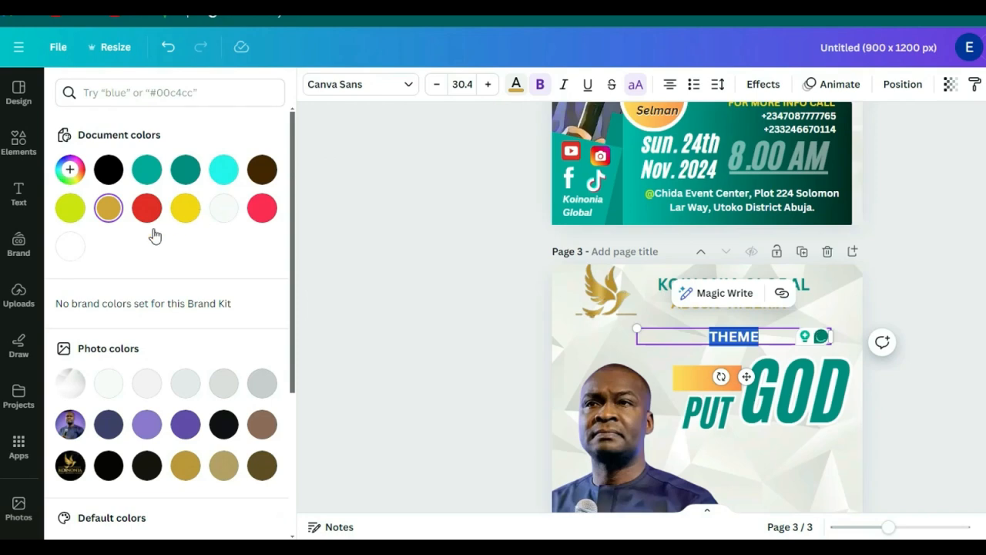
{"action": "key", "text": "Escape"}
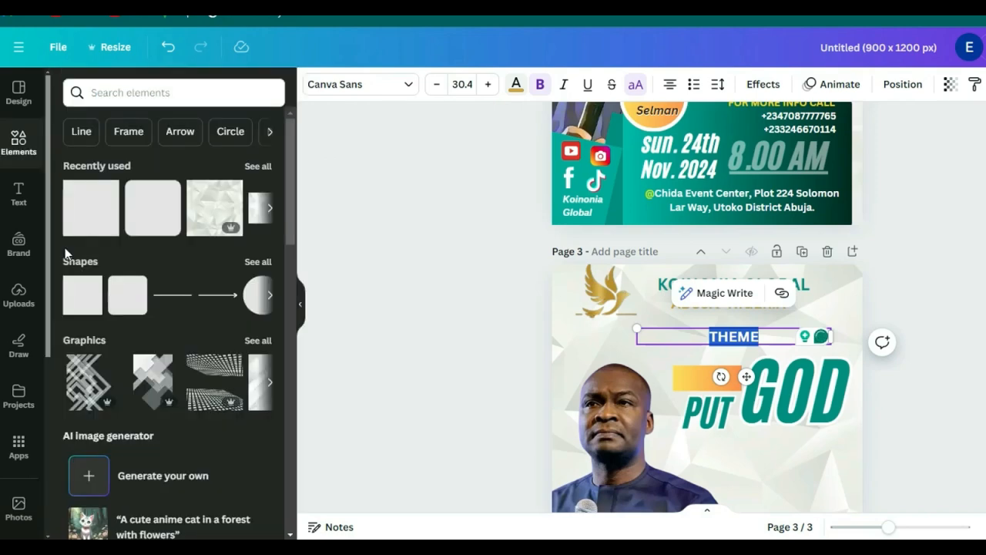
{"action": "left_click", "coordinate": [957, 348]}
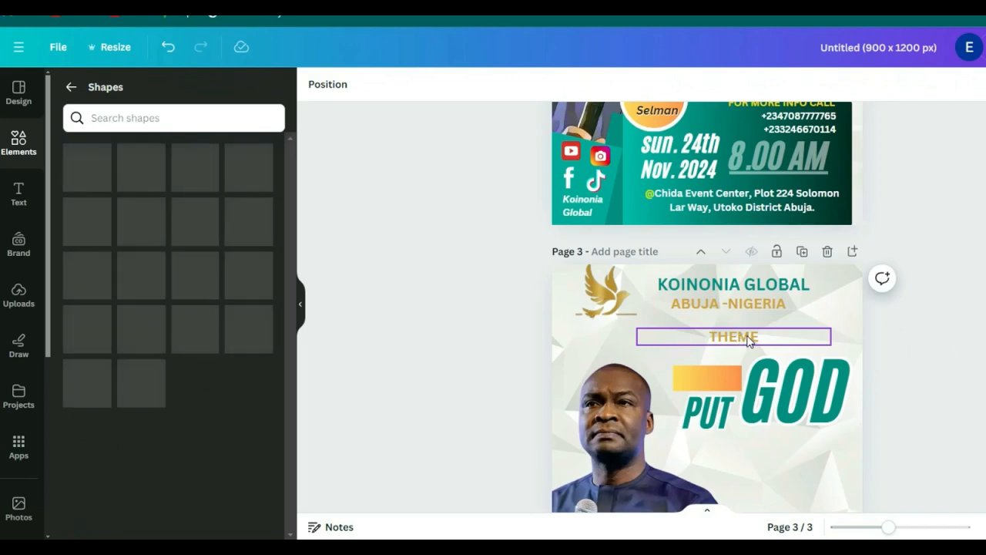
{"action": "double_click", "coordinate": [747, 340]}
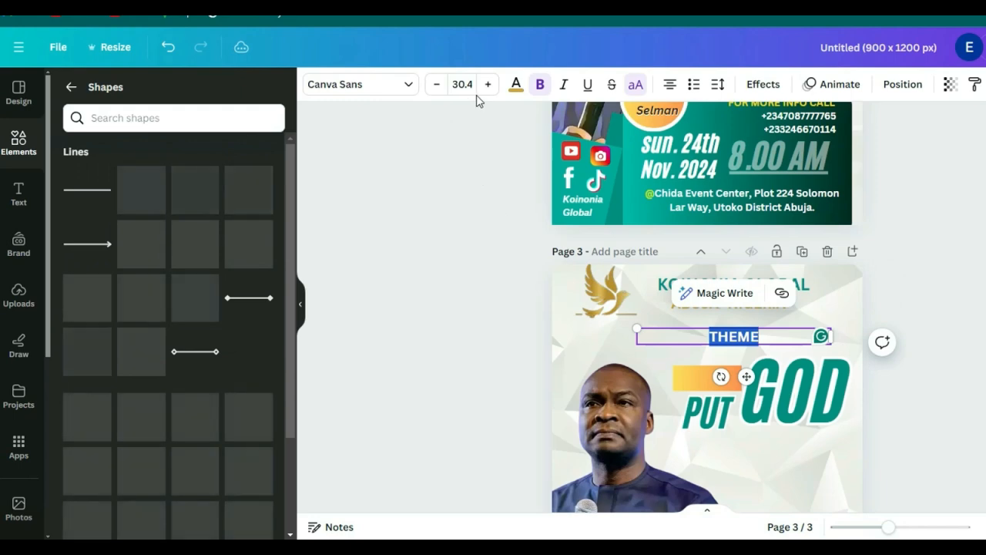
{"action": "left_click", "coordinate": [515, 86]}
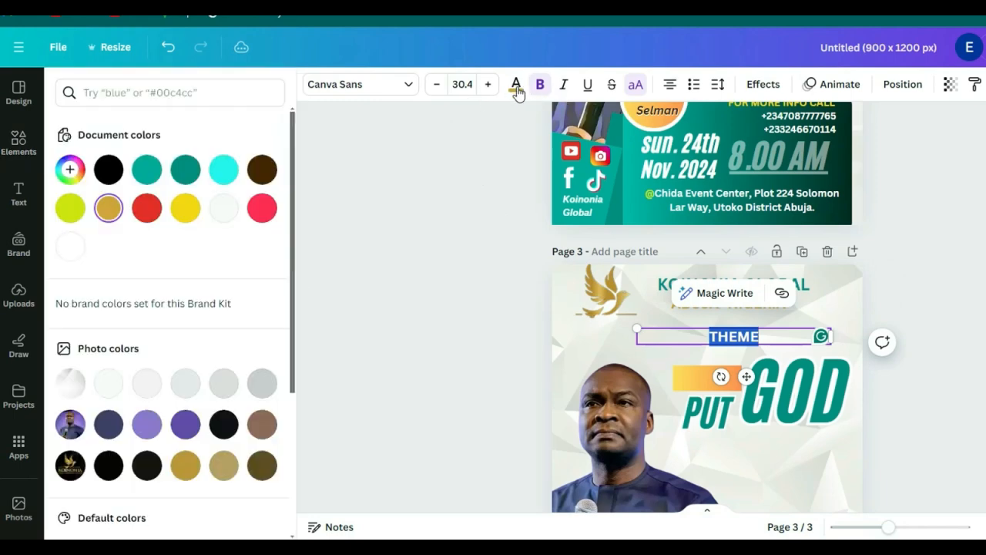
{"action": "left_click", "coordinate": [70, 254]}
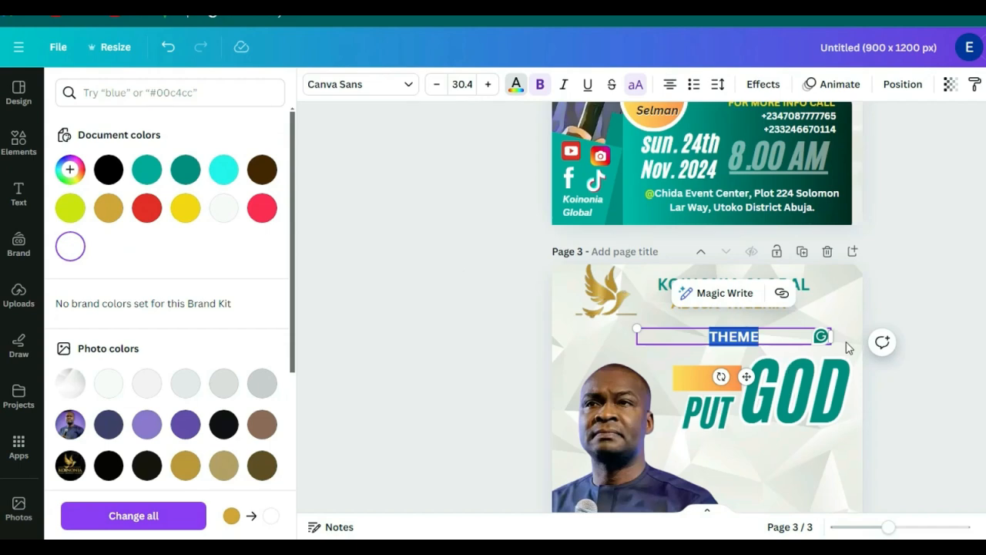
{"action": "left_click", "coordinate": [917, 401]}
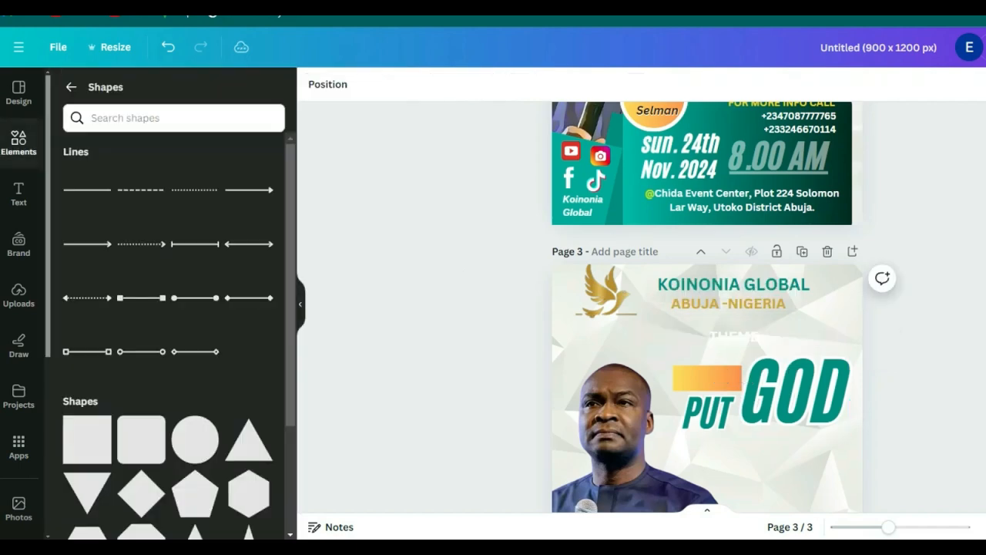
Step: Move the THEME text onto the yellow-orange gradient rectangle above the word PUT
{"action": "left_click", "coordinate": [729, 343]}
{"action": "left_click_drag", "start_coordinate": [727, 352], "coordinate": [708, 379]}
{"action": "left_click", "coordinate": [973, 340]}
Step: Examine the finished flyer on page 2, including the font of its word First, and compare it with page 3
{"action": "scroll", "coordinate": [708, 308], "scroll_direction": "up", "scroll_amount": 10}
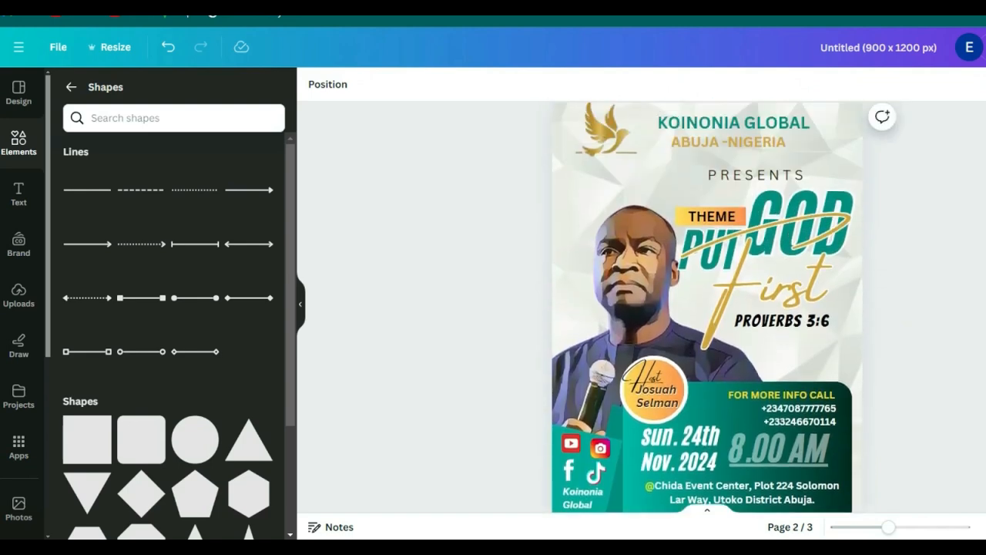
{"action": "scroll", "coordinate": [707, 309], "scroll_direction": "down", "scroll_amount": 5}
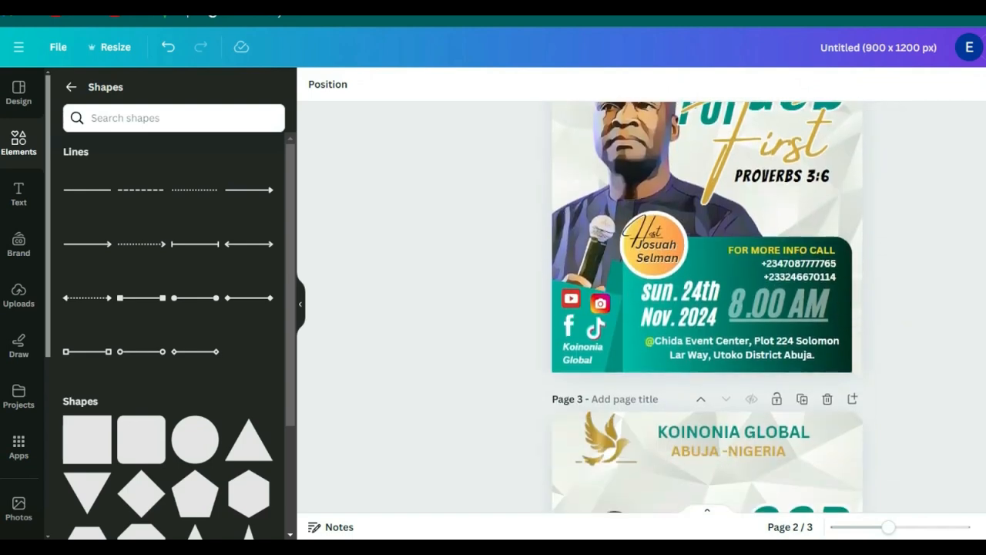
{"action": "scroll", "coordinate": [708, 308], "scroll_direction": "down", "scroll_amount": 3}
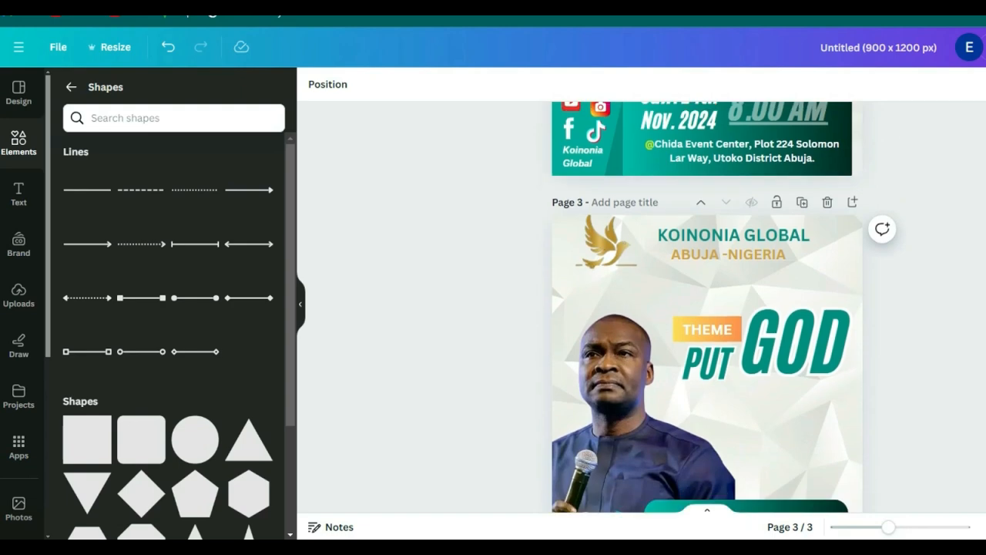
{"action": "scroll", "coordinate": [707, 309], "scroll_direction": "down", "scroll_amount": 1}
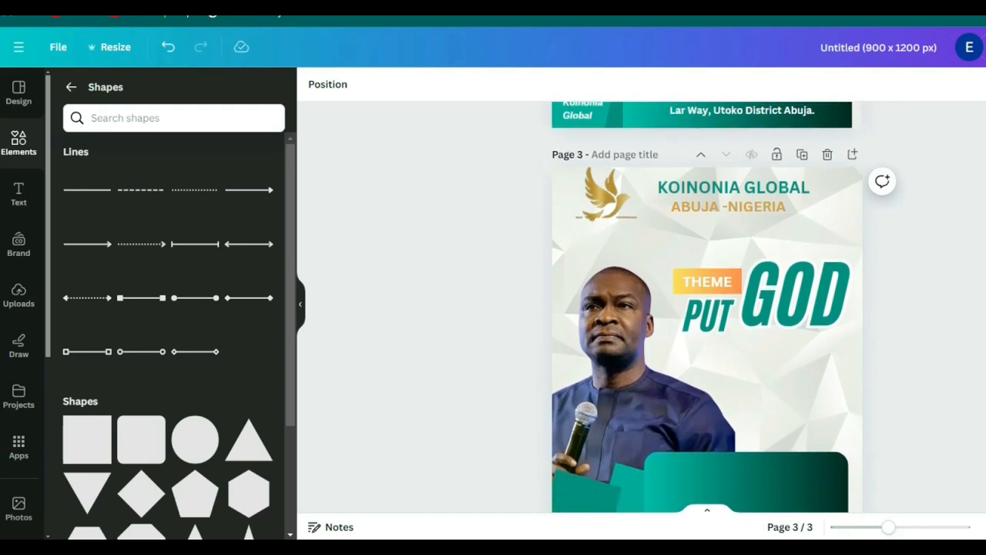
{"action": "scroll", "coordinate": [708, 308], "scroll_direction": "up", "scroll_amount": 7}
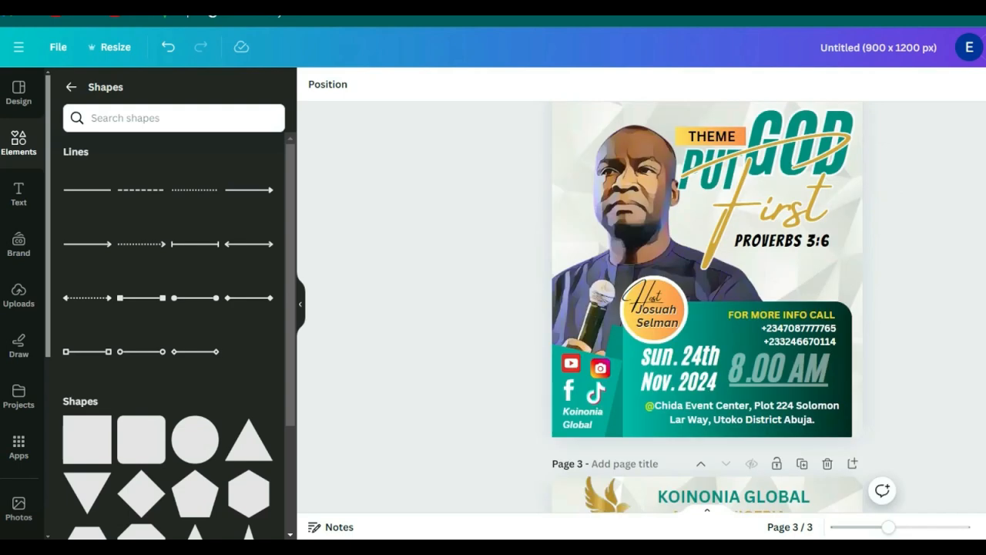
{"action": "scroll", "coordinate": [708, 308], "scroll_direction": "up", "scroll_amount": 4}
{"action": "scroll", "coordinate": [708, 308], "scroll_direction": "down", "scroll_amount": 2}
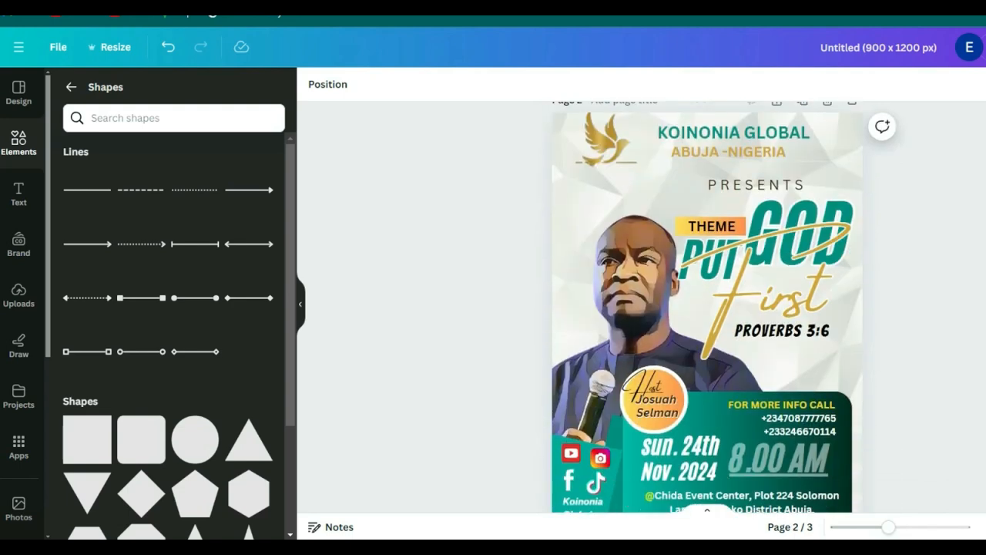
{"action": "scroll", "coordinate": [785, 241], "scroll_direction": "down", "scroll_amount": 3}
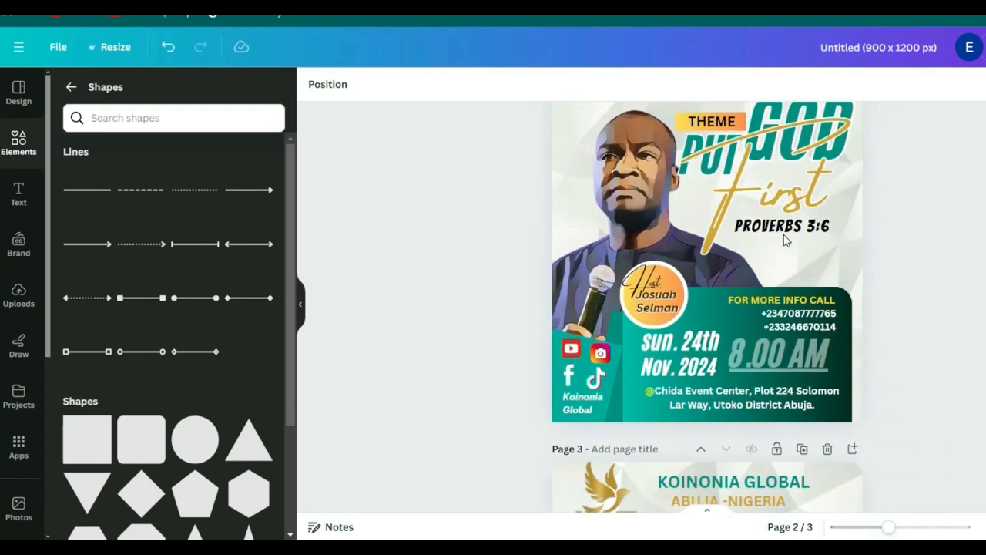
{"action": "left_click", "coordinate": [783, 194]}
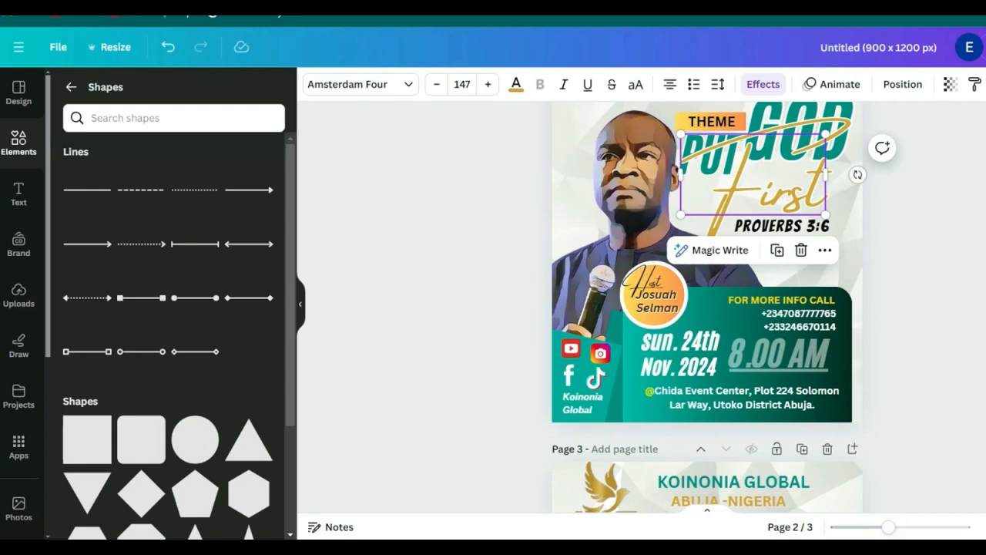
{"action": "scroll", "coordinate": [707, 308], "scroll_direction": "down", "scroll_amount": 8}
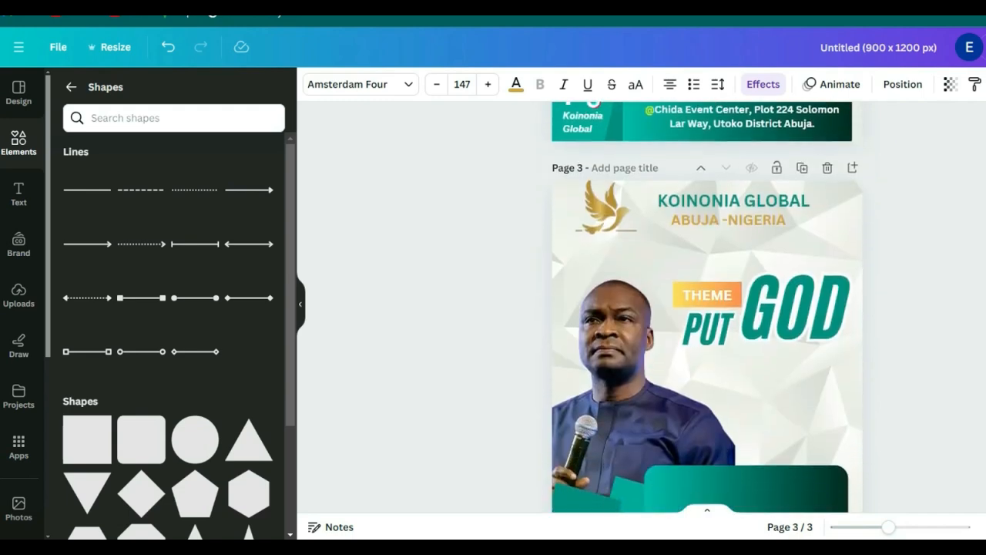
{"action": "scroll", "coordinate": [708, 309], "scroll_direction": "down", "scroll_amount": 1}
{"action": "scroll", "coordinate": [707, 308], "scroll_direction": "down", "scroll_amount": 1}
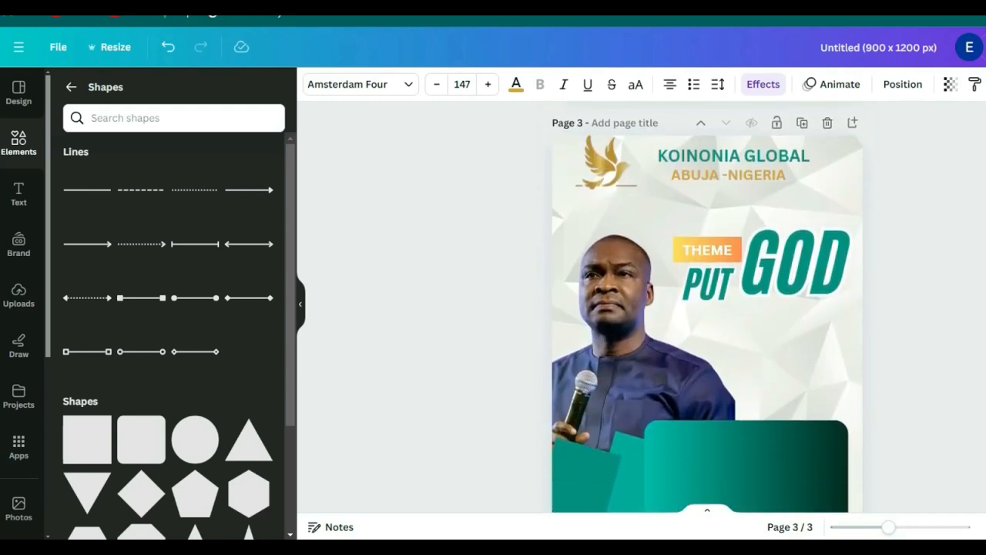
Step: Place a copy of the PUT text below the PUT GOD heading on page 3 and change its wording to First
{"action": "left_click", "coordinate": [722, 291]}
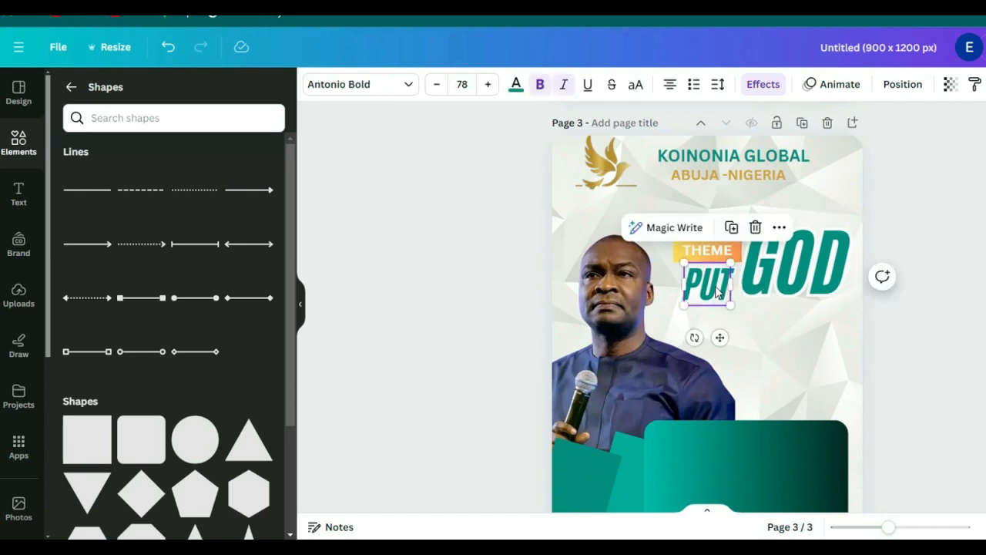
{"action": "left_click_drag", "start_coordinate": [717, 291], "coordinate": [759, 339]}
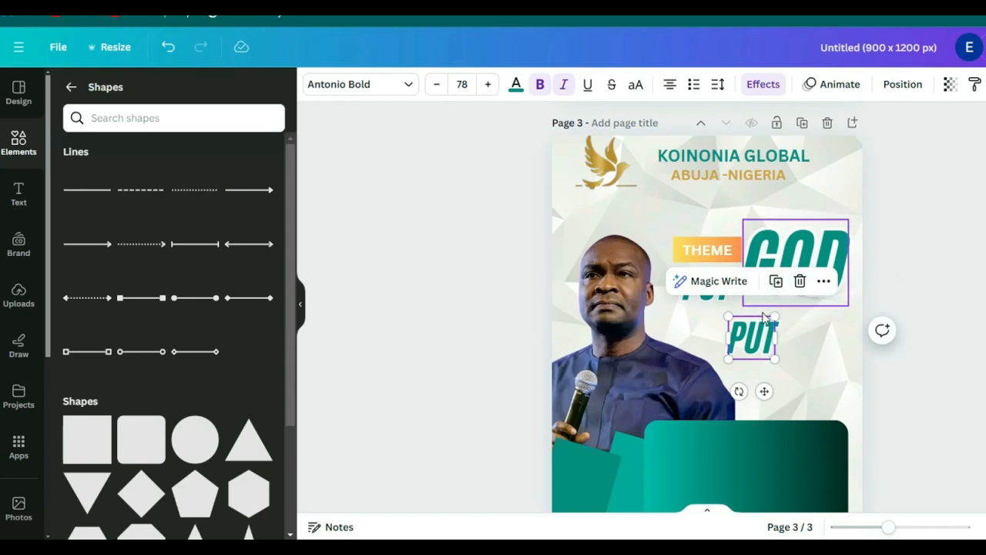
{"action": "left_click", "coordinate": [964, 313]}
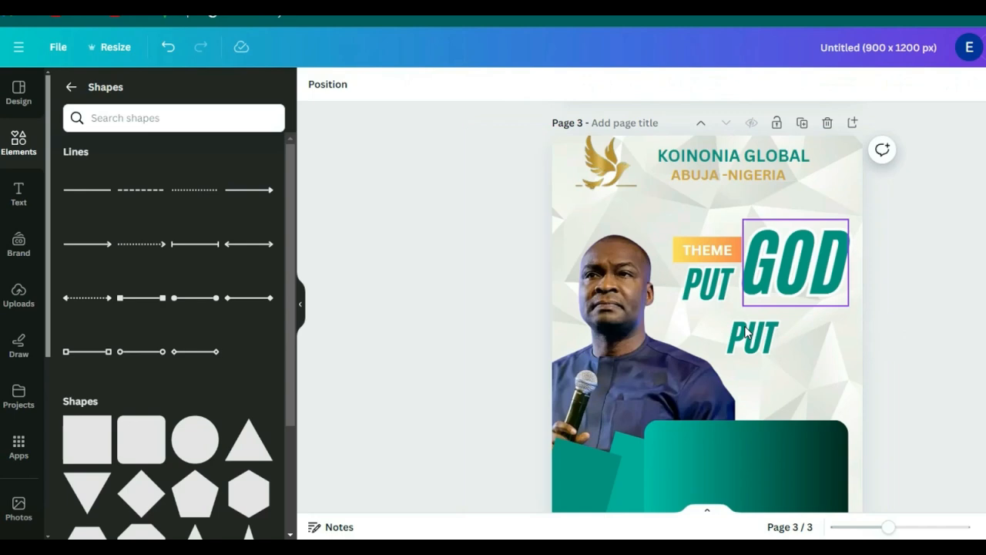
{"action": "double_click", "coordinate": [745, 330]}
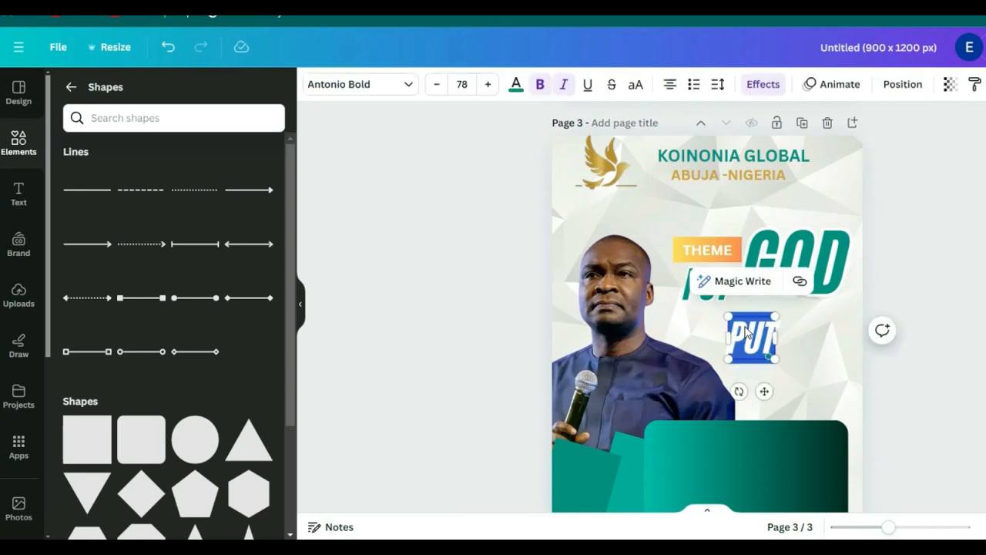
{"action": "type", "text": "F"}
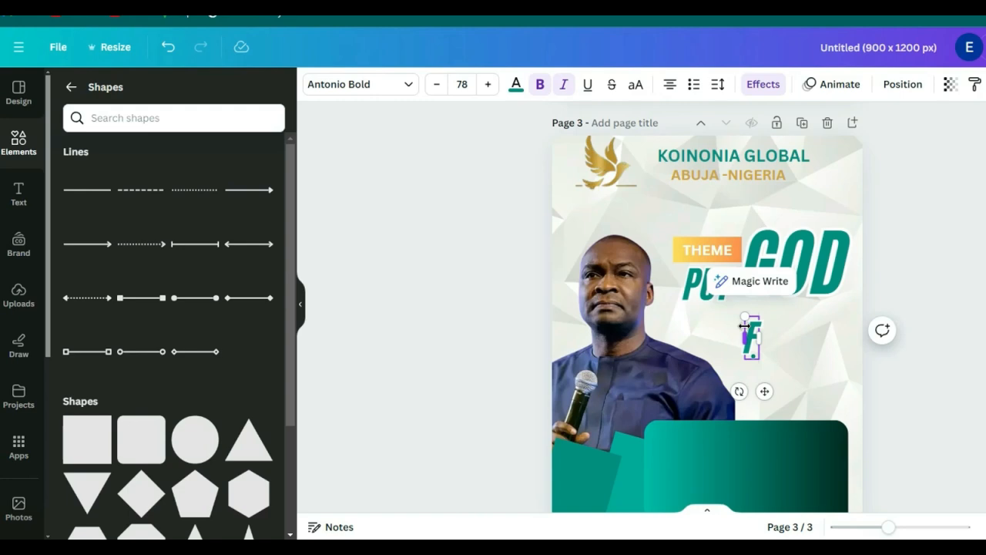
{"action": "type", "text": "irst"}
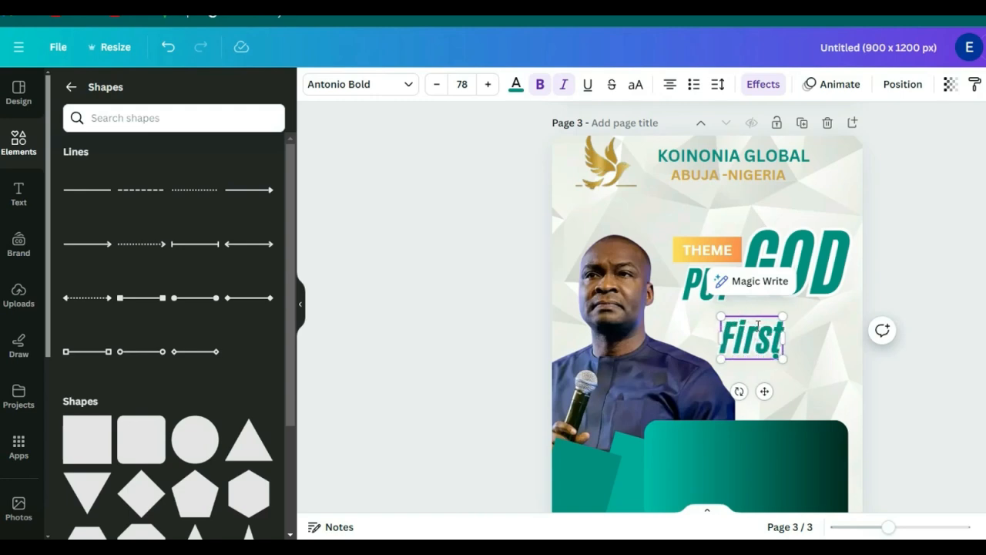
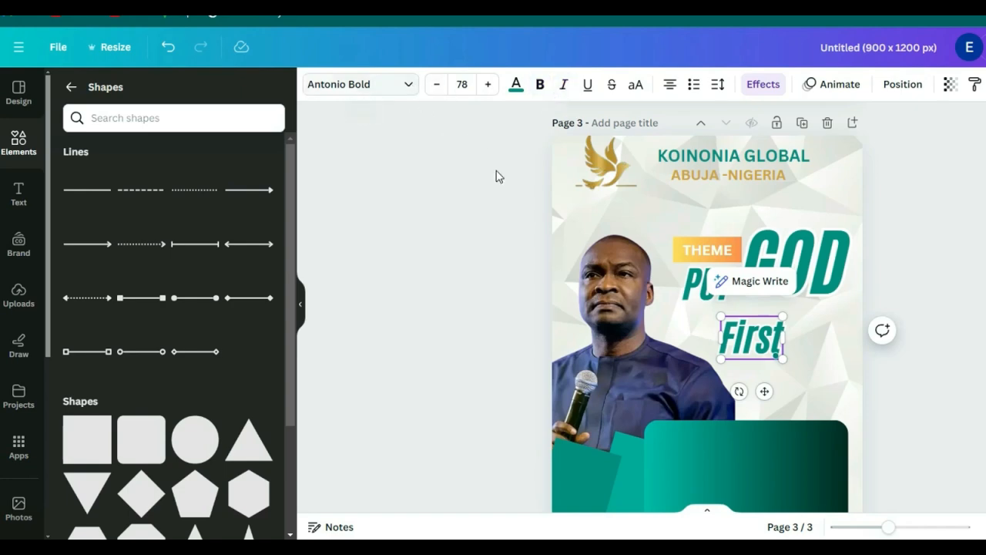
Step: Remove the italic and bold styling from the word First on page 3 and set its font to Amsterdam Four
{"action": "left_click", "coordinate": [763, 333]}
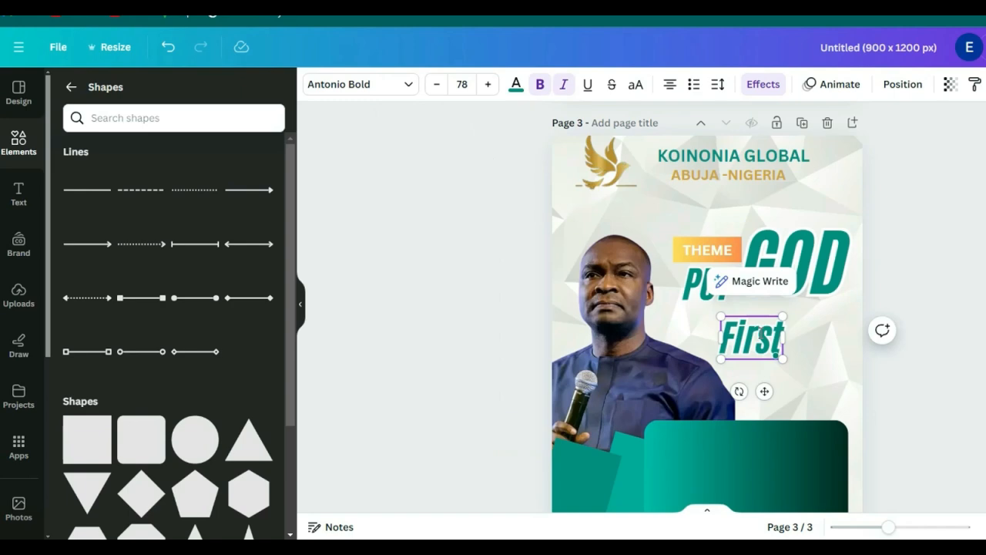
{"action": "double_click", "coordinate": [761, 333]}
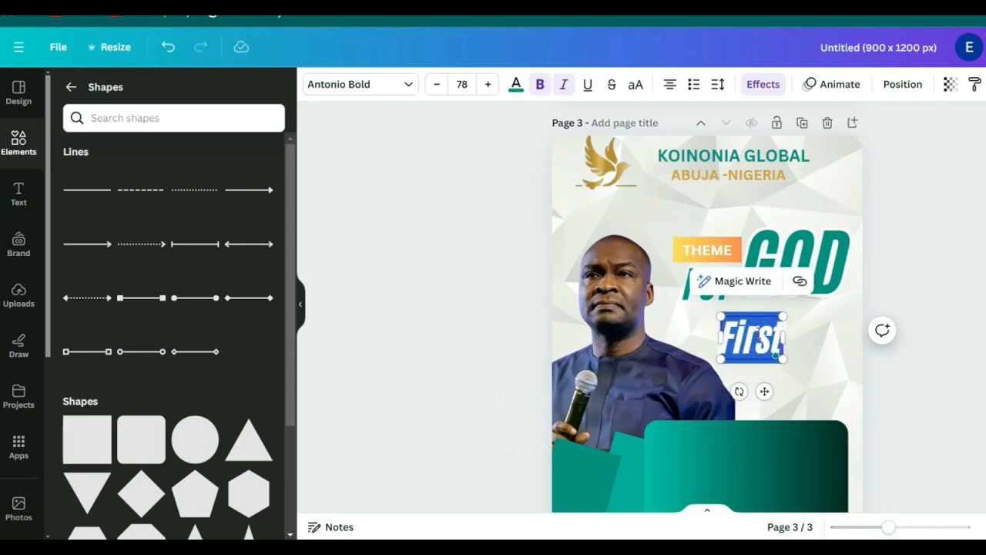
{"action": "left_click", "coordinate": [566, 87]}
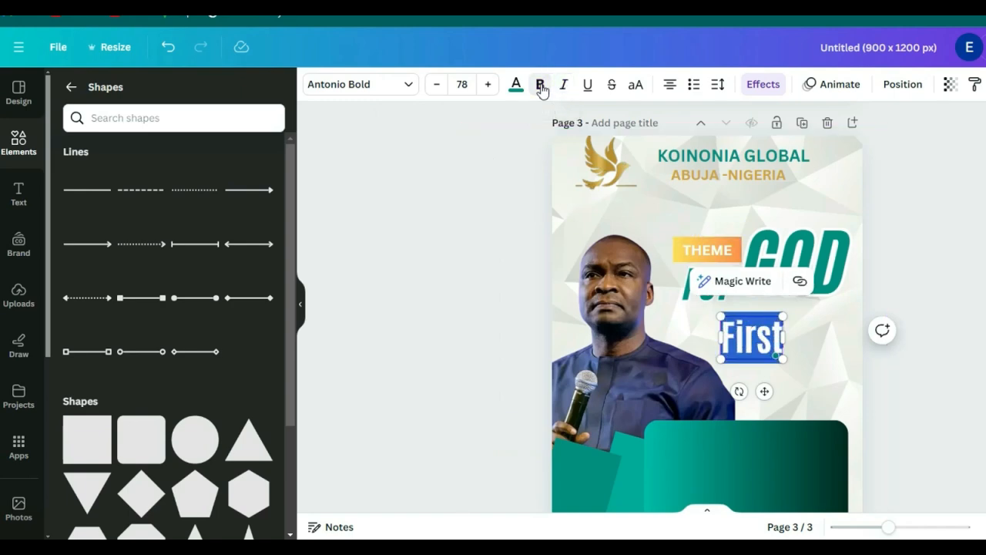
{"action": "left_click", "coordinate": [409, 85]}
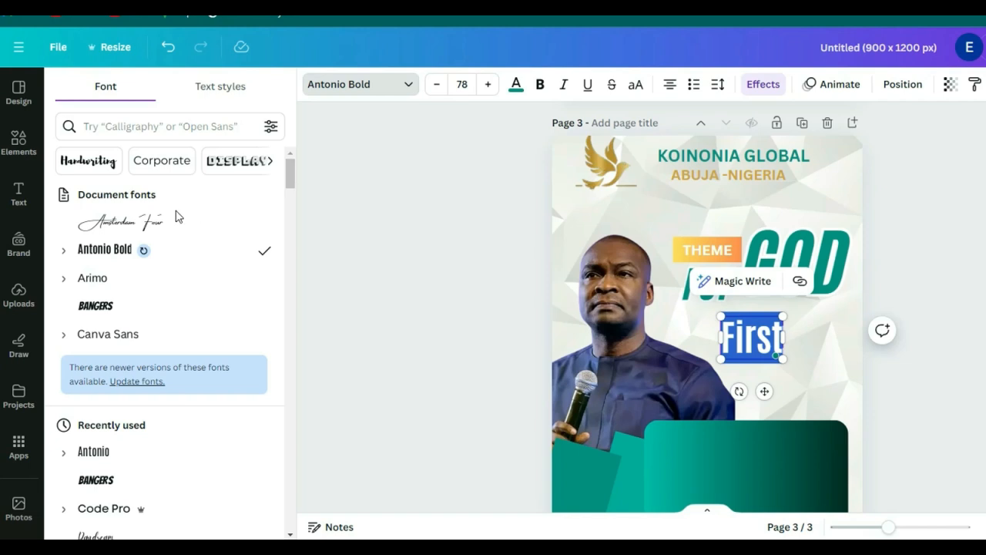
{"action": "left_click", "coordinate": [118, 225]}
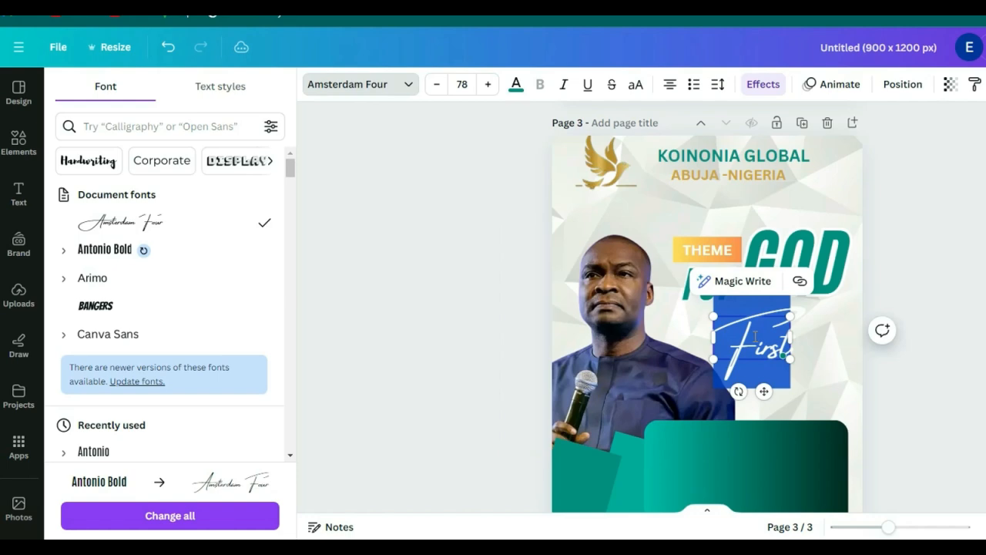
{"action": "left_click", "coordinate": [946, 352]}
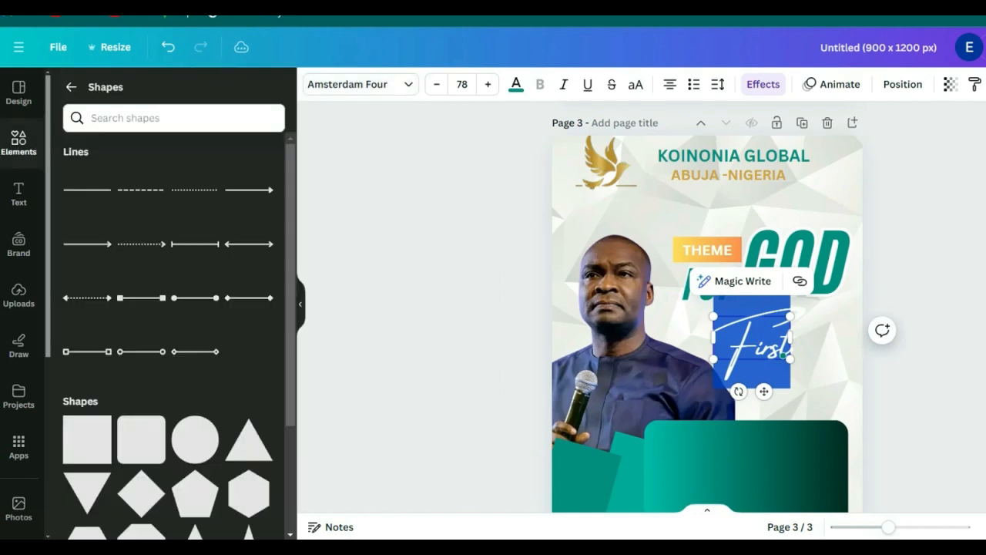
{"action": "left_click", "coordinate": [946, 353]}
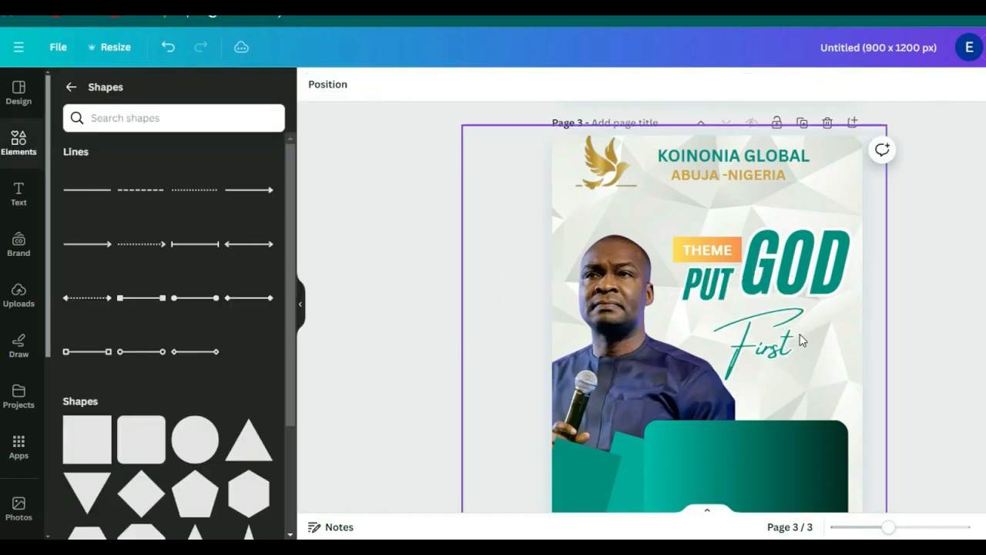
Step: Increase the font size of the word First on page 3 to 103
{"action": "left_click", "coordinate": [764, 339]}
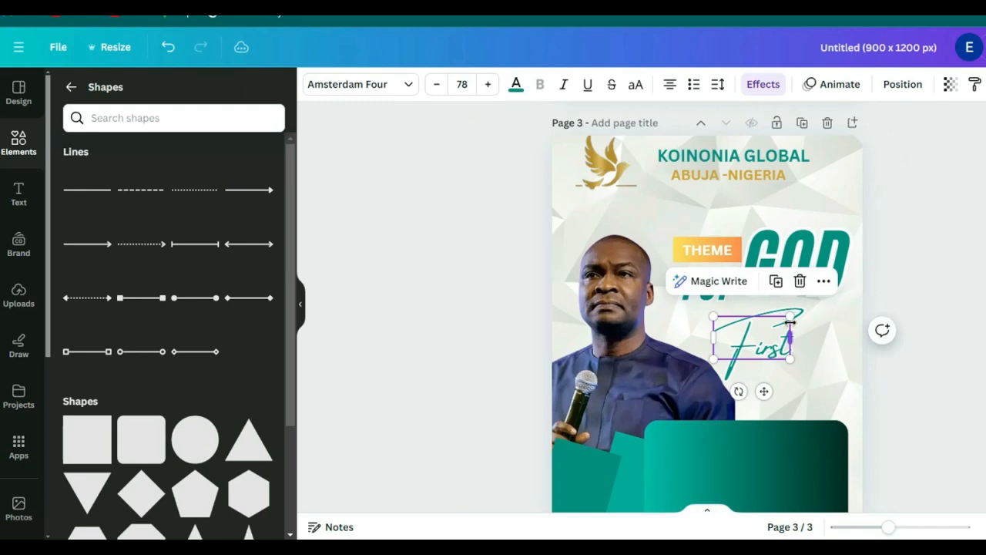
{"action": "left_click", "coordinate": [487, 85]}
{"action": "left_click", "coordinate": [487, 85]}
{"action": "left_click", "coordinate": [487, 84]}
{"action": "left_click", "coordinate": [487, 85]}
{"action": "double_click", "coordinate": [487, 84]}
{"action": "double_click", "coordinate": [487, 85]}
{"action": "double_click", "coordinate": [487, 85]}
{"action": "double_click", "coordinate": [487, 85]}
{"action": "double_click", "coordinate": [487, 85]}
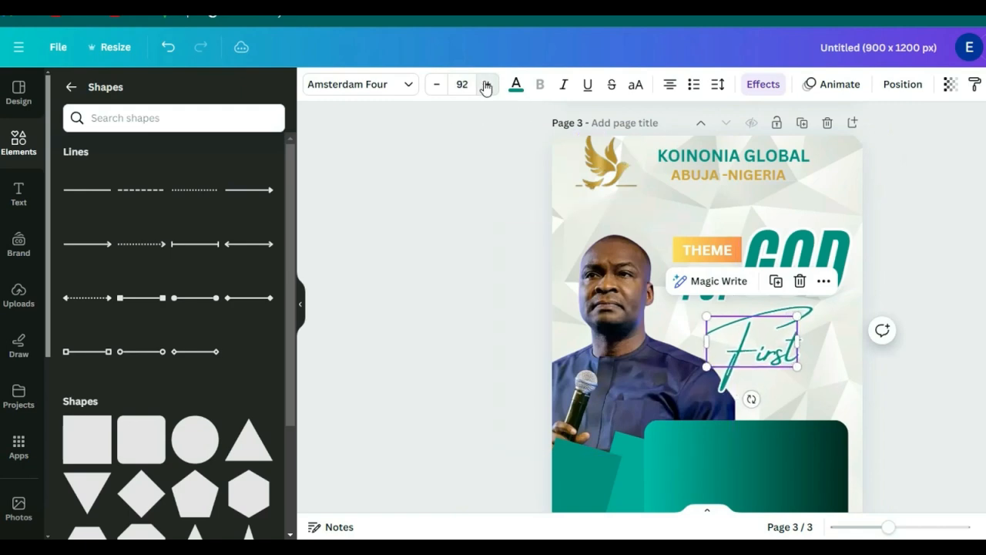
{"action": "double_click", "coordinate": [487, 84]}
{"action": "double_click", "coordinate": [487, 85]}
{"action": "double_click", "coordinate": [487, 85]}
{"action": "double_click", "coordinate": [487, 85]}
{"action": "double_click", "coordinate": [487, 85]}
{"action": "left_click", "coordinate": [487, 85]}
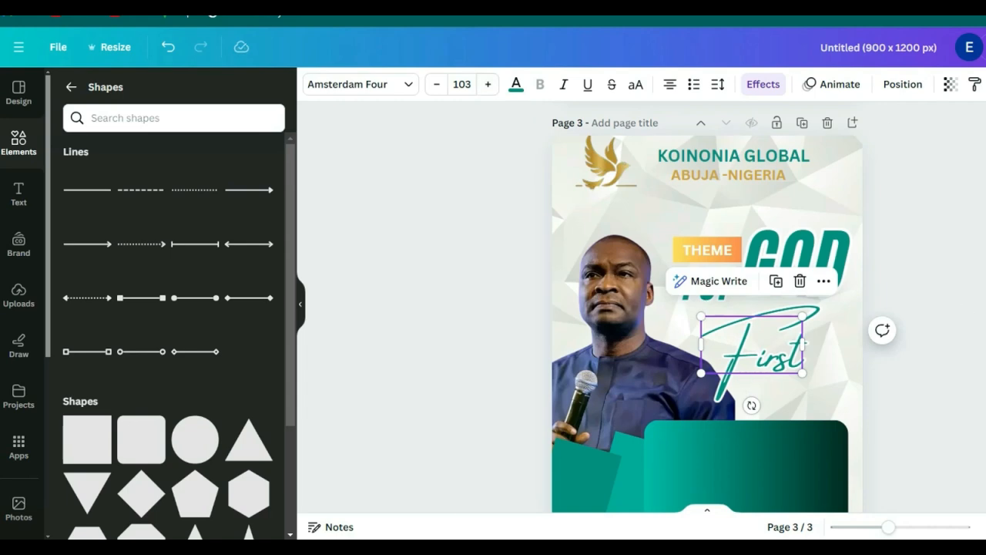
Step: Check the size of First on page 2, set page 3's First to font size 147 and move it up over PUT GOD
{"action": "scroll", "coordinate": [804, 343], "scroll_direction": "up", "scroll_amount": 5}
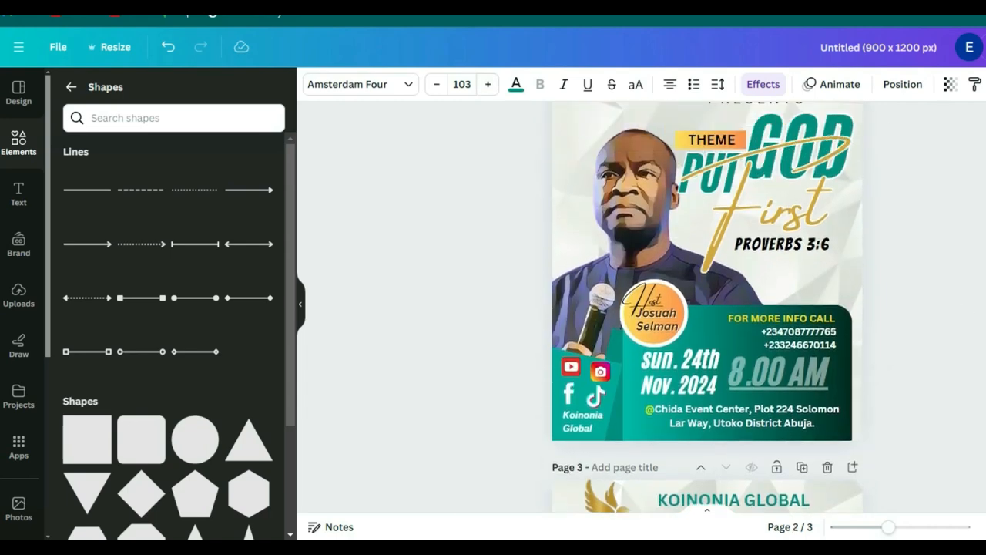
{"action": "left_click", "coordinate": [775, 218]}
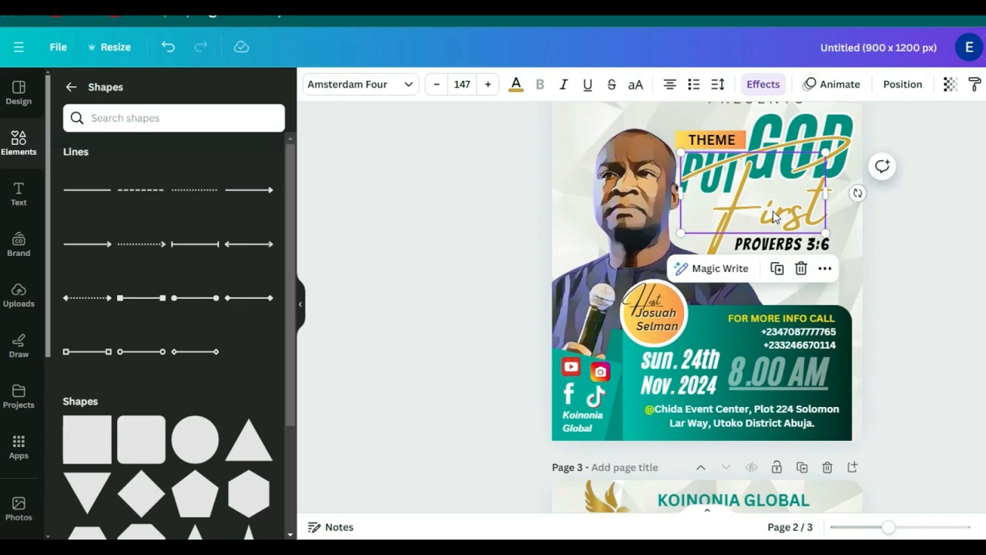
{"action": "scroll", "coordinate": [827, 187], "scroll_direction": "down", "scroll_amount": 5}
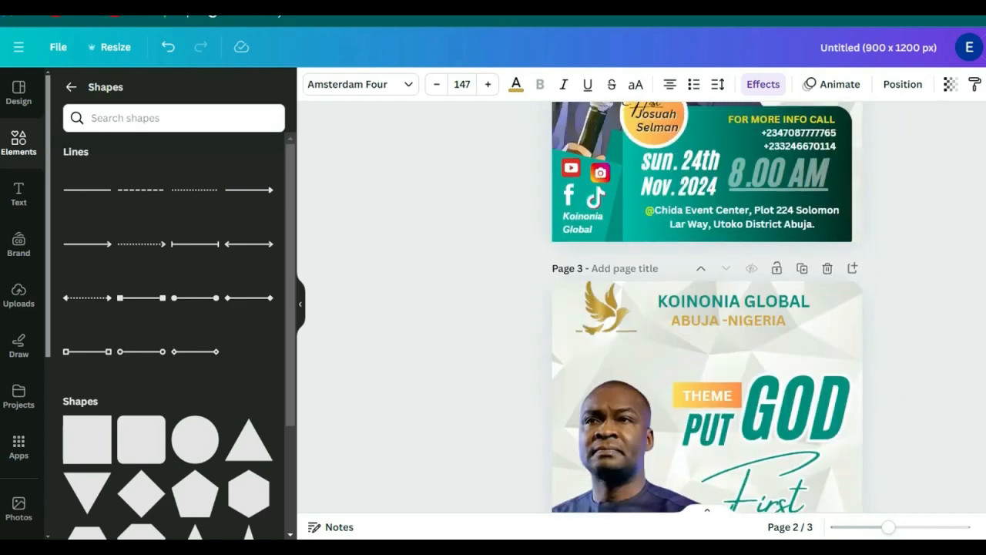
{"action": "left_click", "coordinate": [746, 383]}
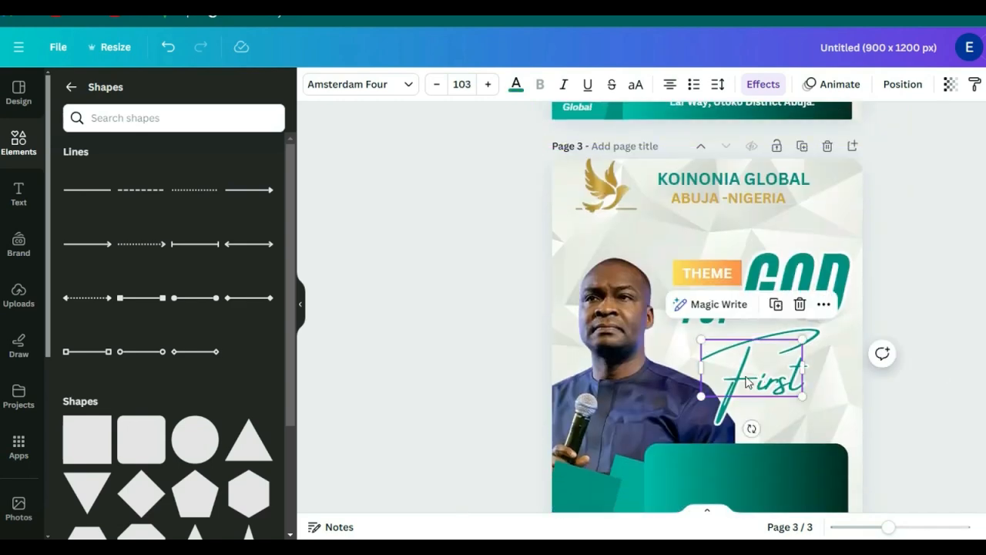
{"action": "left_click", "coordinate": [467, 86]}
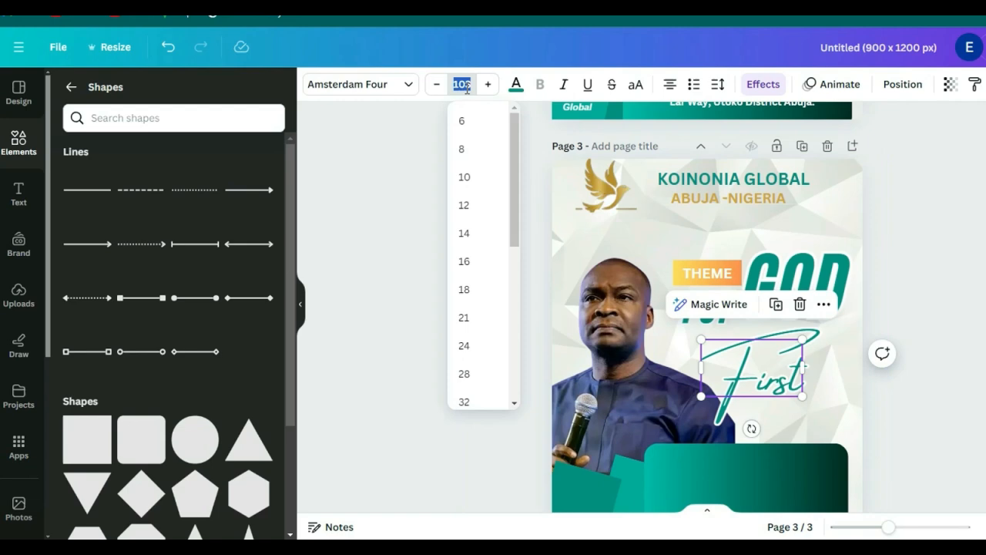
{"action": "type", "text": "147"}
{"action": "key", "text": "Return"}
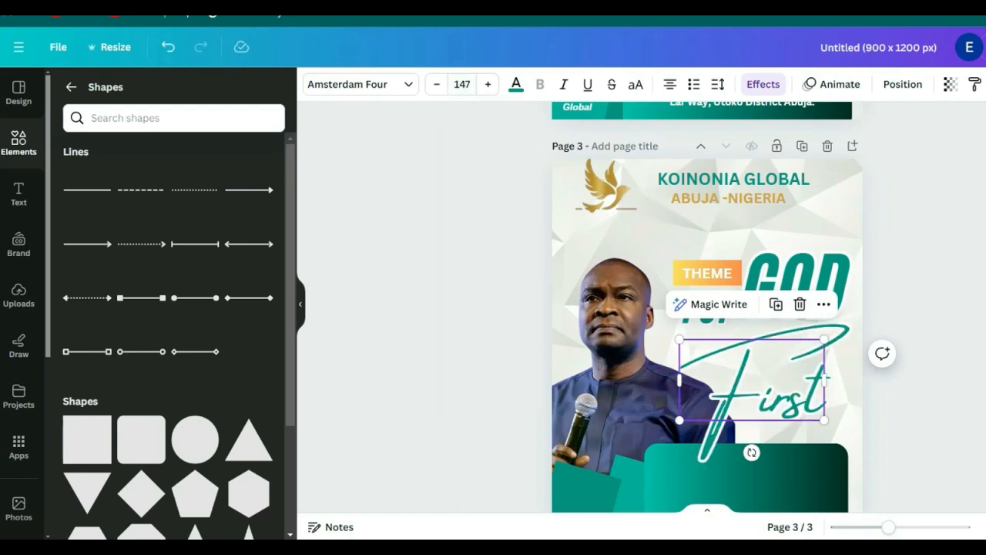
{"action": "left_click_drag", "start_coordinate": [728, 388], "coordinate": [744, 352]}
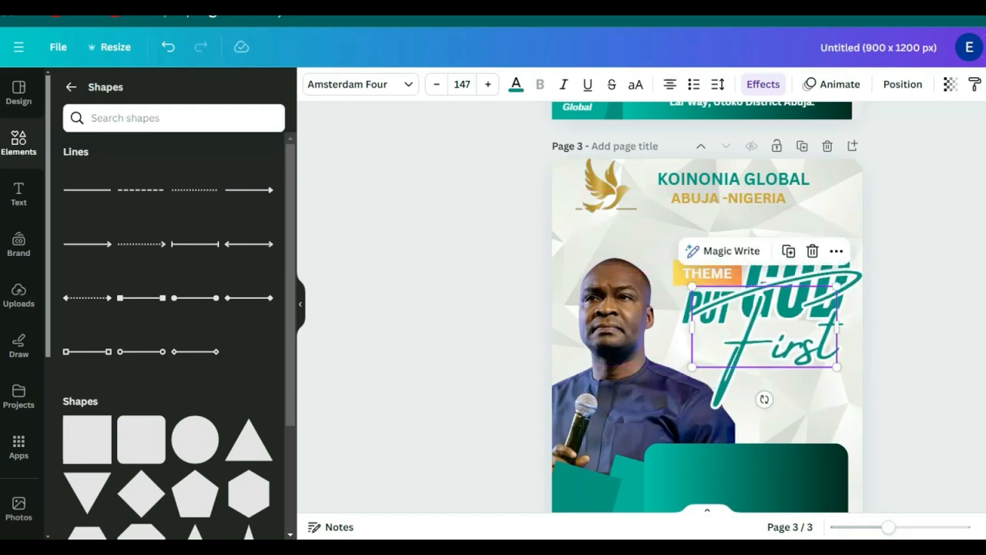
{"action": "left_click", "coordinate": [886, 348]}
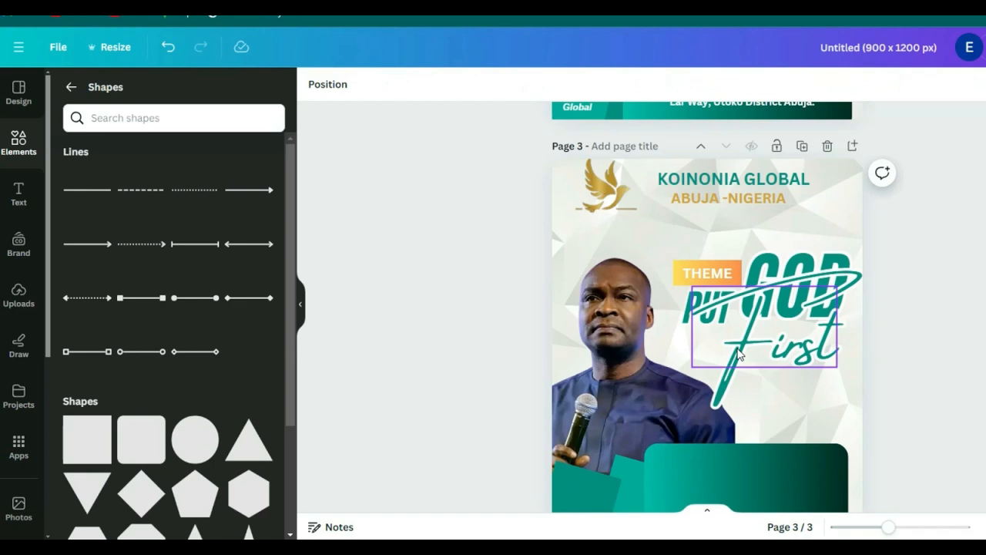
Step: Color the whole word First on page 3 yellow (#f5d70e)
{"action": "left_click", "coordinate": [738, 353]}
{"action": "left_click", "coordinate": [738, 348]}
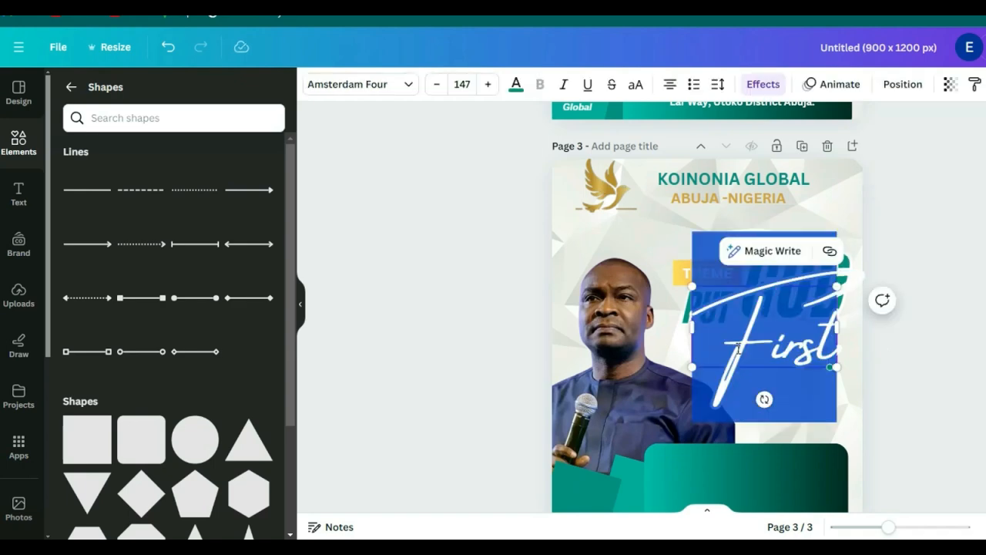
{"action": "left_click", "coordinate": [766, 348]}
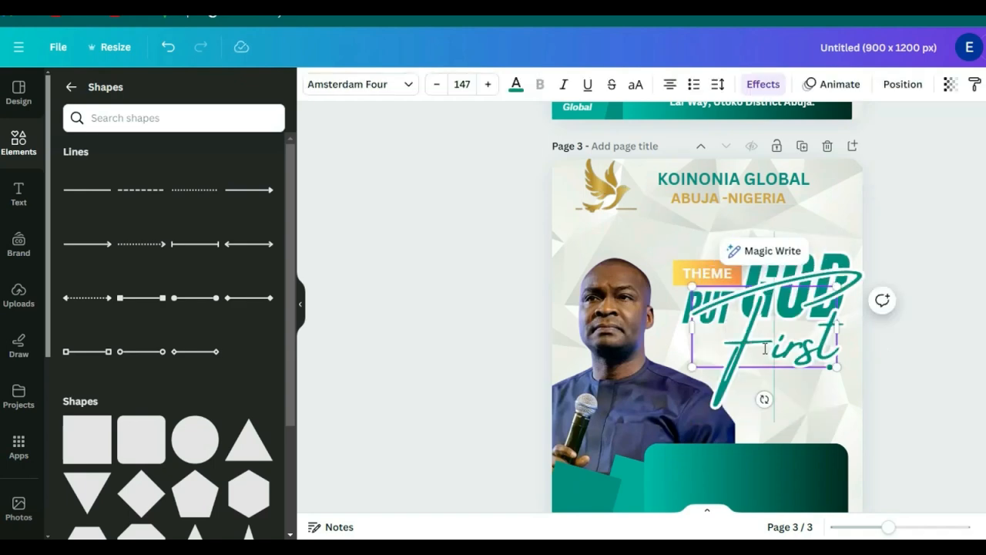
{"action": "double_click", "coordinate": [765, 349]}
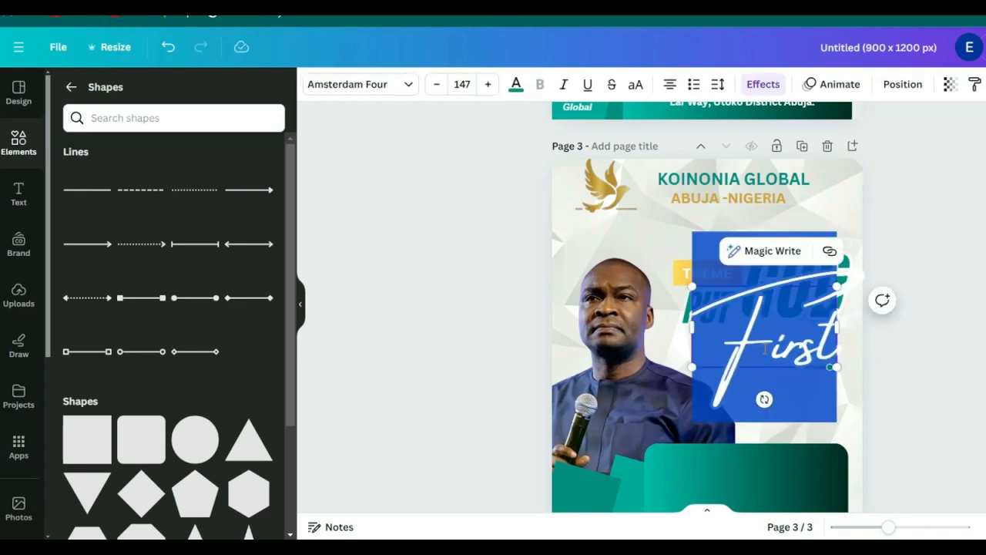
{"action": "left_click", "coordinate": [516, 86]}
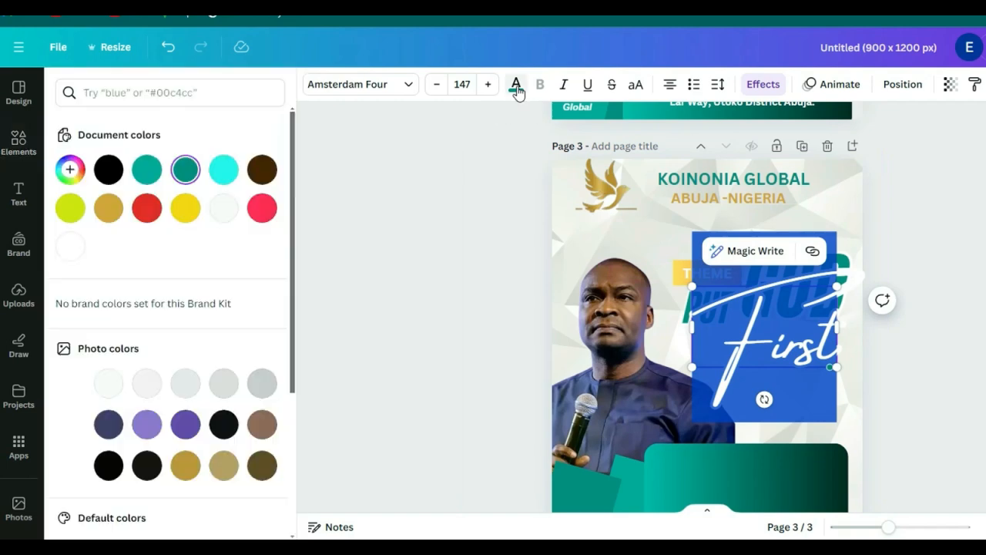
{"action": "left_click", "coordinate": [181, 214]}
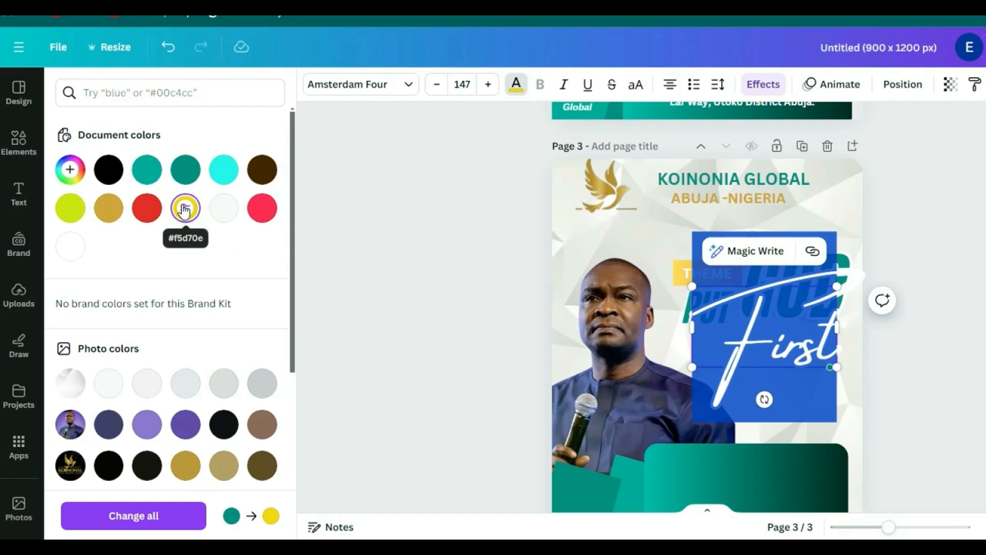
{"action": "left_click", "coordinate": [925, 378]}
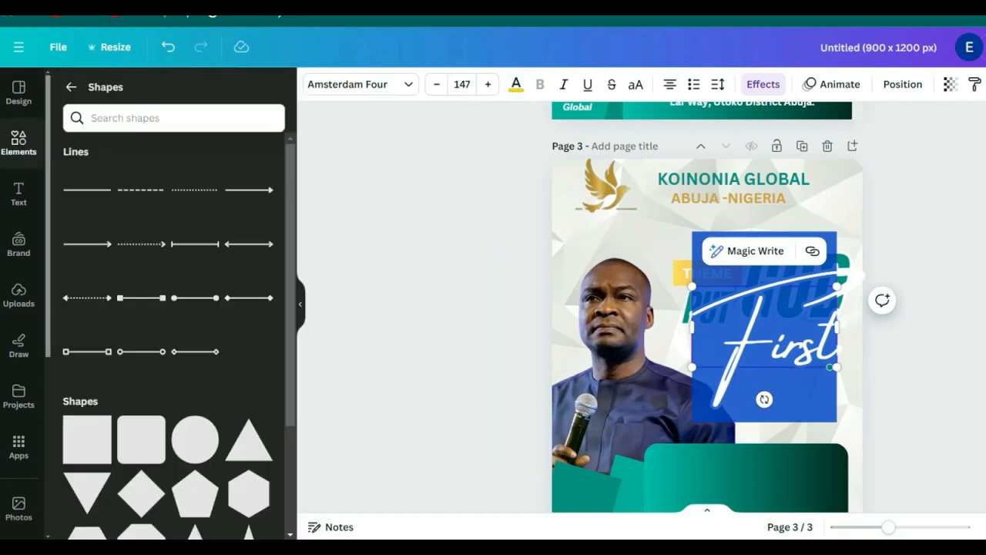
{"action": "left_click", "coordinate": [925, 378]}
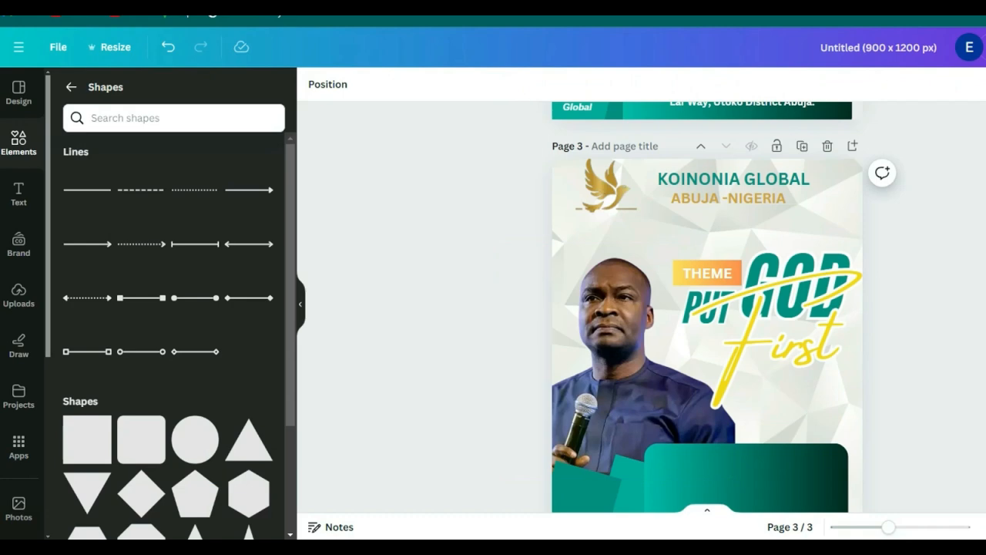
Step: Compare with page 2 and lower the word First slightly so its upper stroke crosses the lower part of PUT GOD
{"action": "scroll", "coordinate": [707, 308], "scroll_direction": "up", "scroll_amount": 6}
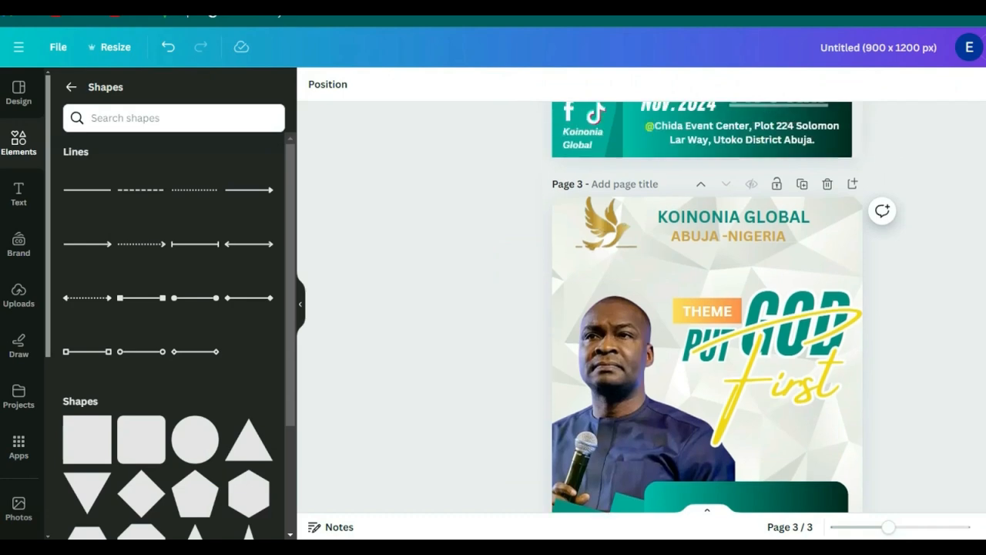
{"action": "scroll", "coordinate": [706, 308], "scroll_direction": "down", "scroll_amount": 6}
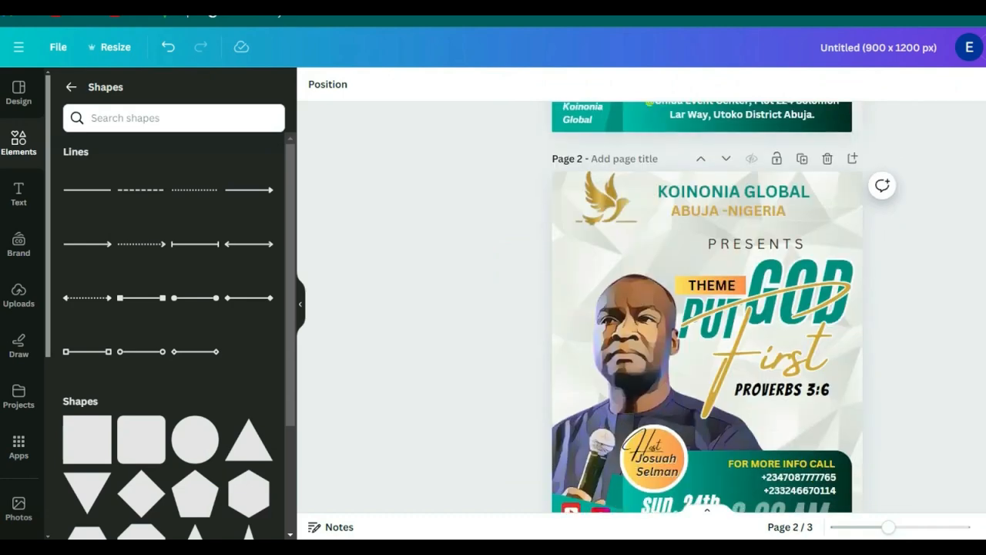
{"action": "scroll", "coordinate": [706, 308], "scroll_direction": "down", "scroll_amount": 2}
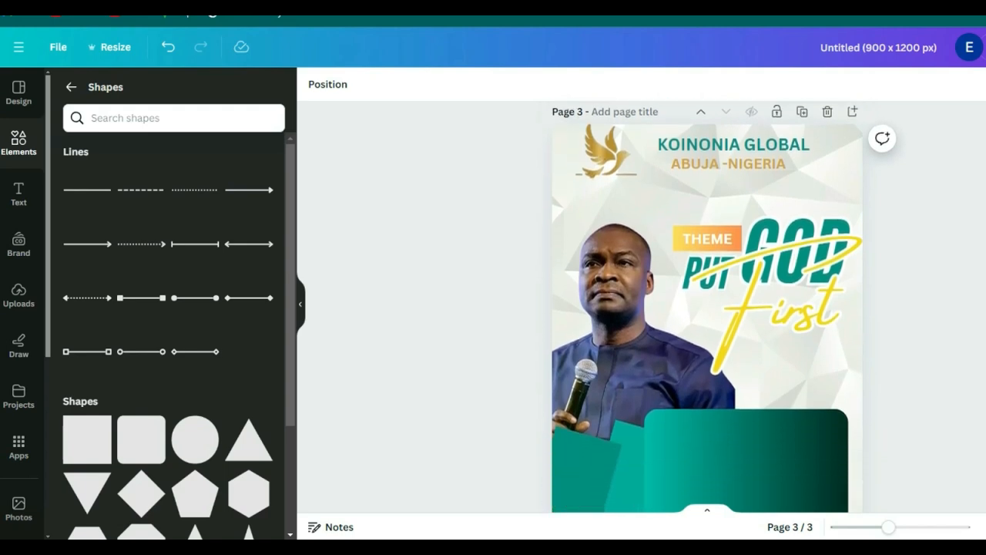
{"action": "left_click", "coordinate": [756, 317]}
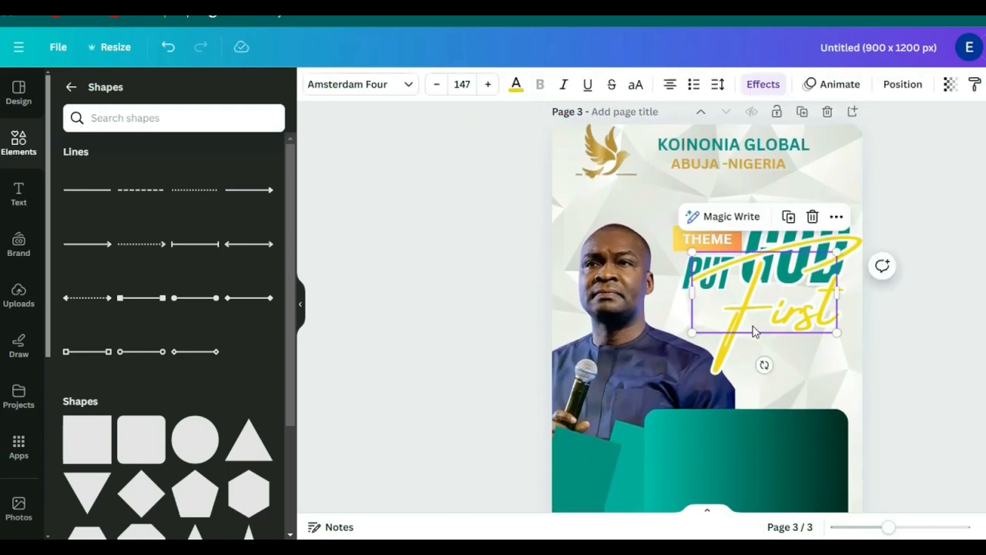
{"action": "left_click_drag", "start_coordinate": [756, 318], "coordinate": [749, 332]}
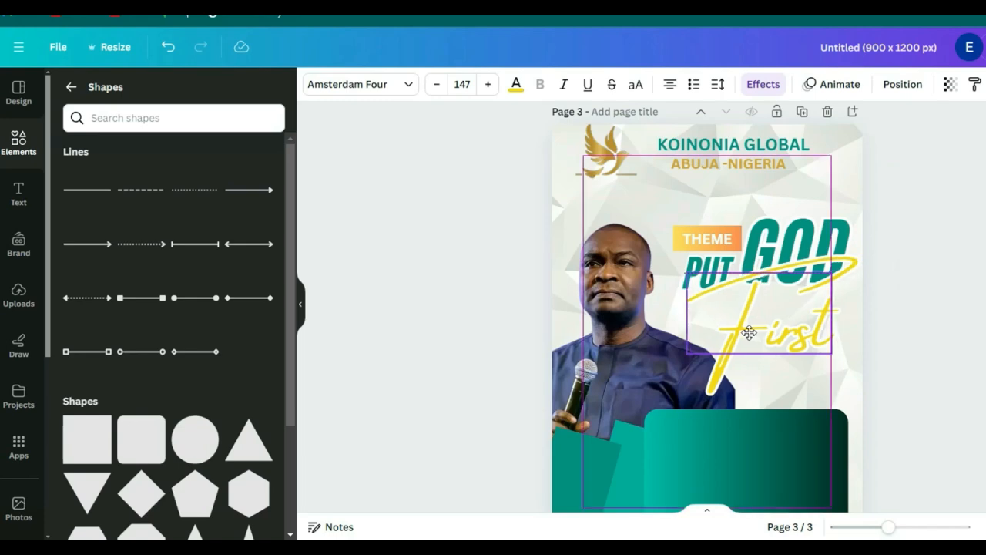
{"action": "left_click", "coordinate": [749, 333]}
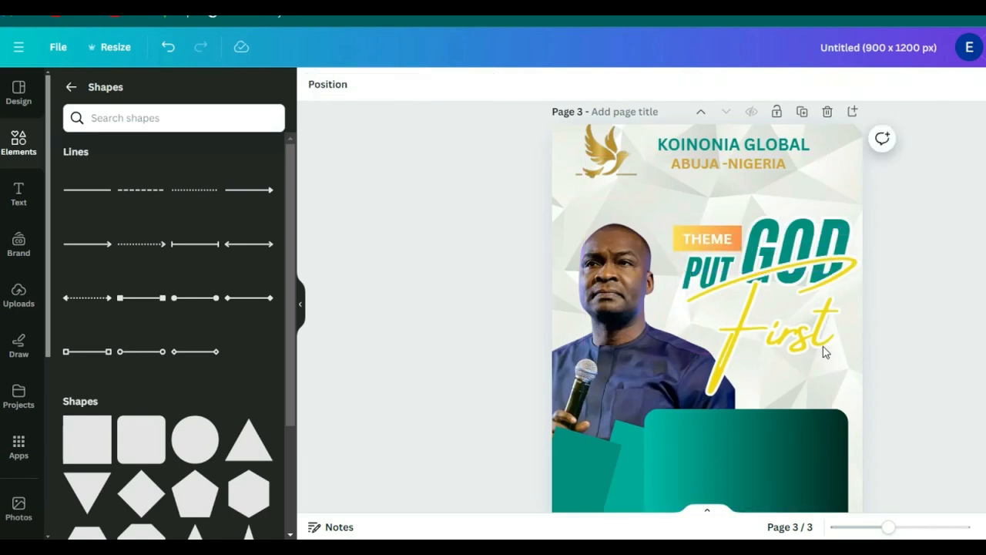
Step: Recolor the word First on page 3 to the gold document color #d4a53a
{"action": "left_click", "coordinate": [798, 341]}
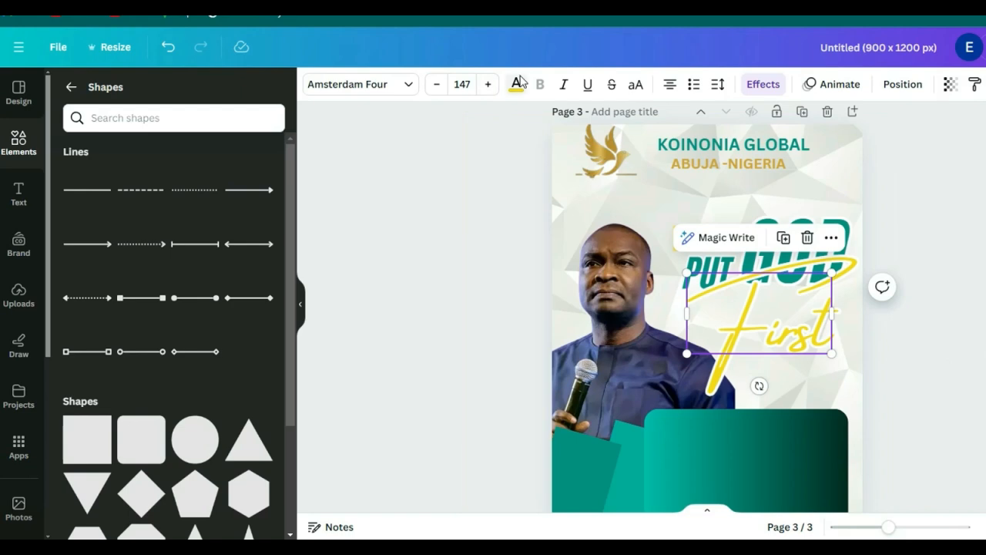
{"action": "left_click", "coordinate": [518, 84]}
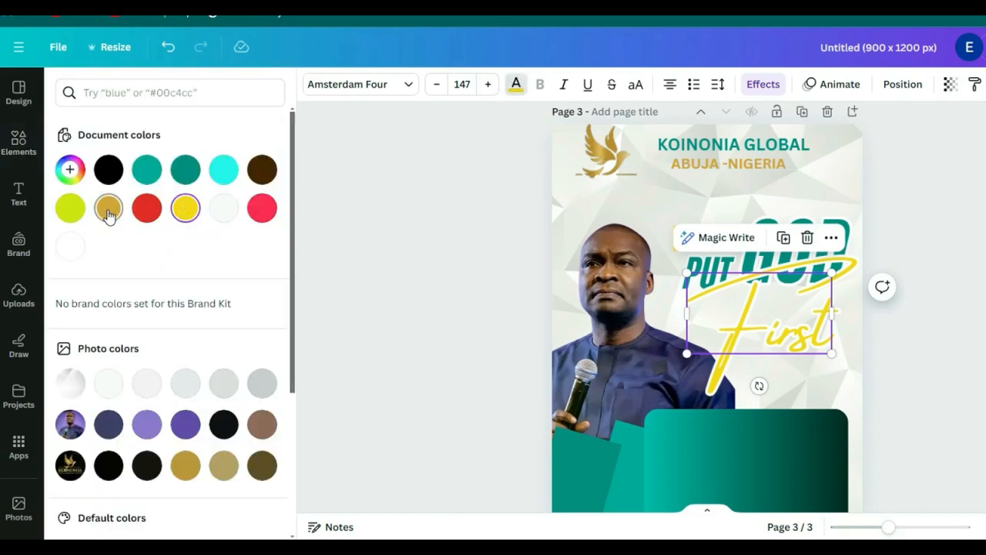
{"action": "left_click", "coordinate": [108, 209]}
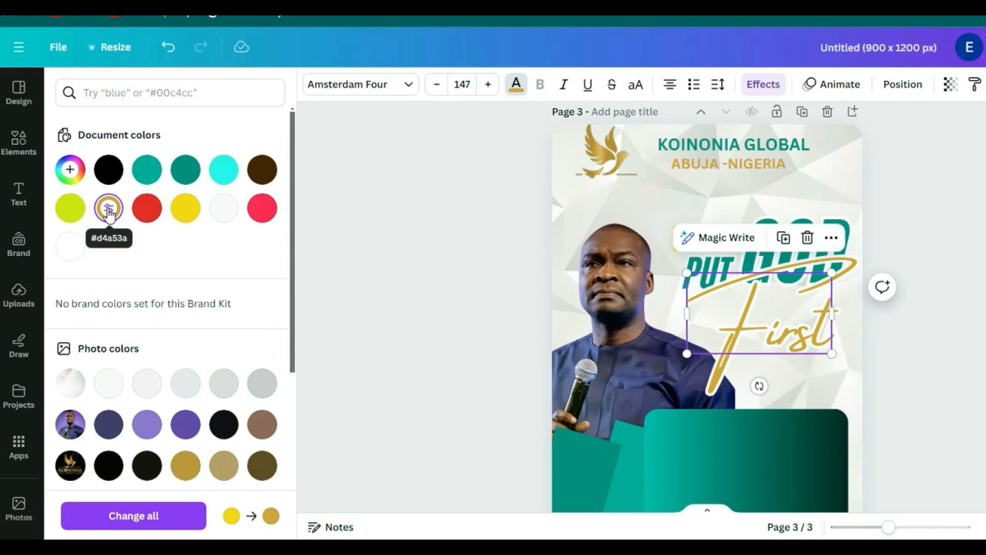
{"action": "left_click", "coordinate": [949, 320]}
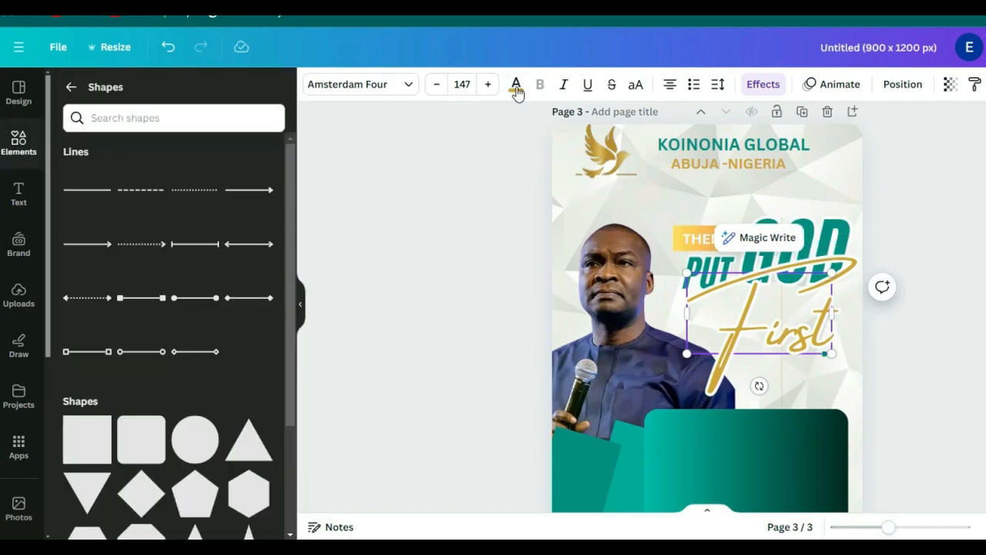
{"action": "left_click", "coordinate": [516, 86]}
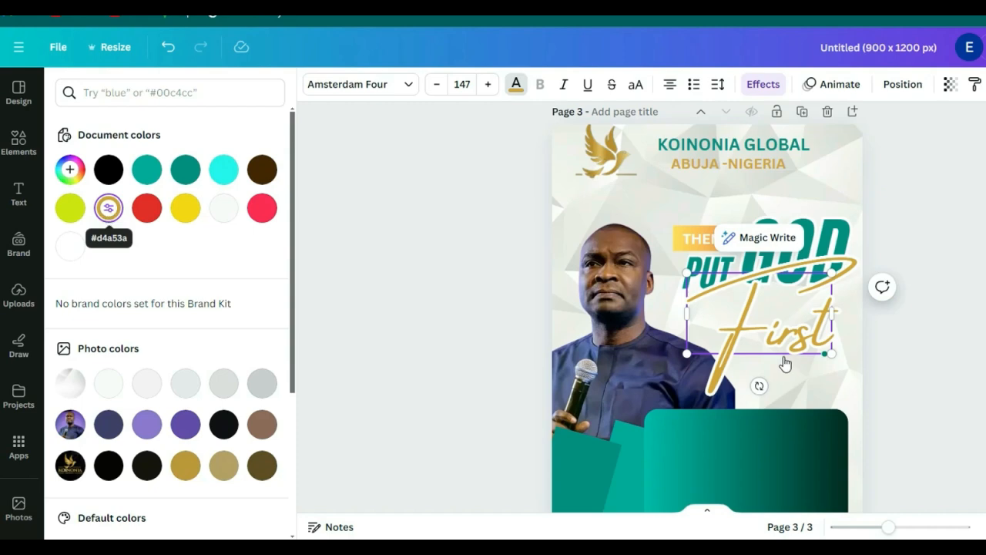
{"action": "left_click", "coordinate": [785, 347]}
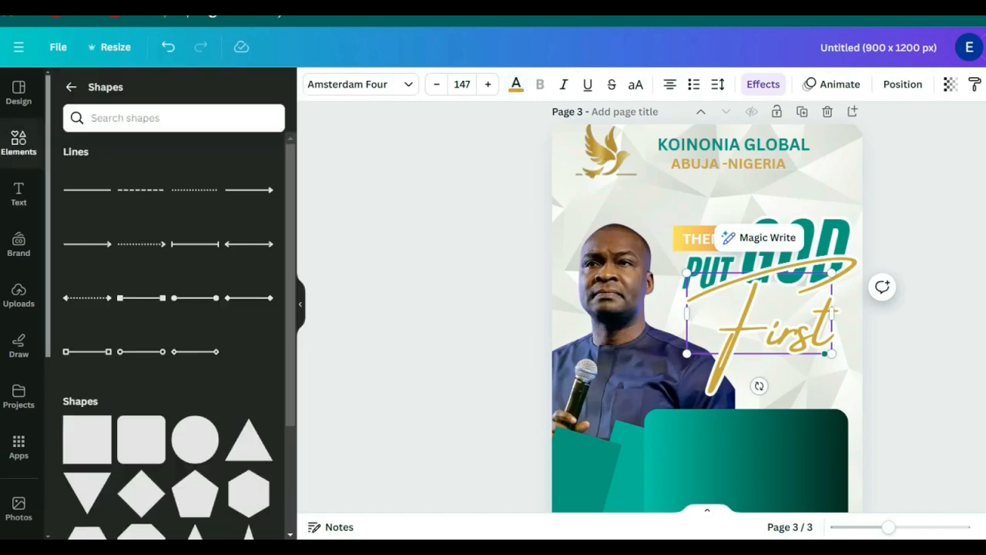
Step: Copy the PROVERBS 3:6 text from below the word First on page 2
{"action": "scroll", "coordinate": [707, 308], "scroll_direction": "up", "scroll_amount": 5}
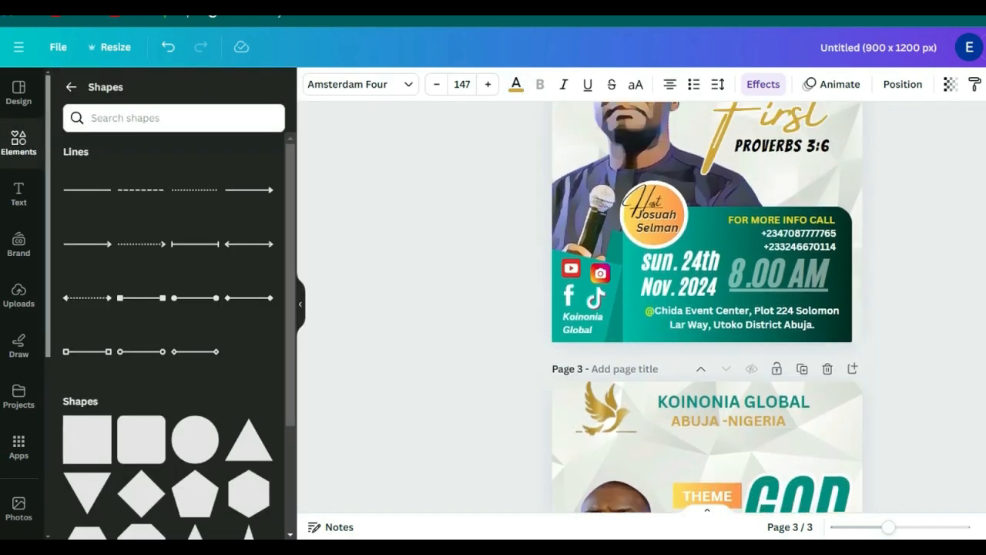
{"action": "scroll", "coordinate": [708, 309], "scroll_direction": "up", "scroll_amount": 4}
{"action": "scroll", "coordinate": [707, 308], "scroll_direction": "down", "scroll_amount": 1}
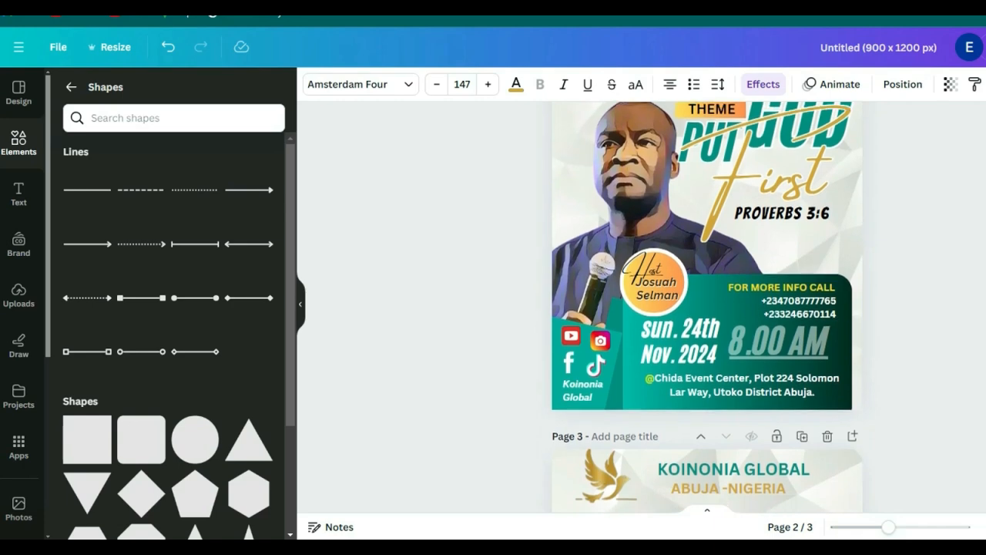
{"action": "left_click", "coordinate": [801, 213]}
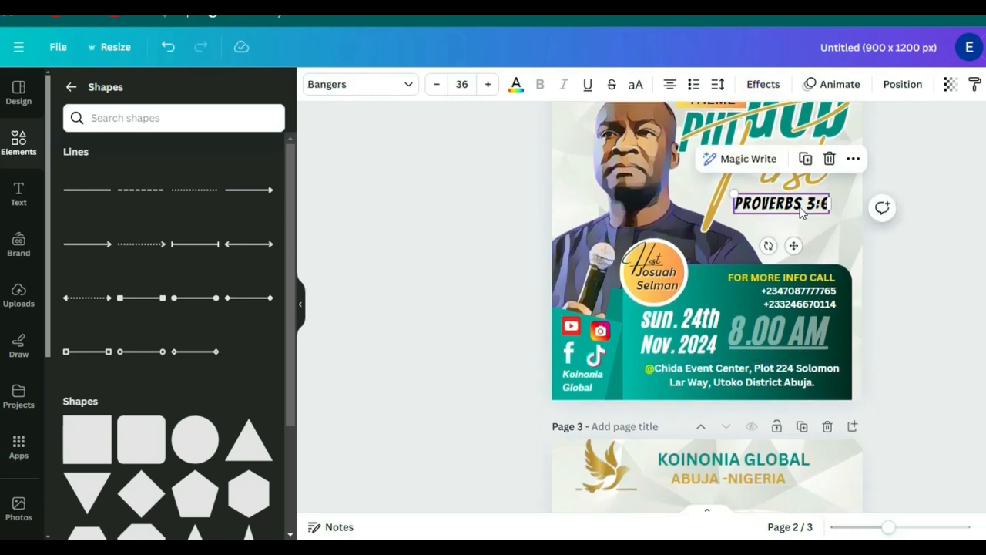
{"action": "right_click", "coordinate": [801, 214]}
{"action": "left_click", "coordinate": [845, 148]}
{"action": "key", "text": "Escape"}
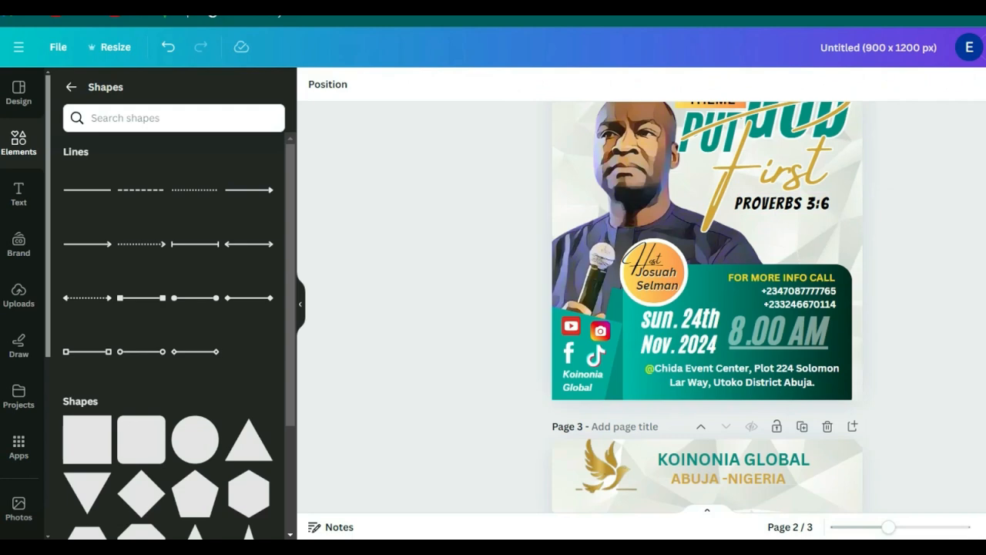
{"action": "right_click", "coordinate": [847, 402]}
{"action": "left_click", "coordinate": [886, 416]}
Step: Paste the PROVERBS 3:6 text onto page 3 and move it just below the word First, above the gradient panel
{"action": "scroll", "coordinate": [775, 307], "scroll_direction": "down", "scroll_amount": 5}
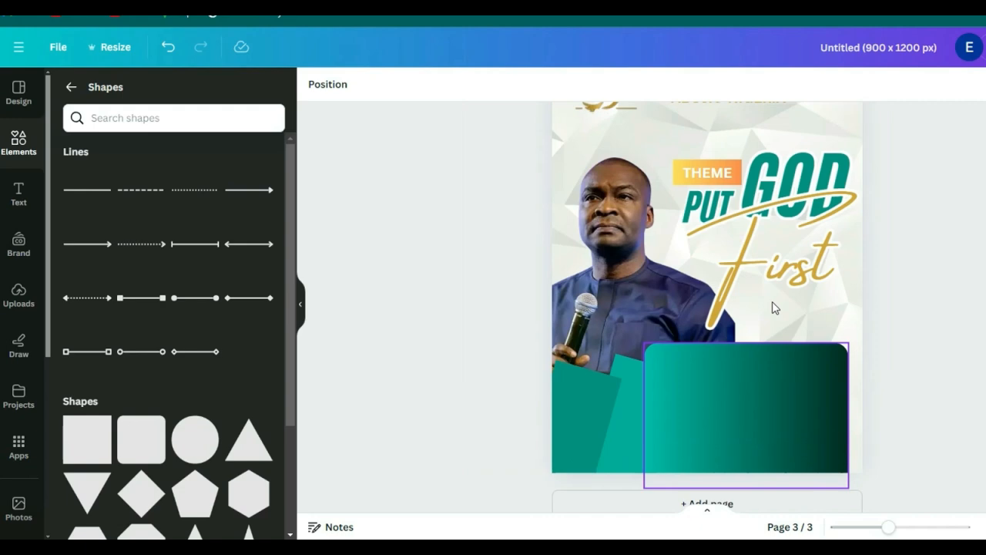
{"action": "left_click", "coordinate": [773, 305]}
{"action": "right_click", "coordinate": [774, 310]}
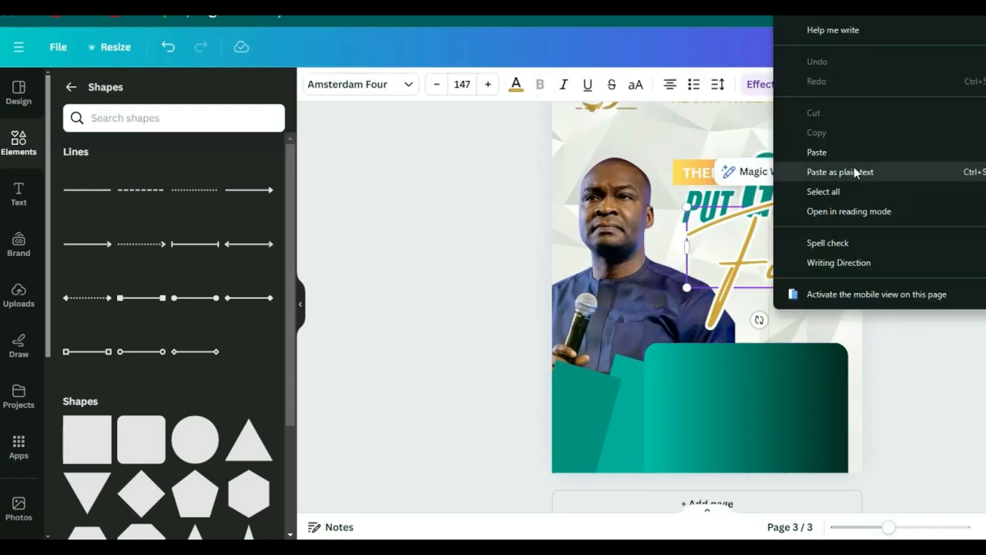
{"action": "left_click", "coordinate": [783, 324]}
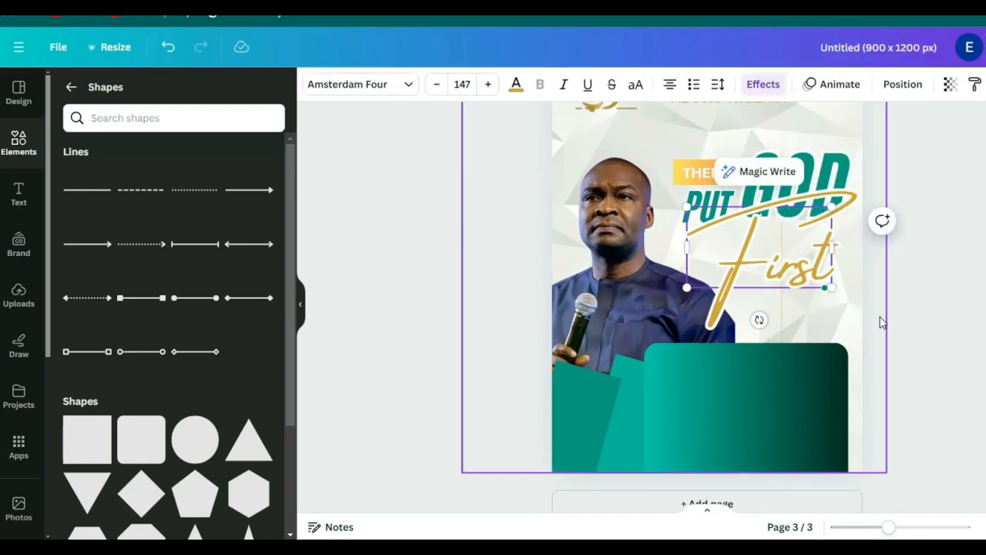
{"action": "left_click", "coordinate": [881, 321]}
{"action": "left_click", "coordinate": [759, 335]}
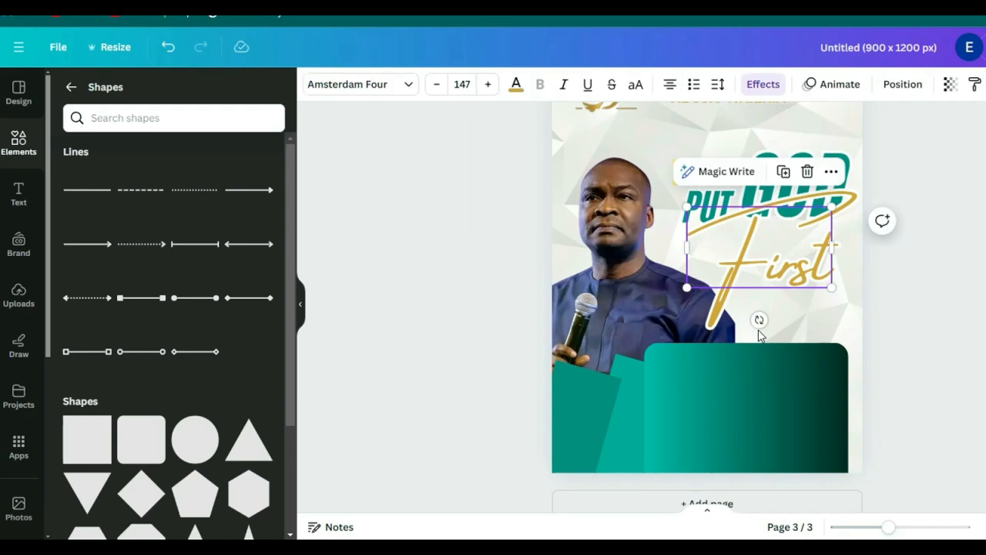
{"action": "right_click", "coordinate": [760, 335]}
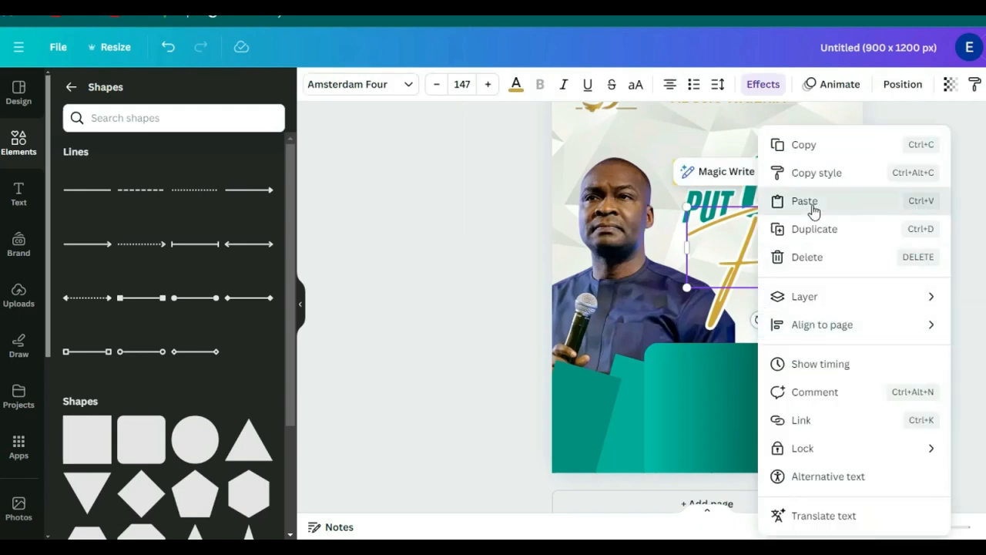
{"action": "left_click", "coordinate": [812, 203]}
{"action": "left_click", "coordinate": [838, 283]}
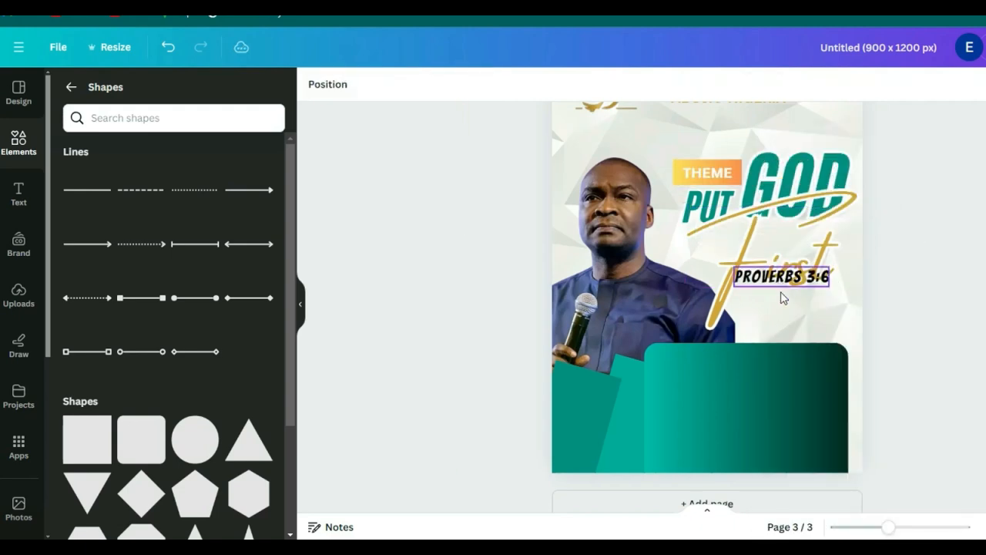
{"action": "left_click_drag", "start_coordinate": [777, 277], "coordinate": [784, 302]}
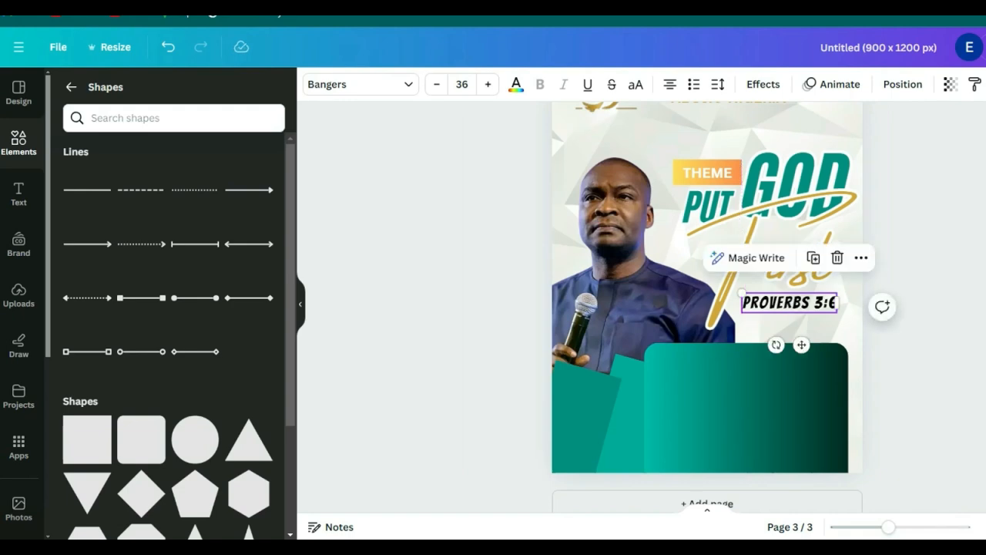
{"action": "left_click", "coordinate": [911, 339]}
Step: Compare page 3's layout with the finished flyer on page 2 to find which elements are still missing
{"action": "scroll", "coordinate": [911, 339], "scroll_direction": "up", "scroll_amount": 1}
{"action": "scroll", "coordinate": [911, 340], "scroll_direction": "down", "scroll_amount": 1}
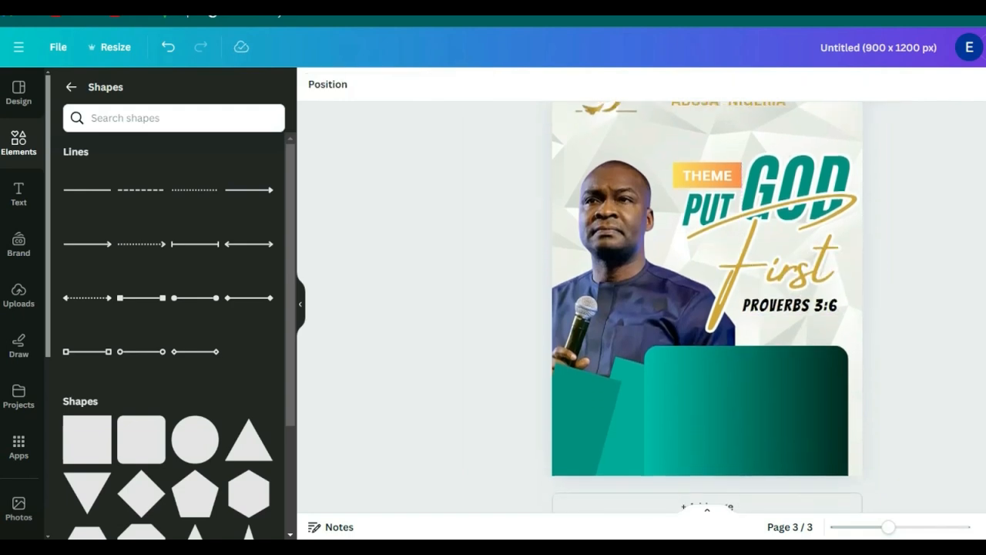
{"action": "scroll", "coordinate": [707, 308], "scroll_direction": "up", "scroll_amount": 1}
{"action": "scroll", "coordinate": [707, 309], "scroll_direction": "down", "scroll_amount": 1}
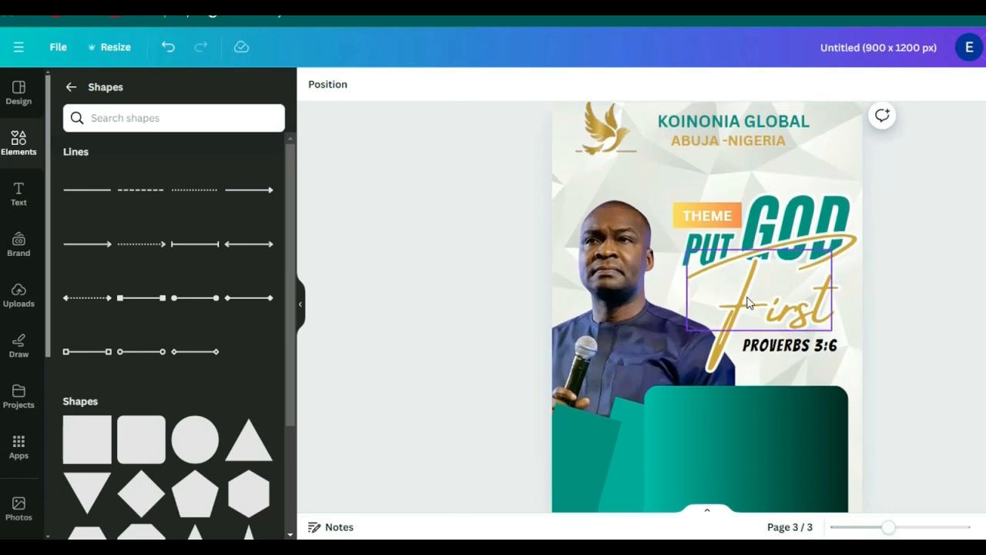
{"action": "left_click_drag", "start_coordinate": [747, 302], "coordinate": [747, 300]}
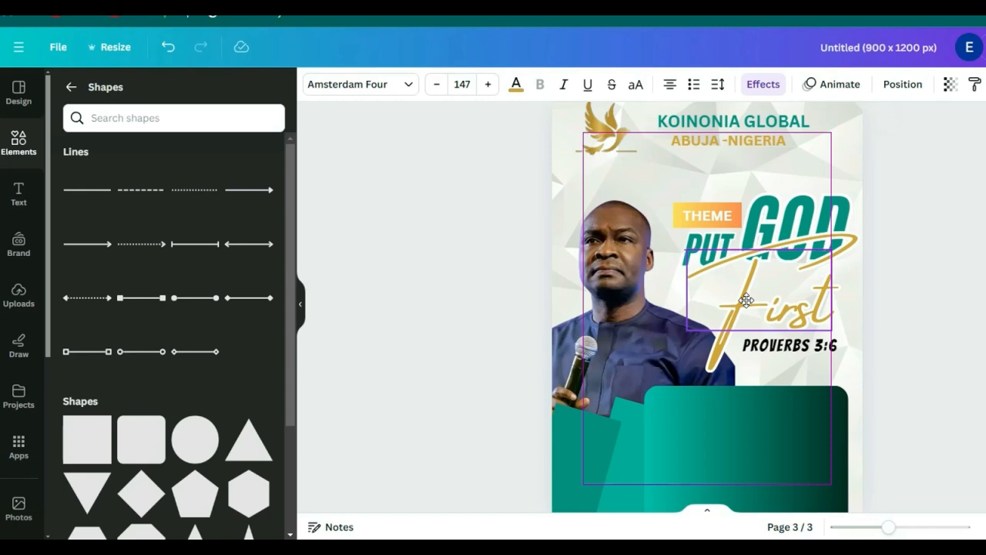
{"action": "left_click", "coordinate": [894, 301]}
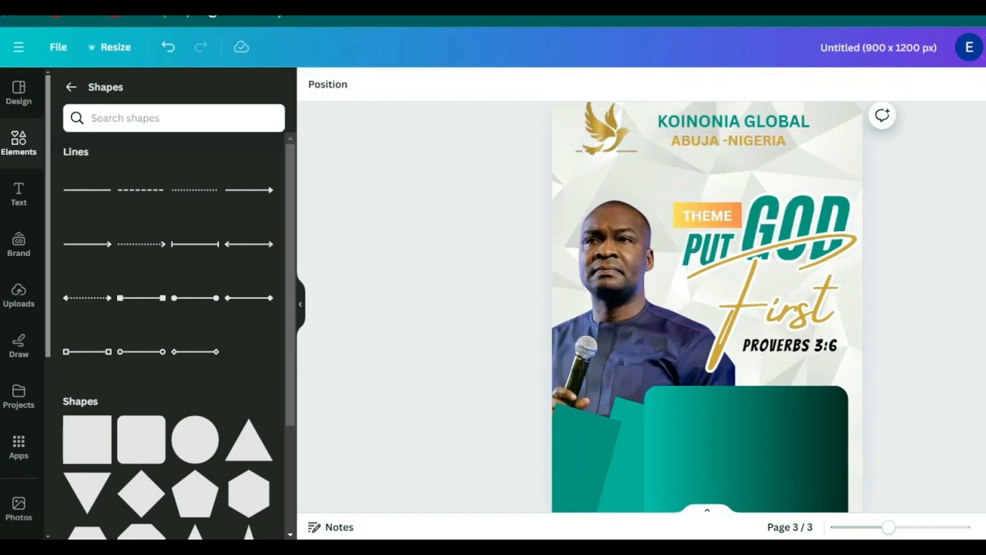
{"action": "scroll", "coordinate": [707, 308], "scroll_direction": "up", "scroll_amount": 2}
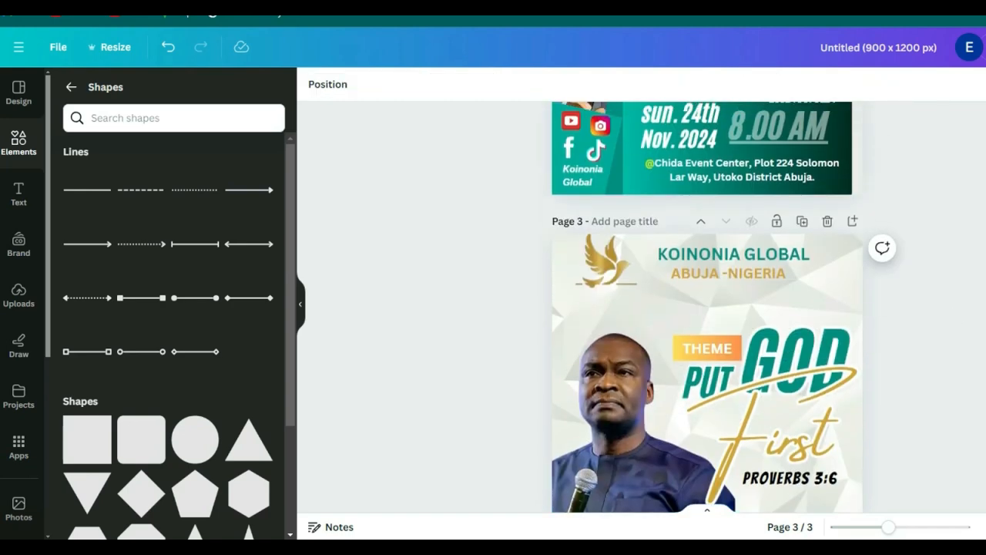
{"action": "scroll", "coordinate": [708, 308], "scroll_direction": "down", "scroll_amount": 3}
{"action": "scroll", "coordinate": [707, 308], "scroll_direction": "up", "scroll_amount": 1}
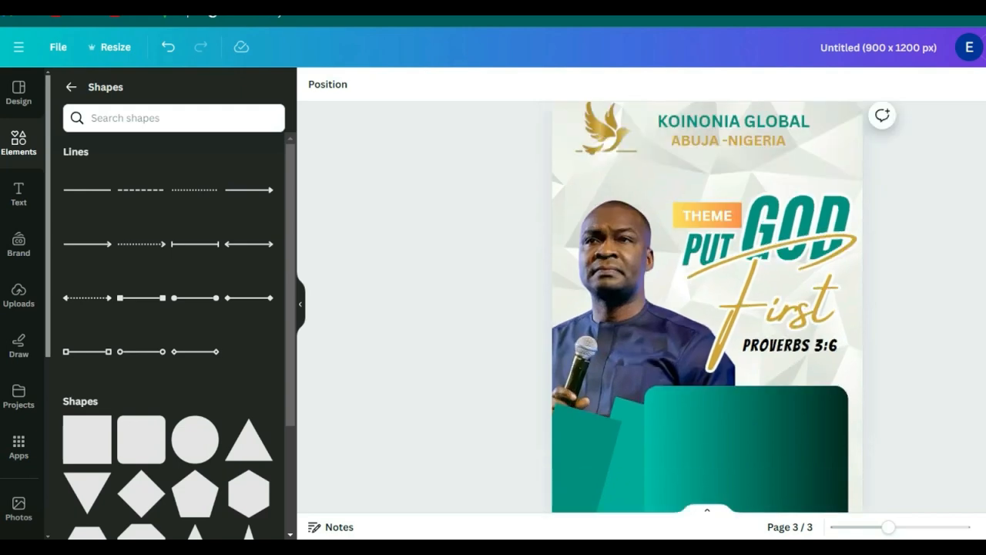
{"action": "scroll", "coordinate": [855, 293], "scroll_direction": "up", "scroll_amount": 3}
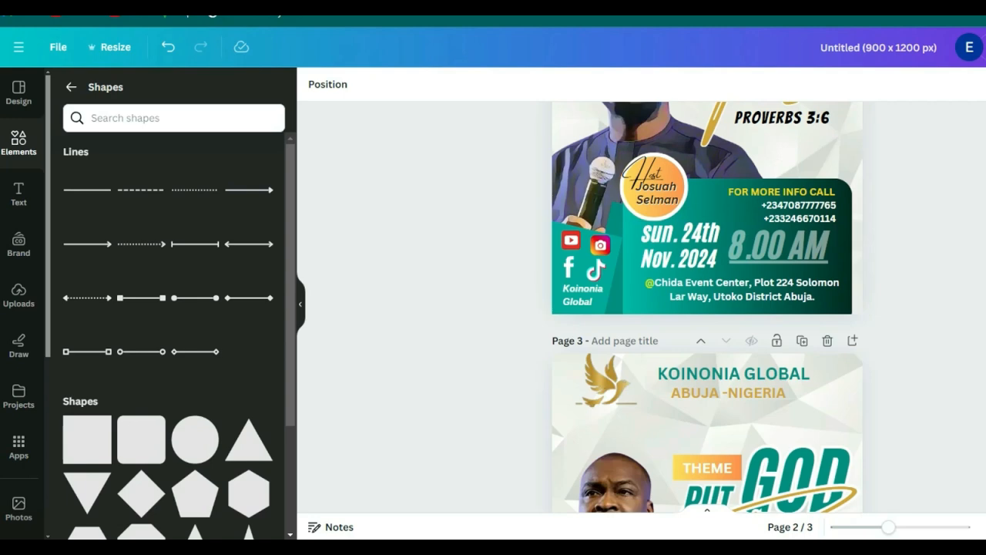
{"action": "scroll", "coordinate": [707, 306], "scroll_direction": "down", "scroll_amount": 4}
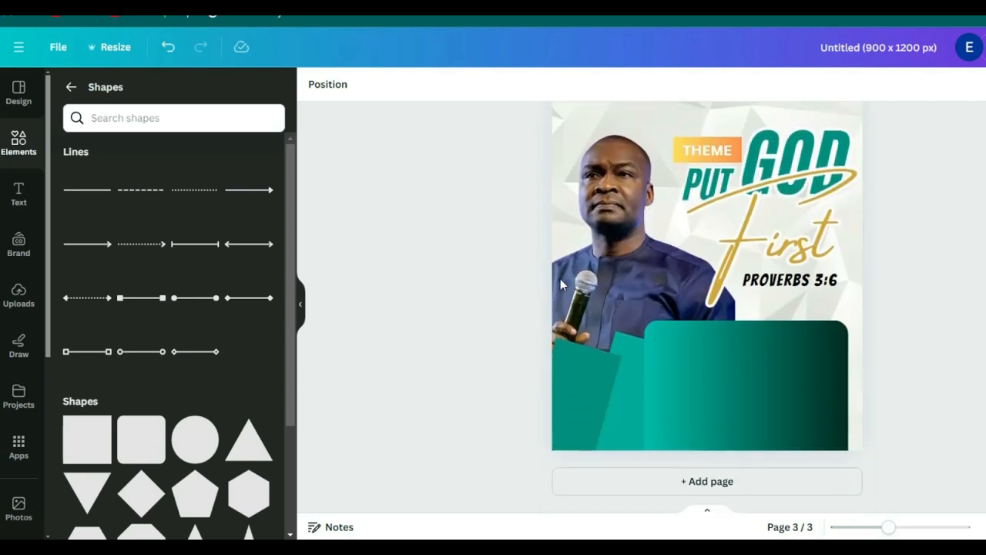
Step: Find a circle among the elements by searching for "cir" and add the shape to page 3
{"action": "left_click", "coordinate": [23, 149]}
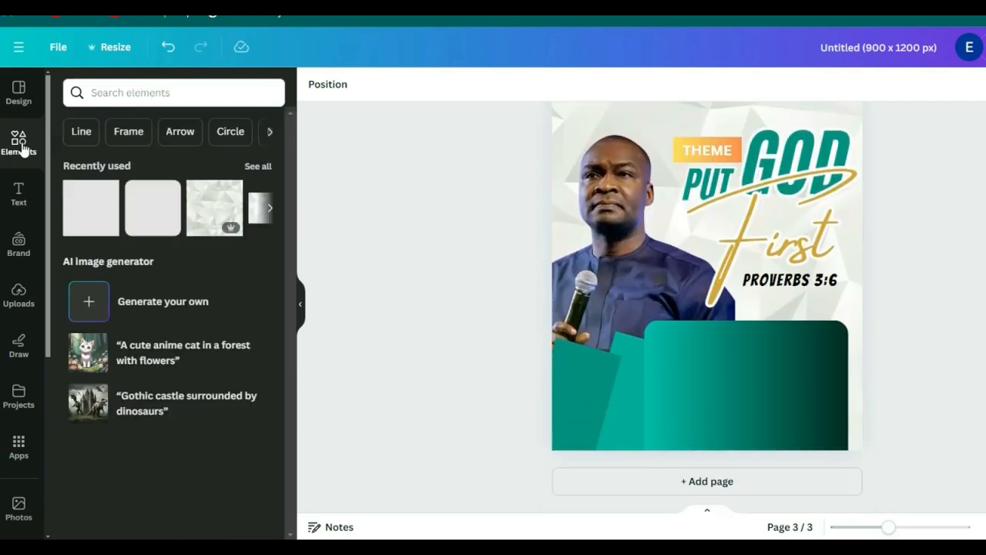
{"action": "left_click", "coordinate": [122, 91]}
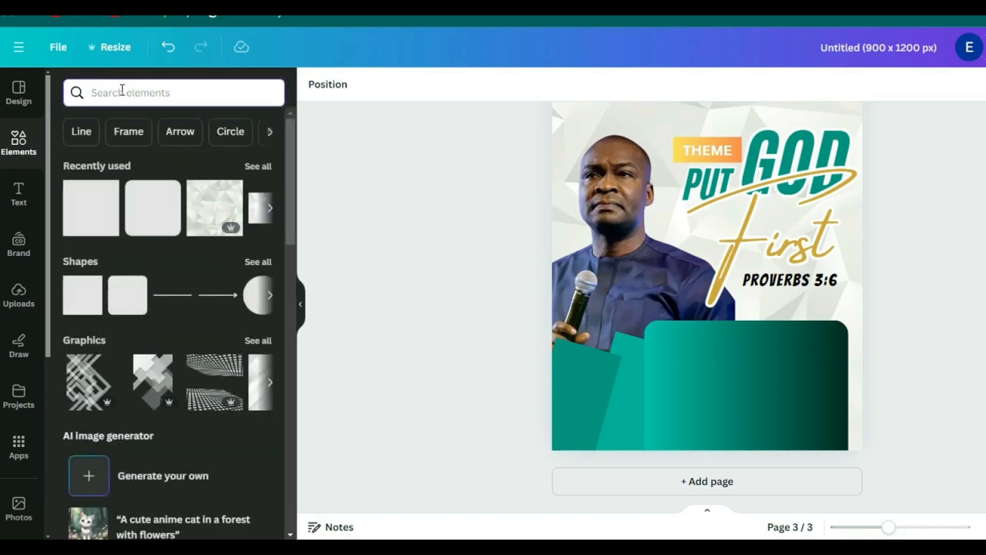
{"action": "type", "text": "cir"}
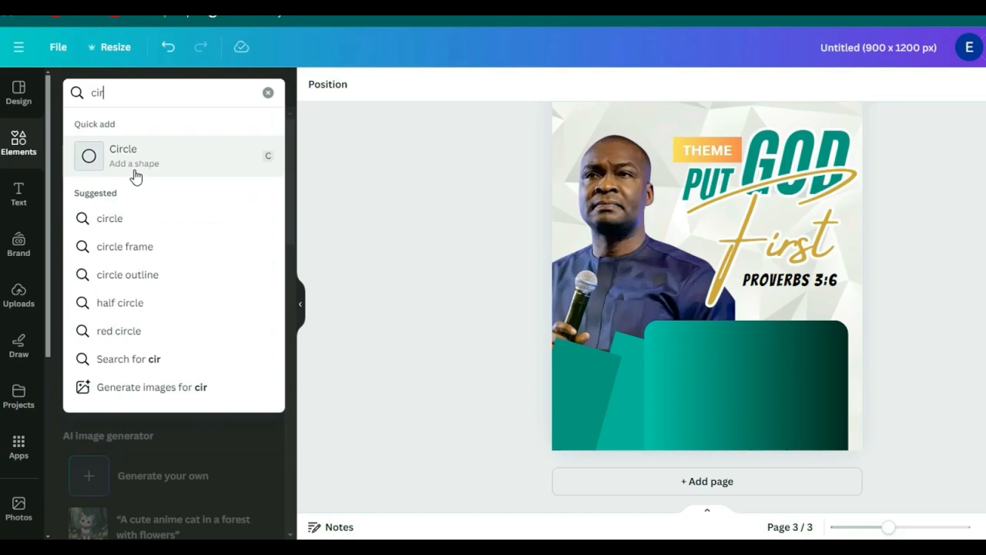
{"action": "left_click", "coordinate": [135, 176]}
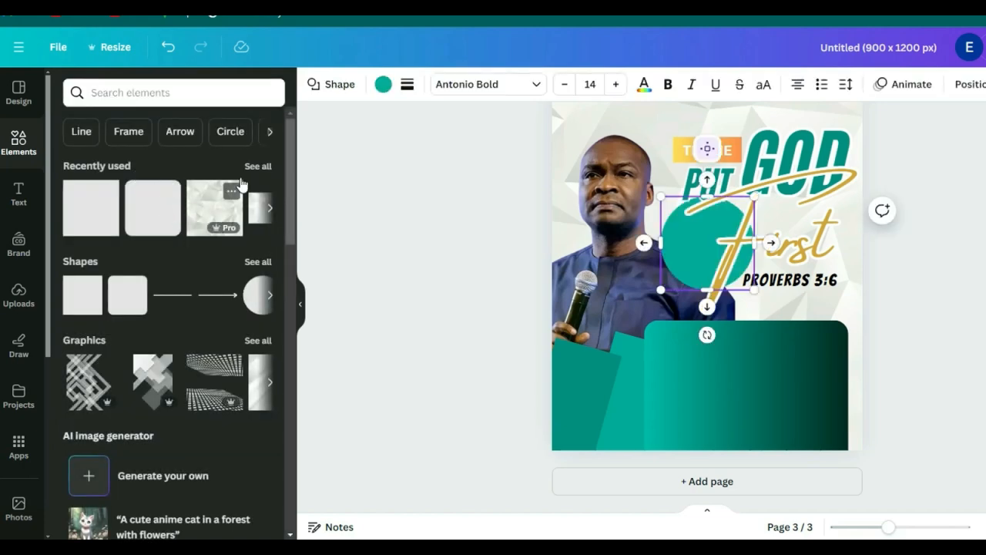
{"action": "left_click", "coordinate": [259, 262]}
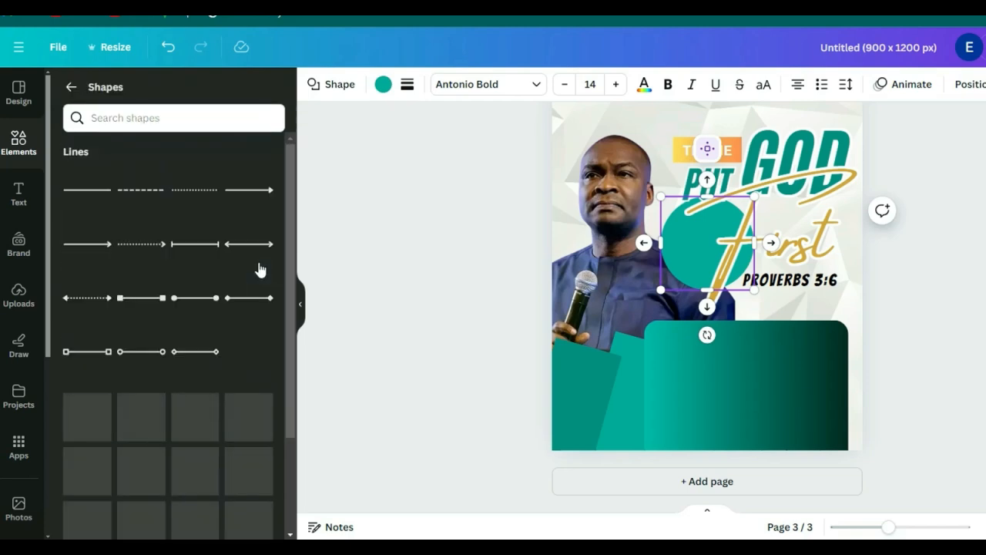
Step: Move the new circle off the title to the lower part of the man's torso, overlapping the green shapes
{"action": "left_click", "coordinate": [692, 254]}
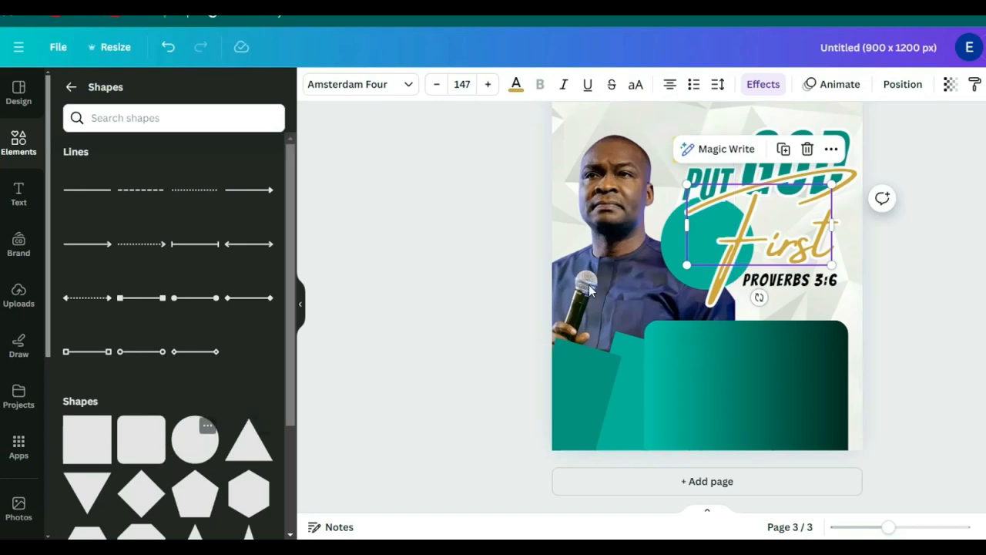
{"action": "left_click", "coordinate": [674, 240]}
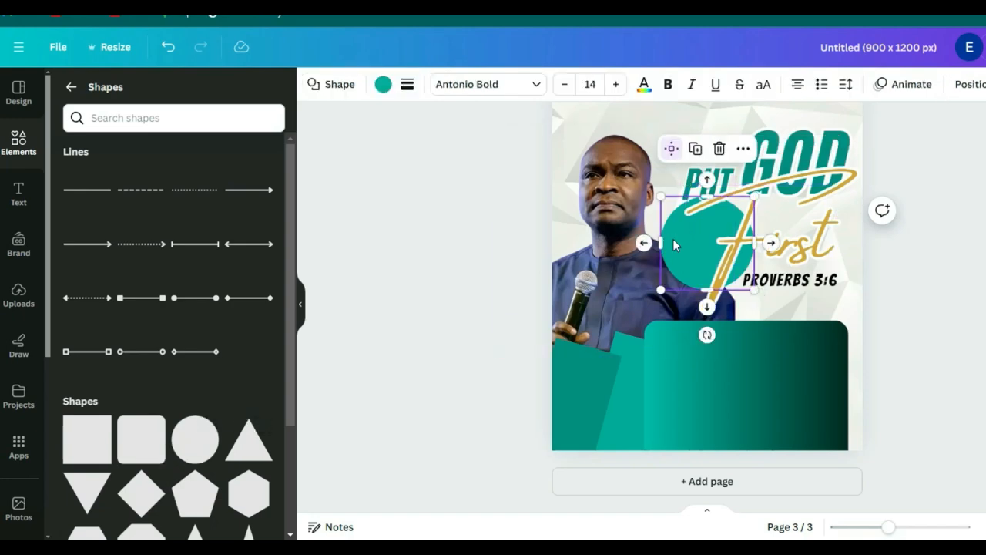
{"action": "left_click_drag", "start_coordinate": [685, 246], "coordinate": [634, 320]}
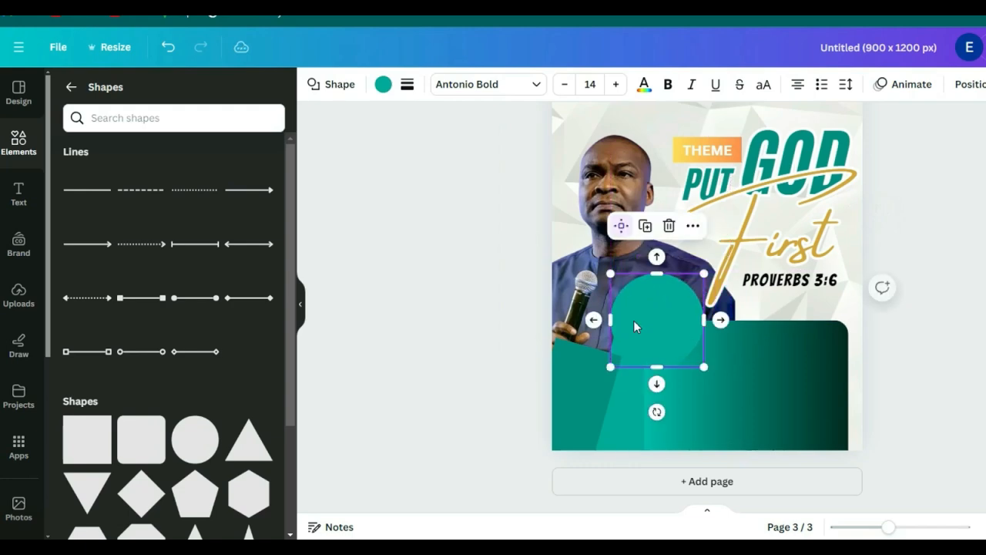
Step: Fill the circle white and lower it over the gradient panel's upper-left corner, checking it against the Host badge on page 2
{"action": "left_click", "coordinate": [391, 86]}
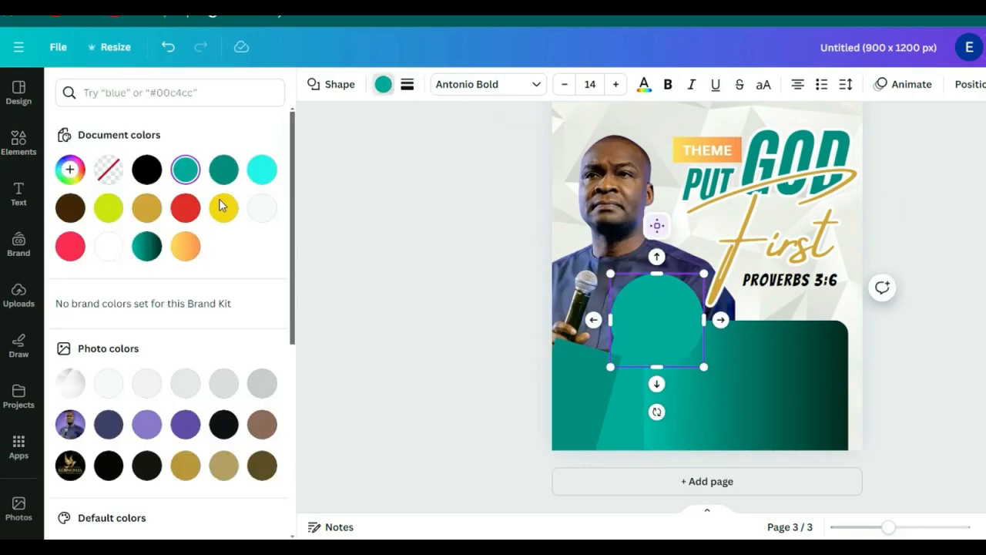
{"action": "left_click", "coordinate": [108, 247]}
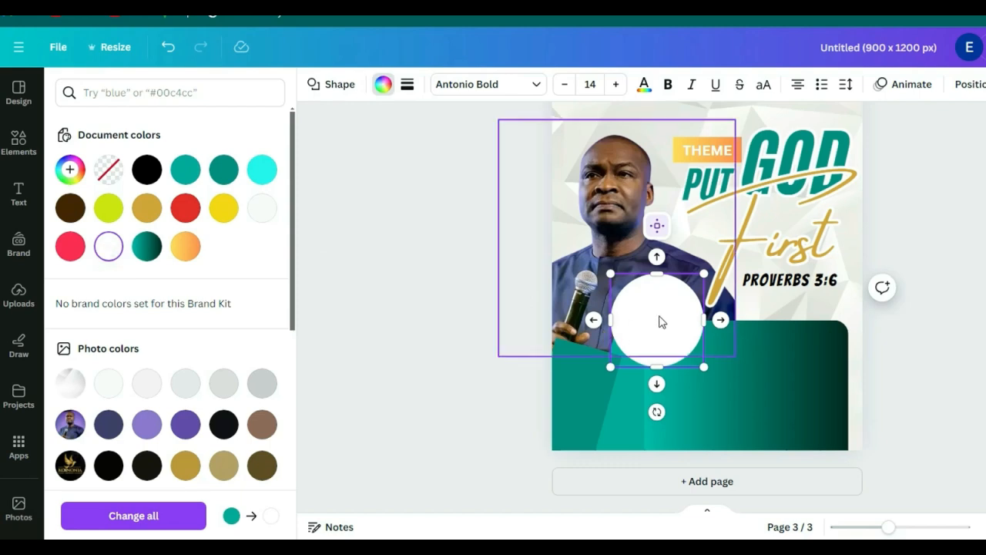
{"action": "left_click_drag", "start_coordinate": [669, 345], "coordinate": [679, 370]}
{"action": "scroll", "coordinate": [707, 307], "scroll_direction": "up", "scroll_amount": 5}
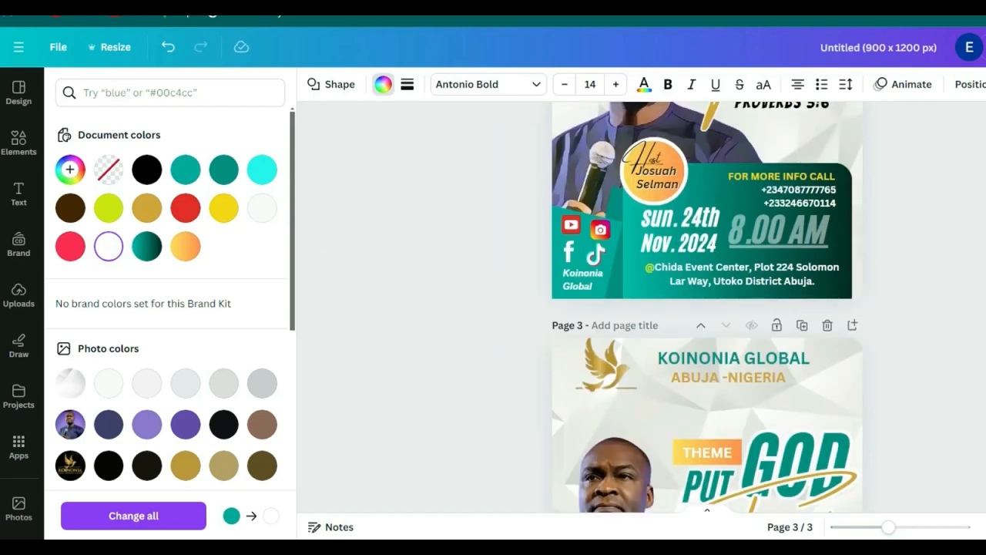
{"action": "scroll", "coordinate": [708, 306], "scroll_direction": "down", "scroll_amount": 5}
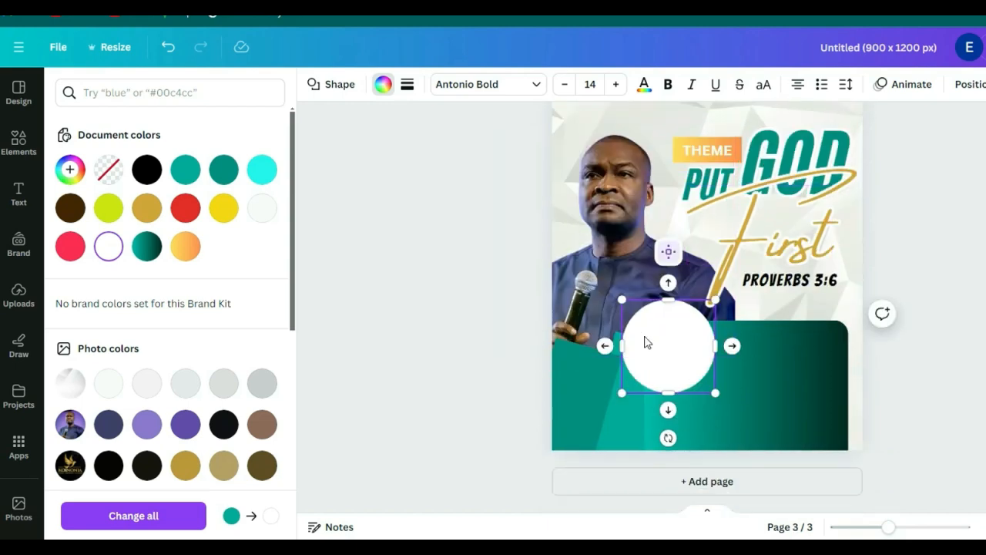
{"action": "left_click", "coordinate": [382, 84]}
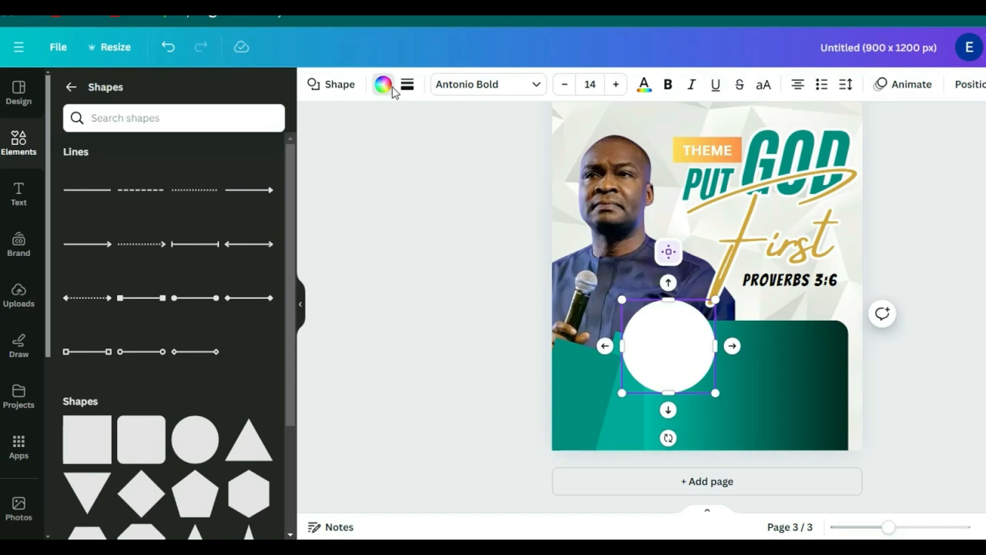
Step: Fill the white circle with the default yellow-to-orange gradient
{"action": "left_click", "coordinate": [385, 86]}
{"action": "left_click", "coordinate": [386, 87]}
{"action": "left_click", "coordinate": [385, 86]}
{"action": "left_click_drag", "start_coordinate": [292, 170], "coordinate": [304, 421]}
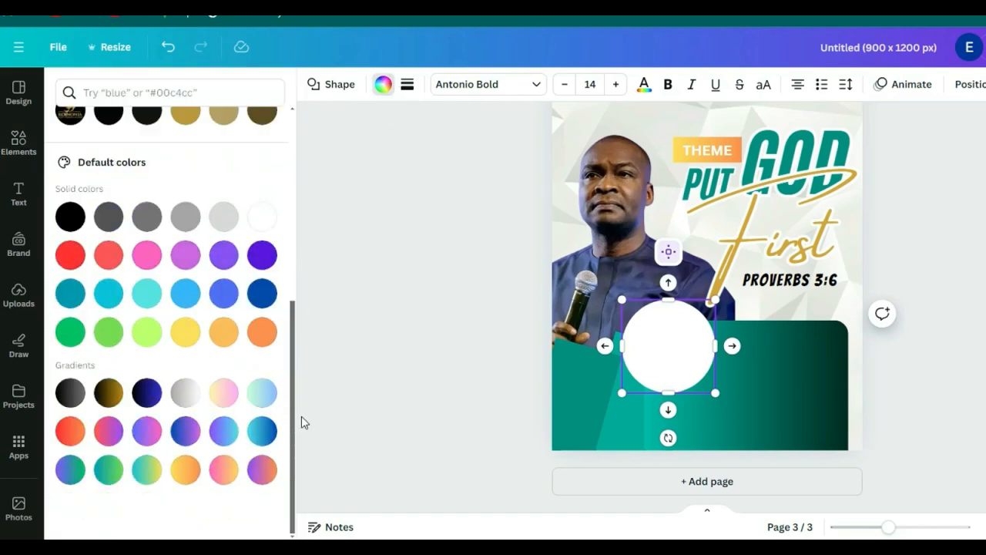
{"action": "left_click", "coordinate": [185, 471]}
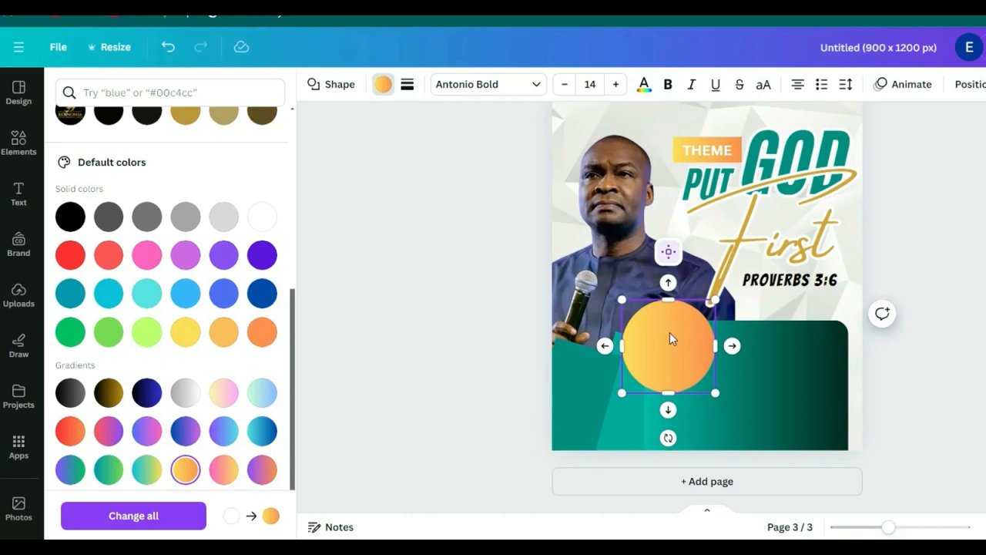
Step: Give the circle a solid white (#FFFFFF) border of weight 10 and shrink it to about the size of page 2's Host badge
{"action": "left_click", "coordinate": [410, 85]}
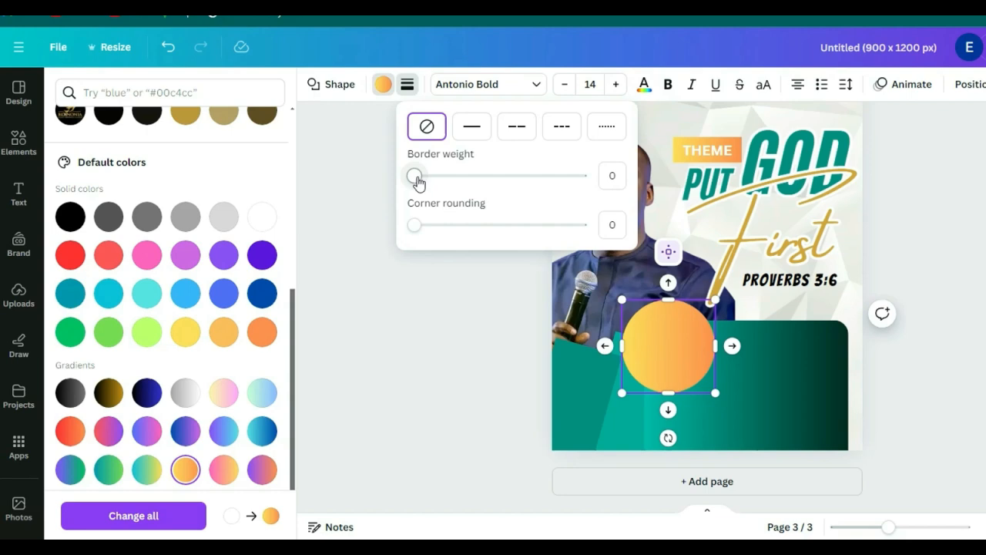
{"action": "left_click_drag", "start_coordinate": [416, 181], "coordinate": [454, 192]}
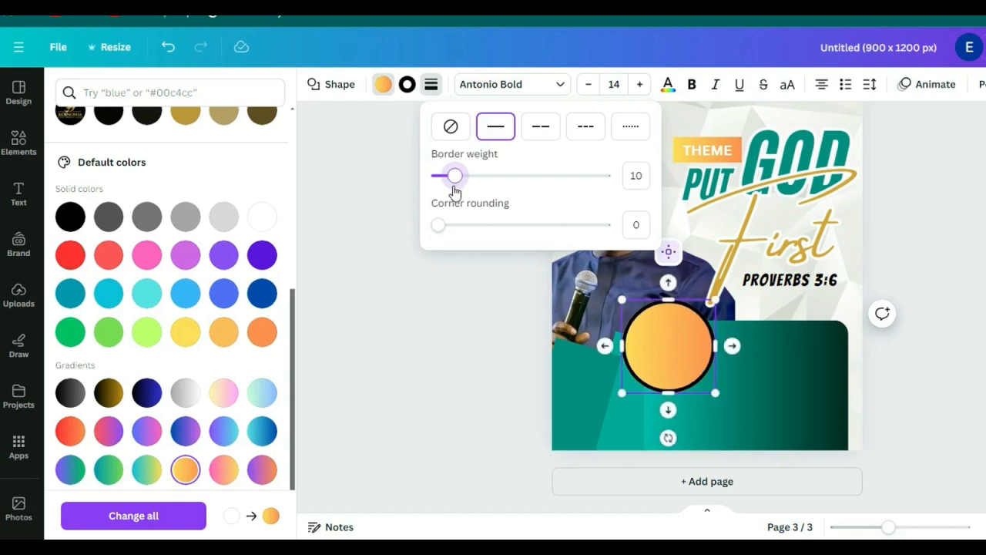
{"action": "left_click", "coordinate": [407, 90]}
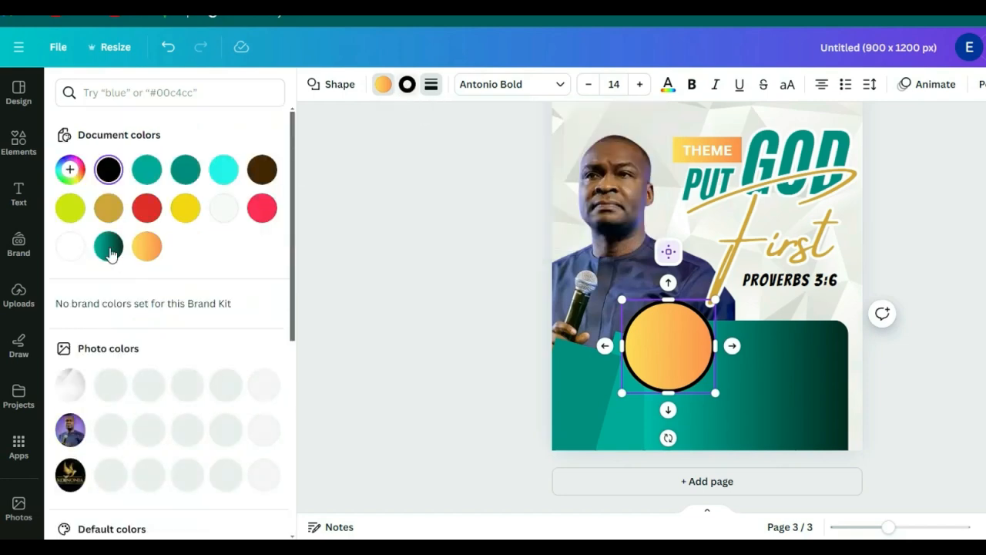
{"action": "left_click", "coordinate": [69, 249]}
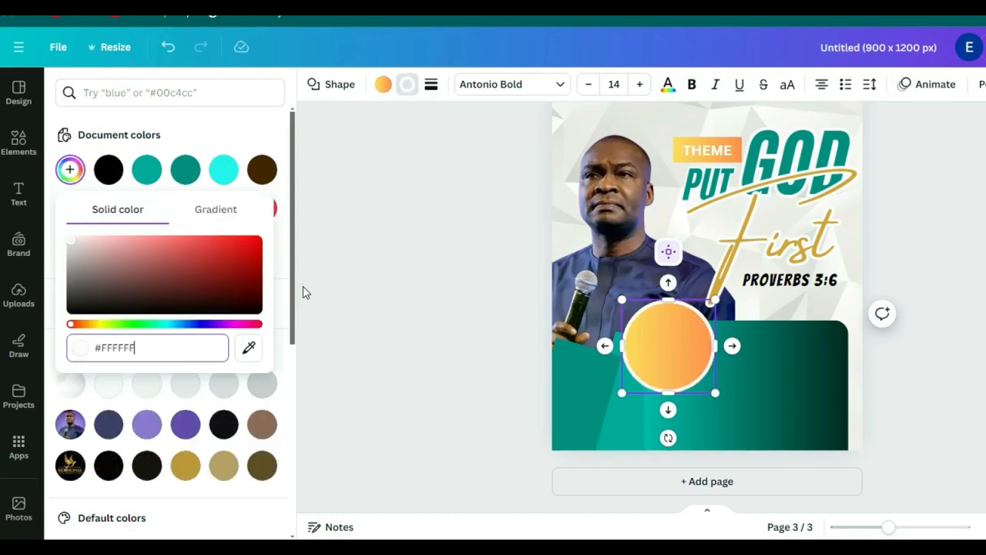
{"action": "left_click", "coordinate": [770, 344]}
{"action": "left_click", "coordinate": [969, 288]}
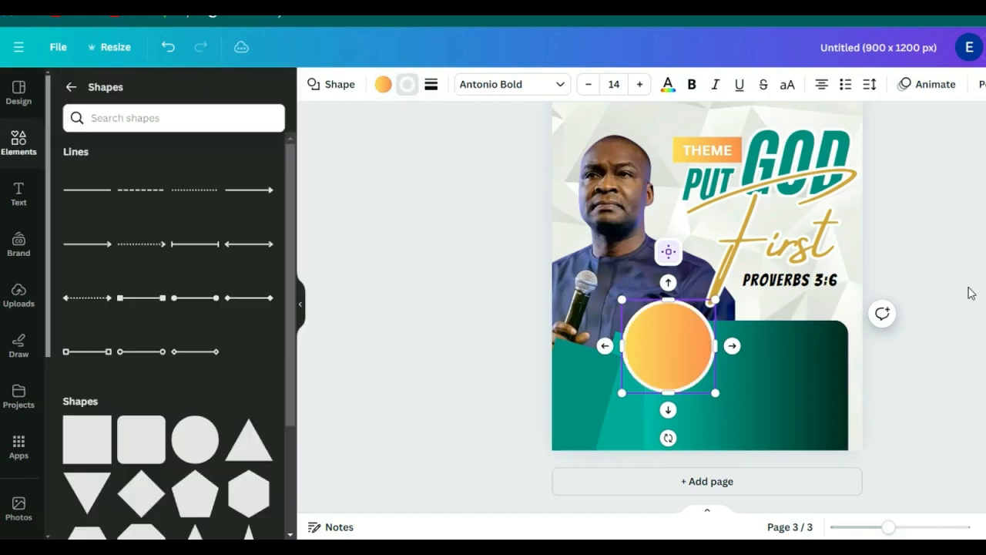
{"action": "left_click", "coordinate": [661, 344]}
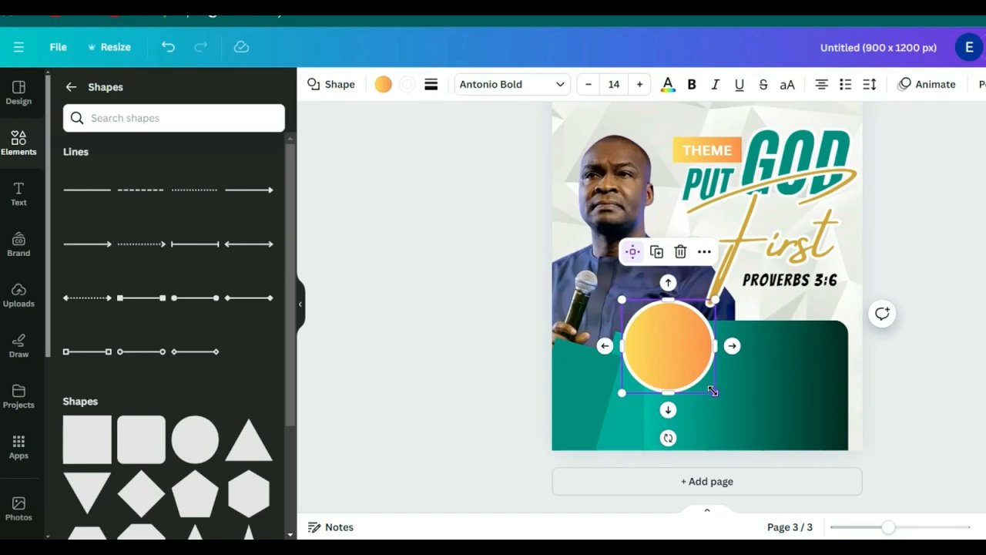
{"action": "mouse_move", "coordinate": [702, 379]}
{"action": "left_mouse_down"}
{"action": "mouse_move", "coordinate": [685, 360]}
{"action": "mouse_move", "coordinate": [690, 366]}
{"action": "left_mouse_up"}
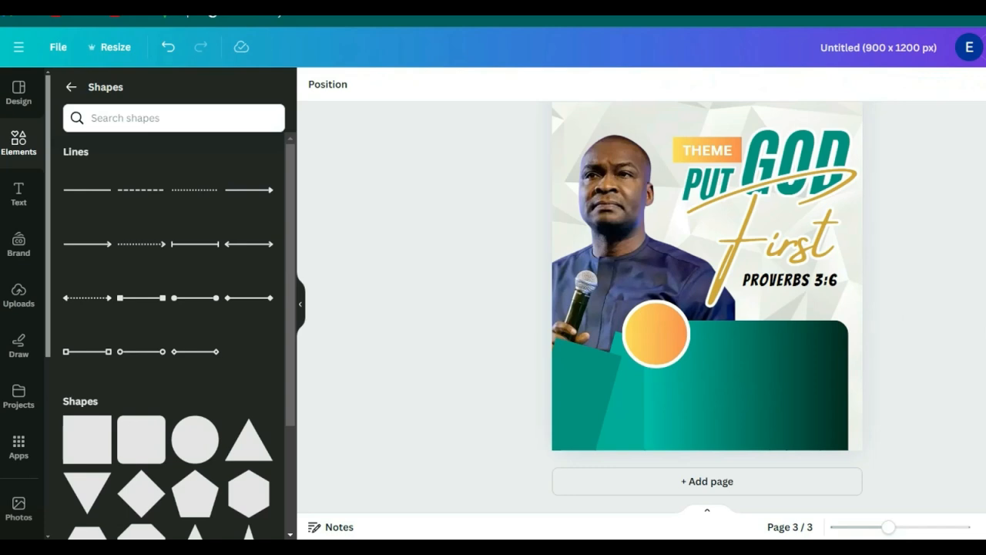
Step: Check the Host and name texts in page 2's round badge and copy the whole badge group
{"action": "scroll", "coordinate": [708, 308], "scroll_direction": "up", "scroll_amount": 5}
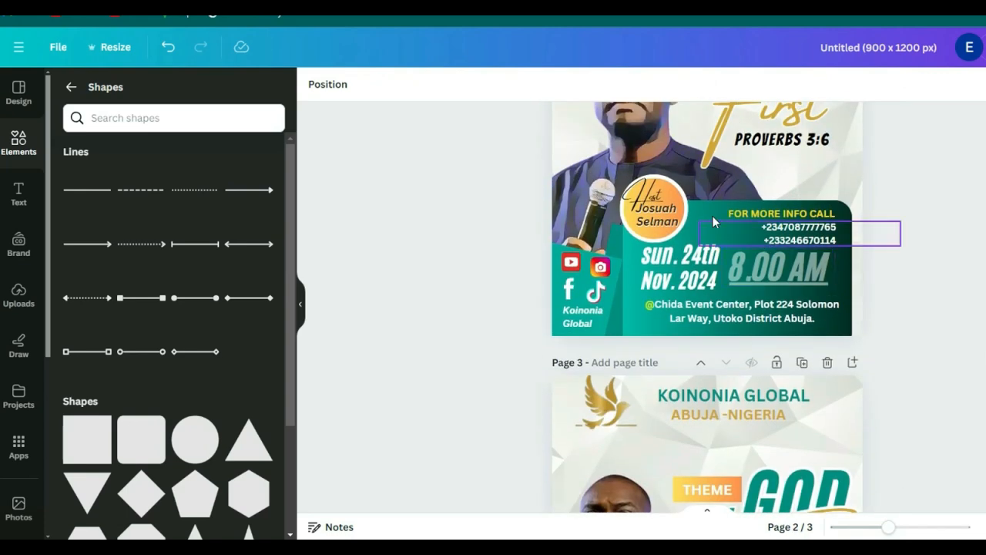
{"action": "left_click", "coordinate": [654, 206]}
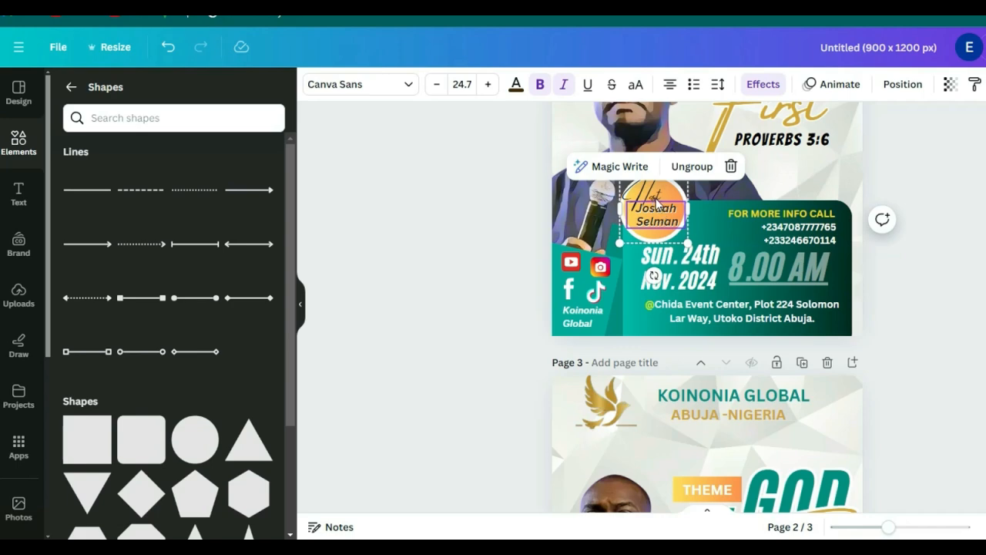
{"action": "double_click", "coordinate": [658, 221]}
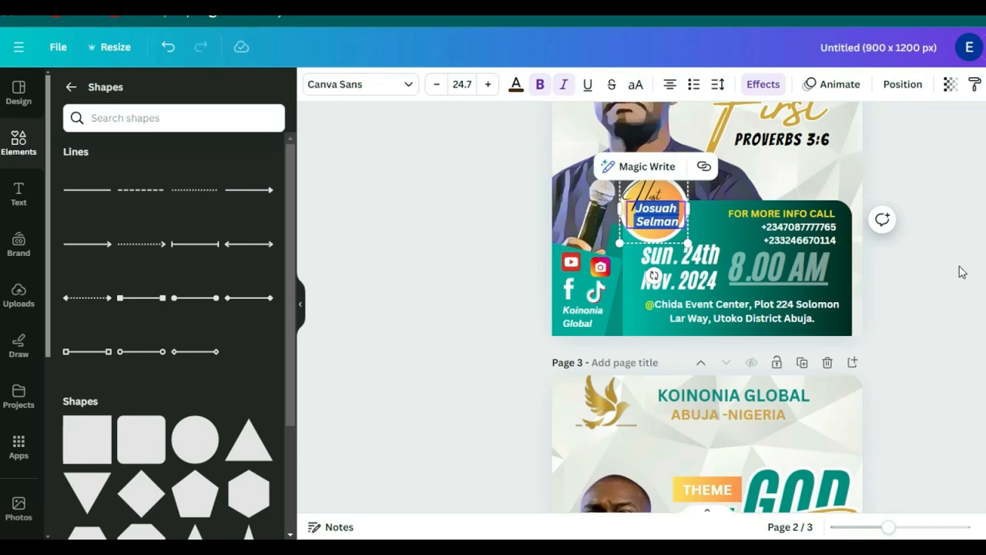
{"action": "left_click", "coordinate": [737, 225]}
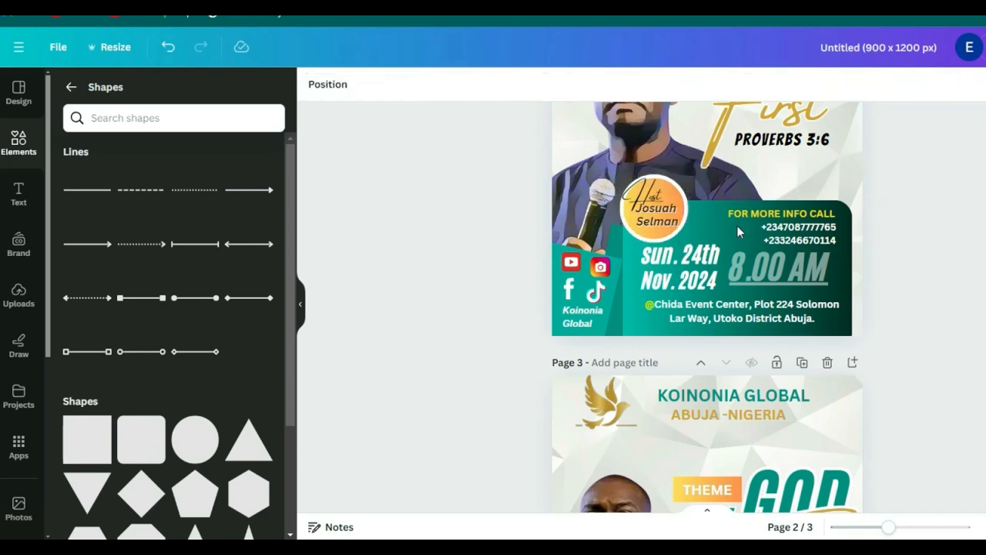
{"action": "left_click", "coordinate": [653, 188]}
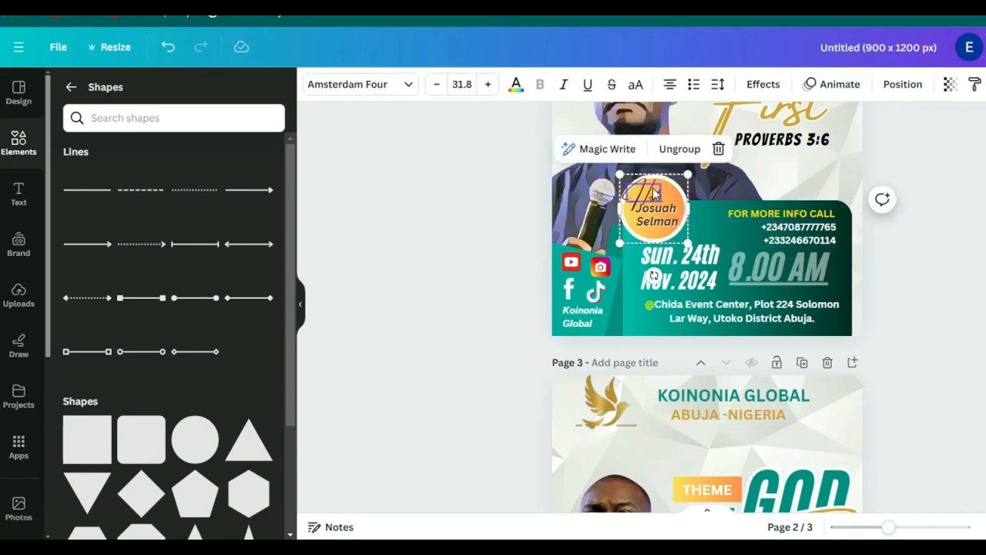
{"action": "right_click", "coordinate": [653, 193]}
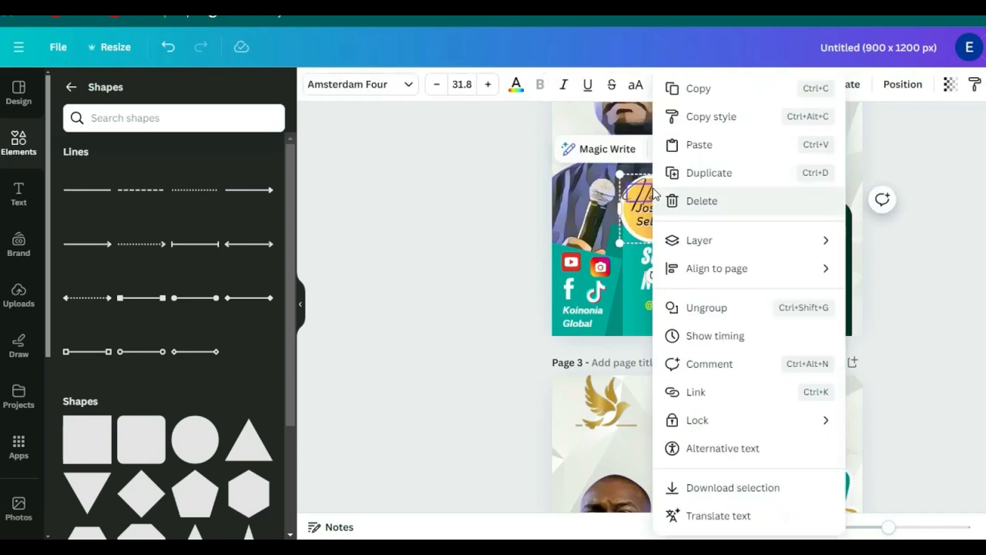
{"action": "left_click", "coordinate": [700, 91]}
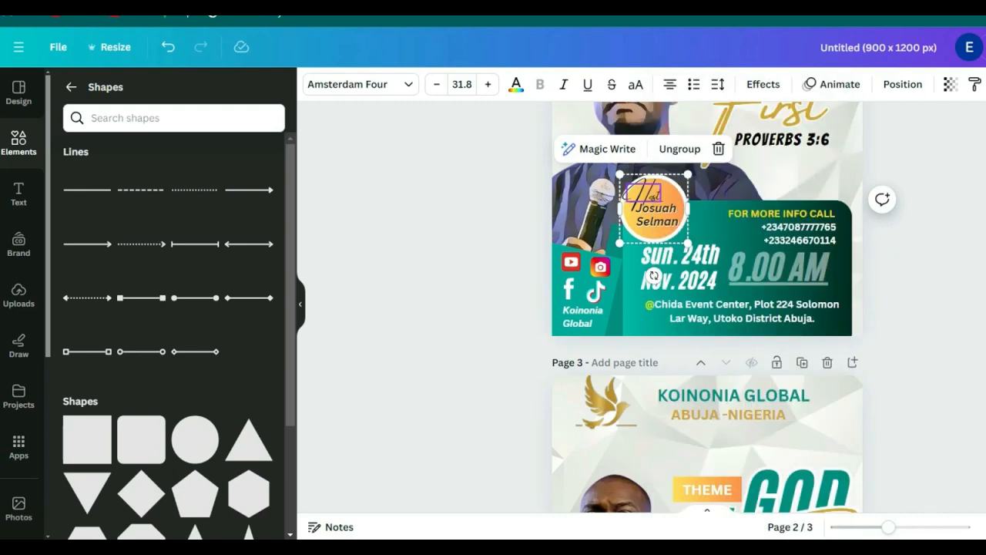
Step: Replace the plain gradient circle on page 3 with the copied Host badge, positioned over the green panel's upper-left corner
{"action": "scroll", "coordinate": [678, 370], "scroll_direction": "down", "scroll_amount": 5}
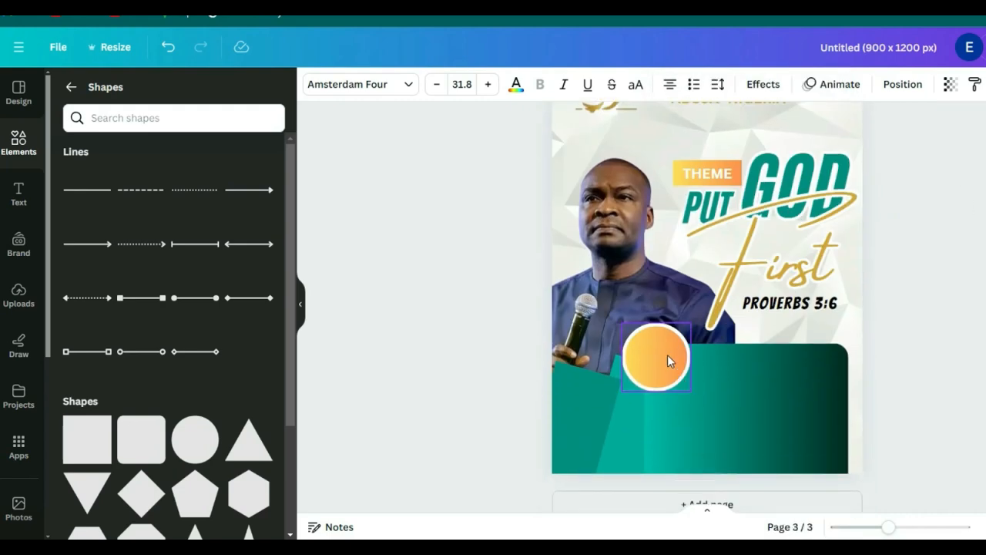
{"action": "left_click", "coordinate": [668, 355]}
{"action": "key", "text": "ctrl+v"}
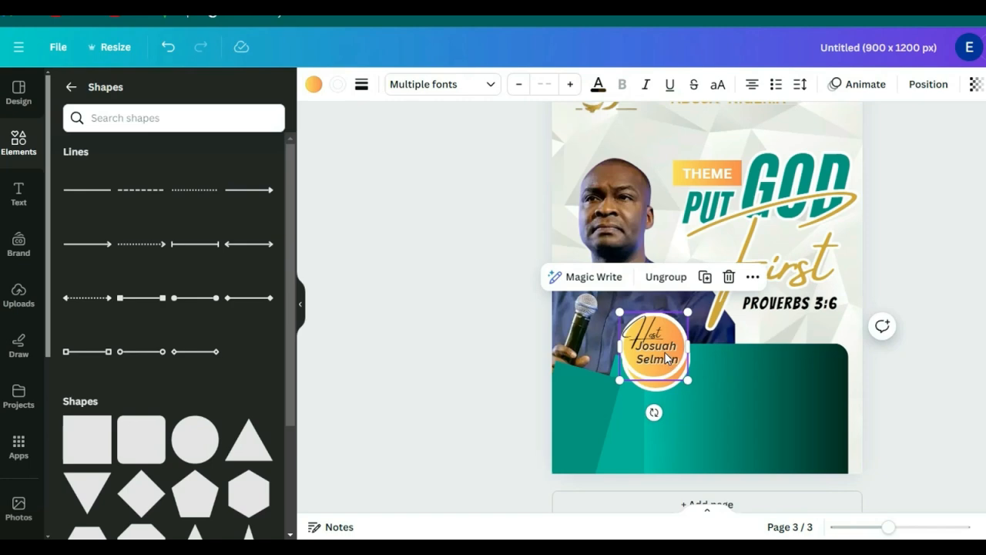
{"action": "left_click", "coordinate": [984, 350]}
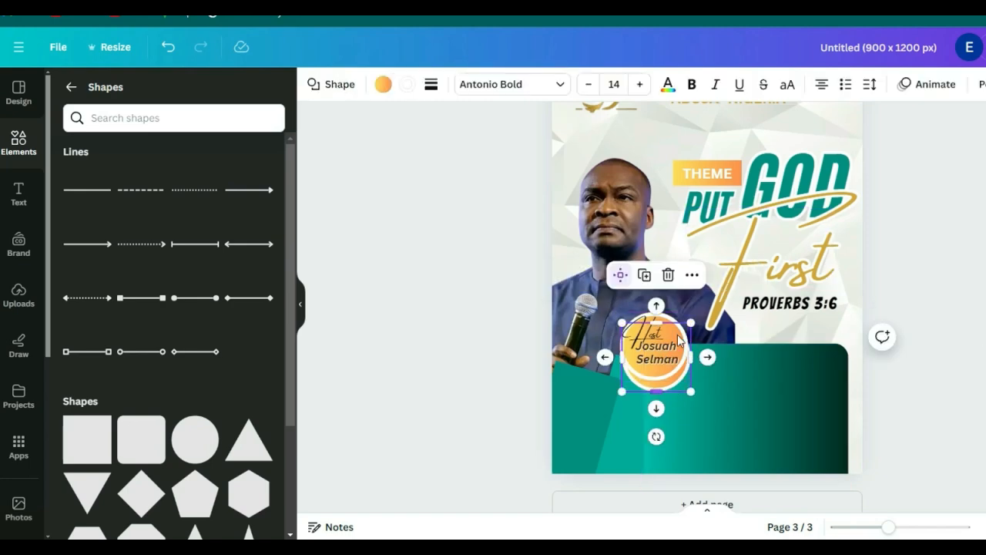
{"action": "left_click", "coordinate": [671, 289]}
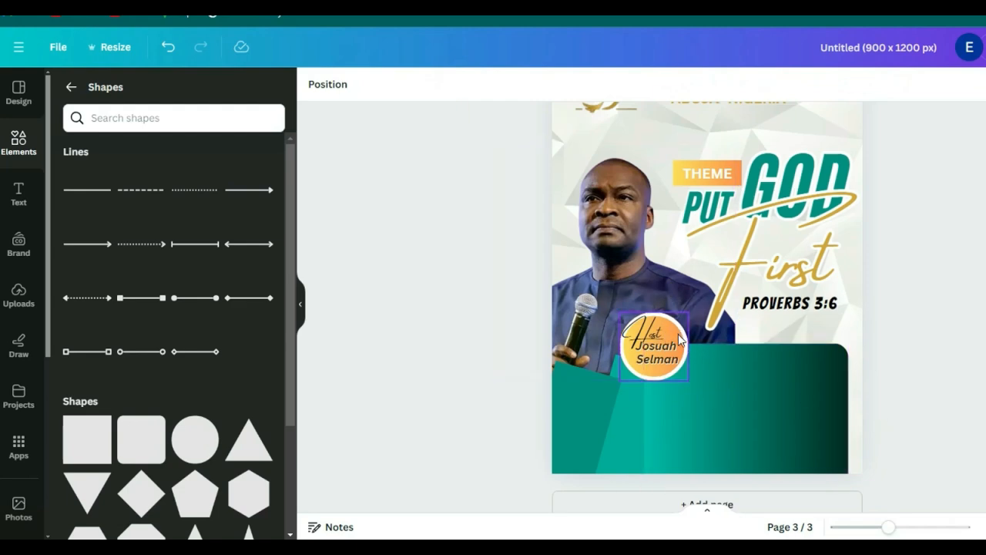
{"action": "left_click_drag", "start_coordinate": [680, 336], "coordinate": [682, 345]}
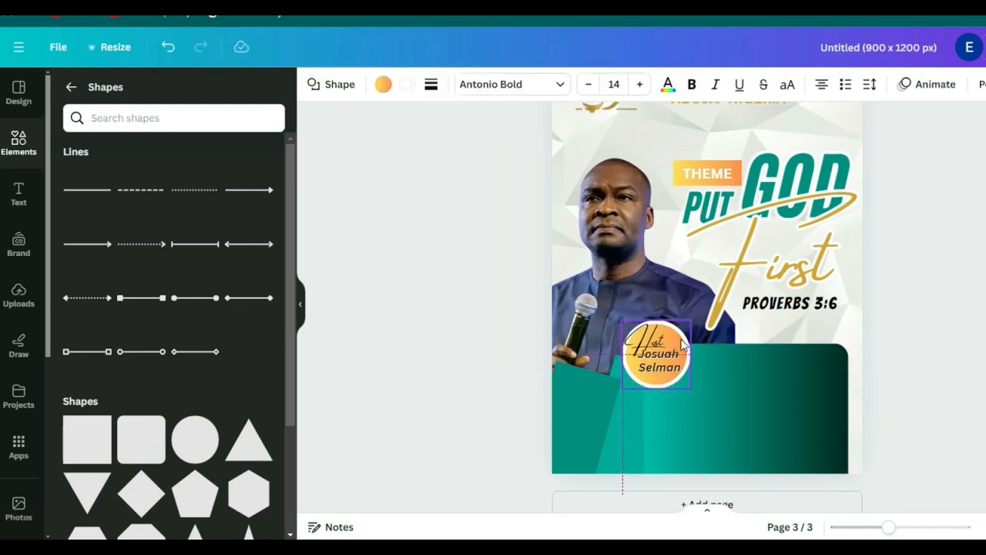
{"action": "left_click", "coordinate": [962, 341]}
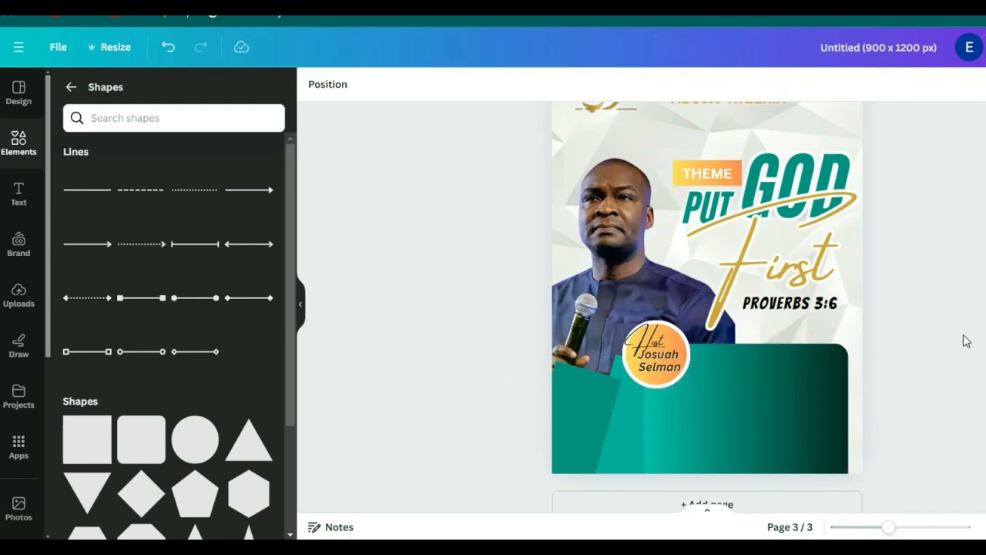
Step: Examine the lettering of the badge's Host and name texts on page 3 against the script title word "First"
{"action": "left_click", "coordinate": [643, 338]}
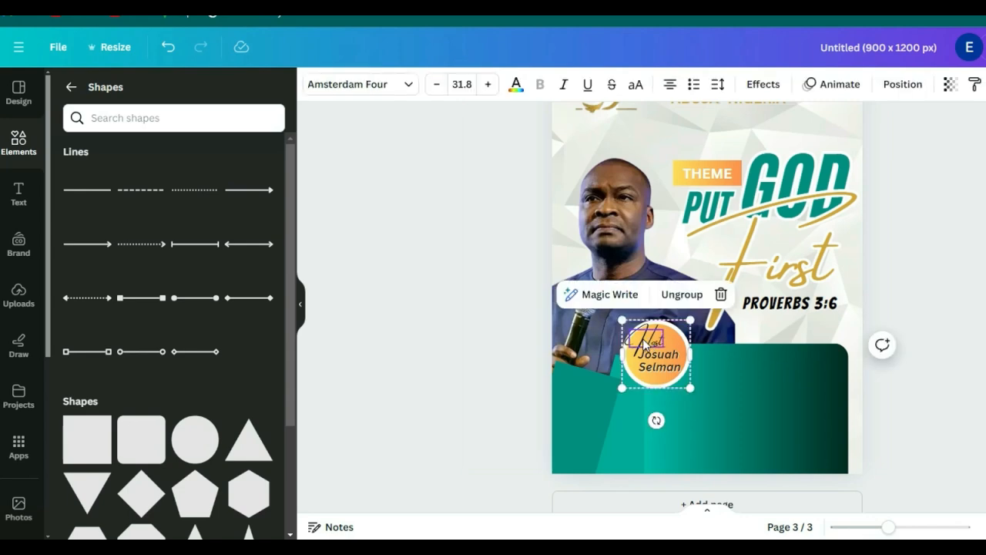
{"action": "left_click", "coordinate": [792, 262]}
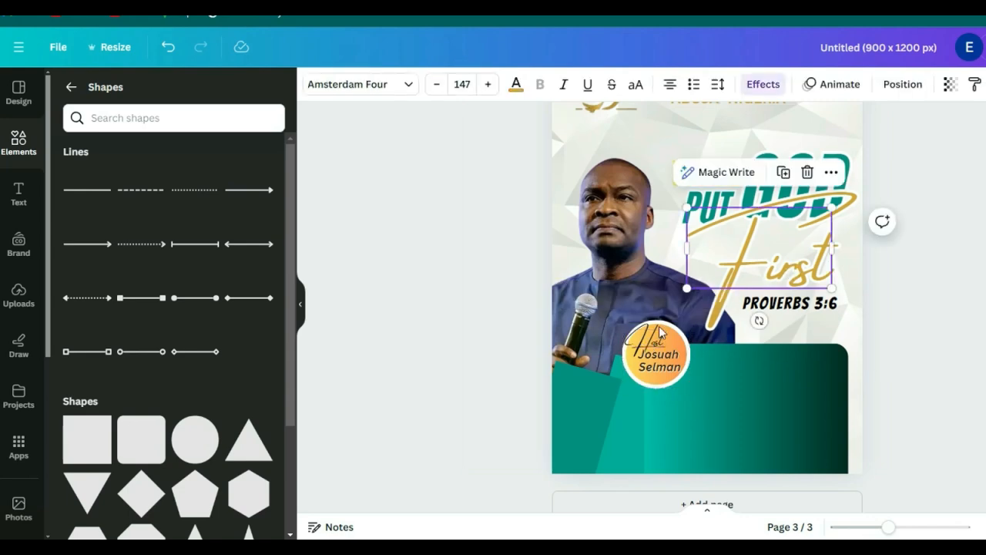
{"action": "left_click", "coordinate": [646, 344]}
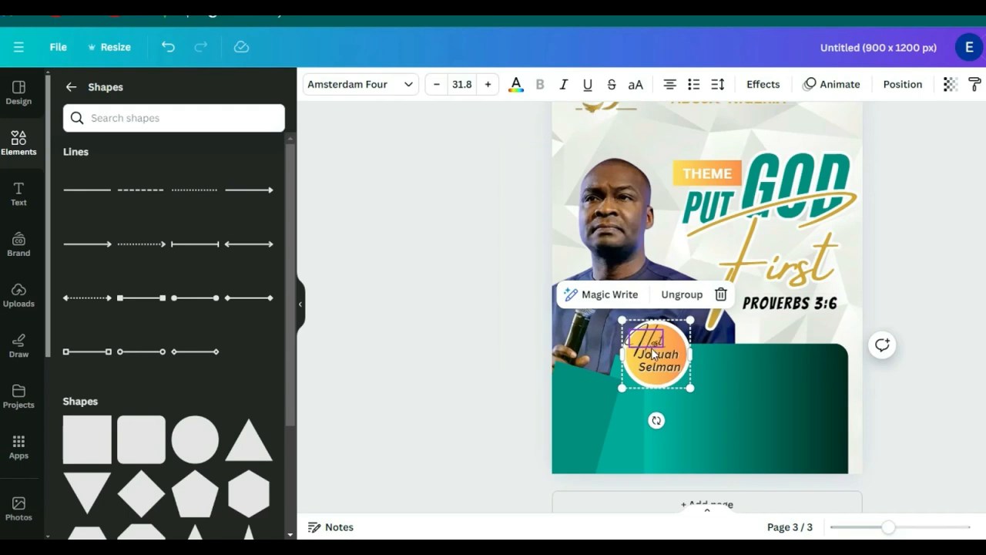
{"action": "left_click", "coordinate": [659, 371]}
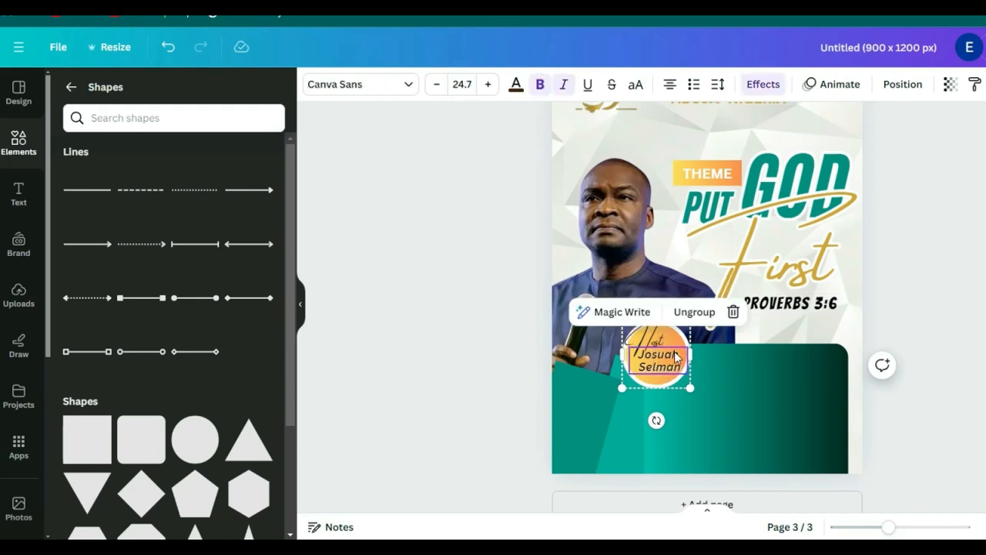
{"action": "left_click", "coordinate": [965, 334]}
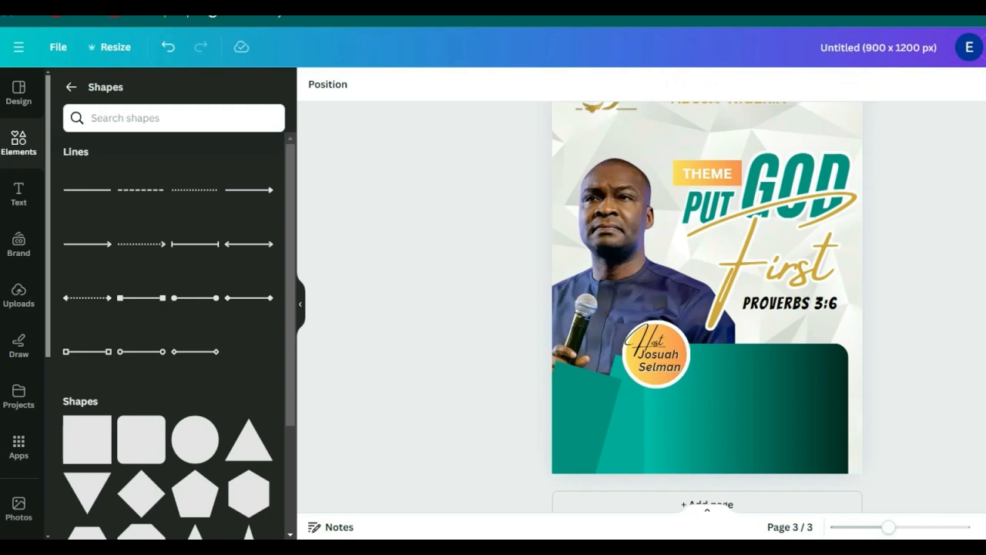
{"action": "scroll", "coordinate": [708, 307], "scroll_direction": "up", "scroll_amount": 2}
{"action": "scroll", "coordinate": [707, 306], "scroll_direction": "down", "scroll_amount": 2}
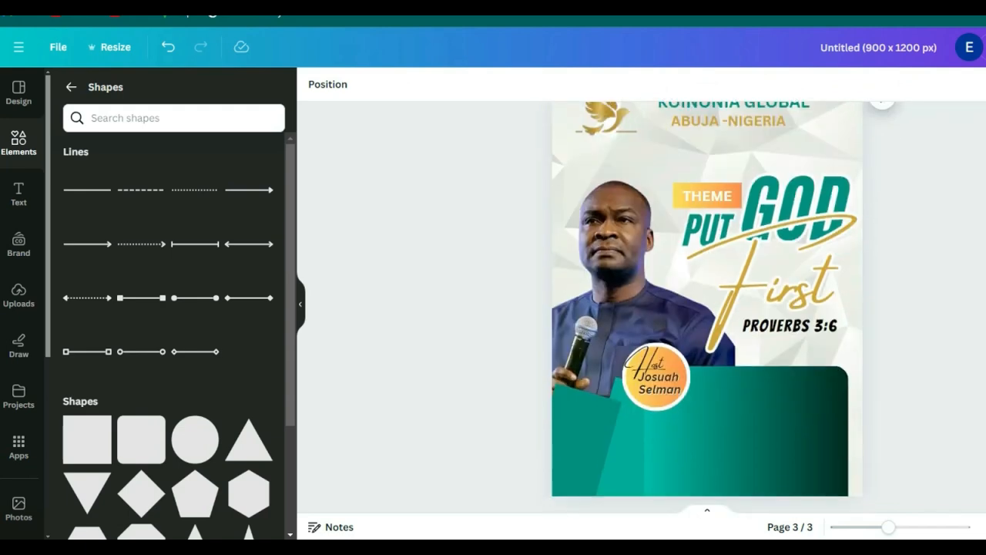
Step: Copy the "Nov. 2024", "8.00 AM" and venue address texts together from page 2 for use on page 3
{"action": "scroll", "coordinate": [707, 306], "scroll_direction": "up", "scroll_amount": 8}
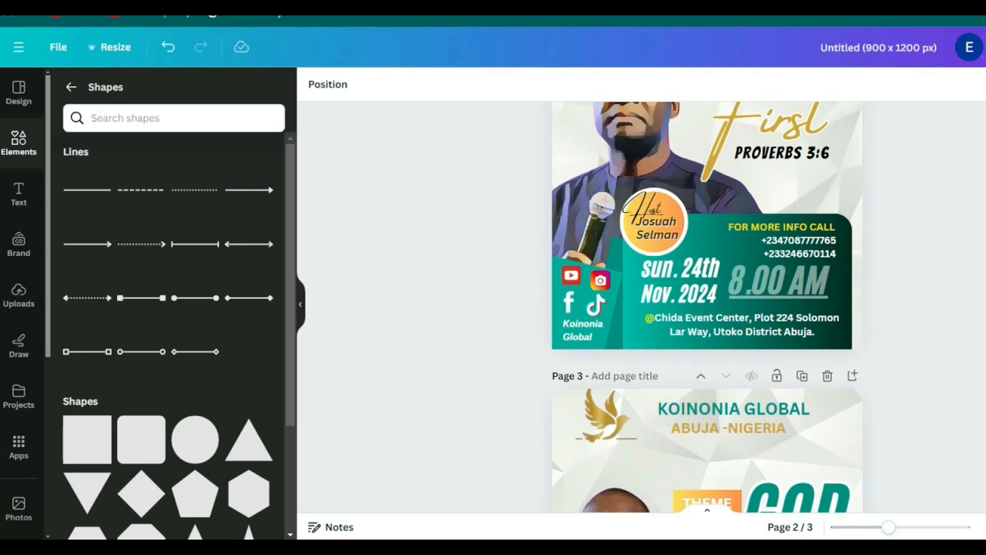
{"action": "scroll", "coordinate": [707, 306], "scroll_direction": "down", "scroll_amount": 1}
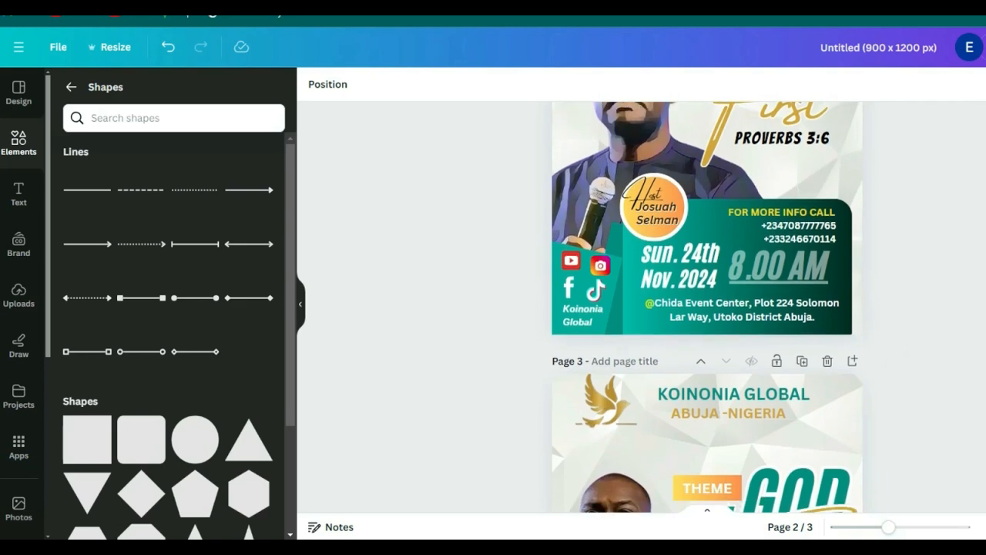
{"action": "left_click", "coordinate": [656, 260]}
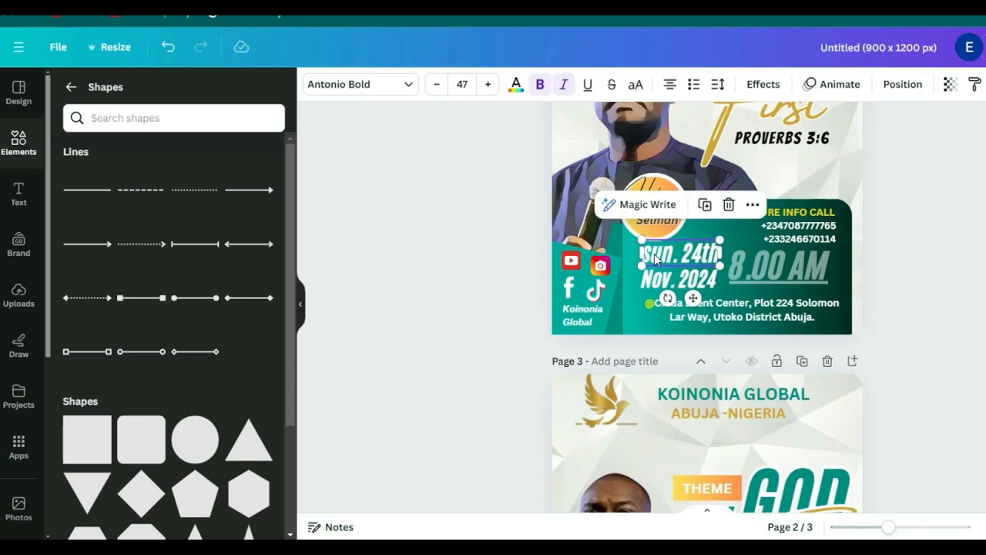
{"action": "left_click", "coordinate": [660, 285]}
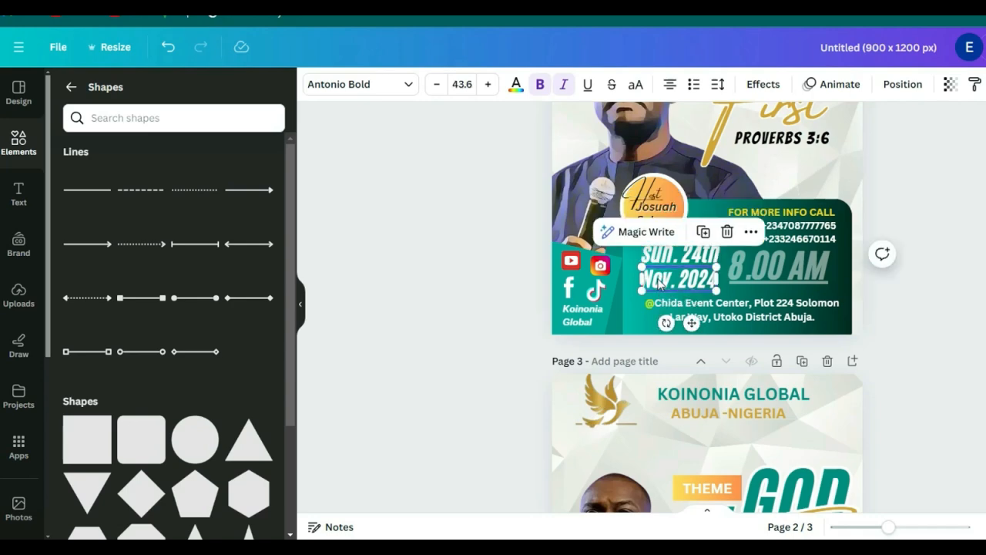
{"action": "left_click", "coordinate": [762, 267], "text": "shift"}
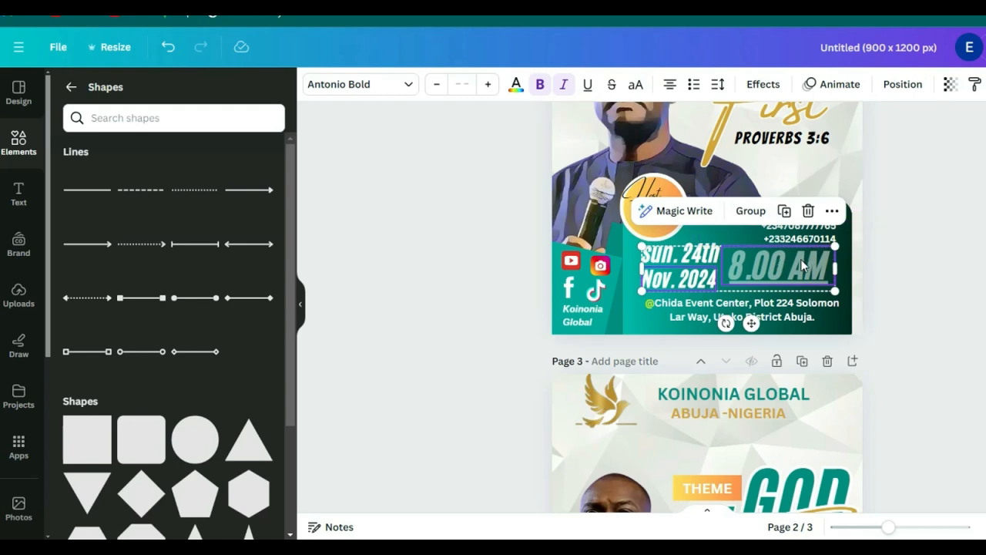
{"action": "left_click", "coordinate": [696, 308], "text": "shift"}
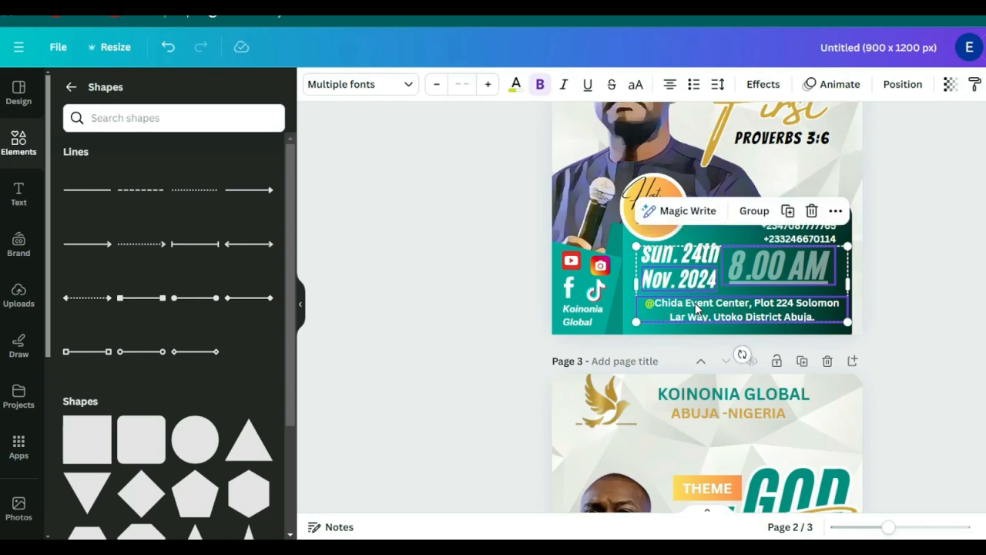
{"action": "right_click", "coordinate": [696, 308]}
{"action": "left_click", "coordinate": [741, 117]}
{"action": "right_click", "coordinate": [845, 48]}
{"action": "key", "text": "Escape"}
{"action": "scroll", "coordinate": [707, 308], "scroll_direction": "down", "scroll_amount": 4}
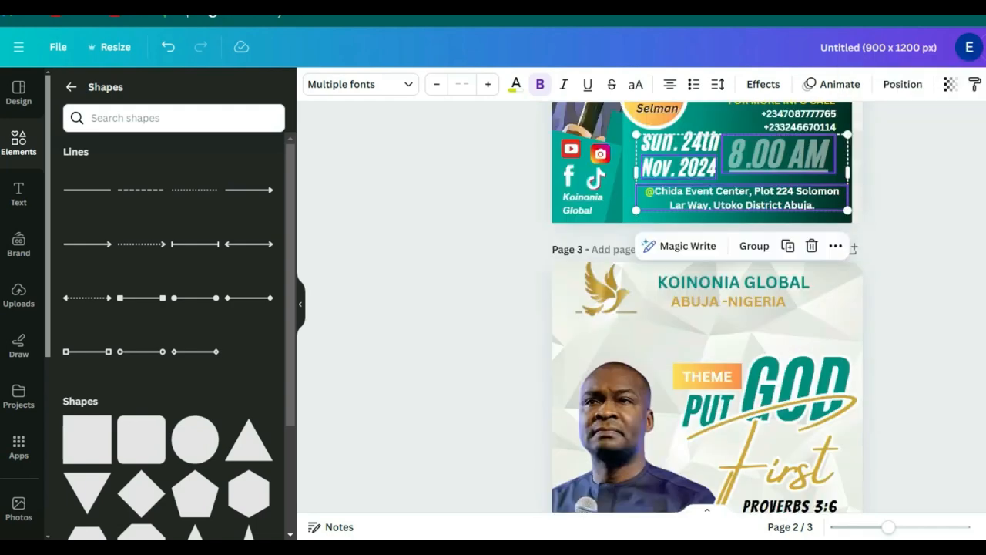
Step: Paste the copied "Nov. 2024", "8.00 AM" and venue address texts onto page 3's gradient green panel
{"action": "scroll", "coordinate": [722, 375], "scroll_direction": "down", "scroll_amount": 1}
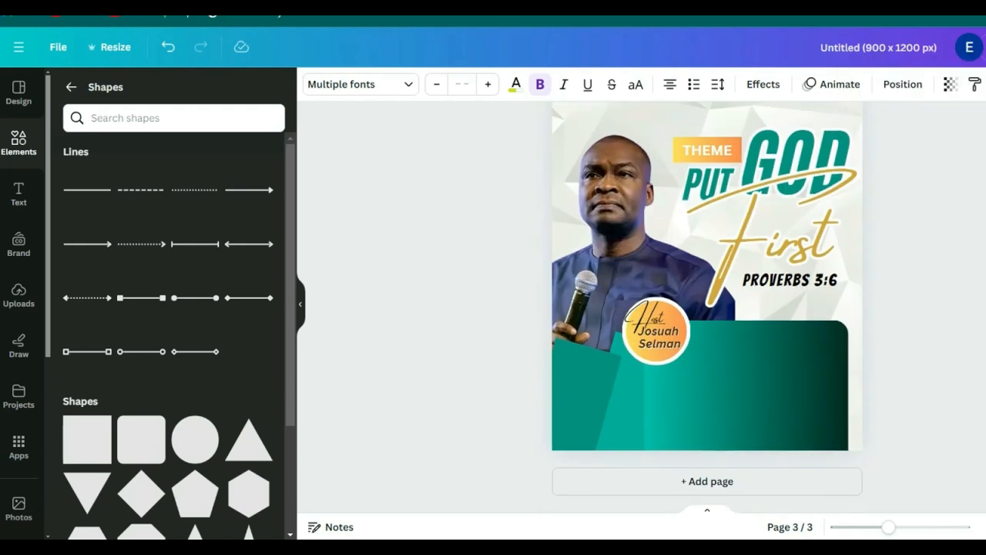
{"action": "right_click", "coordinate": [723, 373]}
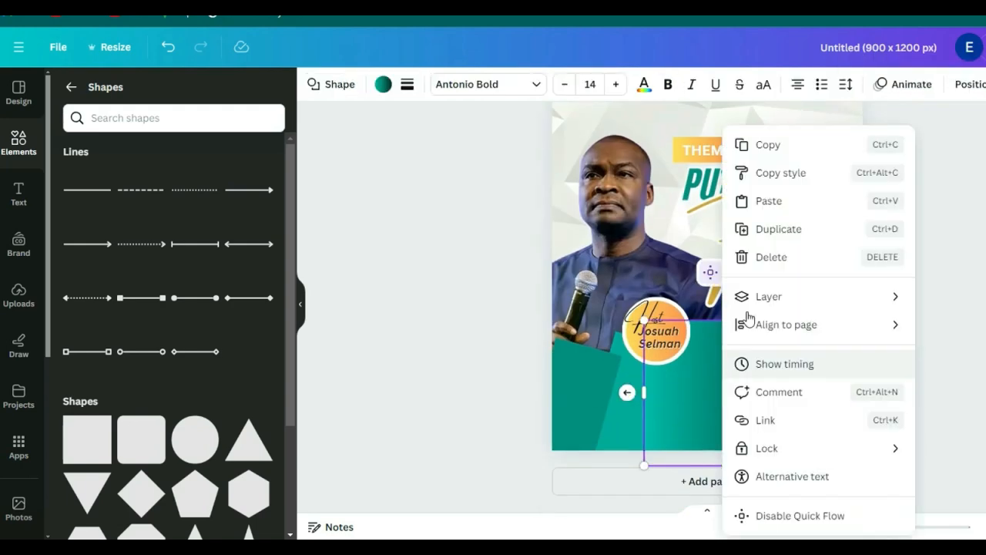
{"action": "left_click", "coordinate": [770, 201]}
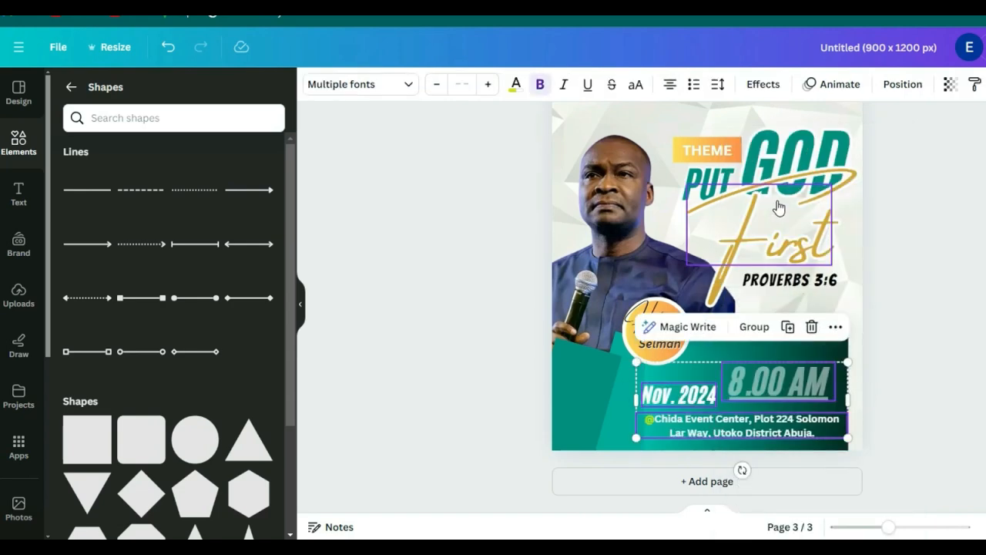
{"action": "key", "text": "Escape"}
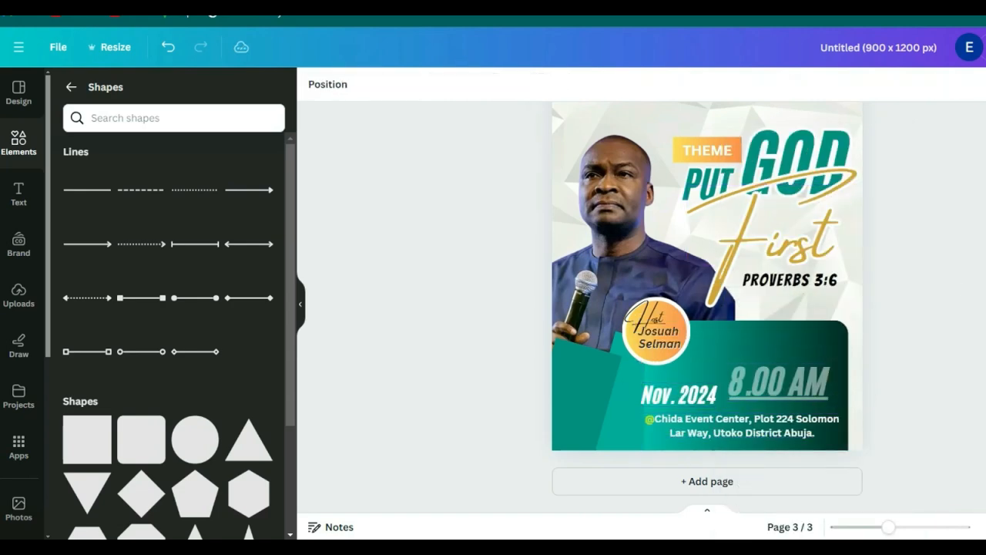
Step: Examine the underline formatting and transparency setting of the "8.00 AM" text on page 3
{"action": "left_click", "coordinate": [771, 384]}
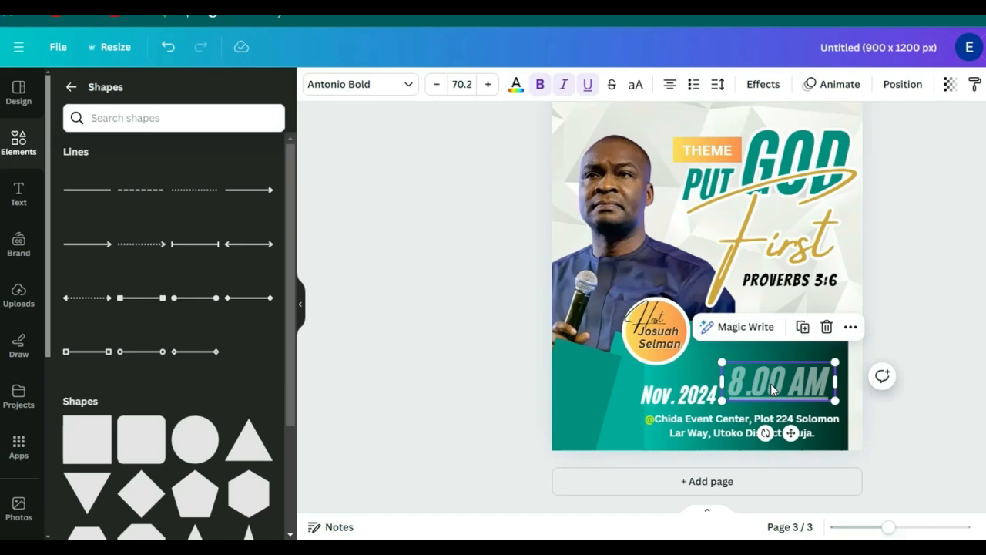
{"action": "left_click", "coordinate": [771, 384]}
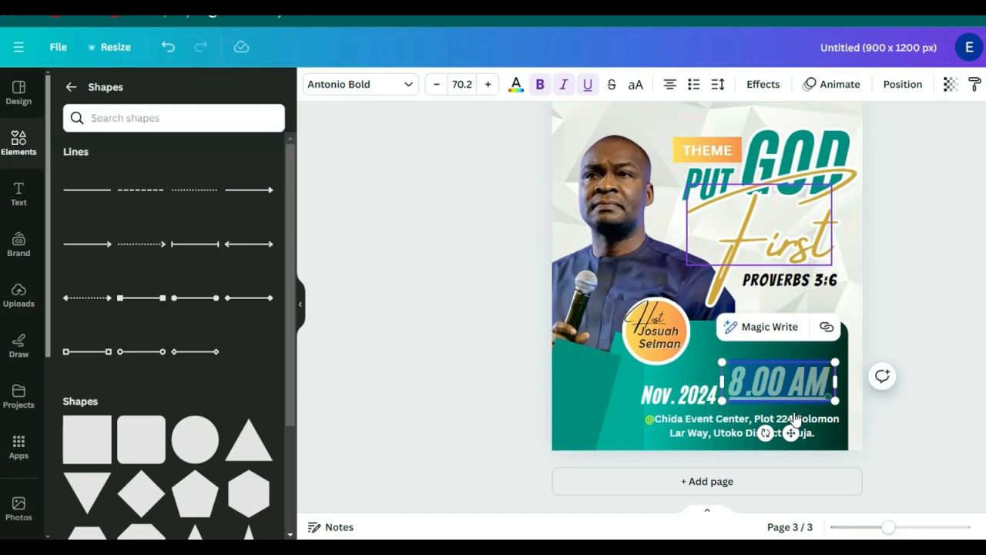
{"action": "left_click", "coordinate": [752, 378]}
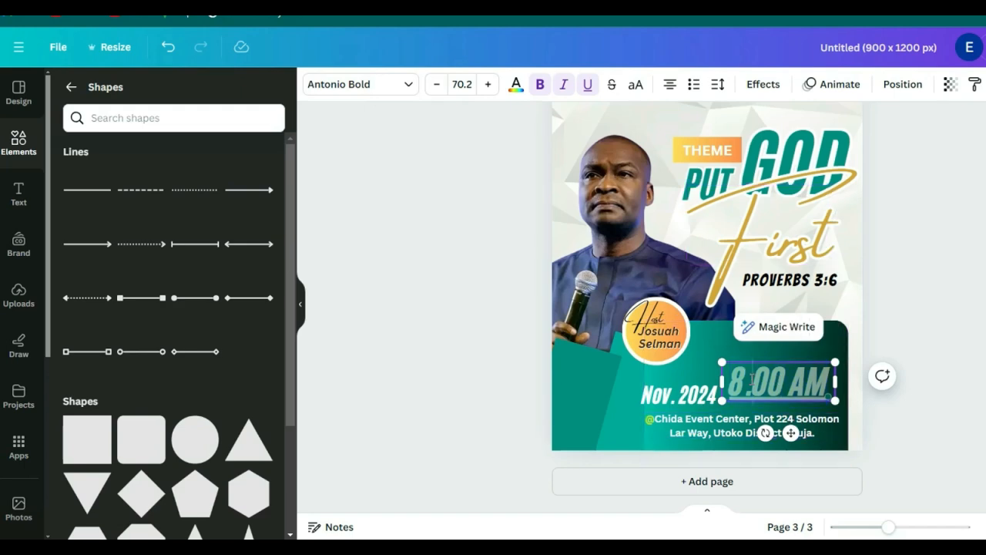
{"action": "triple_click", "coordinate": [806, 382]}
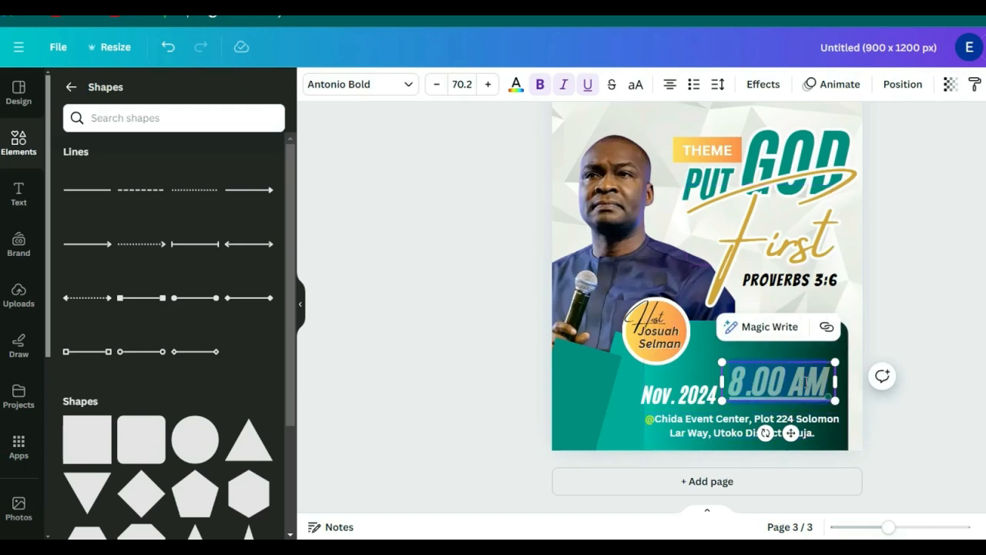
{"action": "left_click", "coordinate": [589, 87]}
{"action": "left_click", "coordinate": [609, 84]}
{"action": "left_click", "coordinate": [951, 87]}
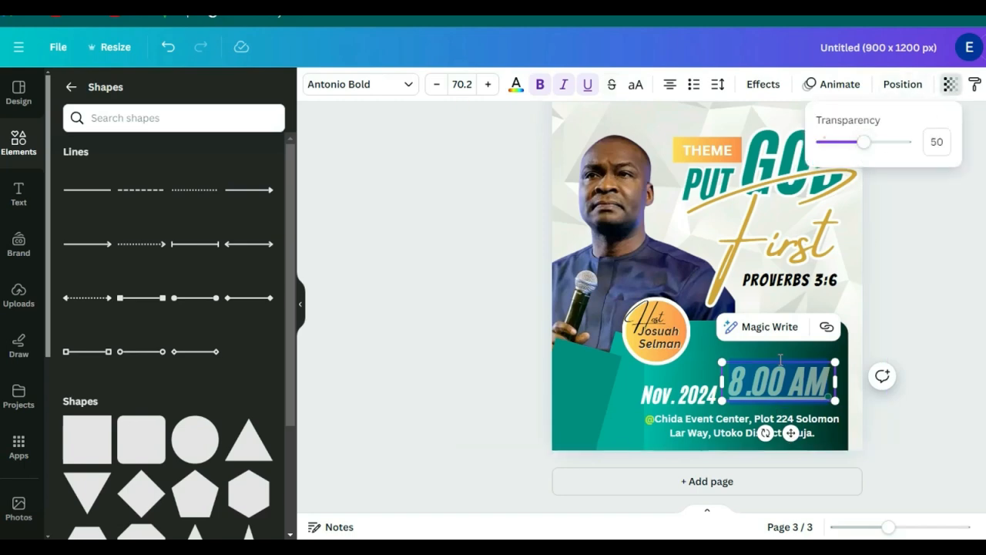
{"action": "left_click", "coordinate": [953, 358]}
{"action": "left_click", "coordinate": [965, 353]}
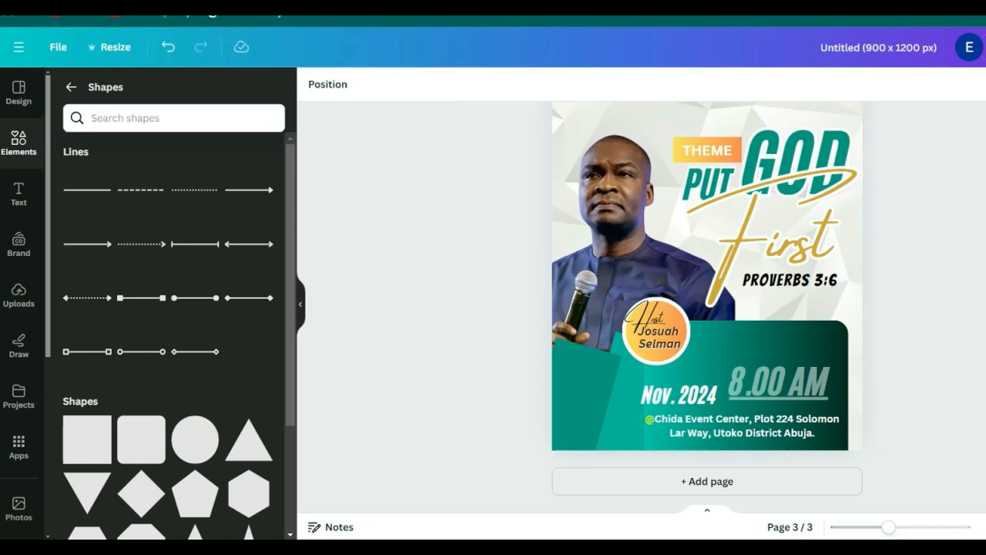
Step: Copy the "FOR MORE INFO CALL" heading together with the phone numbers text from page 2
{"action": "scroll", "coordinate": [707, 308], "scroll_direction": "up", "scroll_amount": 5}
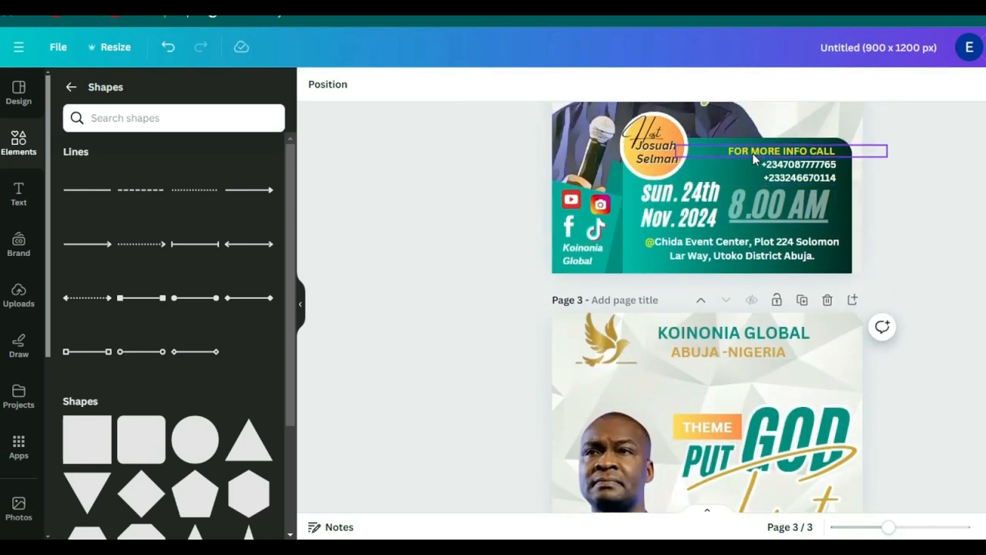
{"action": "left_click", "coordinate": [753, 154]}
{"action": "left_click", "coordinate": [782, 165], "text": "shift"}
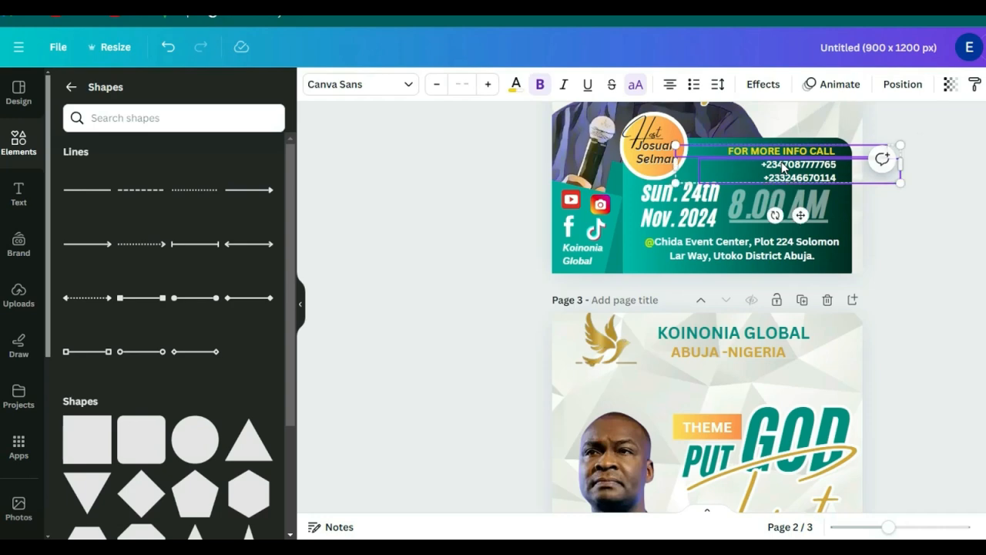
{"action": "right_click", "coordinate": [783, 164]}
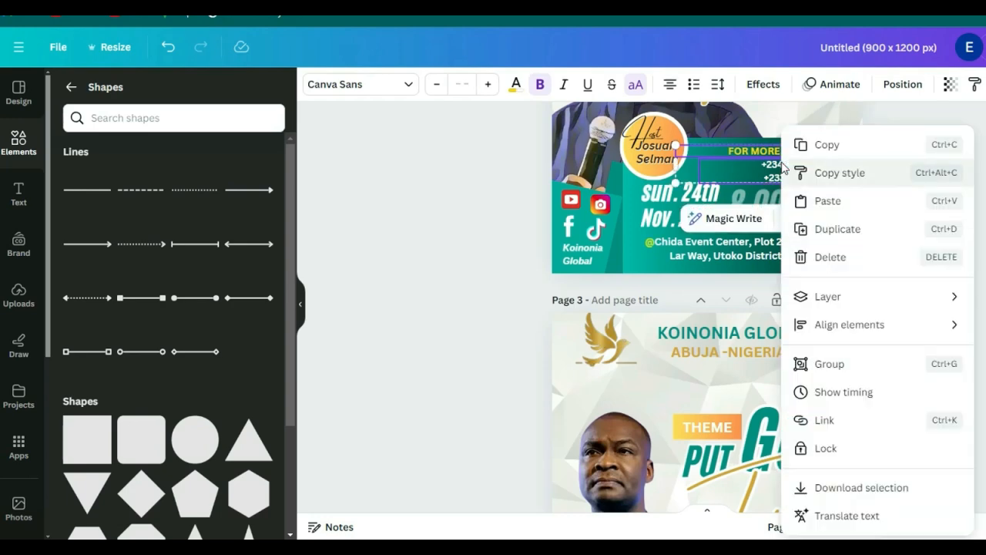
{"action": "left_click", "coordinate": [830, 146]}
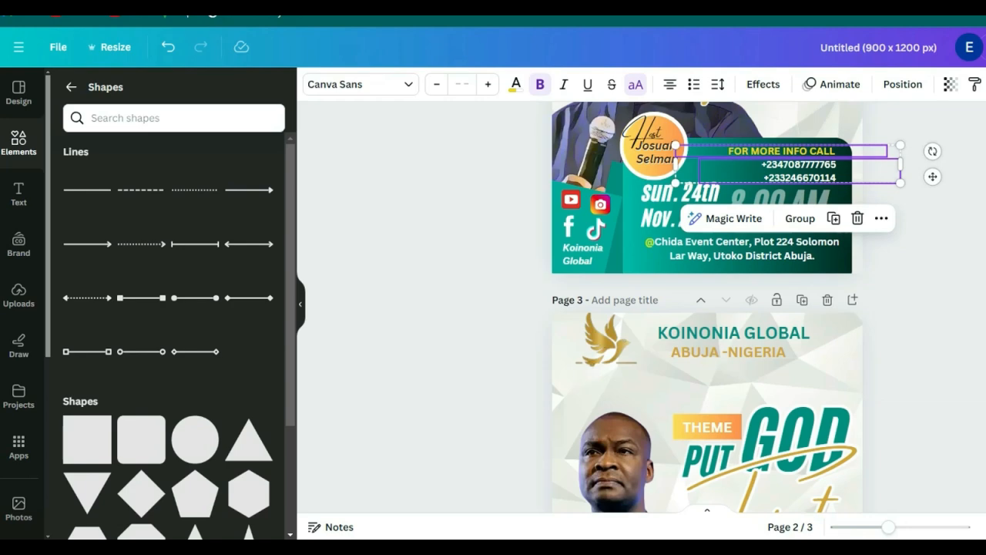
Step: Paste the copied contact heading and phone numbers onto page 3's green panel, above the "8.00 AM" text
{"action": "scroll", "coordinate": [813, 470], "scroll_direction": "down", "scroll_amount": 2}
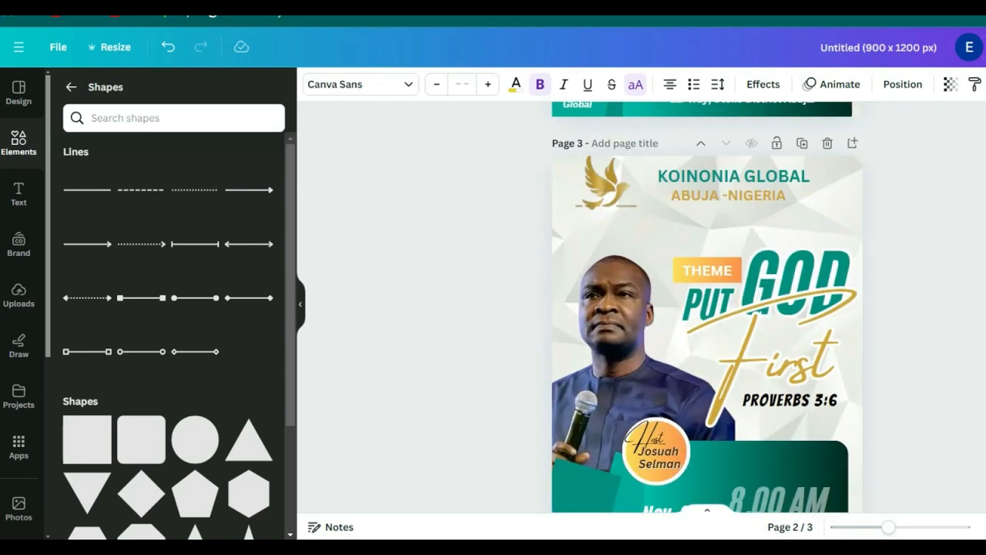
{"action": "left_click", "coordinate": [790, 458]}
{"action": "right_click", "coordinate": [790, 458]}
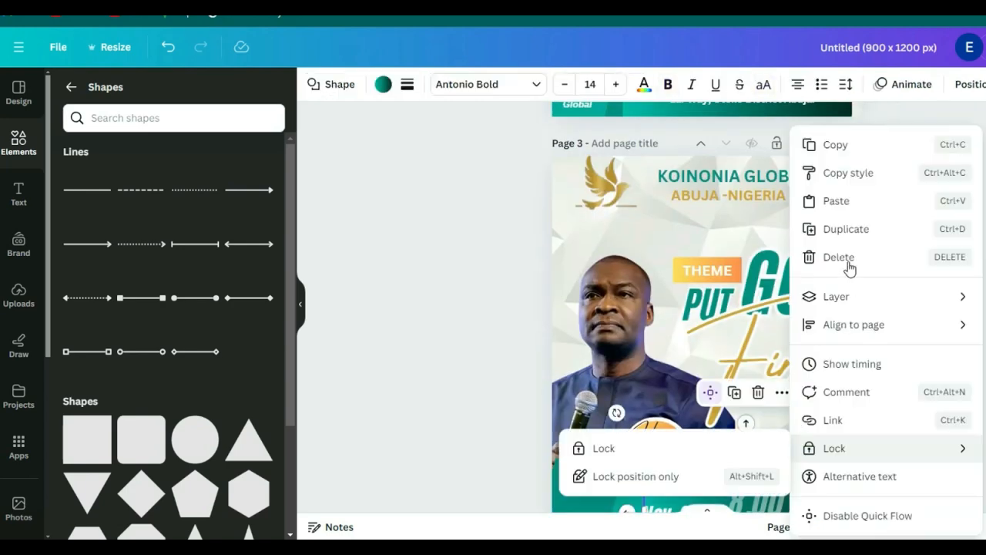
{"action": "left_click", "coordinate": [833, 201]}
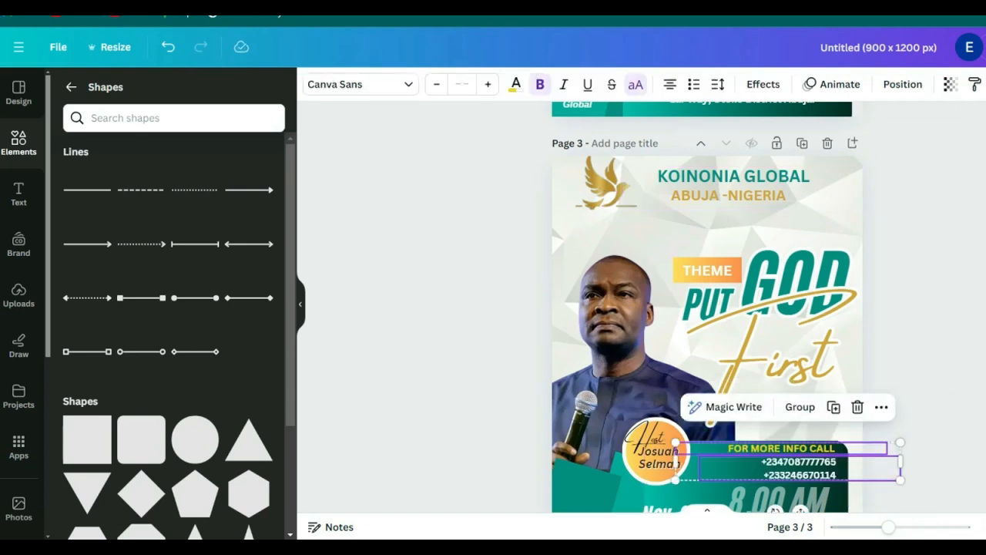
{"action": "right_click", "coordinate": [838, 431]}
{"action": "left_click", "coordinate": [837, 433]}
{"action": "scroll", "coordinate": [985, 419], "scroll_direction": "down", "scroll_amount": 3}
{"action": "left_click", "coordinate": [985, 418]}
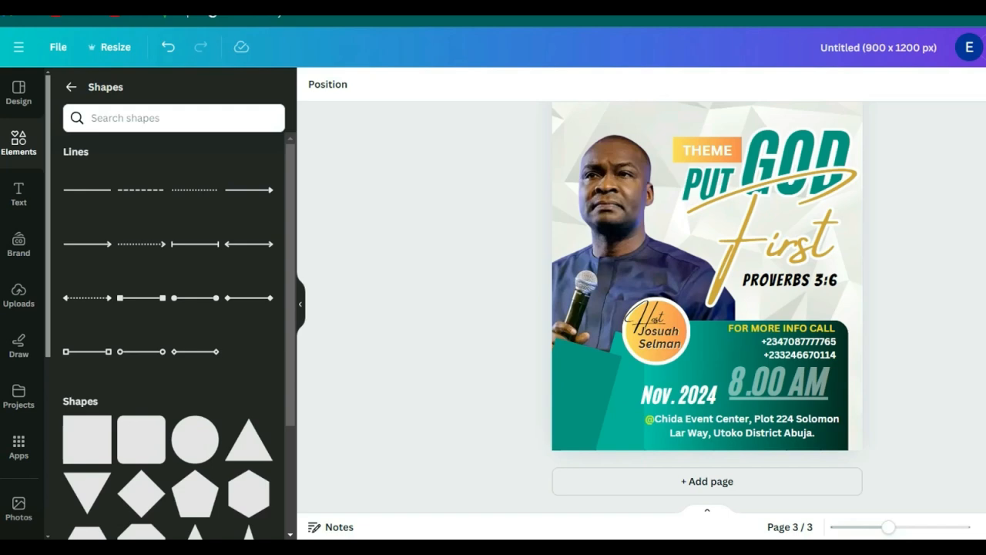
Step: Widen page 3's gradient green panel by extending its left edge beyond the Host badge, following page 2's layout
{"action": "scroll", "coordinate": [707, 307], "scroll_direction": "up", "scroll_amount": 5}
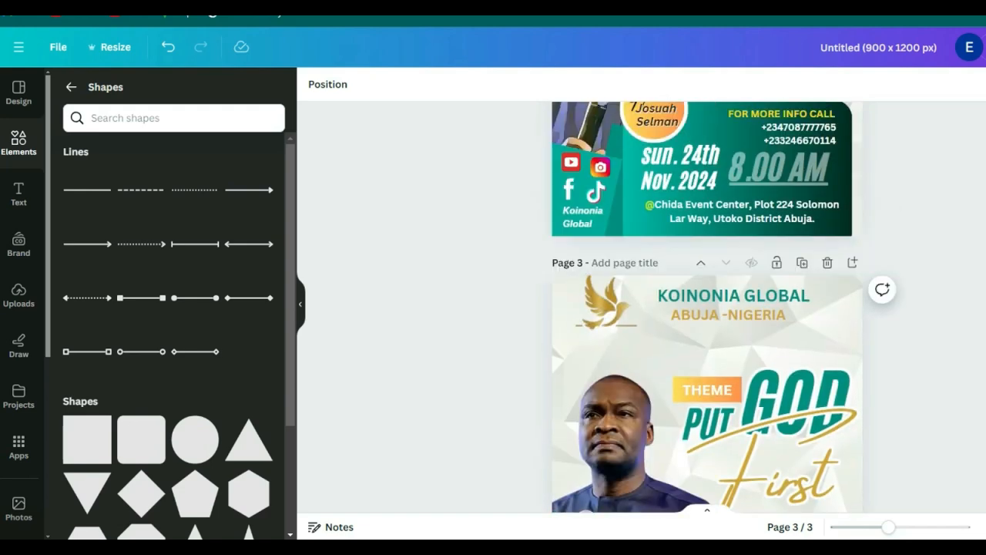
{"action": "scroll", "coordinate": [707, 307], "scroll_direction": "down", "scroll_amount": 5}
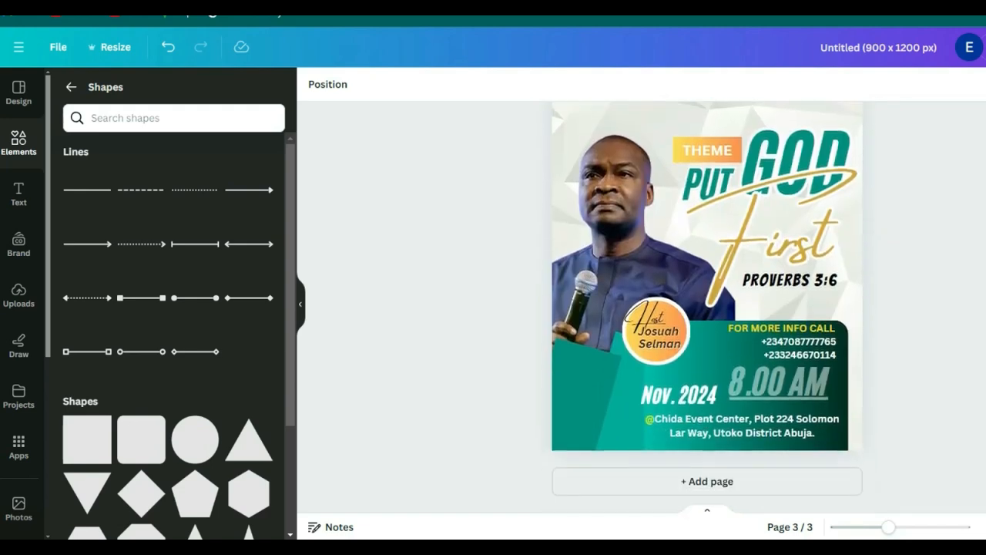
{"action": "left_click", "coordinate": [682, 360]}
{"action": "left_click", "coordinate": [656, 432]}
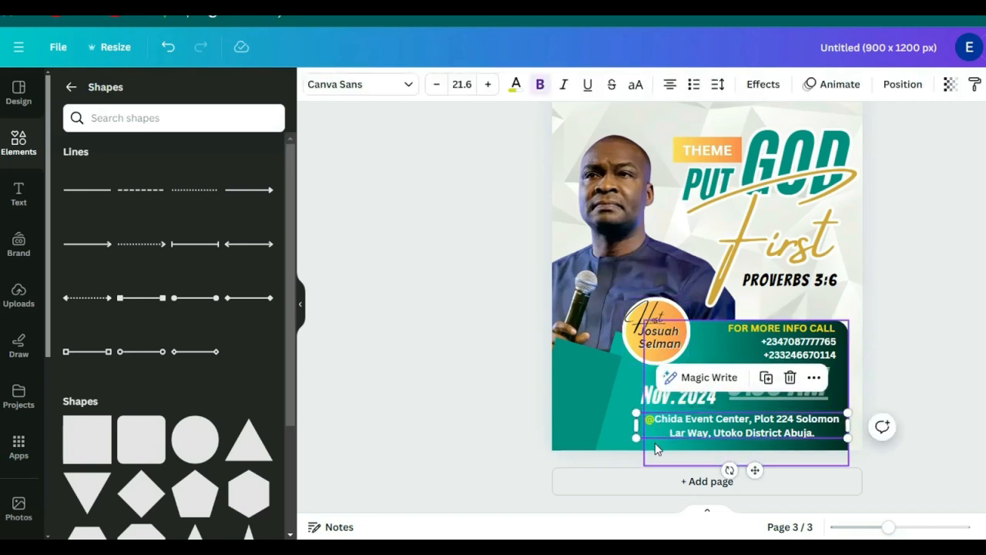
{"action": "left_click", "coordinate": [657, 450]}
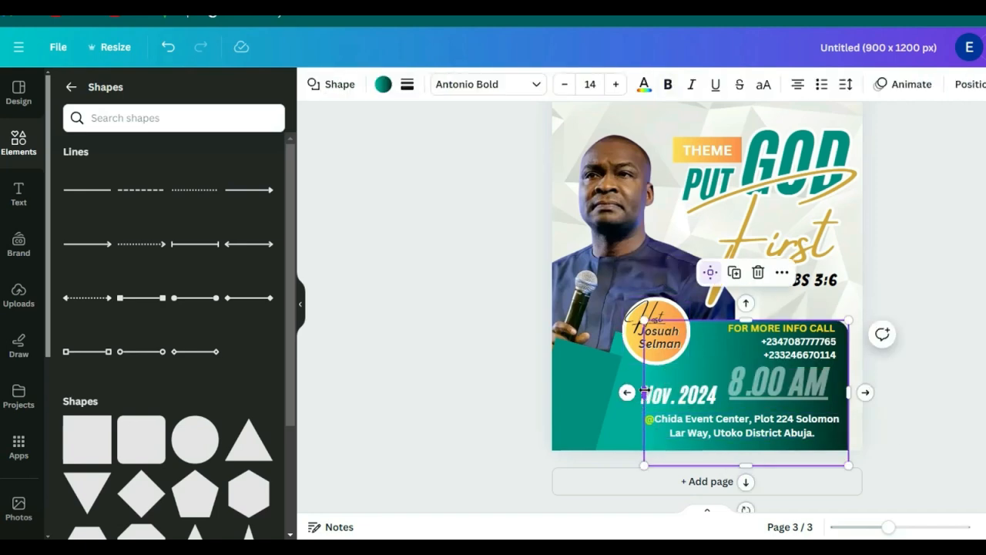
{"action": "left_click_drag", "start_coordinate": [645, 394], "coordinate": [611, 393]}
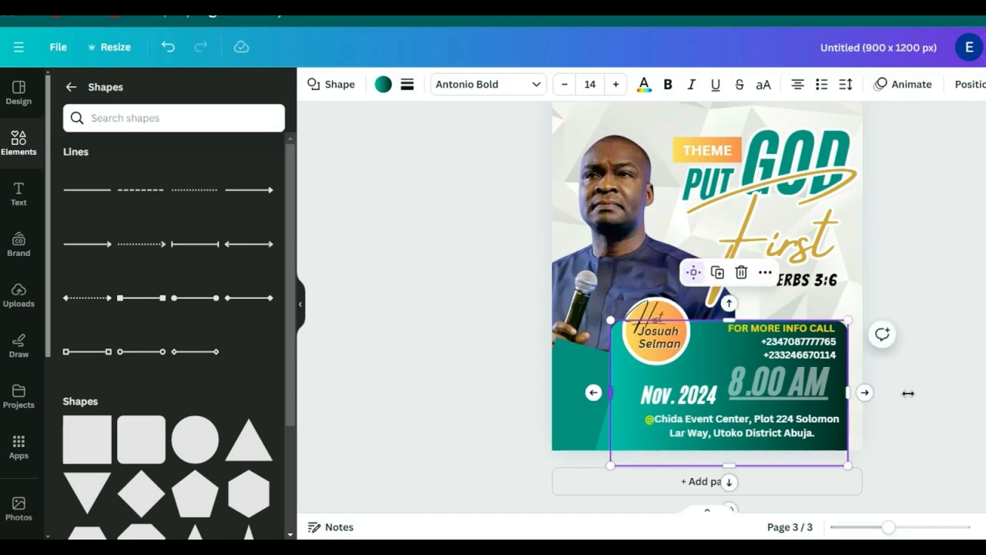
{"action": "left_click", "coordinate": [907, 397]}
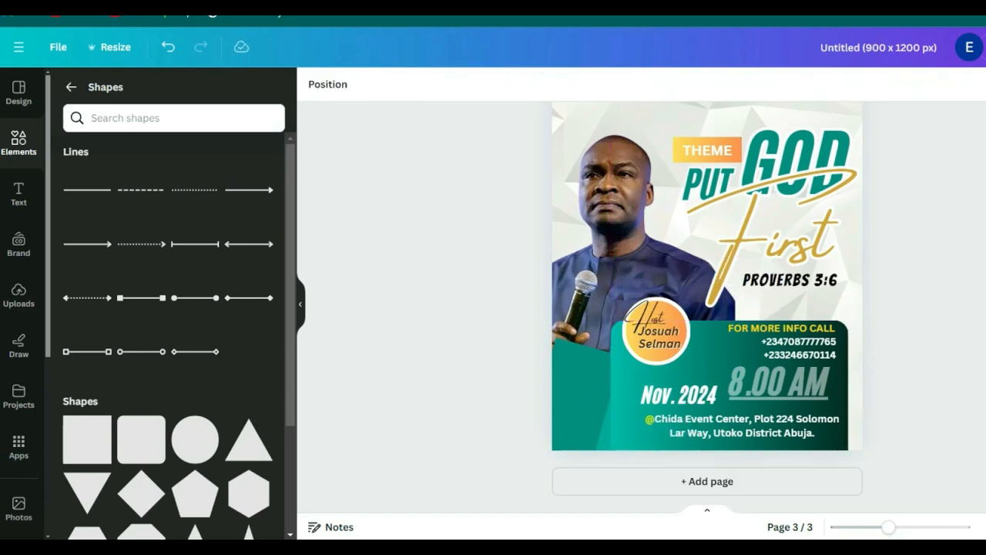
Step: Copy the "sun. 24th" date text from page 2
{"action": "scroll", "coordinate": [708, 309], "scroll_direction": "up", "scroll_amount": 3}
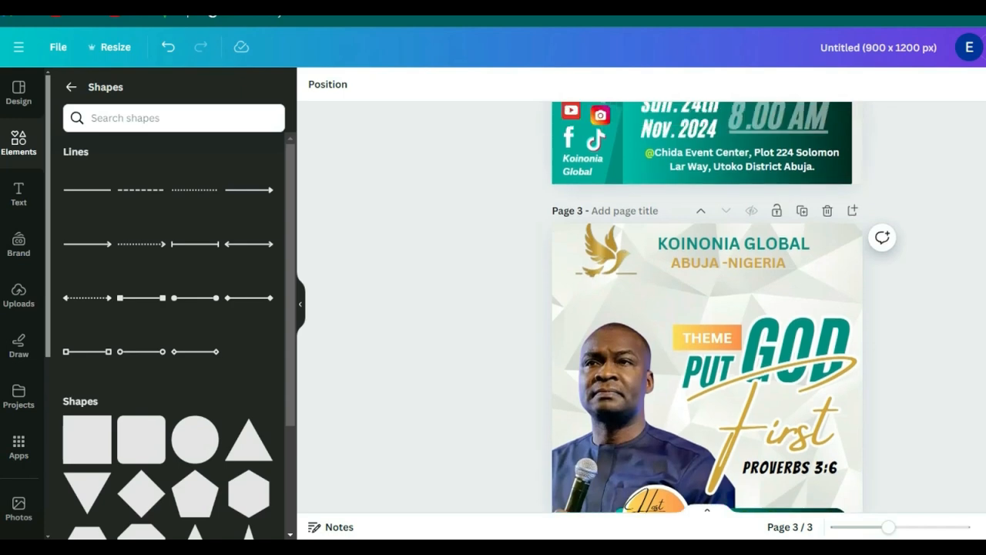
{"action": "scroll", "coordinate": [708, 309], "scroll_direction": "up", "scroll_amount": 1}
{"action": "left_click", "coordinate": [690, 177]}
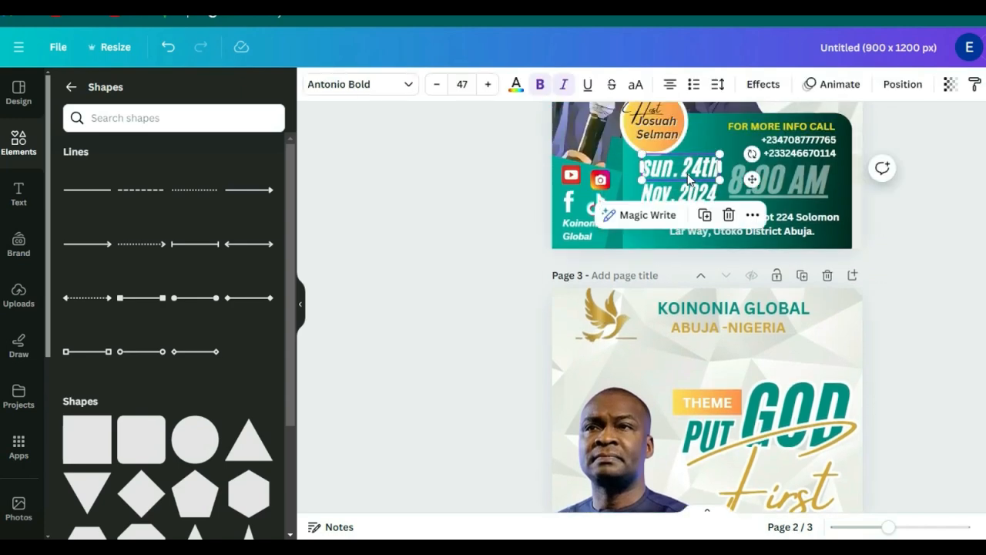
{"action": "right_click", "coordinate": [690, 177]}
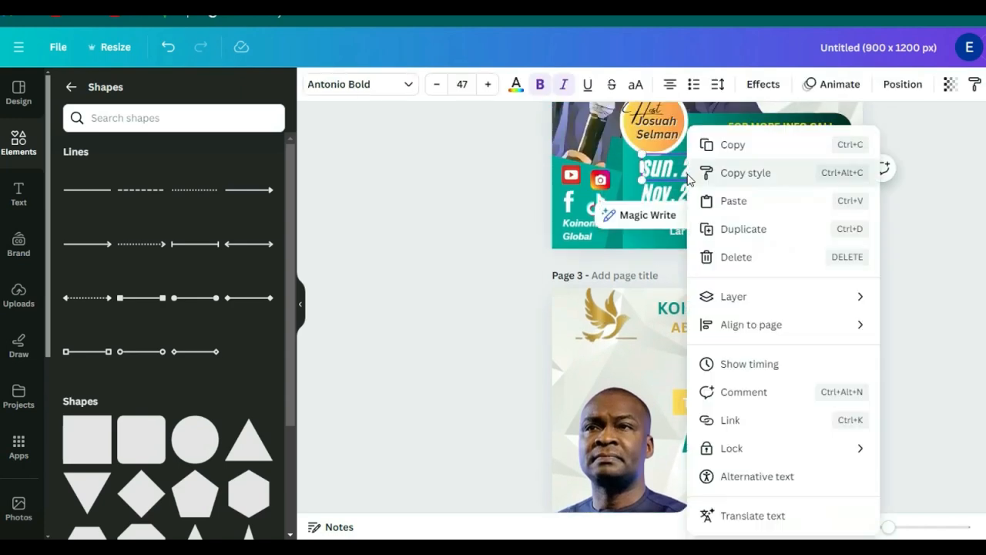
{"action": "left_click", "coordinate": [733, 147]}
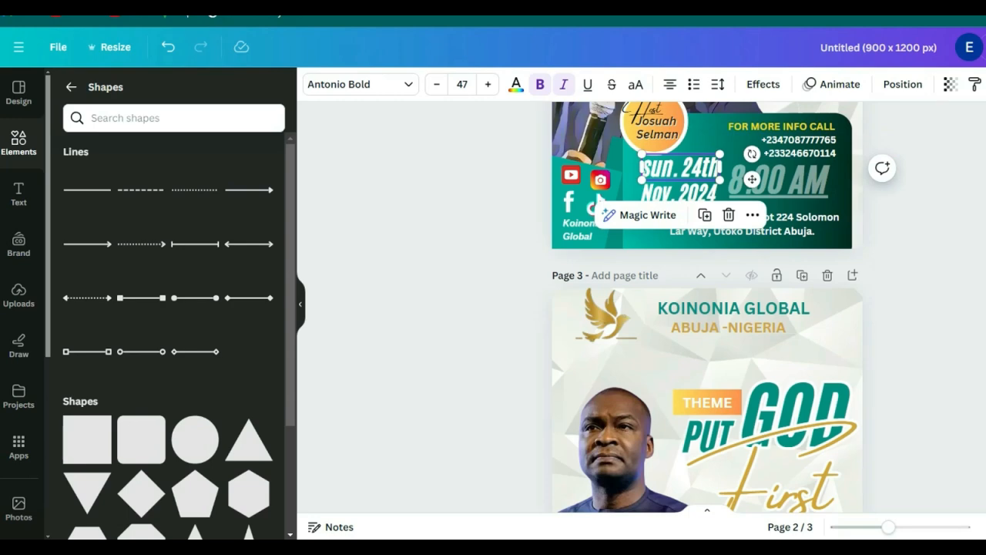
{"action": "right_click", "coordinate": [842, 57]}
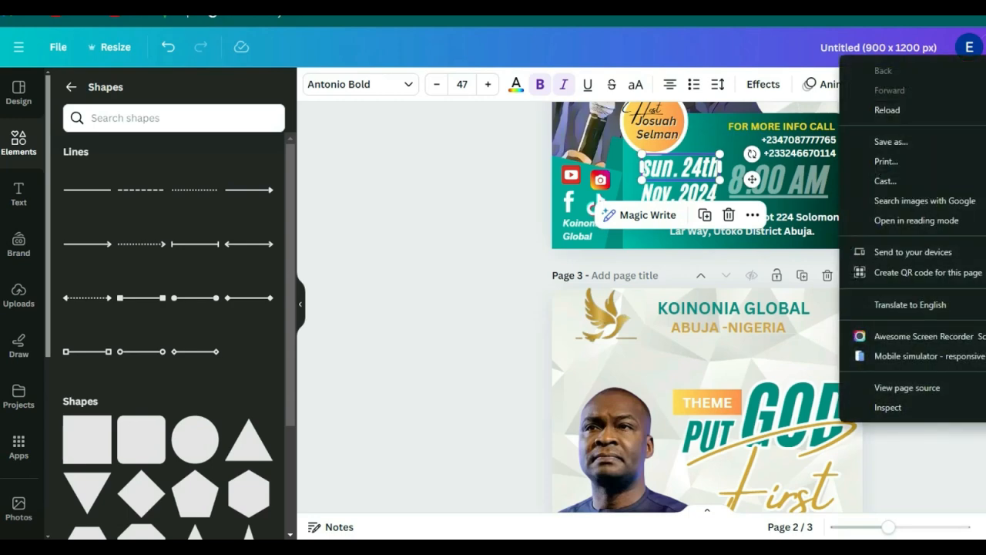
{"action": "key", "text": "Escape"}
Step: Paste the "sun. 24th" text onto page 3, directly above "Nov. 2024"
{"action": "scroll", "coordinate": [723, 396], "scroll_direction": "down", "scroll_amount": 4}
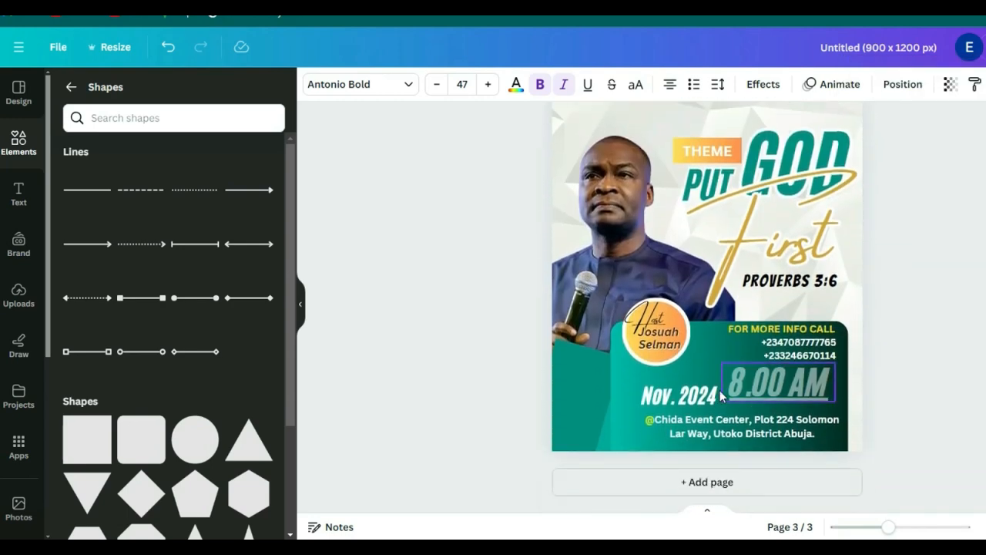
{"action": "left_click", "coordinate": [666, 383]}
{"action": "right_click", "coordinate": [666, 383]}
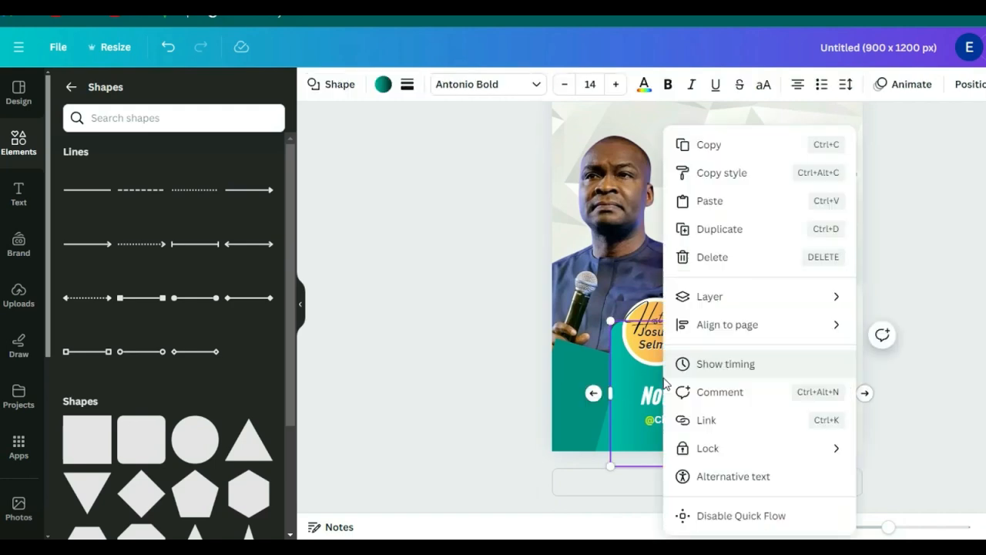
{"action": "left_click", "coordinate": [710, 203]}
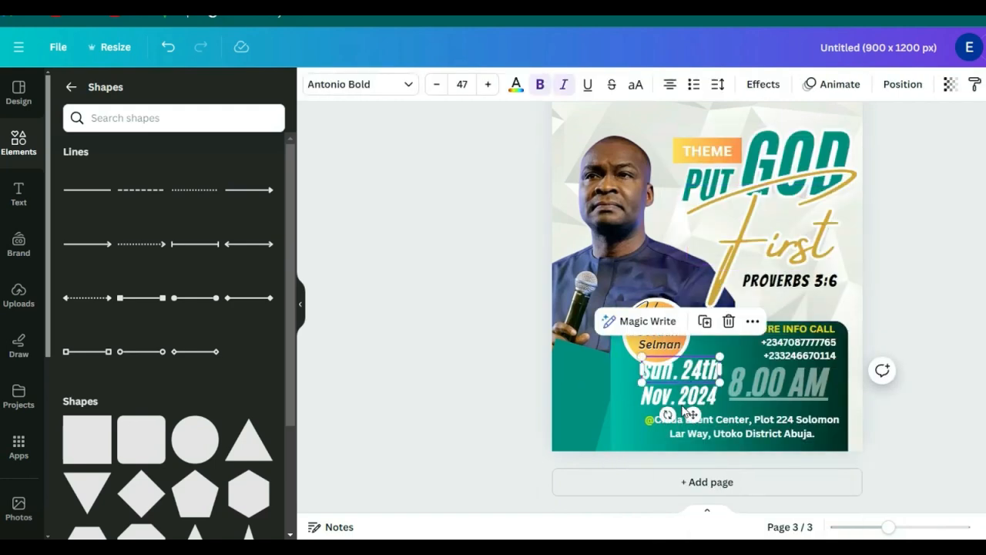
{"action": "left_click", "coordinate": [920, 393]}
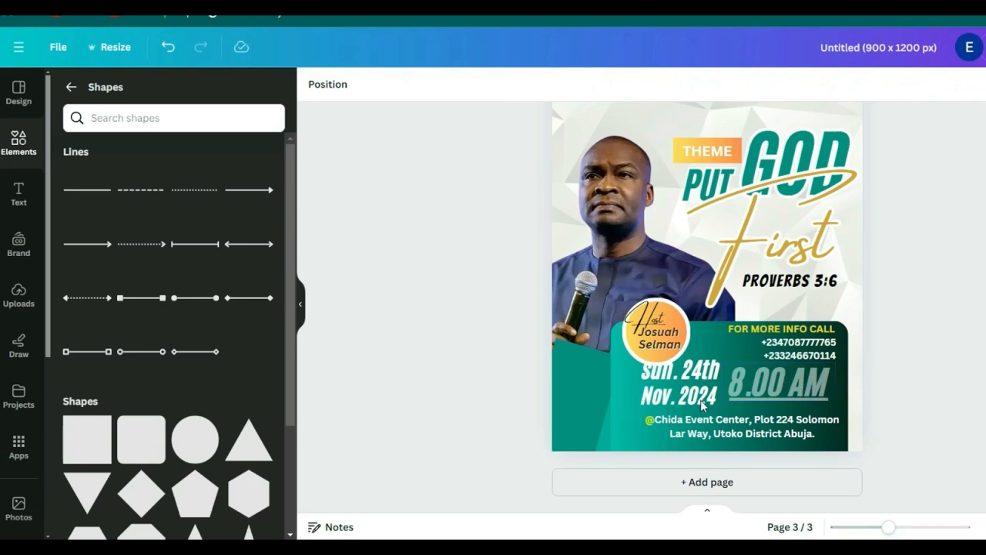
Step: Move page 3's round Host badge up and to the left so it clears the "sun. 24th" text
{"action": "left_click", "coordinate": [679, 380]}
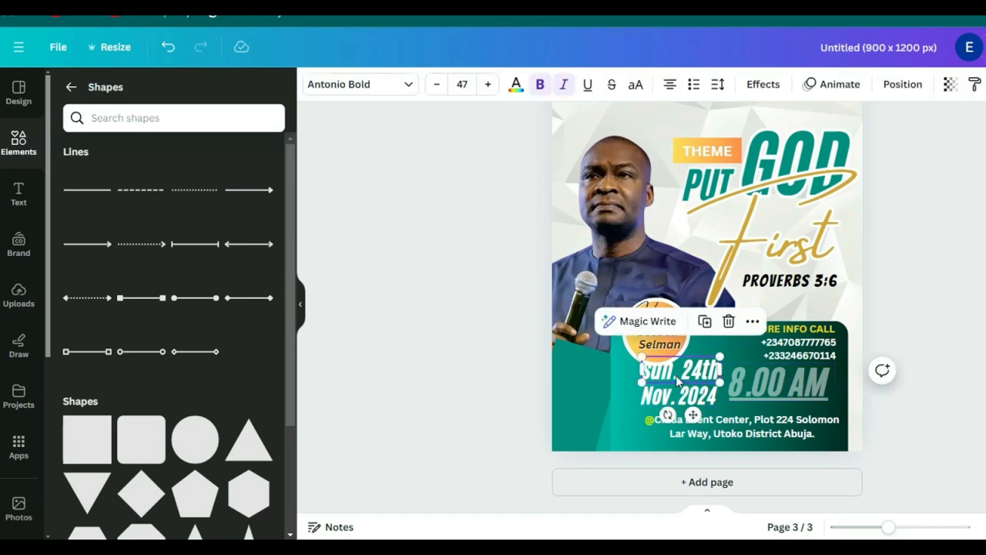
{"action": "left_click", "coordinate": [676, 321]}
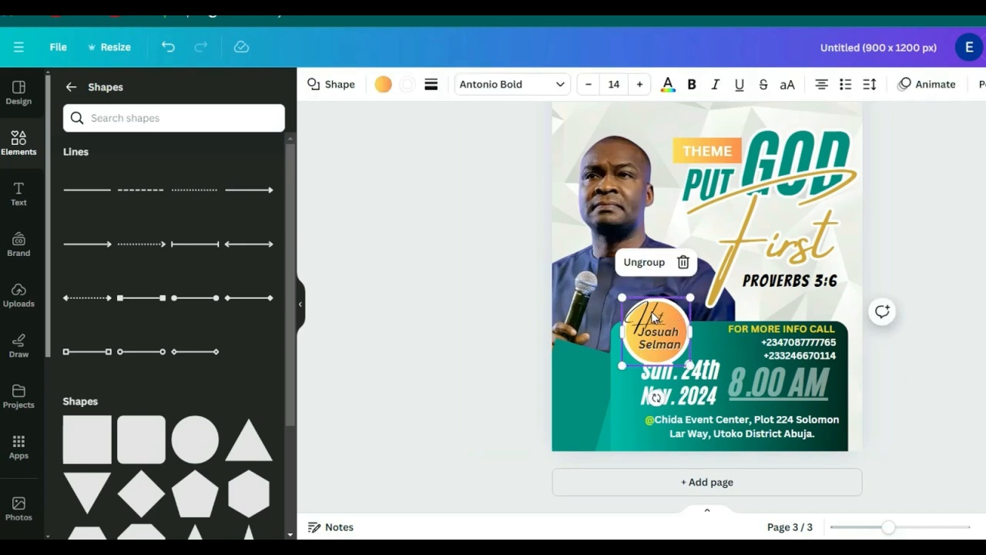
{"action": "right_click", "coordinate": [651, 316]}
{"action": "left_click", "coordinate": [643, 329]}
{"action": "left_click_drag", "start_coordinate": [631, 329], "coordinate": [626, 321]}
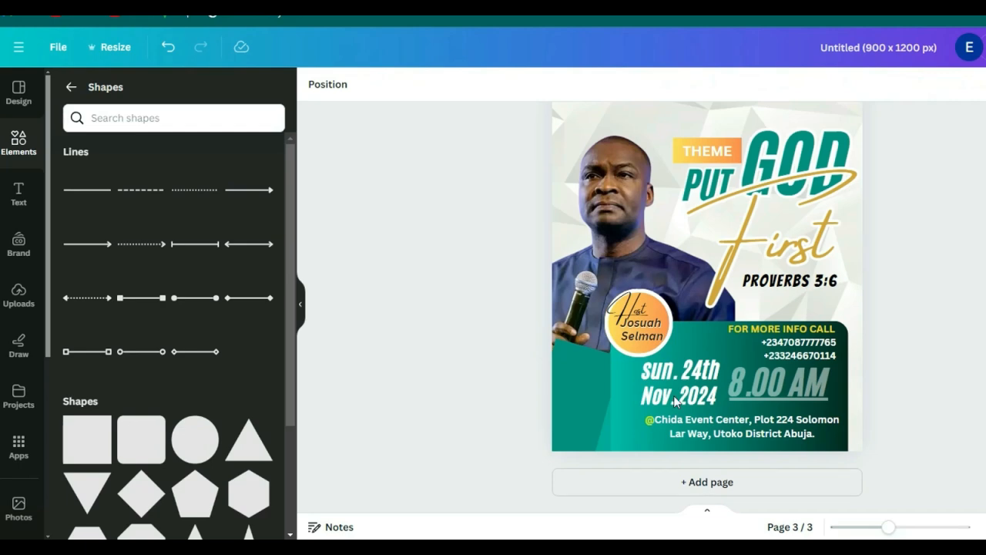
{"action": "left_click", "coordinate": [602, 437]}
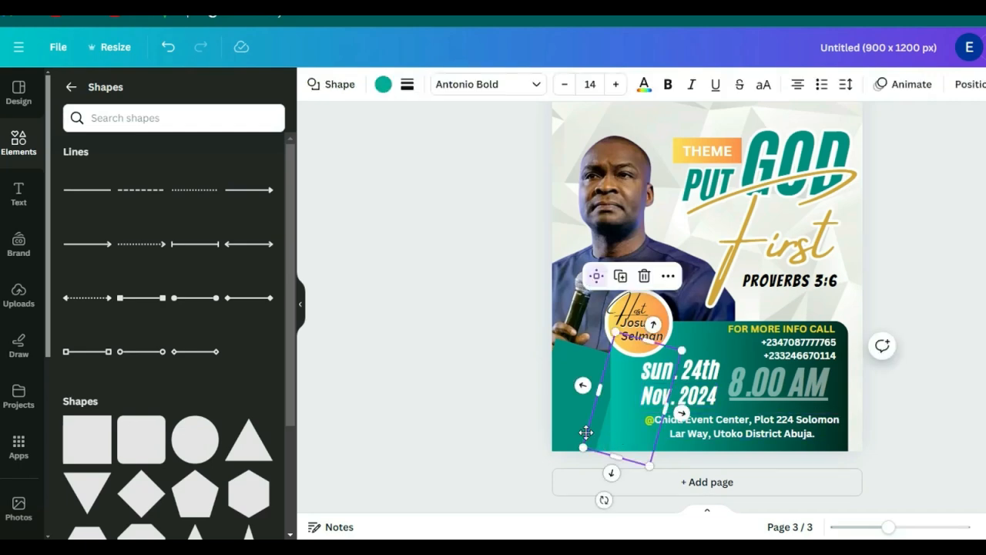
{"action": "mouse_move", "coordinate": [603, 437]}
{"action": "left_mouse_down"}
{"action": "mouse_move", "coordinate": [583, 426]}
{"action": "mouse_move", "coordinate": [588, 447]}
{"action": "left_mouse_up"}
{"action": "left_click", "coordinate": [497, 435]}
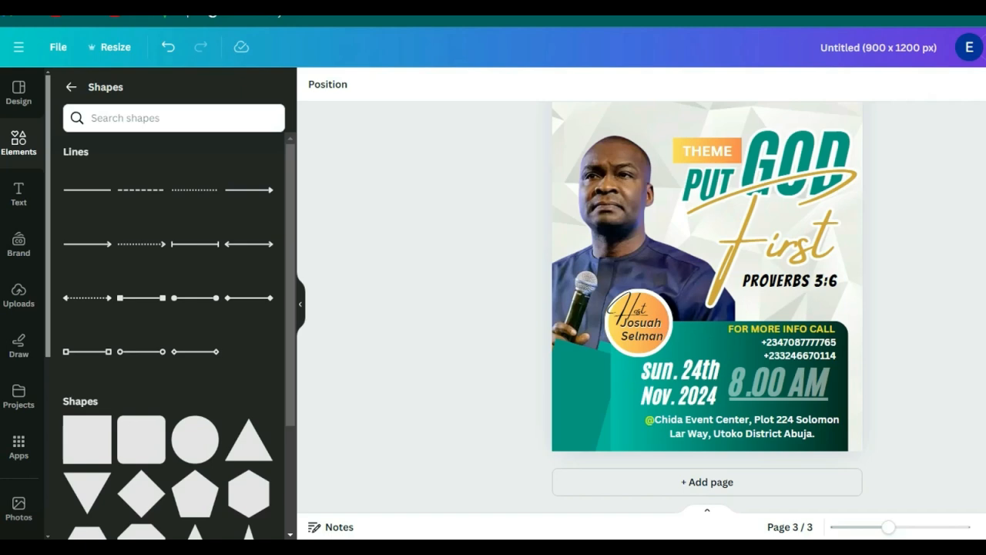
{"action": "right_click", "coordinate": [982, 370]}
{"action": "key", "text": "Escape"}
Step: Copy page 2's Facebook, TikTok and Instagram icons together with the "Koinonia Global" text
{"action": "scroll", "coordinate": [707, 309], "scroll_direction": "up", "scroll_amount": 5}
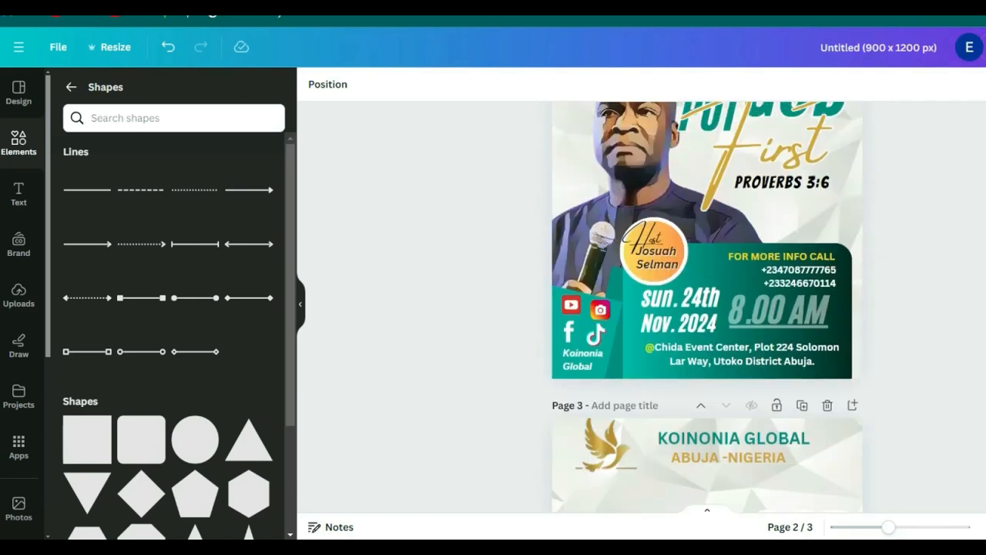
{"action": "left_click", "coordinate": [598, 322]}
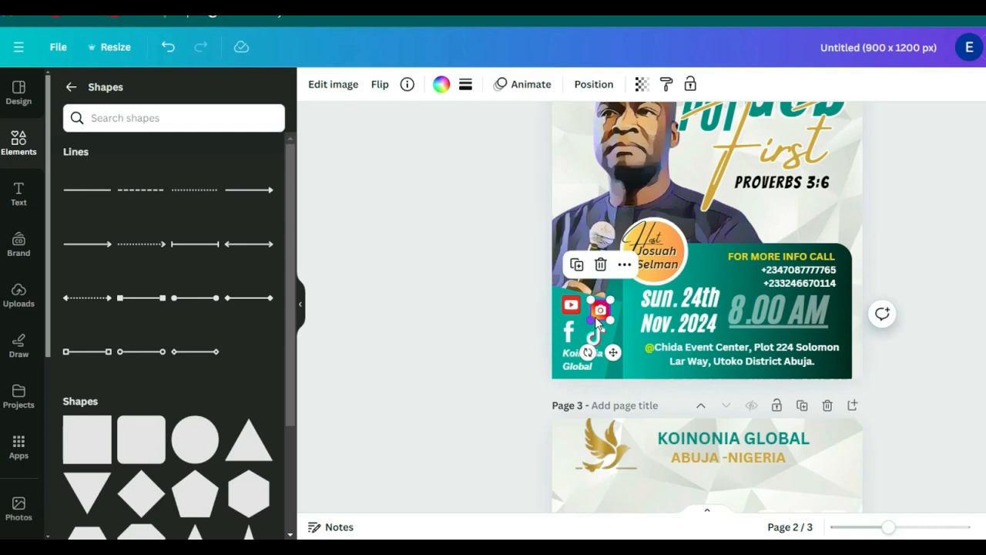
{"action": "left_click", "coordinate": [572, 308]}
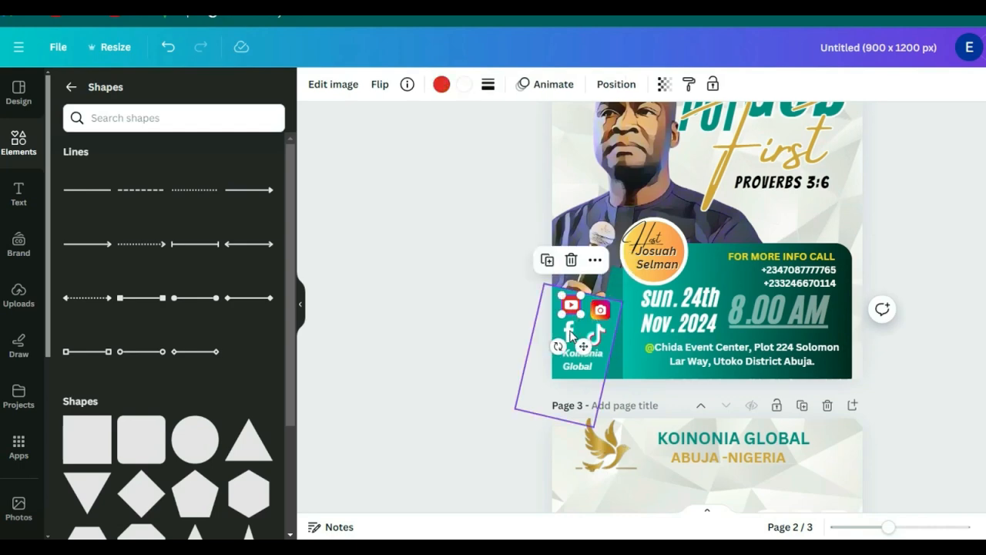
{"action": "left_click", "coordinate": [569, 331]}
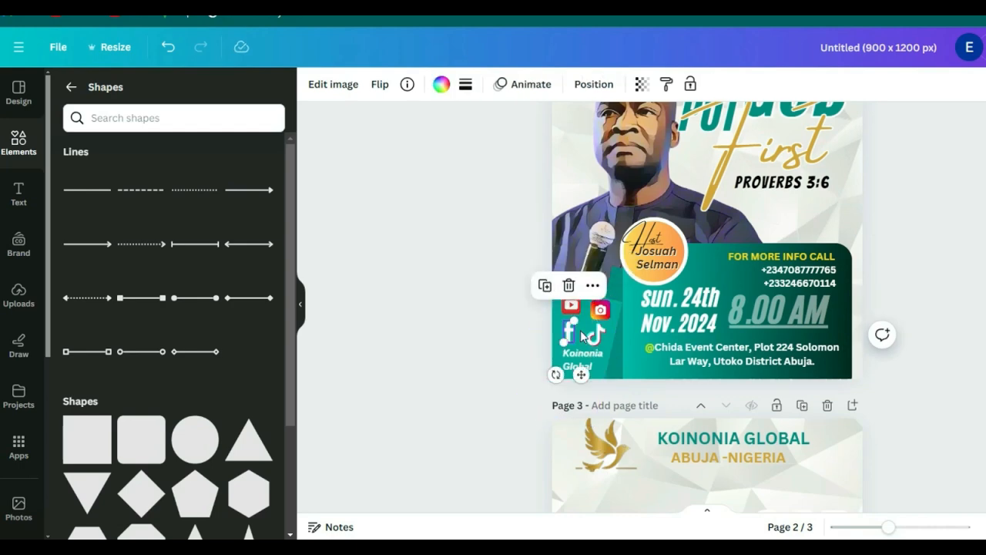
{"action": "left_click_drag", "start_coordinate": [514, 429], "coordinate": [605, 317]}
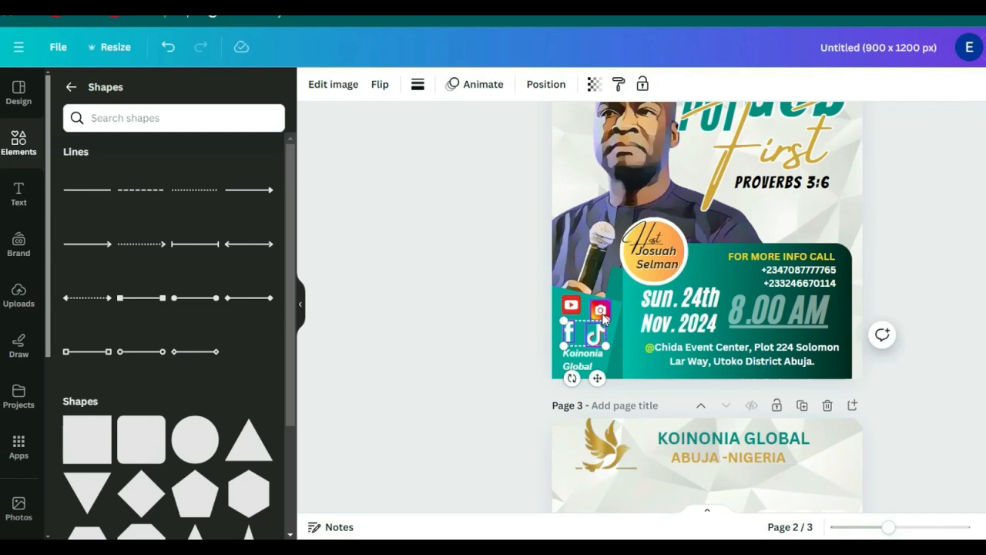
{"action": "left_click", "coordinate": [602, 313], "text": "shift"}
{"action": "left_click", "coordinate": [584, 360], "text": "shift"}
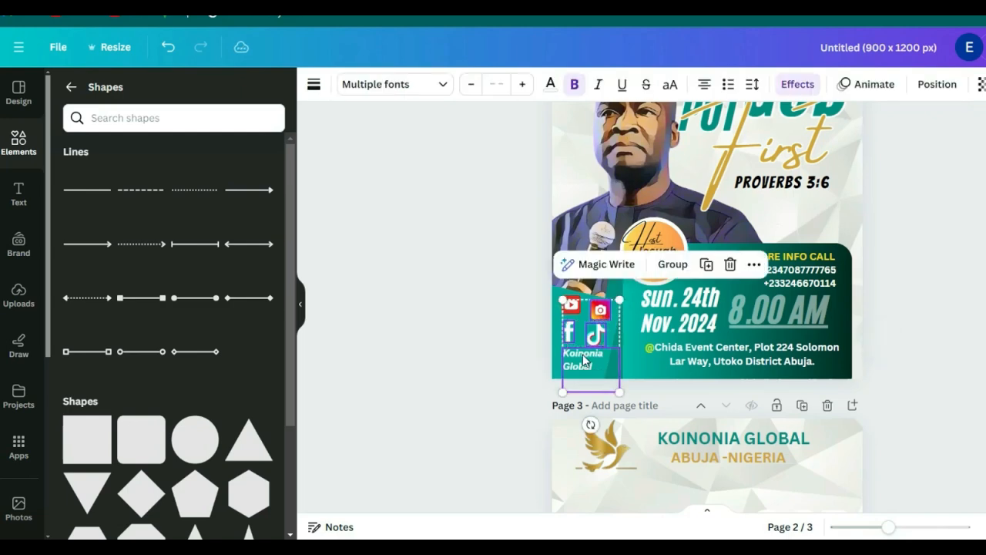
{"action": "right_click", "coordinate": [583, 360]}
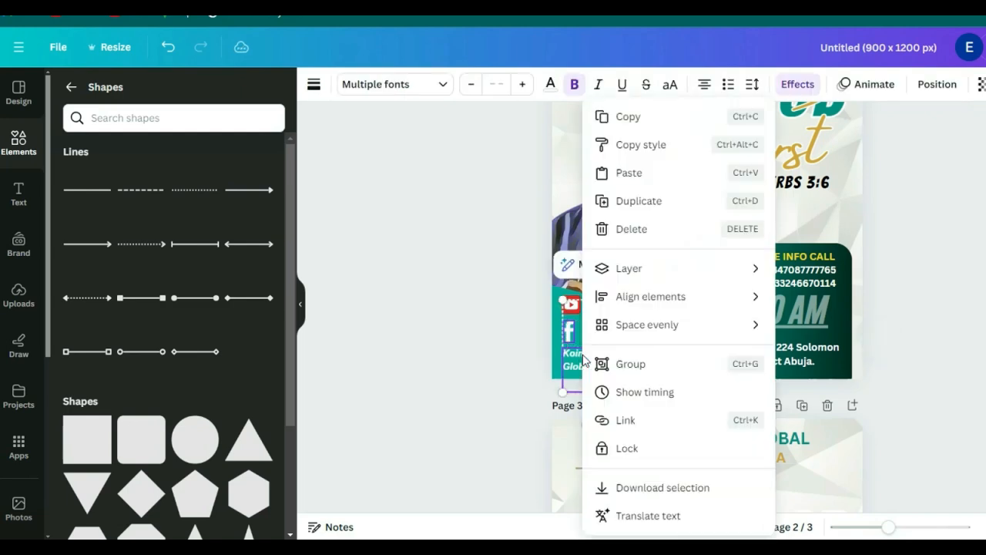
{"action": "left_click", "coordinate": [630, 119]}
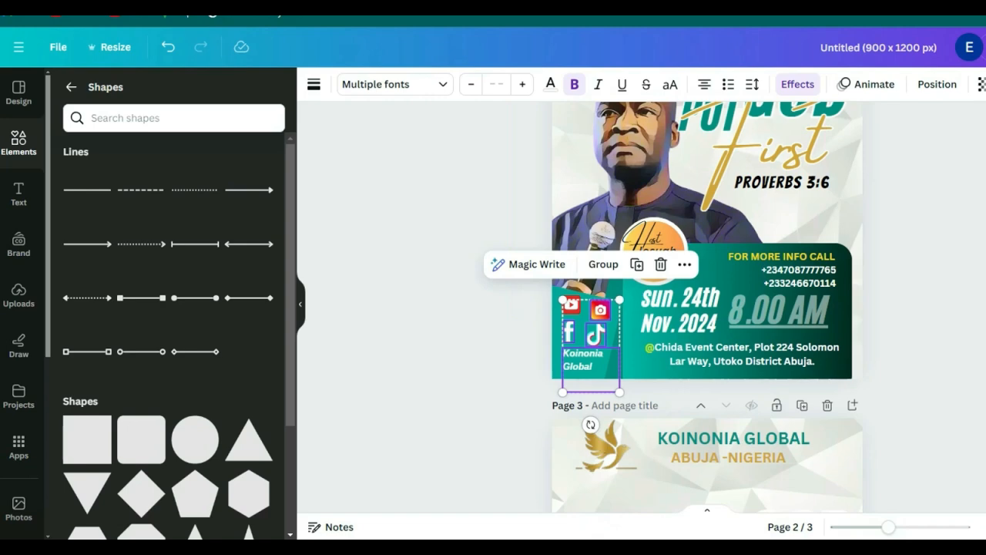
Step: Paste the copied social icons and "Koinonia Global" text onto the slanted green shape on page 3
{"action": "right_click", "coordinate": [836, 413]}
{"action": "left_click", "coordinate": [837, 415]}
{"action": "scroll", "coordinate": [707, 308], "scroll_direction": "down", "scroll_amount": 5}
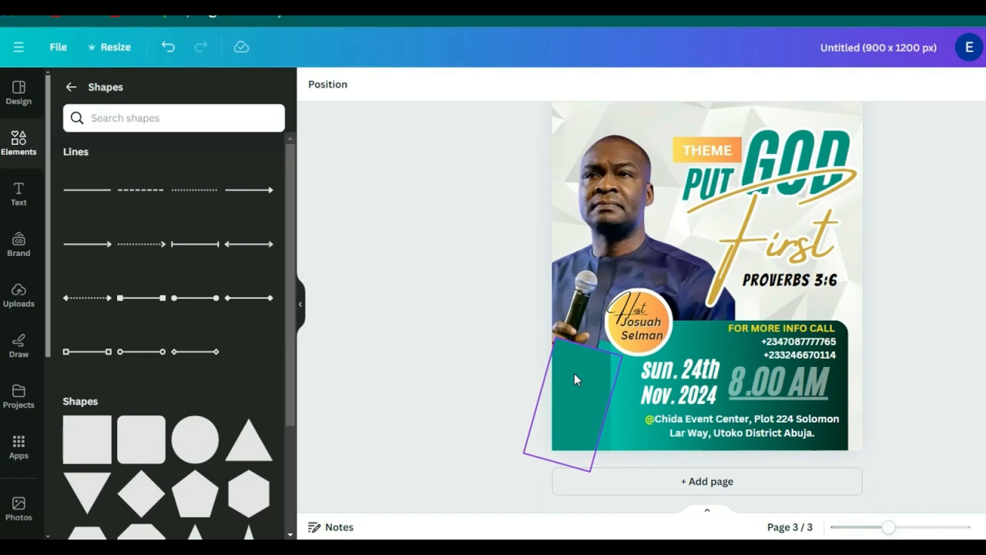
{"action": "left_click", "coordinate": [574, 373]}
{"action": "right_click", "coordinate": [574, 373]}
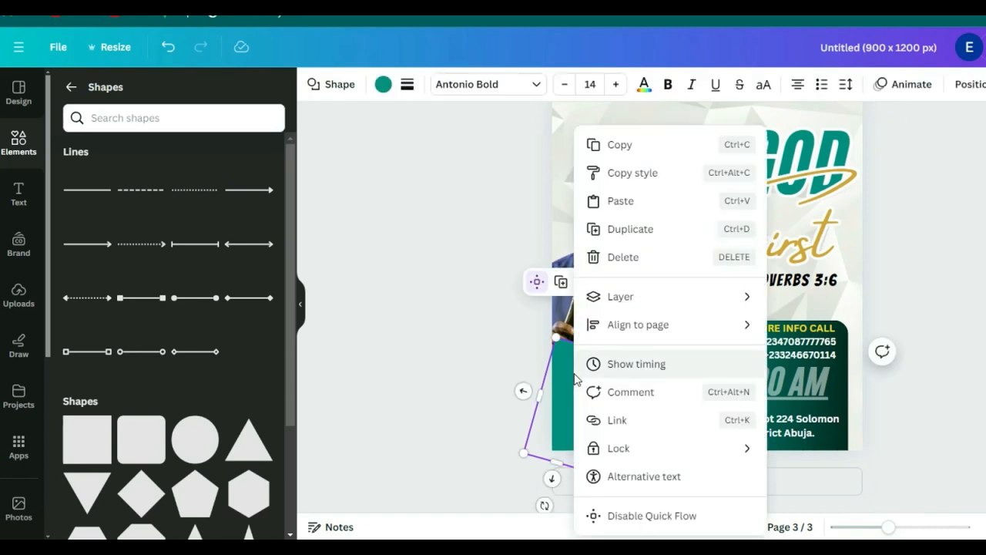
{"action": "left_click", "coordinate": [622, 200]}
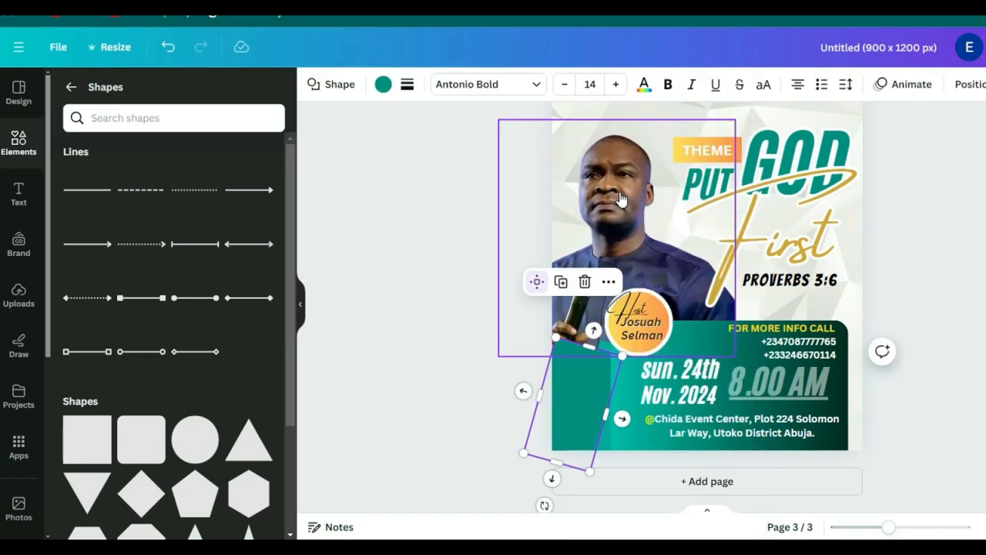
{"action": "left_click", "coordinate": [983, 342]}
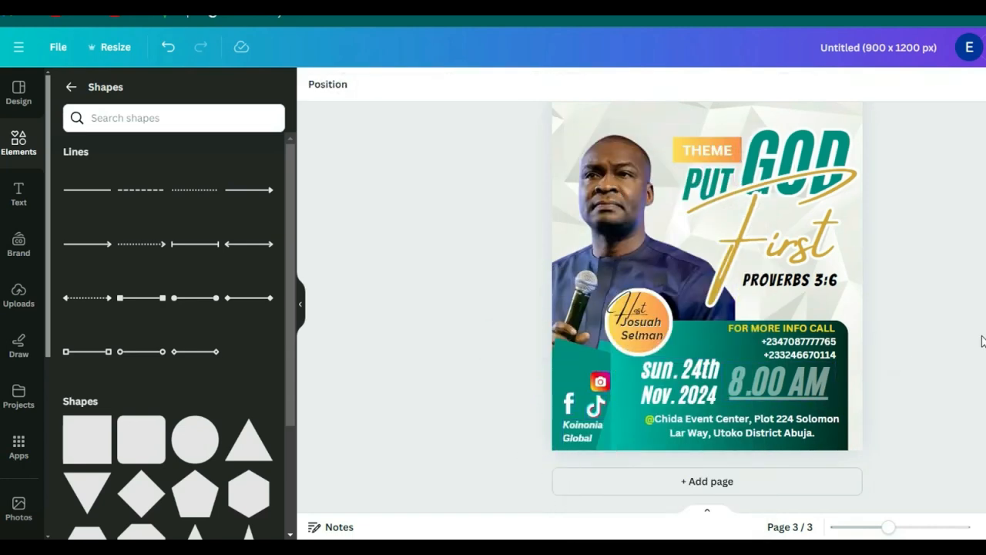
{"action": "left_click", "coordinate": [600, 389]}
{"action": "left_click", "coordinate": [912, 357]}
Step: Copy the YouTube icon from the social icons on page 2
{"action": "right_click", "coordinate": [982, 326]}
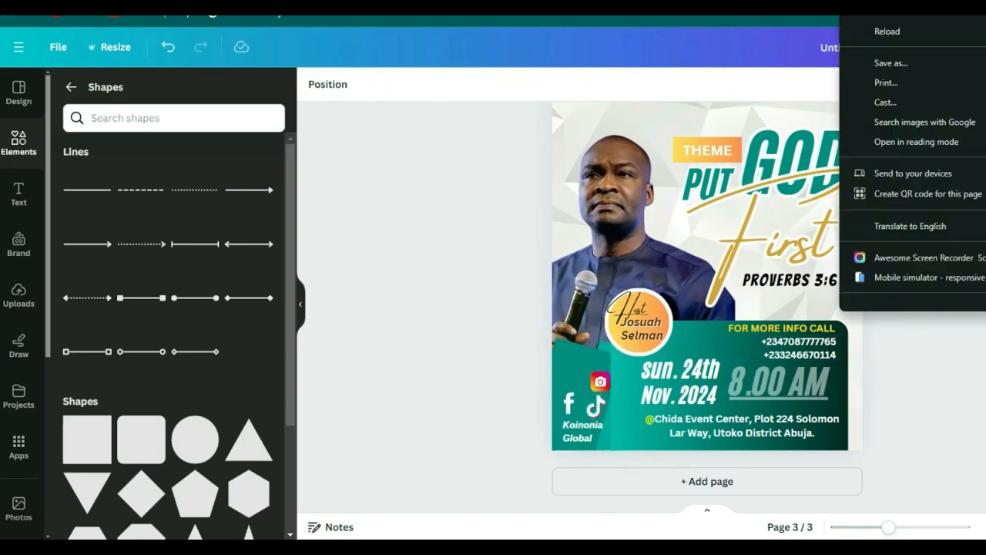
{"action": "left_click", "coordinate": [983, 339]}
{"action": "scroll", "coordinate": [708, 308], "scroll_direction": "up", "scroll_amount": 5}
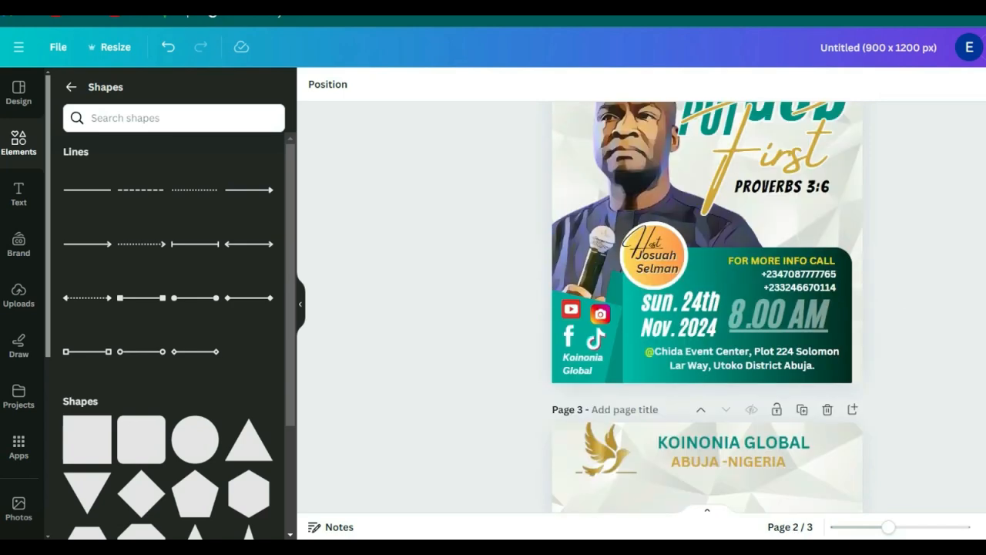
{"action": "left_click", "coordinate": [571, 312]}
{"action": "right_click", "coordinate": [572, 311]}
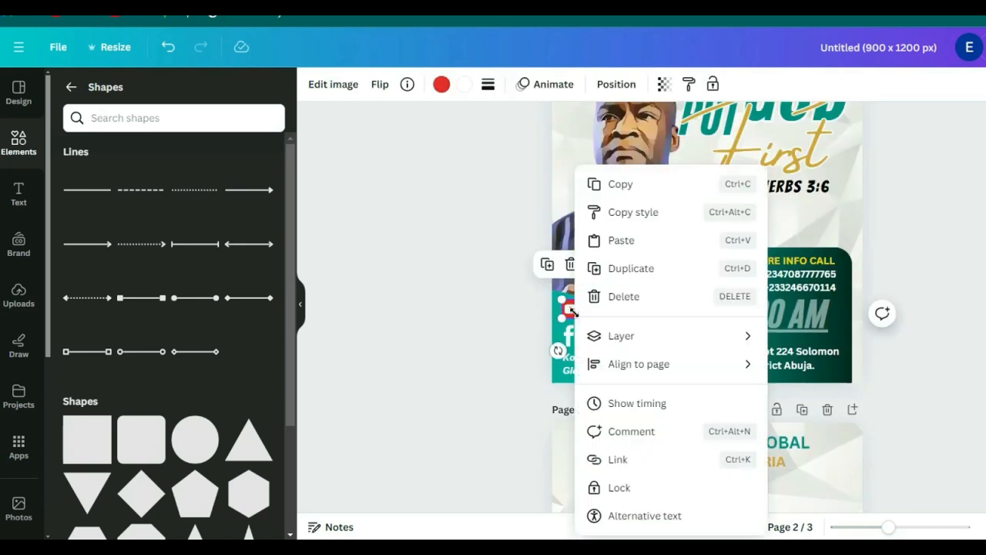
{"action": "left_click", "coordinate": [621, 187]}
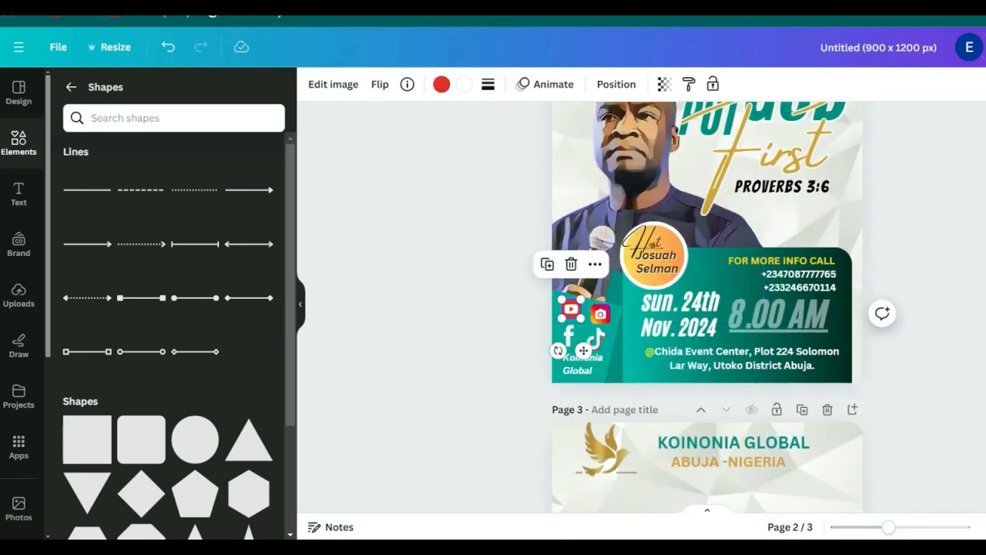
Step: Paste the YouTube icon onto page 3's slanted green shape, above the Facebook icon and beside the Instagram icon
{"action": "right_click", "coordinate": [840, 59]}
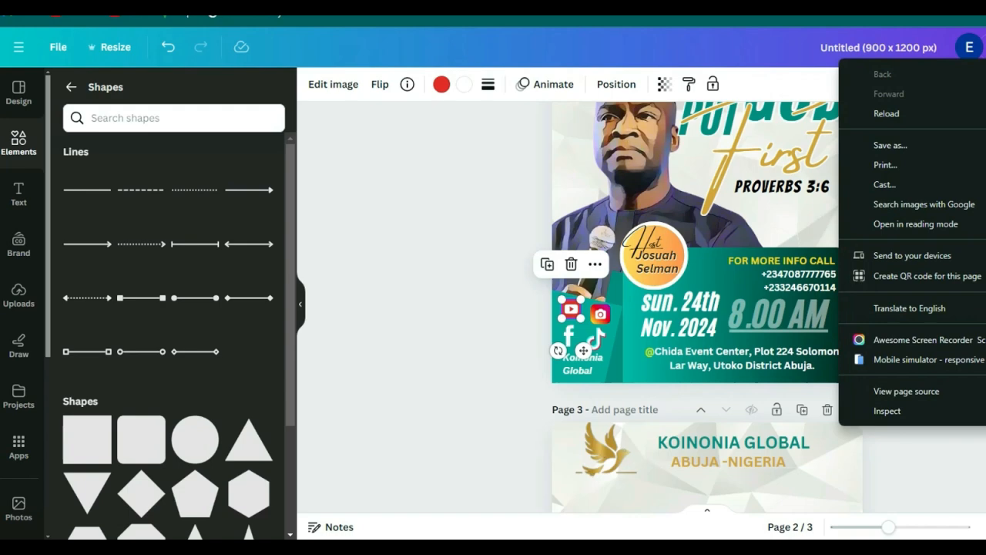
{"action": "key", "text": "Escape"}
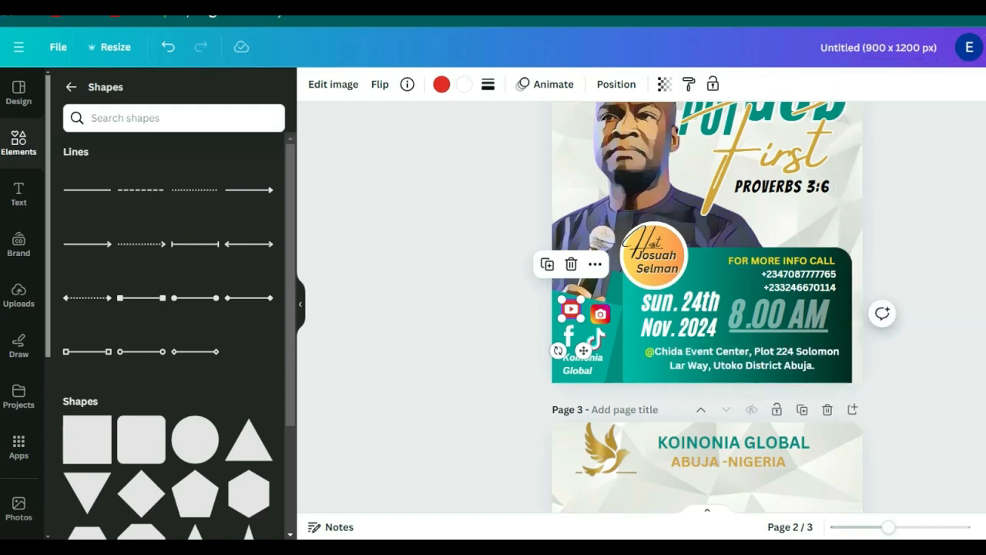
{"action": "scroll", "coordinate": [708, 308], "scroll_direction": "down", "scroll_amount": 3}
{"action": "scroll", "coordinate": [554, 356], "scroll_direction": "down", "scroll_amount": 2}
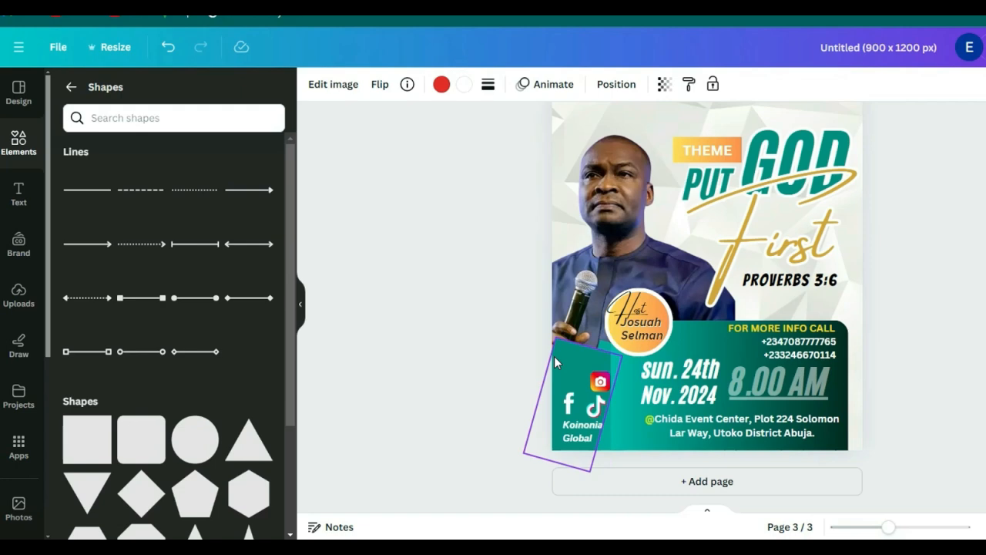
{"action": "left_click", "coordinate": [554, 356]}
{"action": "right_click", "coordinate": [555, 356]}
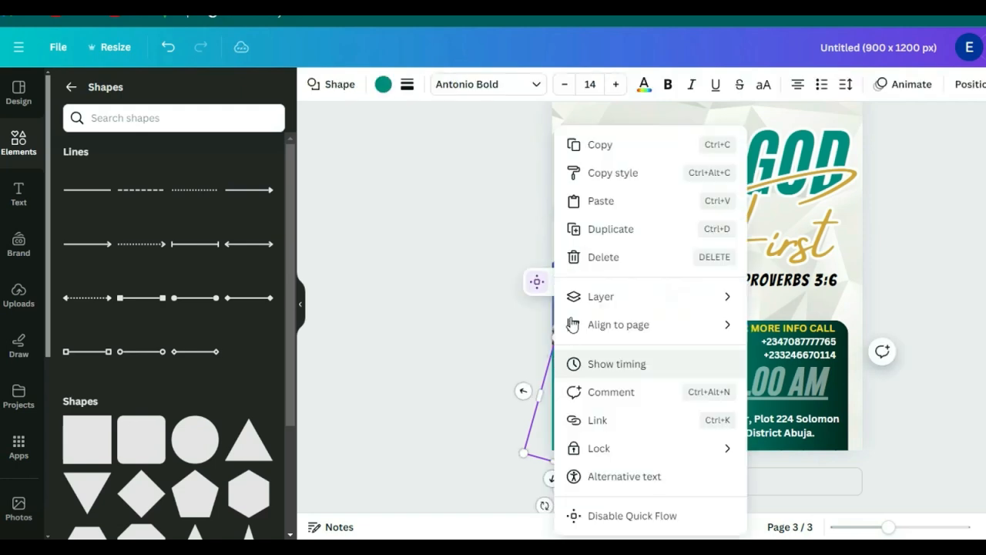
{"action": "left_click", "coordinate": [600, 200]}
{"action": "key", "text": "Delete"}
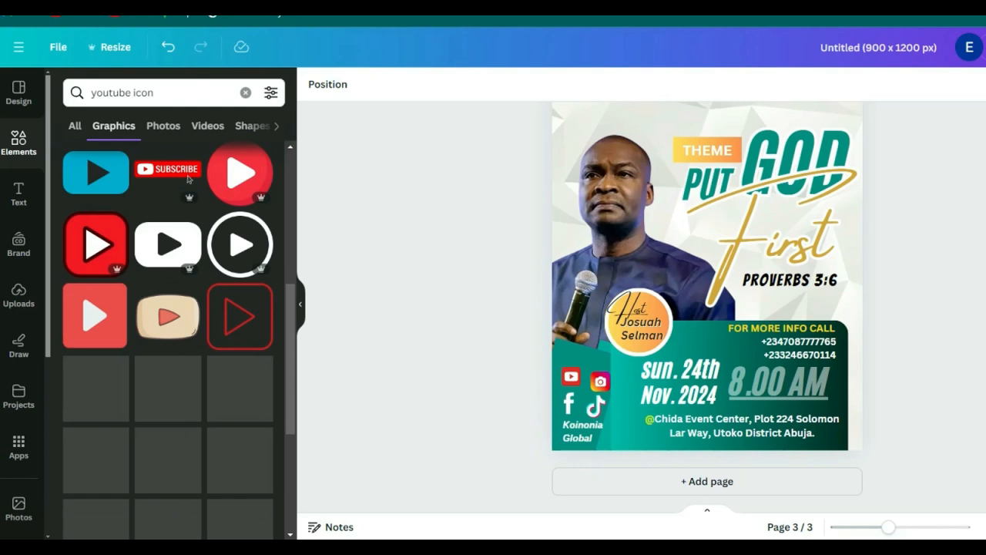
Step: Copy the "PRESENTS" text from page 2 and paste it onto page 3, beneath "ABUJA -NIGERIA"
{"action": "scroll", "coordinate": [707, 307], "scroll_direction": "up", "scroll_amount": 4}
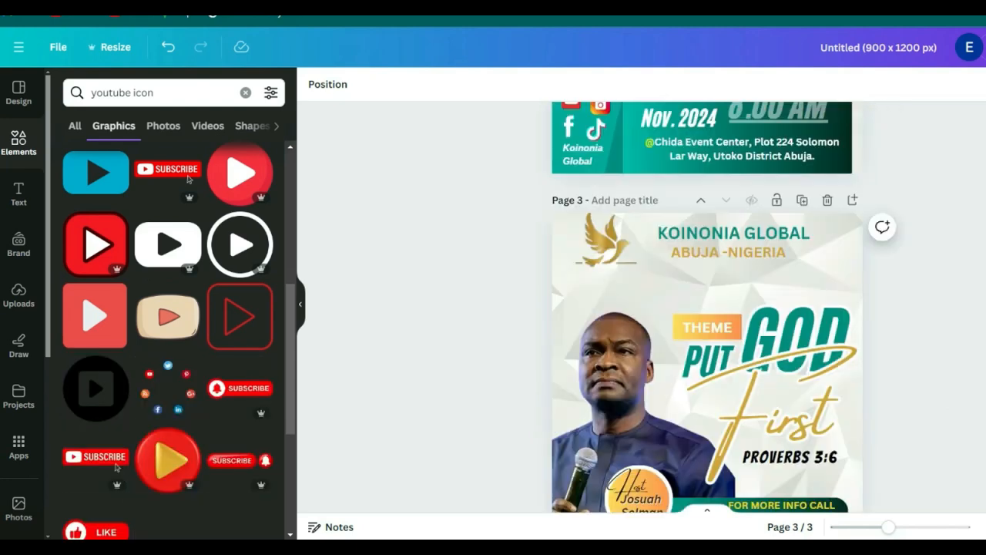
{"action": "scroll", "coordinate": [707, 306], "scroll_direction": "down", "scroll_amount": 1}
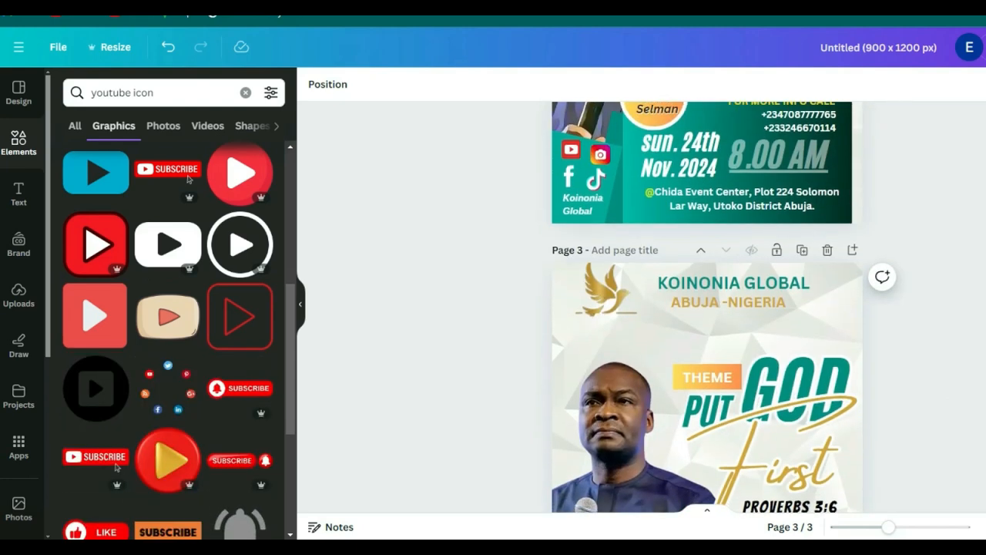
{"action": "scroll", "coordinate": [708, 307], "scroll_direction": "up", "scroll_amount": 3}
{"action": "scroll", "coordinate": [863, 224], "scroll_direction": "up", "scroll_amount": 3}
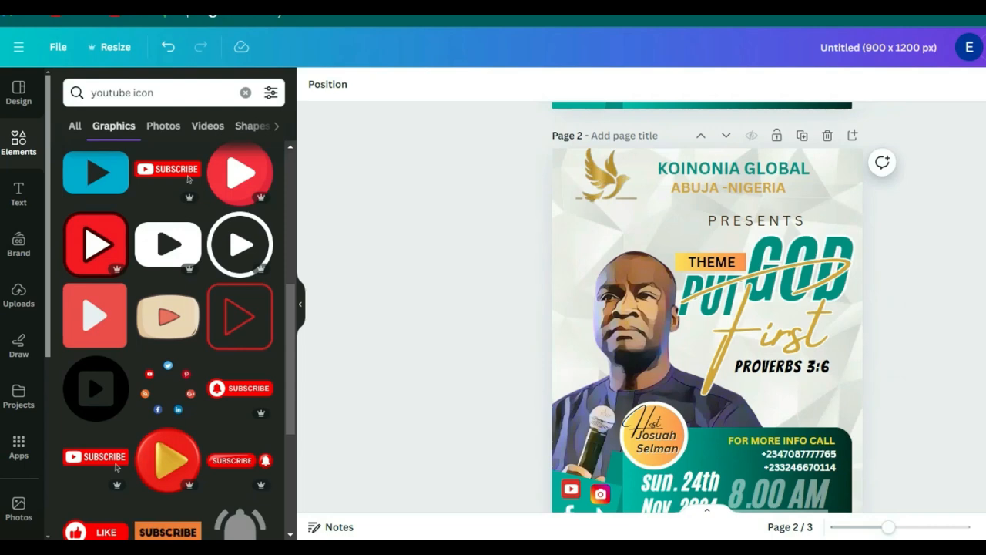
{"action": "left_click", "coordinate": [777, 224]}
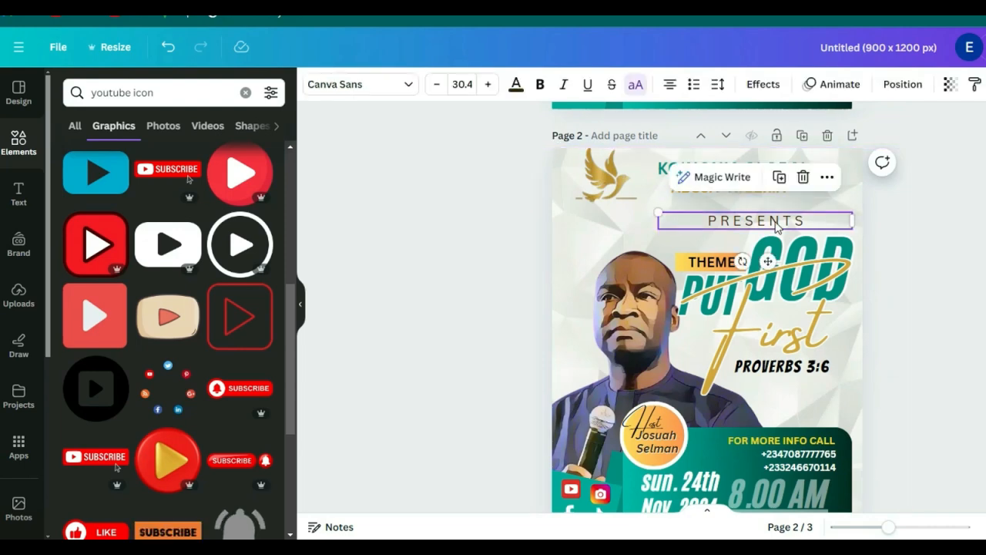
{"action": "right_click", "coordinate": [777, 225]}
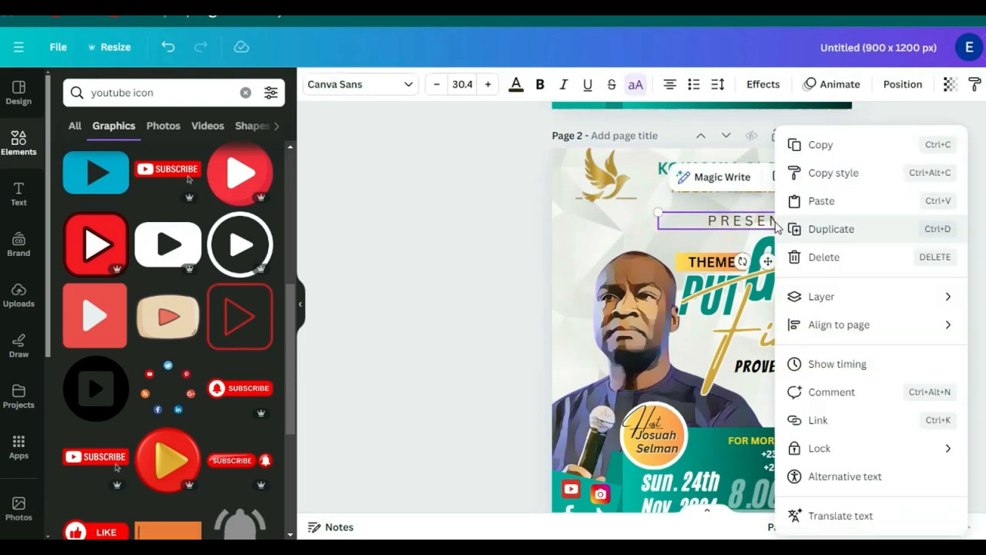
{"action": "left_click", "coordinate": [819, 148]}
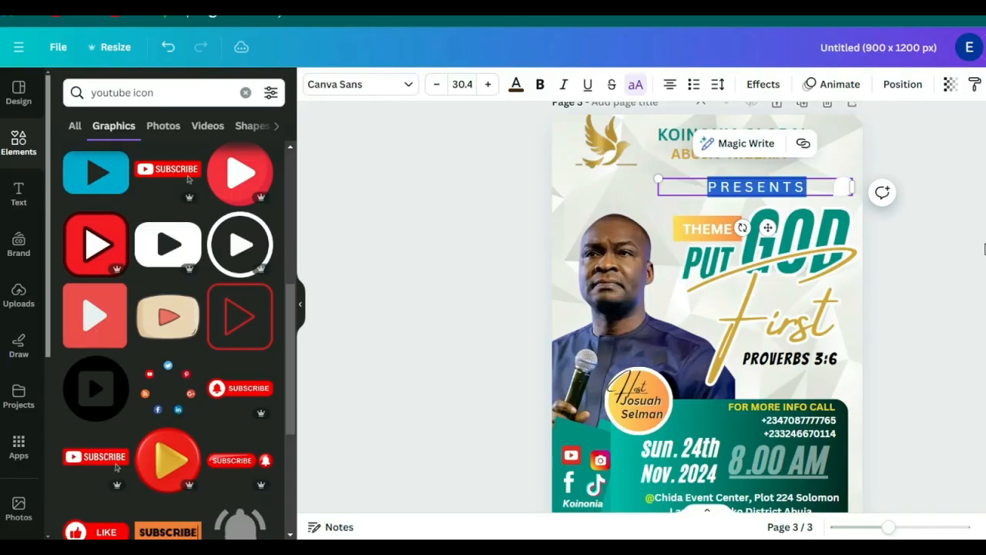
{"action": "left_click", "coordinate": [985, 249]}
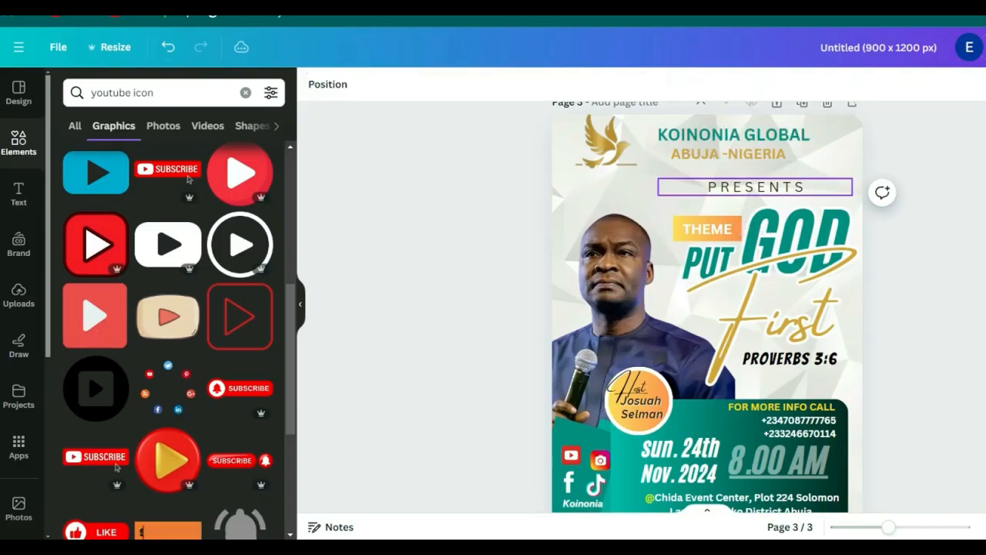
{"action": "left_click", "coordinate": [787, 190]}
{"action": "scroll", "coordinate": [910, 203], "scroll_direction": "up", "scroll_amount": 2}
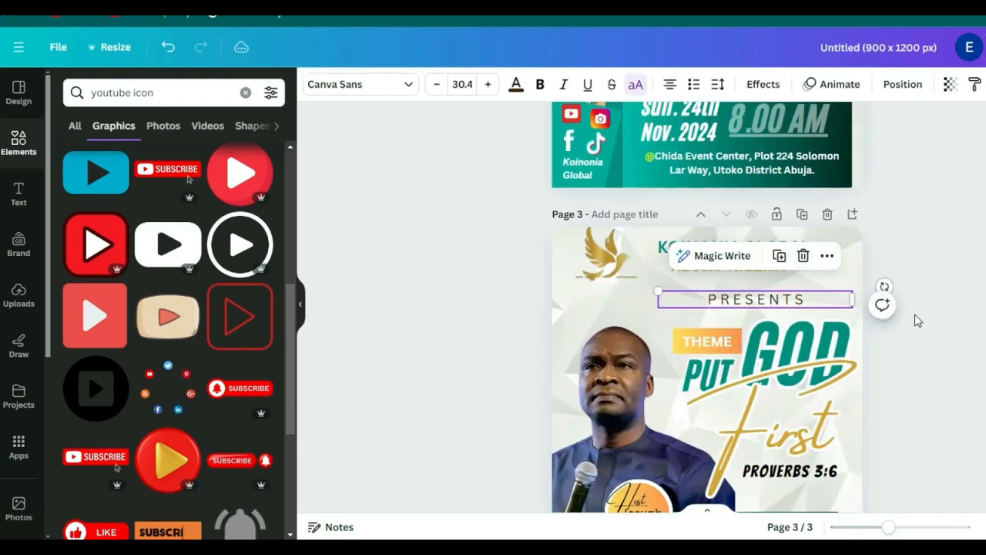
{"action": "scroll", "coordinate": [914, 319], "scroll_direction": "down", "scroll_amount": 3}
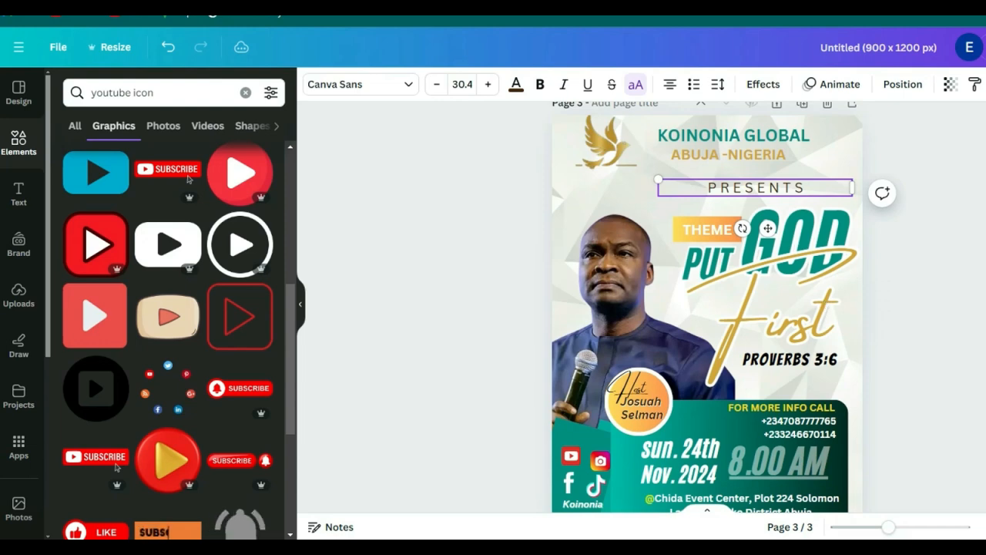
Step: Set the speaker photo's brightness and highlights on page 3 to 10 each
{"action": "key", "text": "Escape"}
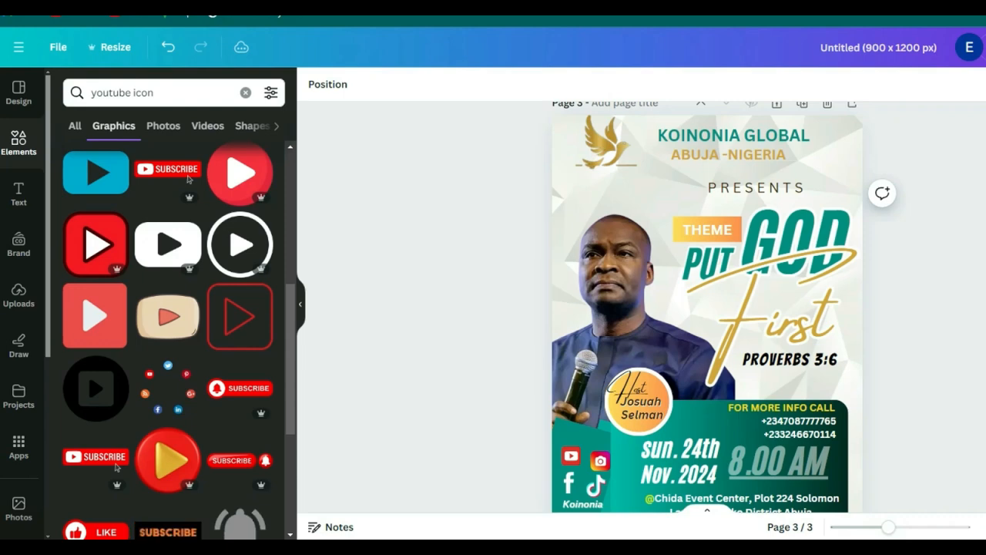
{"action": "scroll", "coordinate": [616, 293], "scroll_direction": "down", "scroll_amount": 1}
{"action": "left_click", "coordinate": [617, 262]}
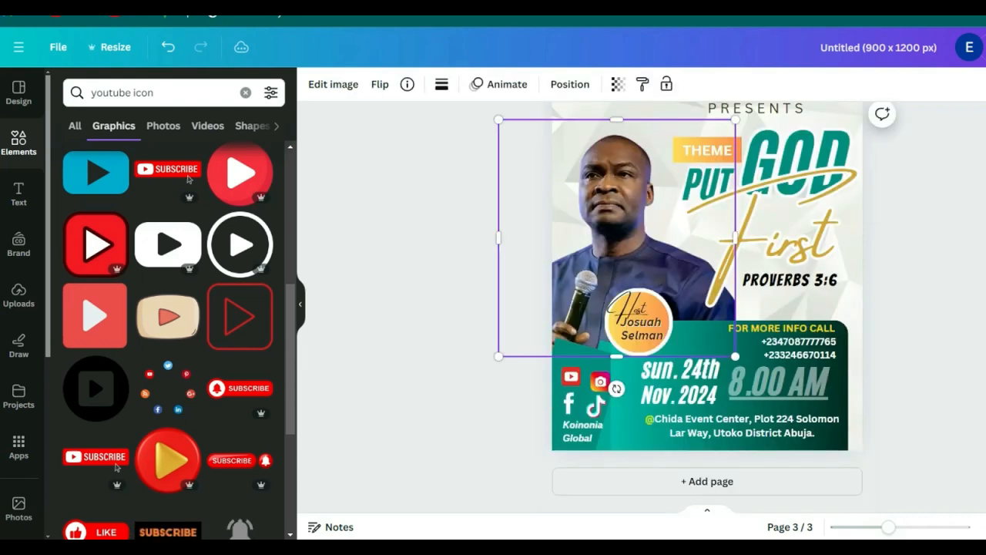
{"action": "scroll", "coordinate": [694, 308], "scroll_direction": "up", "scroll_amount": 4}
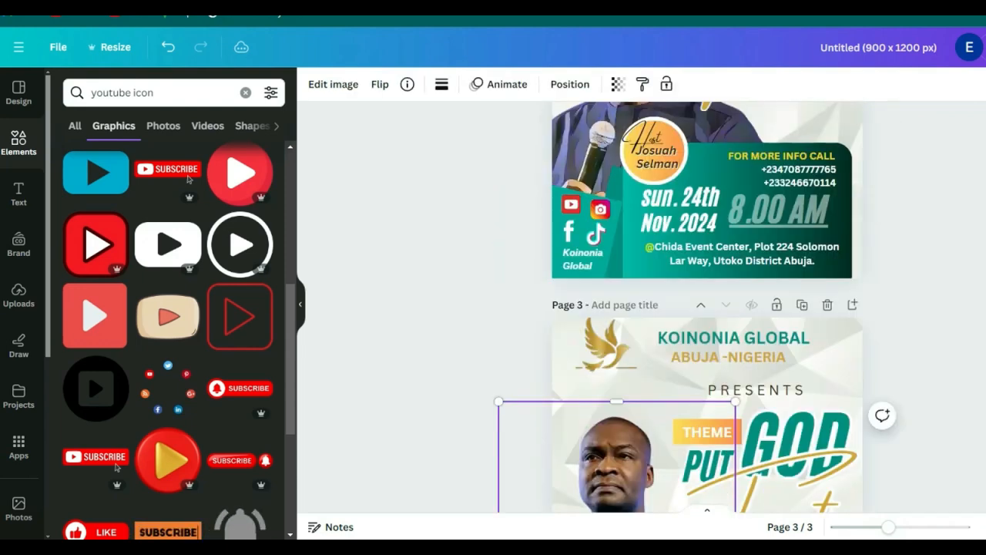
{"action": "scroll", "coordinate": [694, 308], "scroll_direction": "down", "scroll_amount": 3}
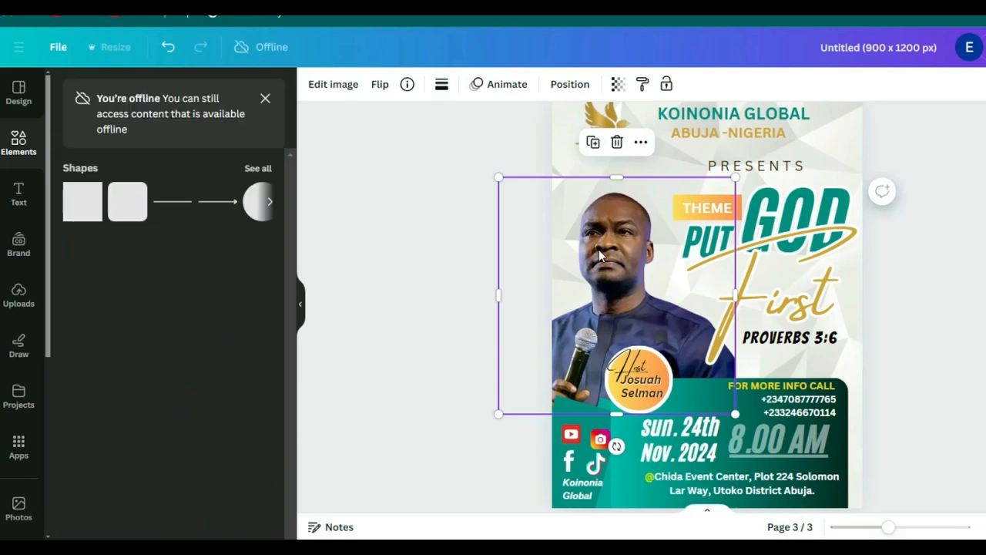
{"action": "left_click", "coordinate": [334, 87]}
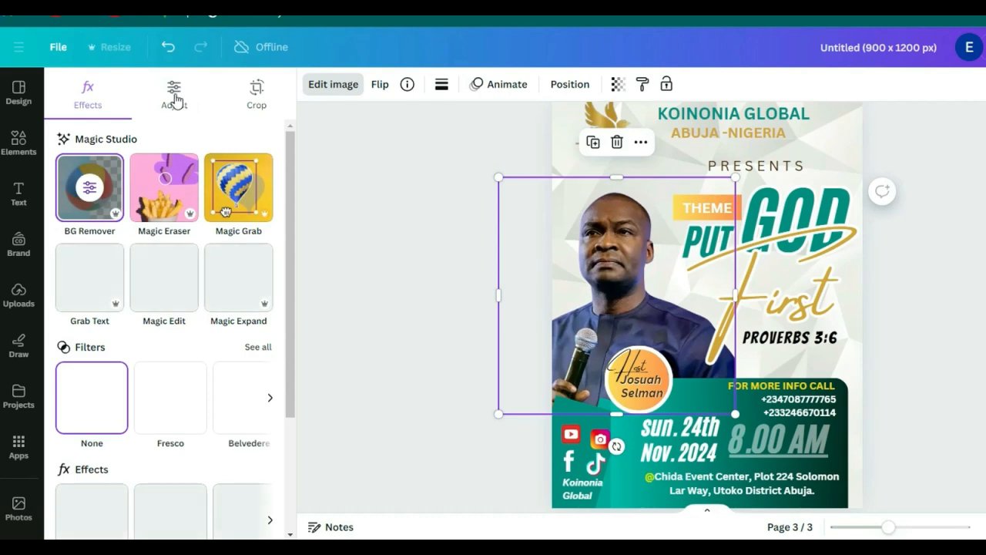
{"action": "left_click", "coordinate": [175, 101]}
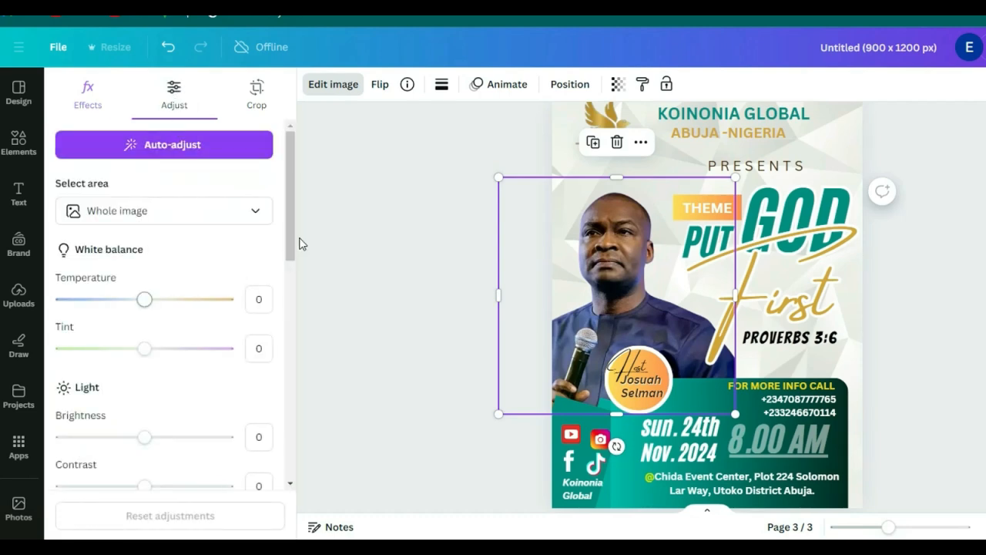
{"action": "scroll", "coordinate": [291, 274], "scroll_direction": "down", "scroll_amount": 1}
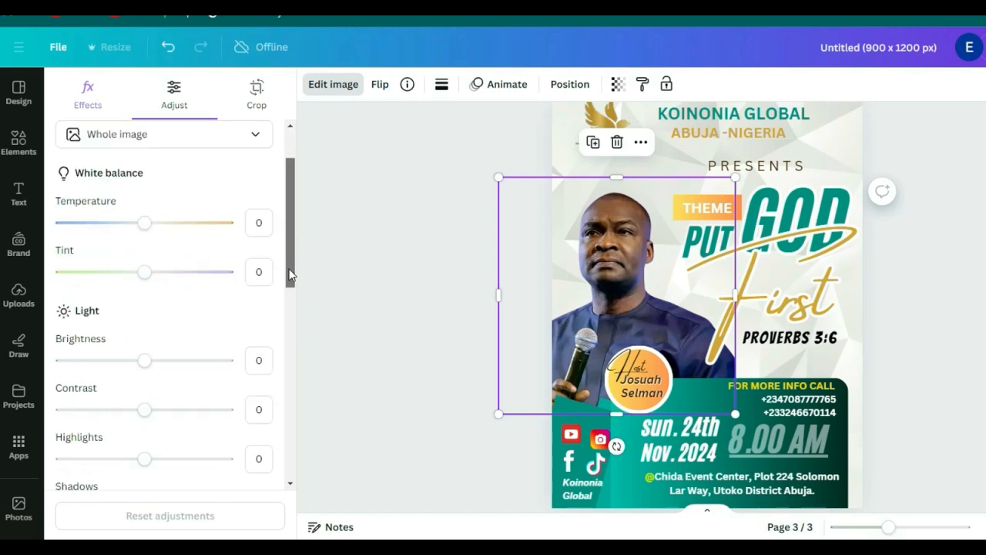
{"action": "scroll", "coordinate": [291, 274], "scroll_direction": "down", "scroll_amount": 1}
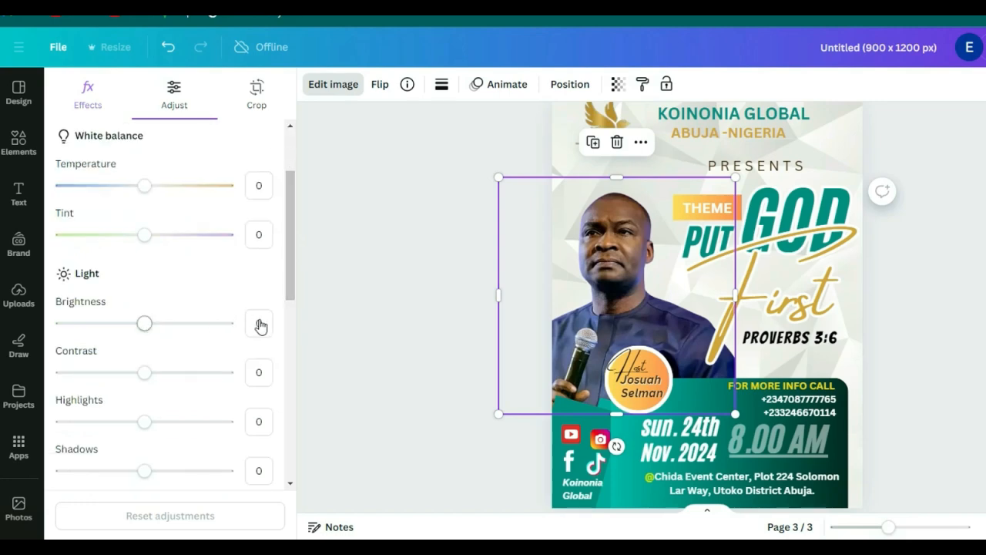
{"action": "left_click", "coordinate": [259, 323]}
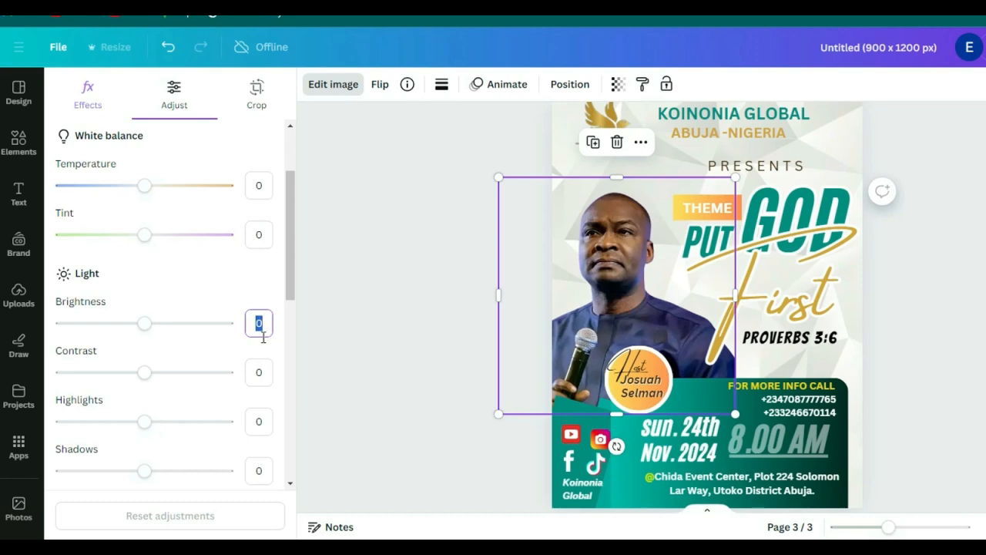
{"action": "type", "text": "10"}
{"action": "left_click", "coordinate": [263, 422]}
{"action": "type", "text": "10"}
Step: Look through the photo's remaining color and texture adjustments and compare page 3 with the finished flyer on page 2
{"action": "left_click_drag", "start_coordinate": [290, 264], "coordinate": [290, 340]}
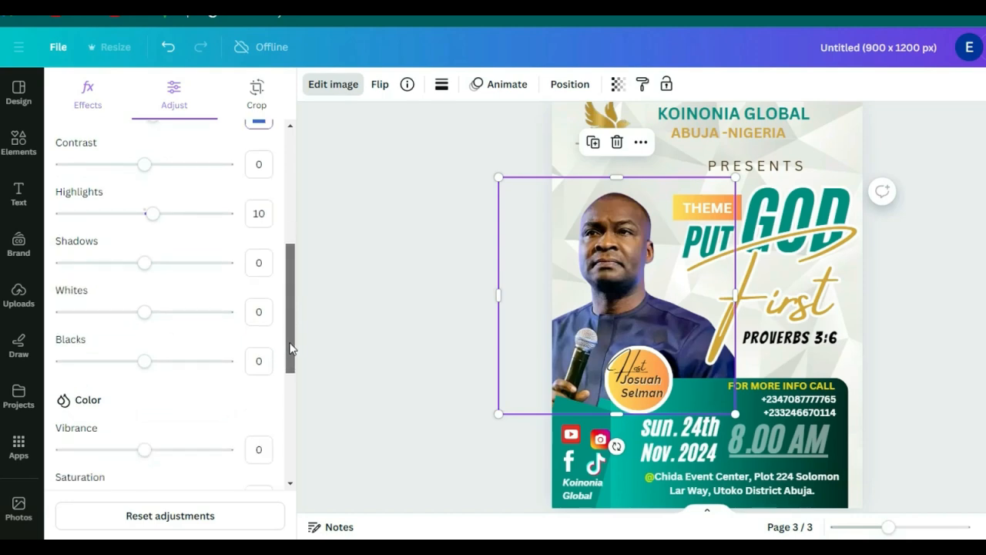
{"action": "scroll", "coordinate": [288, 354], "scroll_direction": "down", "scroll_amount": 2}
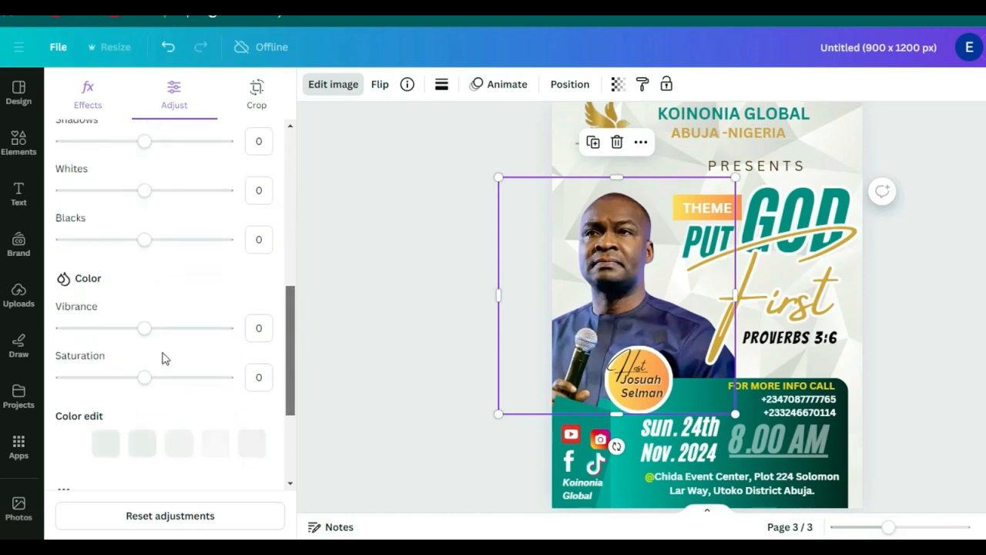
{"action": "scroll", "coordinate": [91, 363], "scroll_direction": "down", "scroll_amount": 1}
{"action": "scroll", "coordinate": [91, 363], "scroll_direction": "down", "scroll_amount": 1}
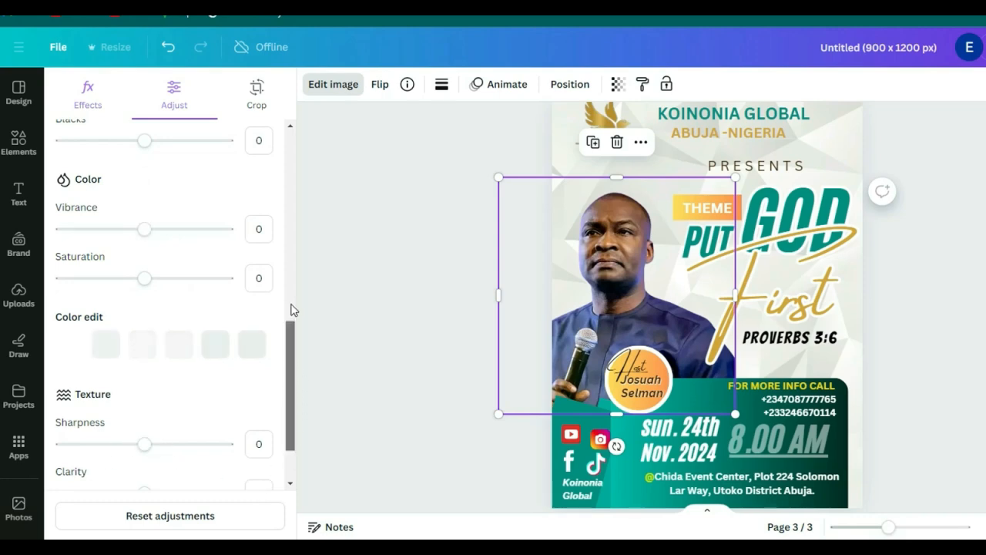
{"action": "scroll", "coordinate": [293, 310], "scroll_direction": "up", "scroll_amount": 2}
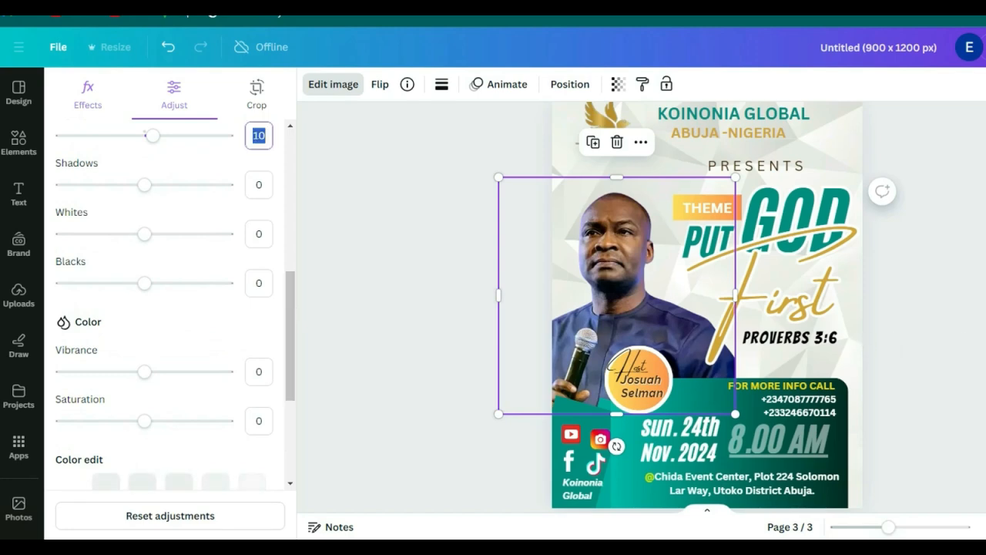
{"action": "left_click", "coordinate": [917, 308]}
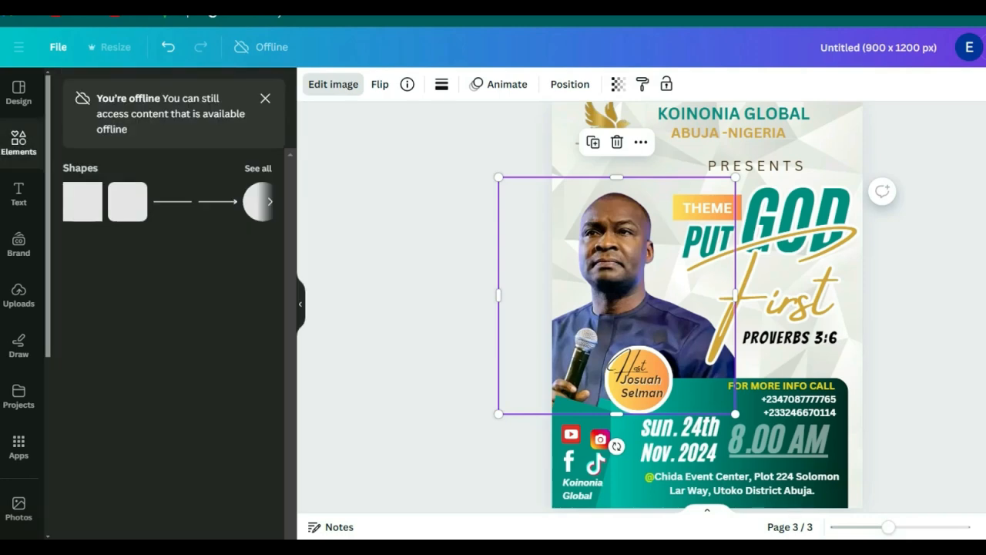
{"action": "scroll", "coordinate": [917, 308], "scroll_direction": "up", "scroll_amount": 3}
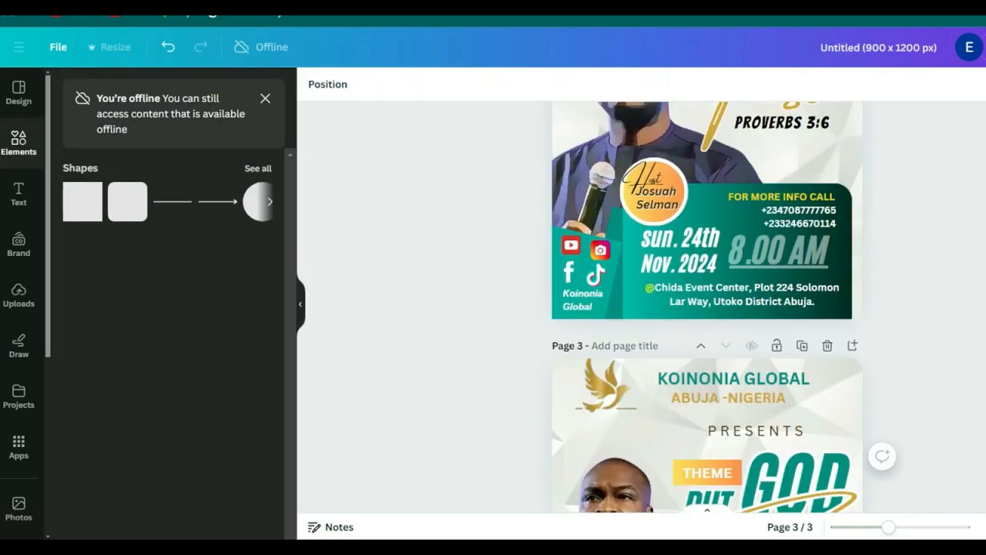
{"action": "scroll", "coordinate": [706, 308], "scroll_direction": "up", "scroll_amount": 2}
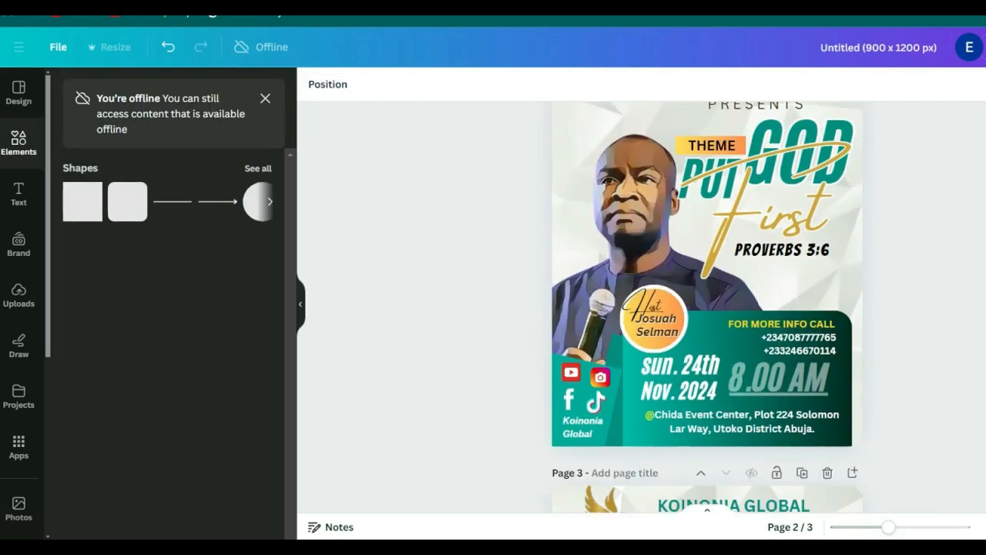
{"action": "scroll", "coordinate": [726, 282], "scroll_direction": "up", "scroll_amount": 1}
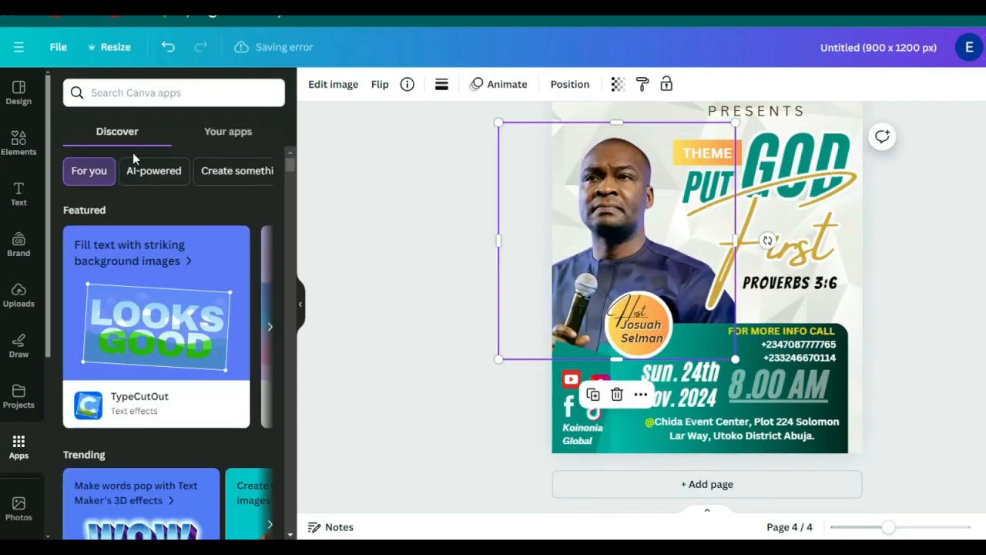
Step: Search the Canva apps for "cartoon filter" and open the Cartoon Filter app for the selected speaker photo on page 4
{"action": "left_click", "coordinate": [134, 99]}
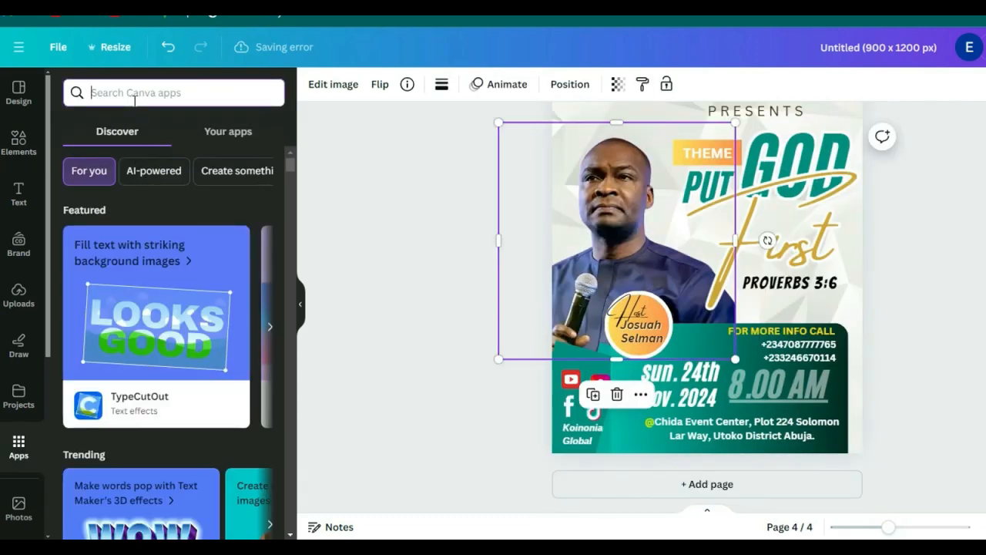
{"action": "type", "text": "cartoon f"}
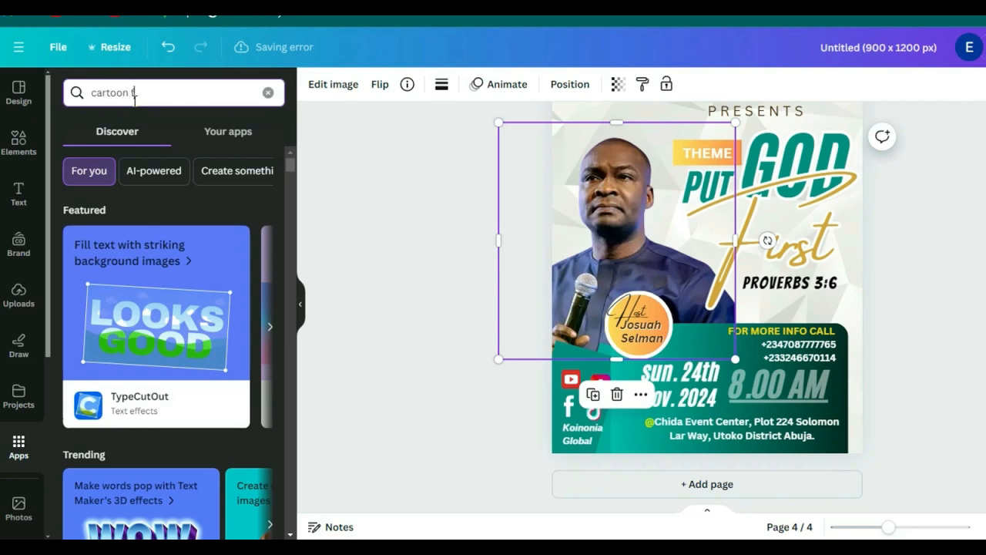
{"action": "type", "text": "ilter"}
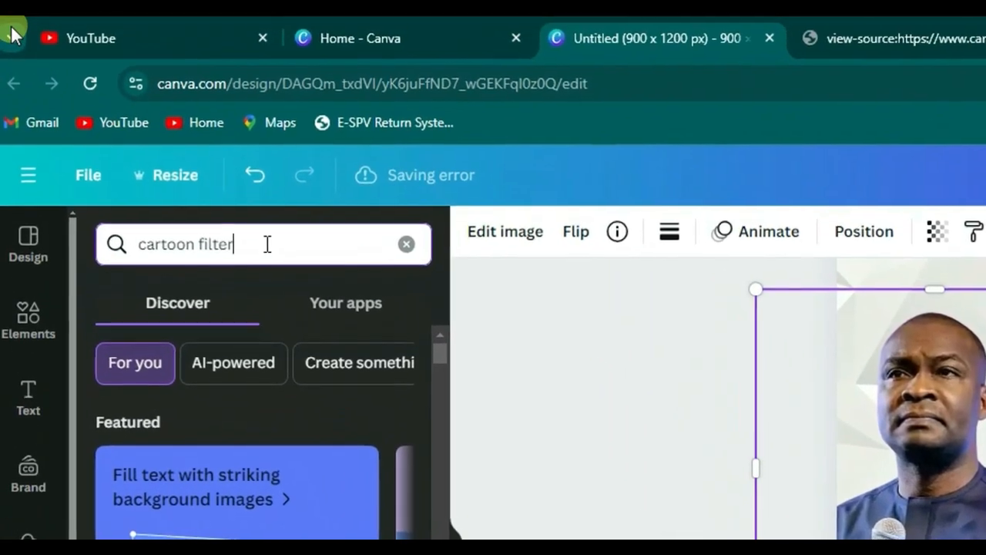
{"action": "key", "text": "Return"}
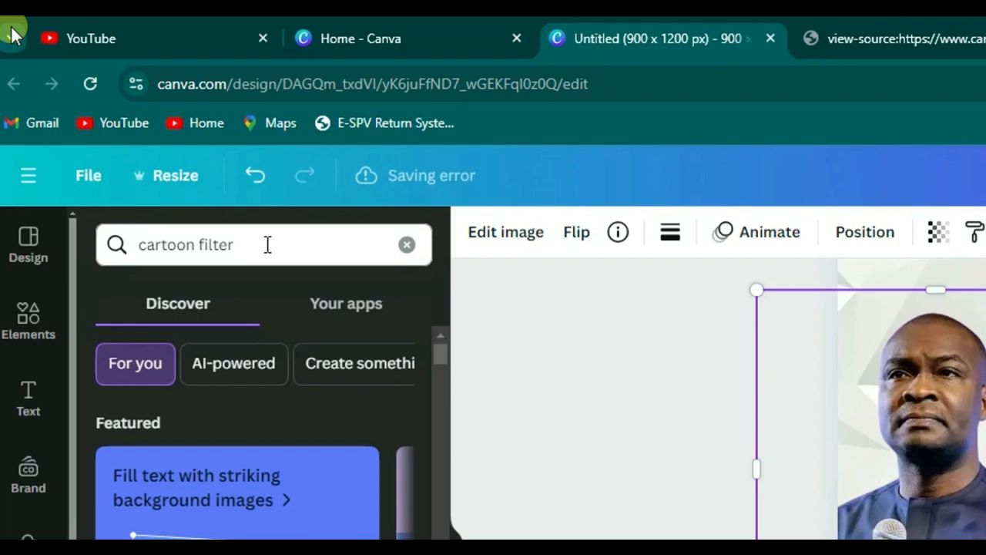
{"action": "left_click", "coordinate": [254, 237]}
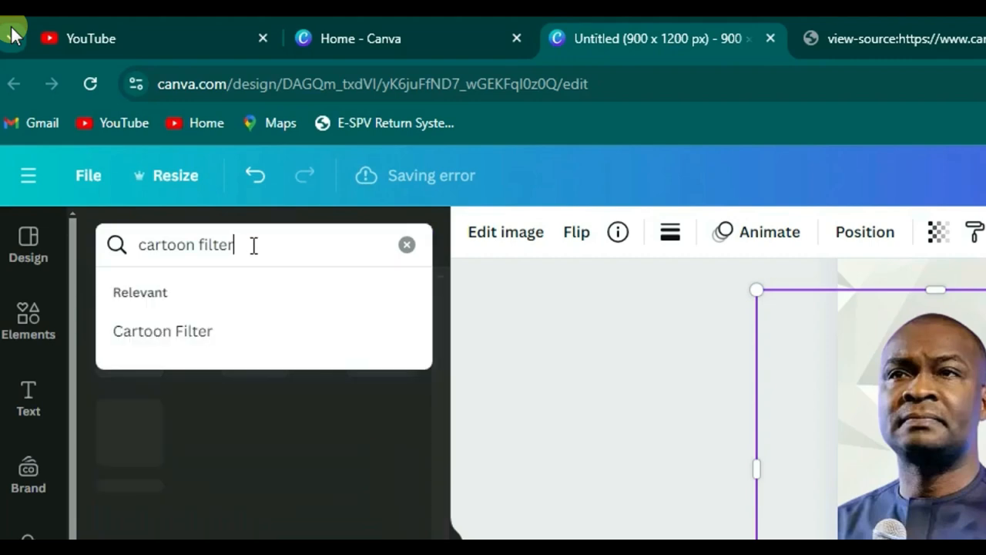
{"action": "left_click", "coordinate": [174, 345]}
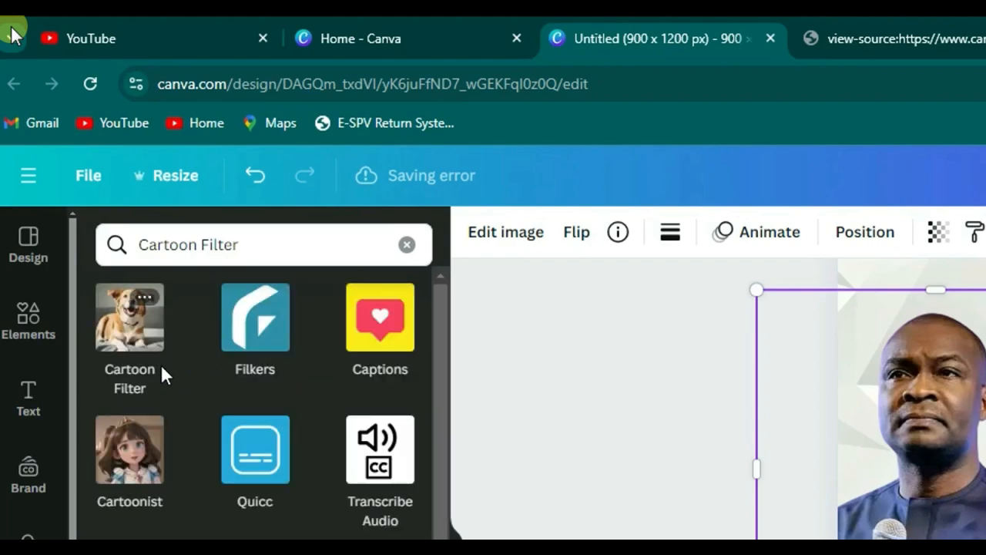
{"action": "left_click", "coordinate": [131, 335]}
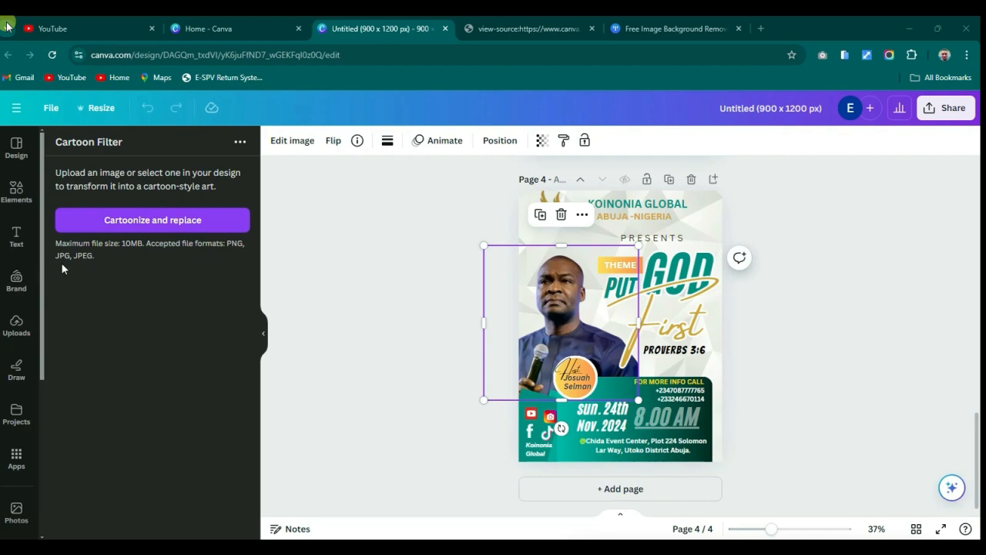
Step: Cartoonize the speaker photo on page 4, replacing the original image
{"action": "left_click", "coordinate": [126, 223]}
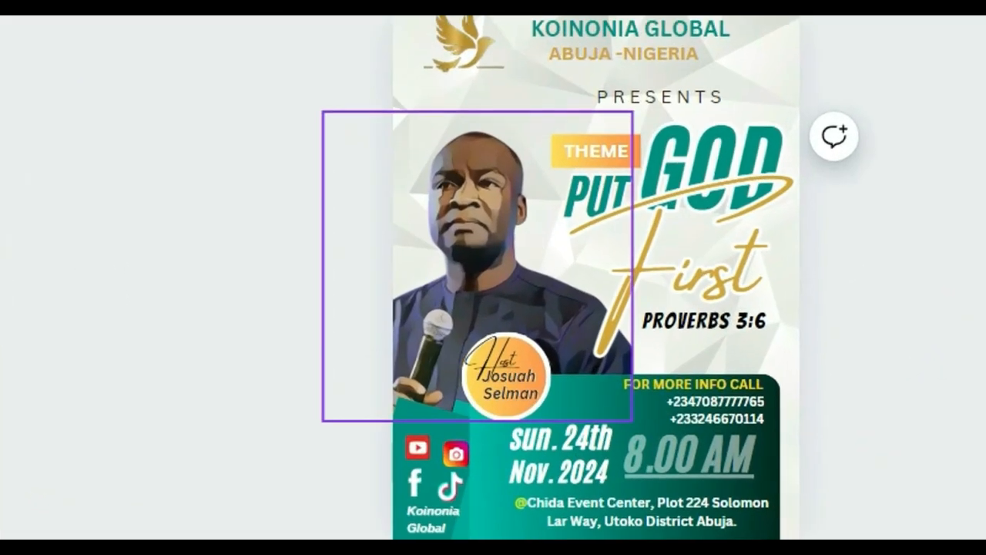
{"action": "scroll", "coordinate": [557, 277], "scroll_direction": "up", "scroll_amount": 1}
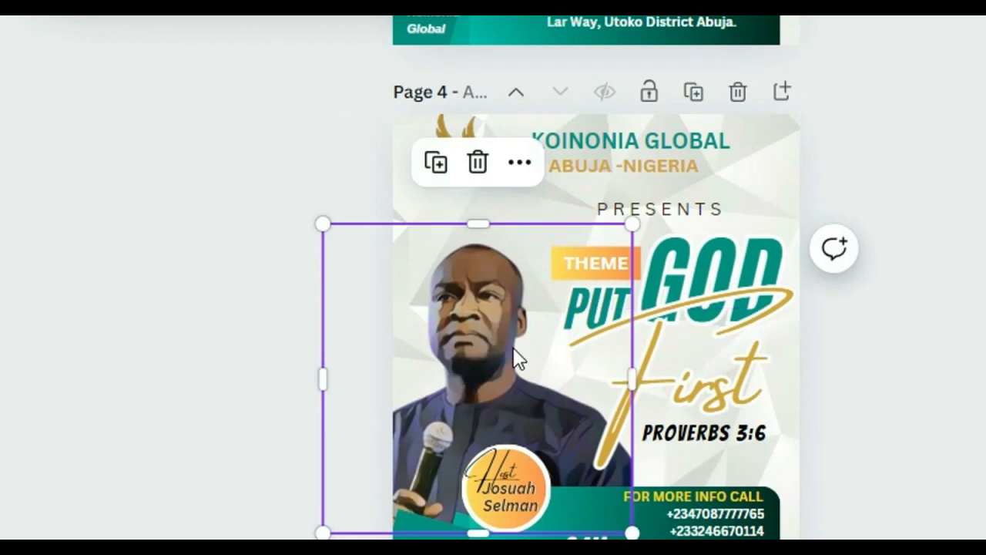
{"action": "key", "text": "Escape"}
Step: Open the adjustment settings of the cartoonized photo on page 4 and compare that flyer with page 3
{"action": "left_click", "coordinate": [470, 335]}
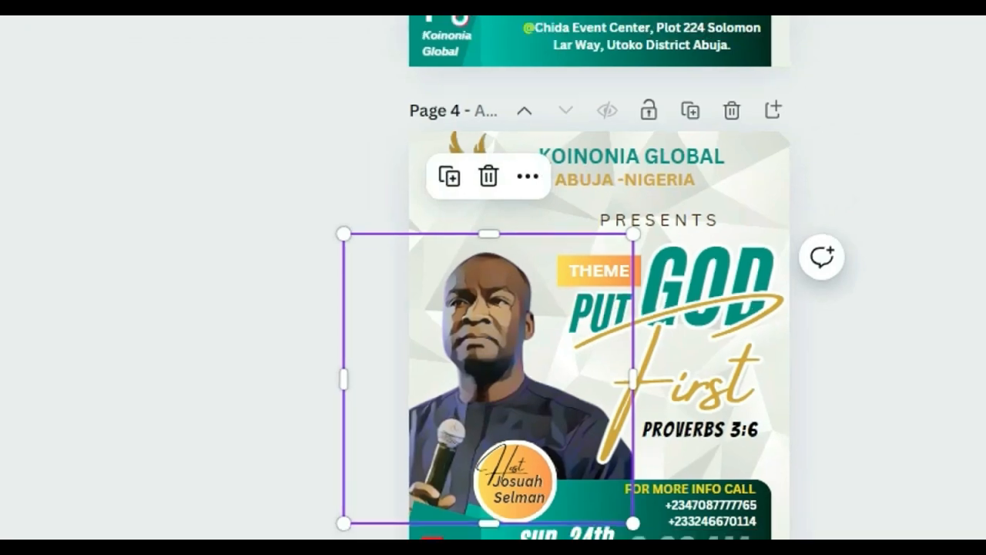
{"action": "left_click", "coordinate": [292, 141]}
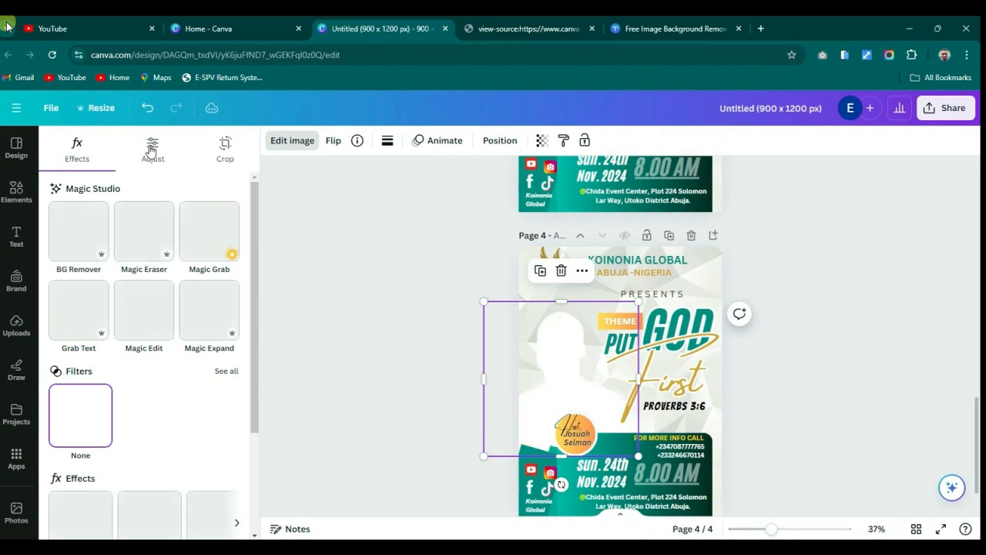
{"action": "left_click", "coordinate": [151, 150]}
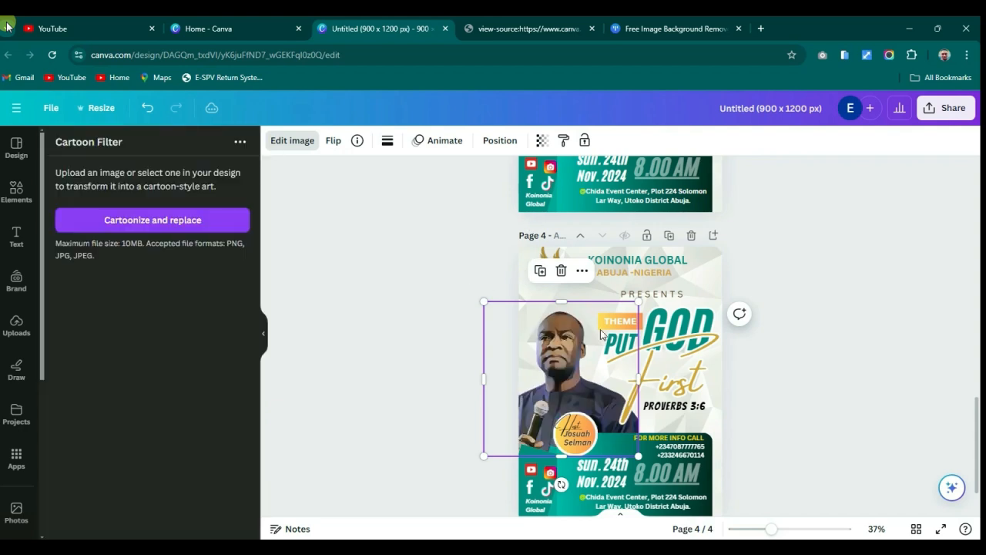
{"action": "left_click", "coordinate": [830, 354]}
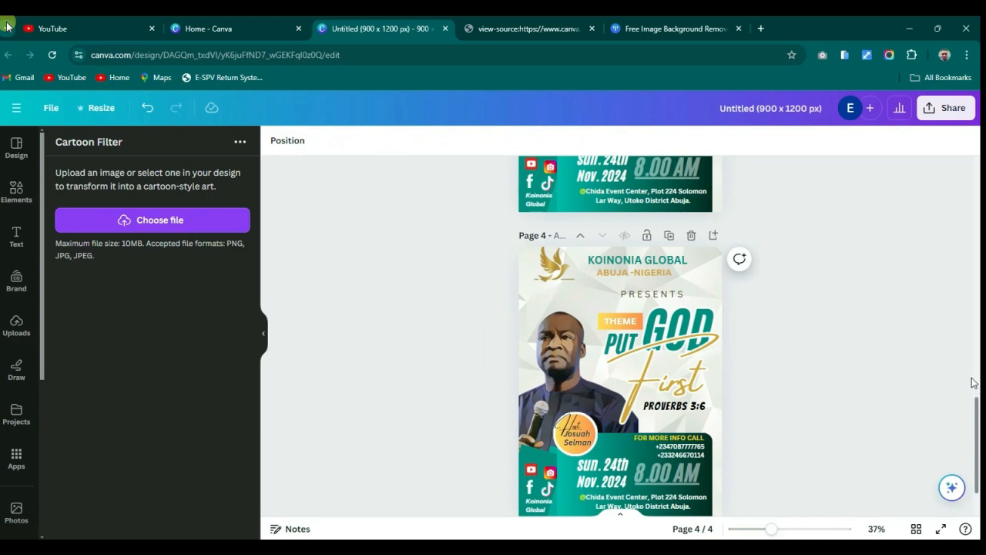
{"action": "scroll", "coordinate": [974, 376], "scroll_direction": "up", "scroll_amount": 3}
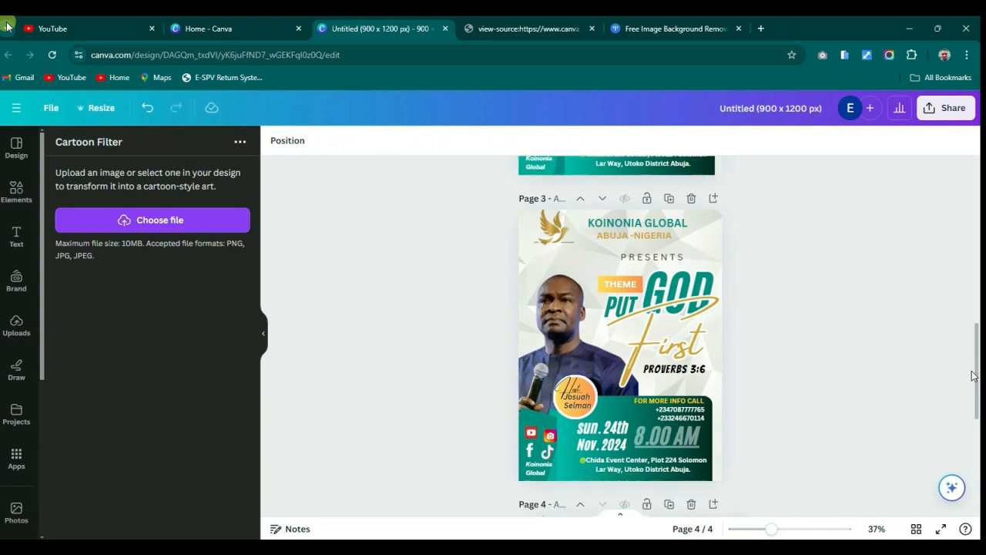